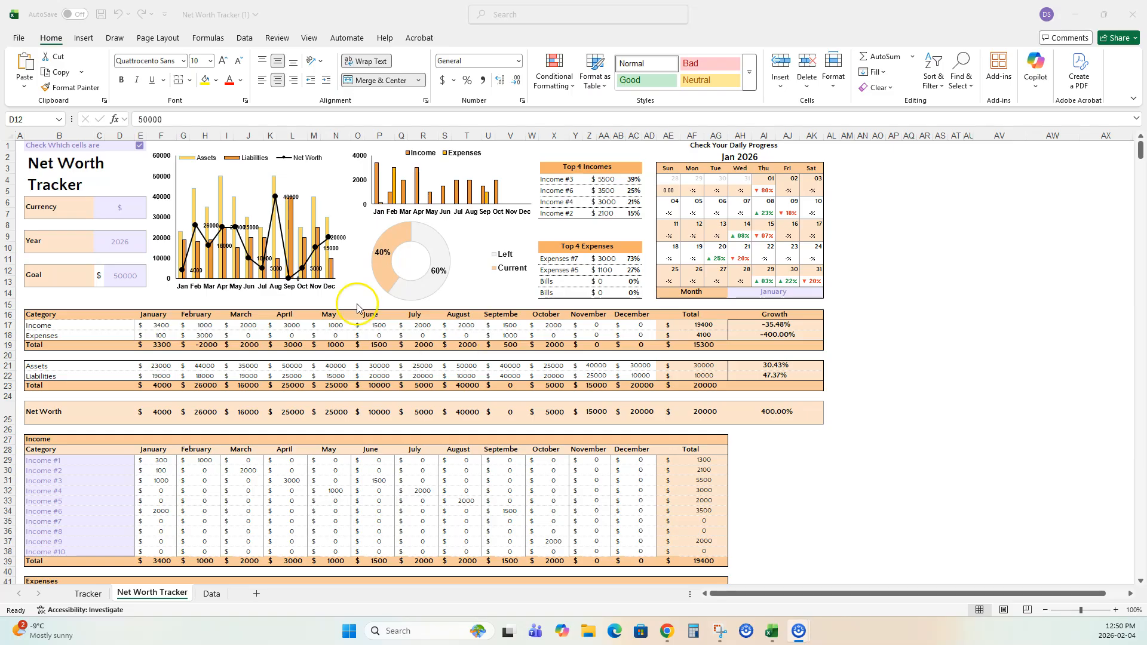
Turn the highlighting of editable cells off and back on with the checkbox in cell E1
{"action": "left_click", "coordinate": [34, 150]}
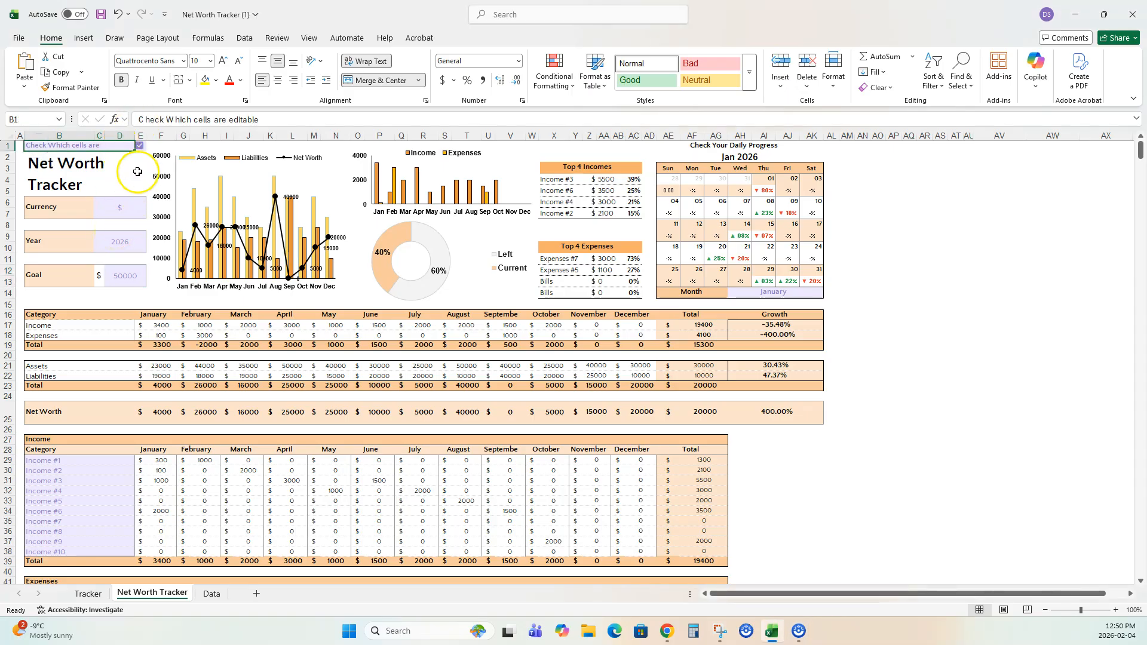
{"action": "left_click", "coordinate": [139, 147]}
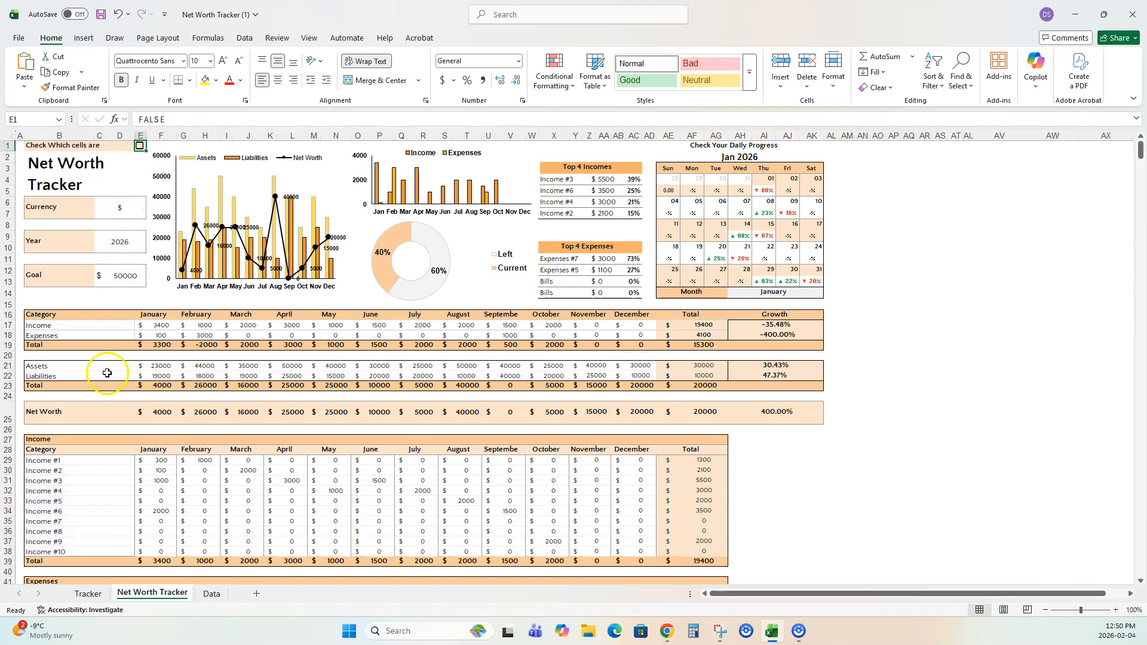
{"action": "scroll", "coordinate": [90, 507], "scroll_direction": "down", "scroll_amount": 11}
{"action": "scroll", "coordinate": [92, 505], "scroll_direction": "up", "scroll_amount": 11}
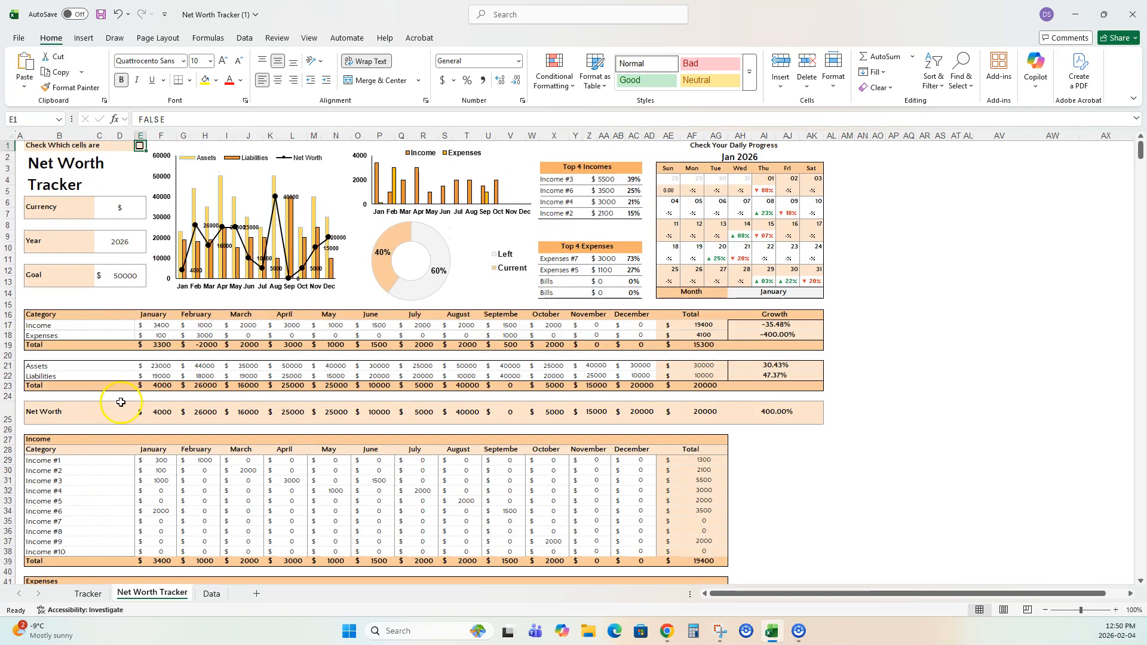
{"action": "left_click", "coordinate": [139, 147]}
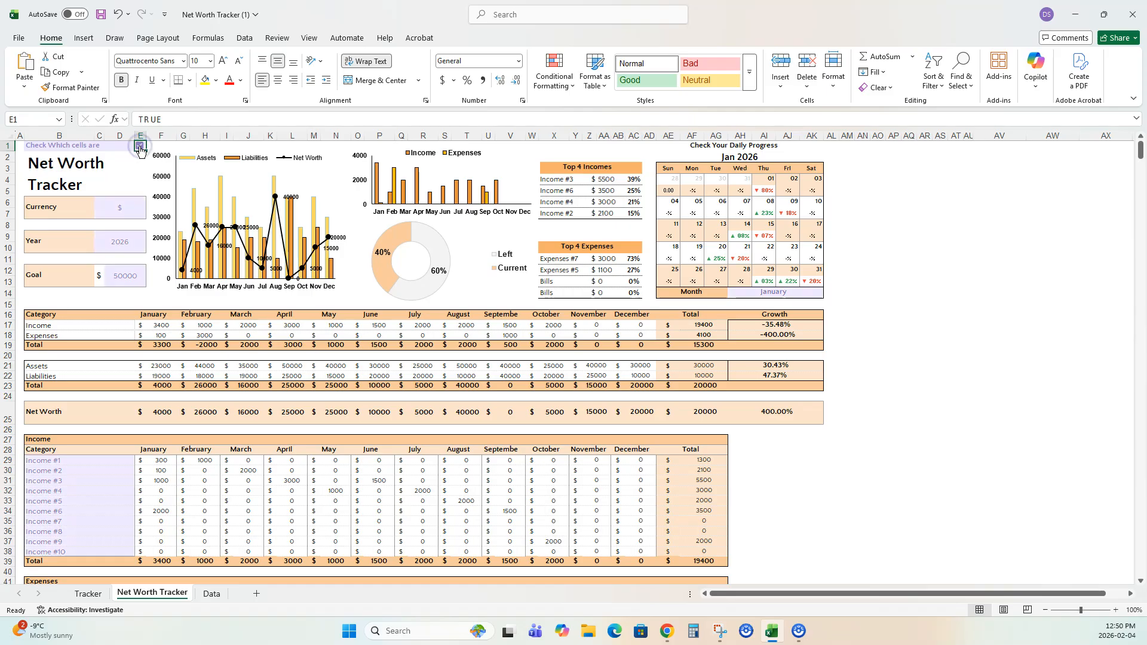
{"action": "left_click", "coordinate": [140, 147]}
{"action": "left_click", "coordinate": [140, 148]}
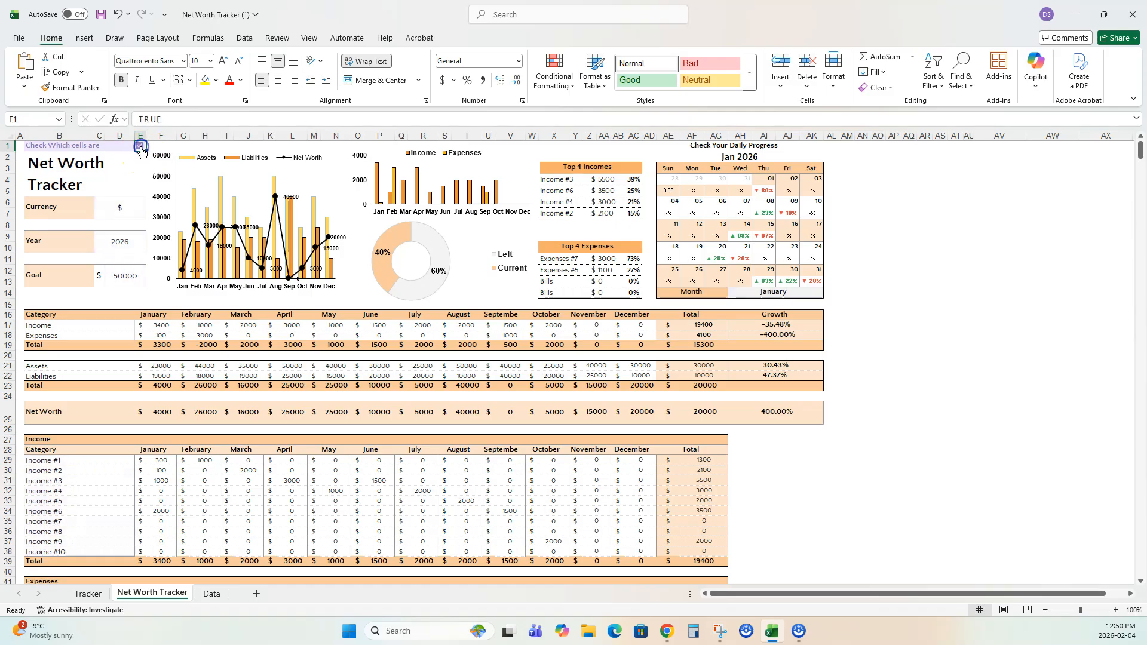
Examine the highlighted editable cells in the settings, income and expense categories, and inspect the formula behind April's Income #3 amount
{"action": "left_click", "coordinate": [137, 206]}
{"action": "left_click", "coordinate": [142, 247]}
{"action": "left_click", "coordinate": [136, 276]}
{"action": "scroll", "coordinate": [110, 365], "scroll_direction": "down", "scroll_amount": 6}
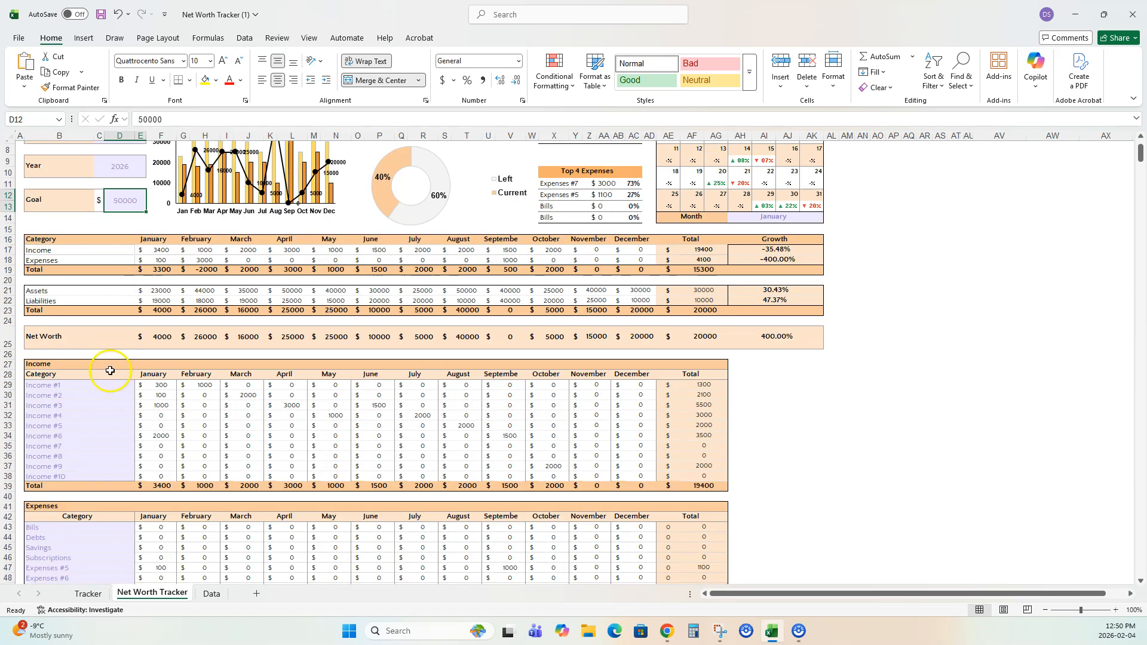
{"action": "scroll", "coordinate": [114, 403], "scroll_direction": "down", "scroll_amount": 2}
{"action": "scroll", "coordinate": [114, 403], "scroll_direction": "up", "scroll_amount": 3}
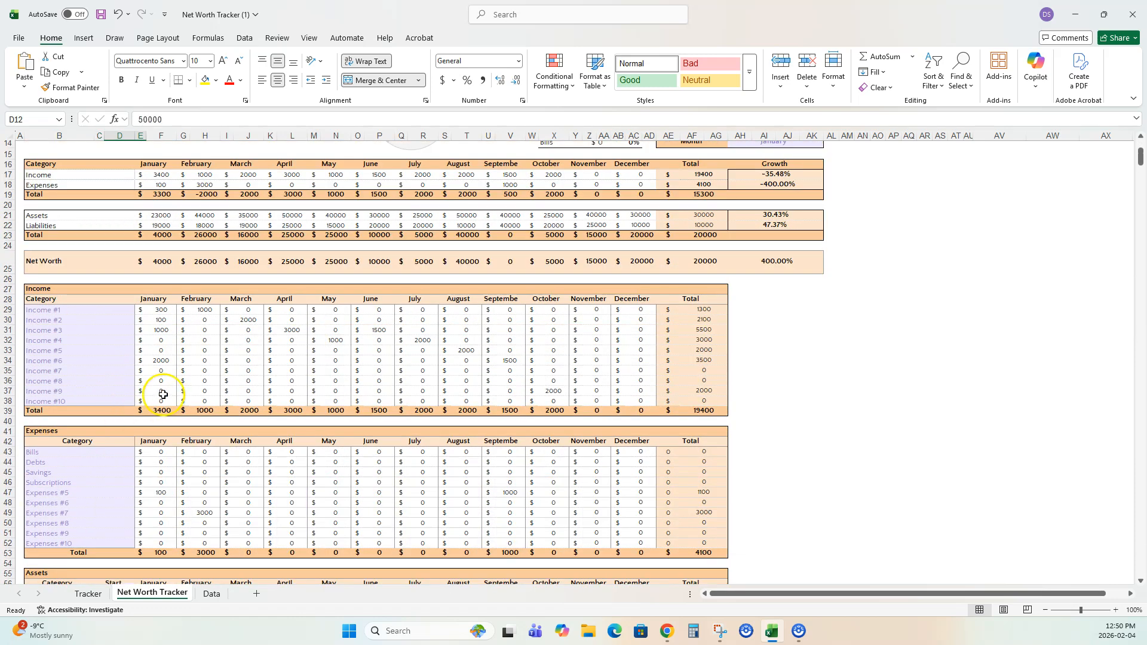
{"action": "scroll", "coordinate": [522, 445], "scroll_direction": "down", "scroll_amount": 3}
{"action": "scroll", "coordinate": [525, 425], "scroll_direction": "up", "scroll_amount": 5}
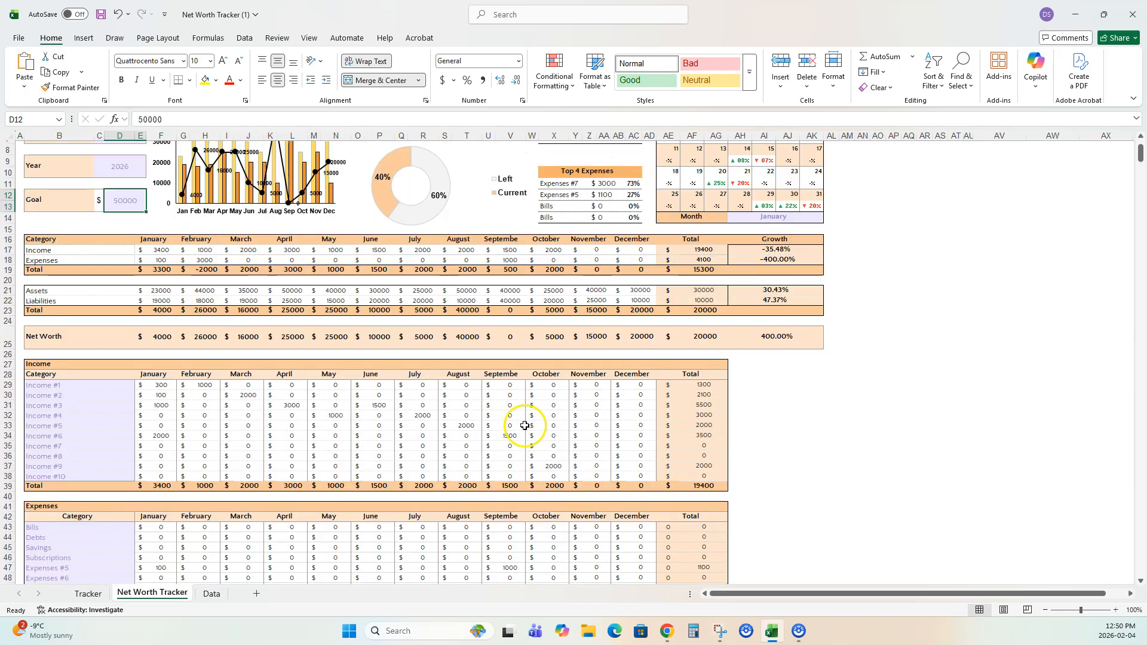
{"action": "scroll", "coordinate": [520, 420], "scroll_direction": "up", "scroll_amount": 3}
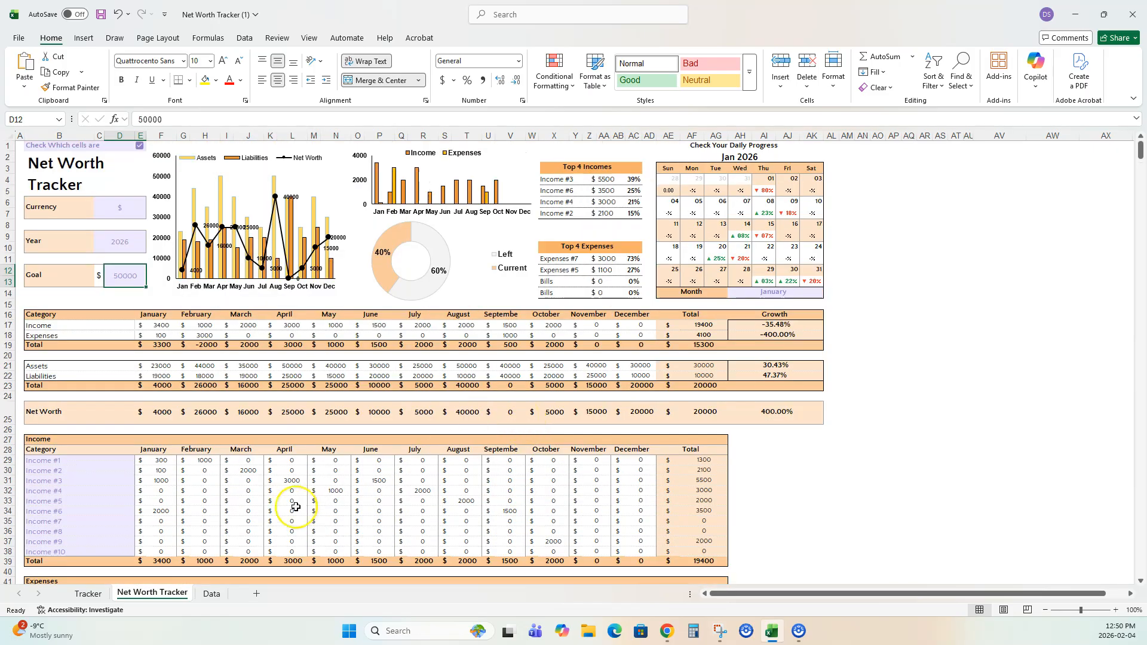
{"action": "left_click", "coordinate": [293, 480]}
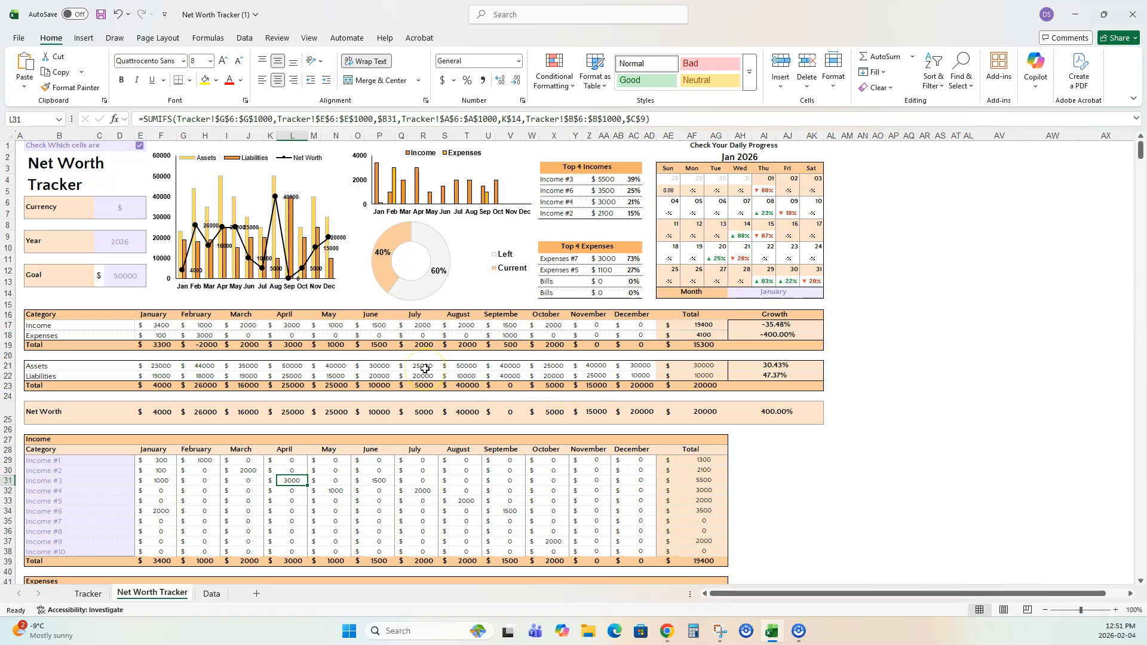
Review the options offered for the Currency and Year settings of the net worth tracker
{"action": "left_click", "coordinate": [130, 208]}
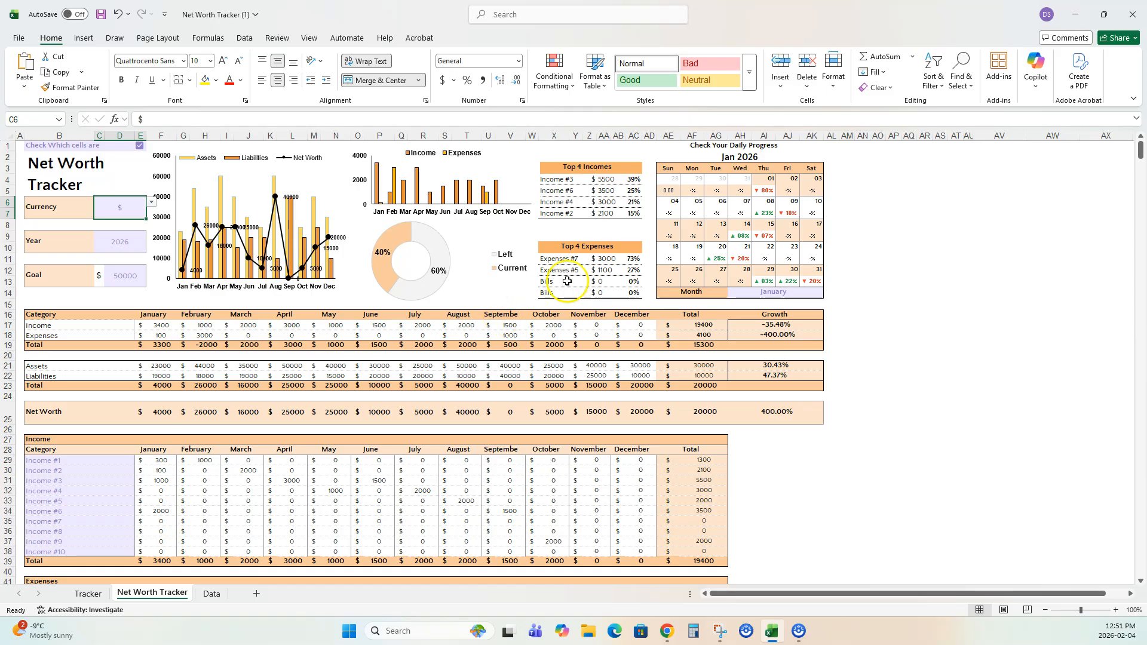
{"action": "scroll", "coordinate": [503, 407], "scroll_direction": "down", "scroll_amount": 13}
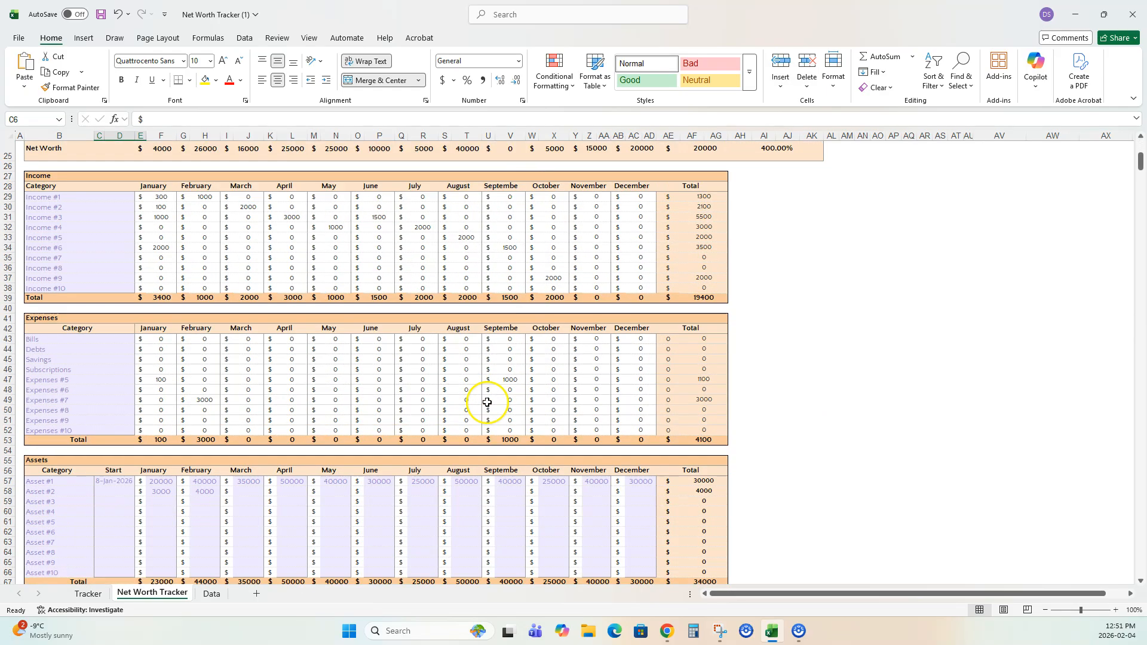
{"action": "scroll", "coordinate": [469, 442], "scroll_direction": "up", "scroll_amount": 13}
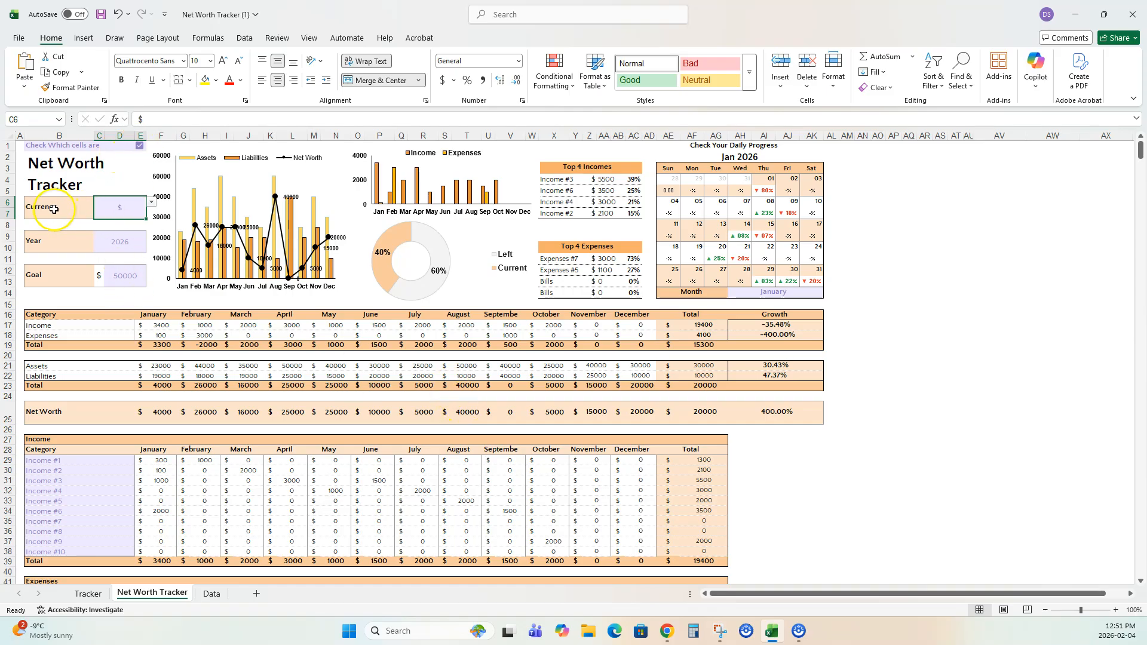
{"action": "left_click", "coordinate": [152, 202]}
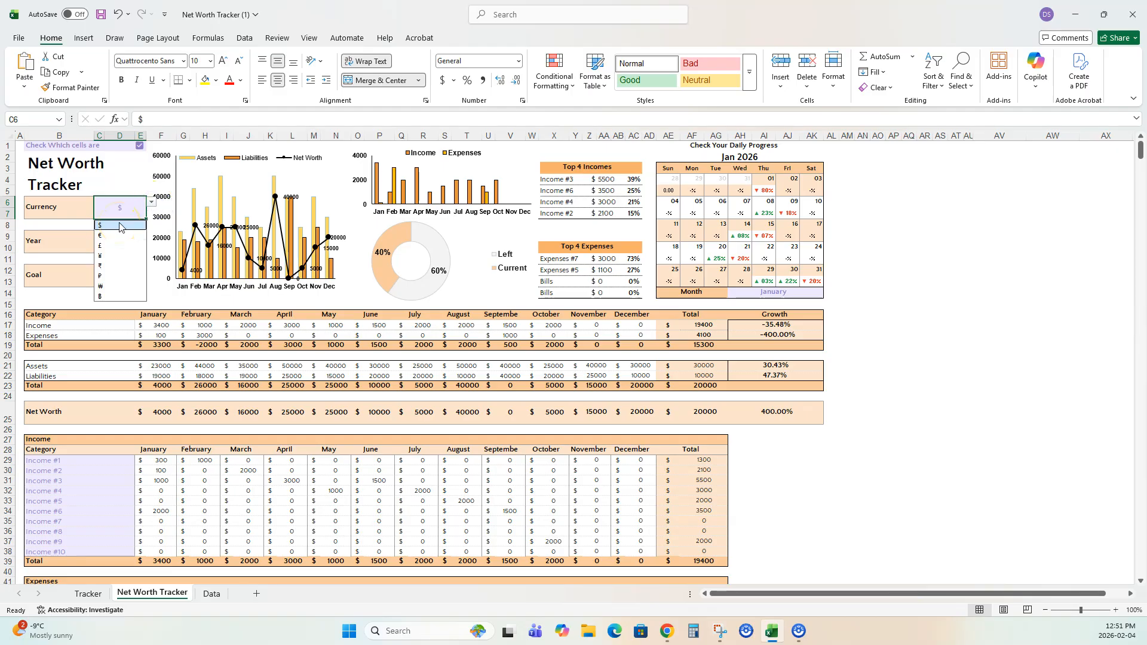
{"action": "left_click", "coordinate": [151, 204]}
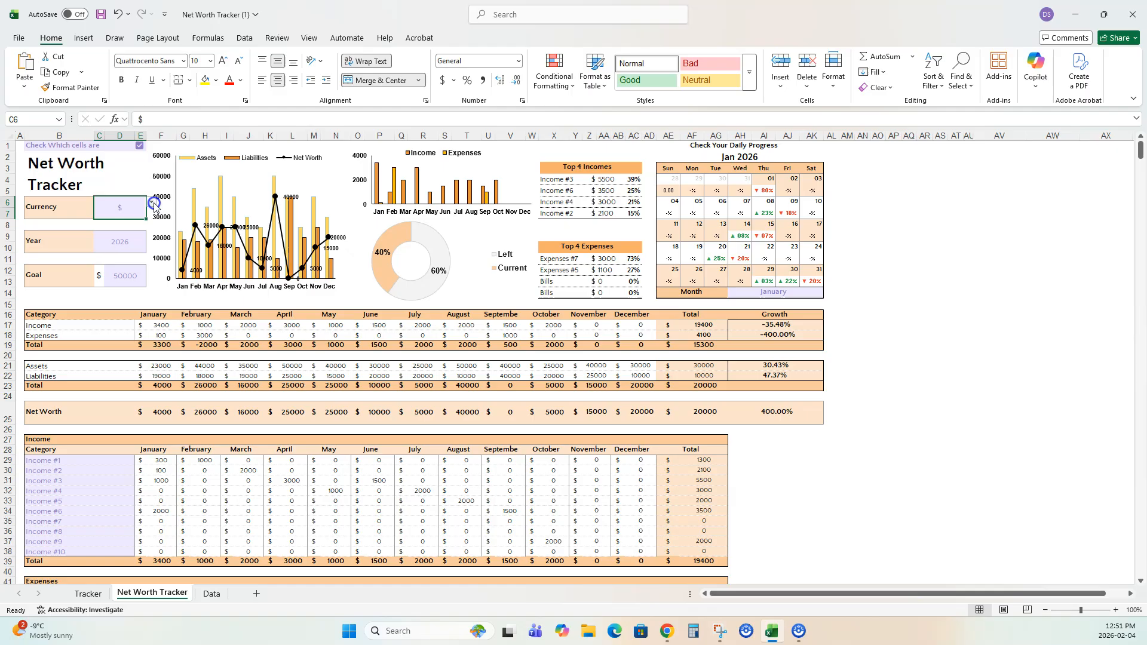
{"action": "left_click", "coordinate": [123, 243]}
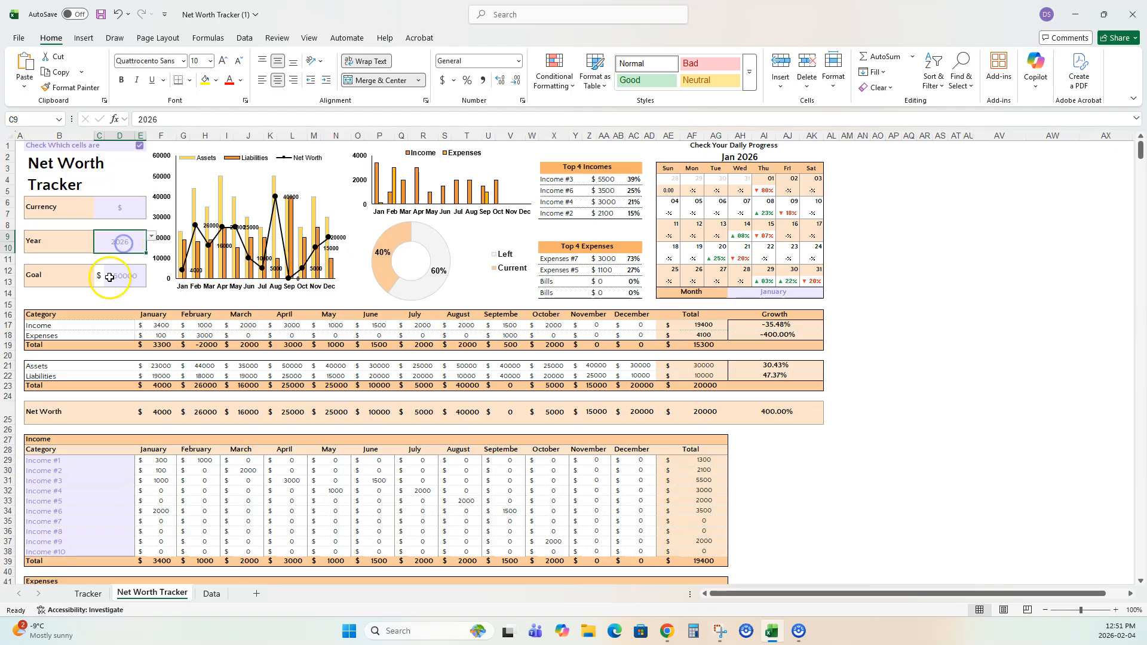
{"action": "left_click", "coordinate": [152, 237]}
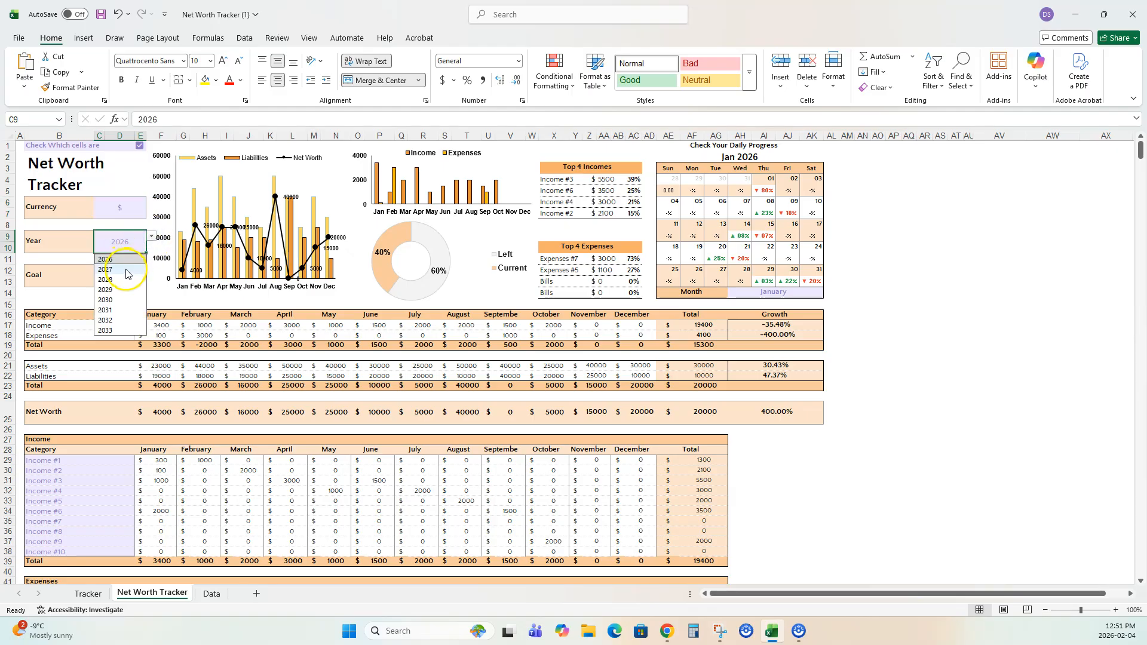
{"action": "left_click", "coordinate": [136, 181]}
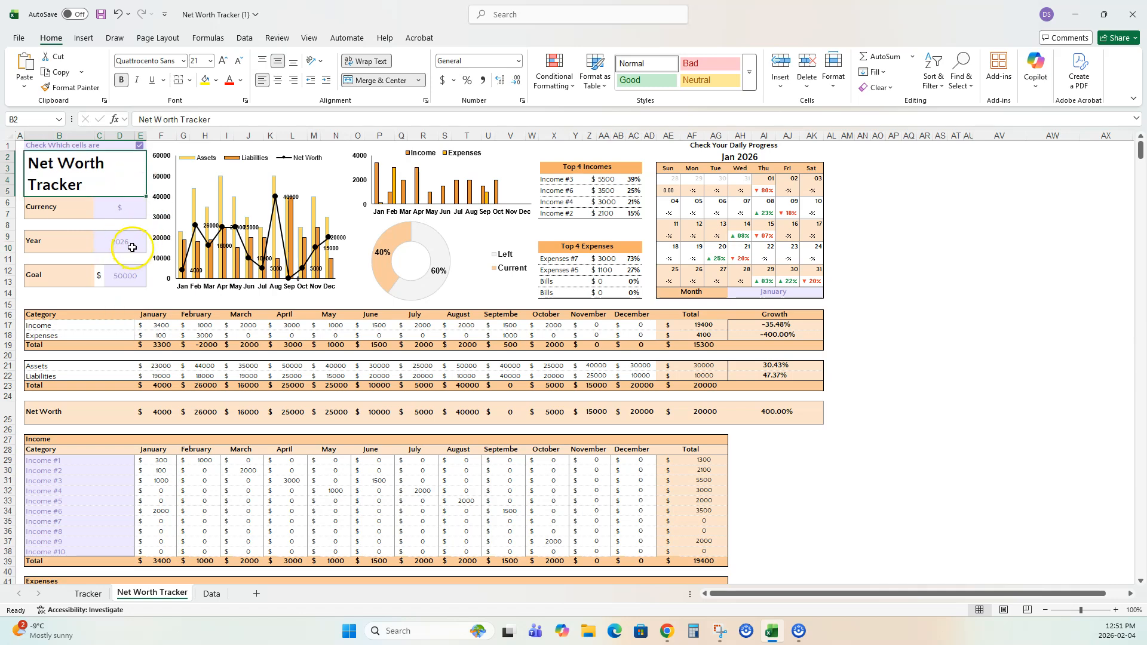
Set the net worth Goal to 100000 and check its effect on the goal progress doughnut chart
{"action": "left_click", "coordinate": [134, 278]}
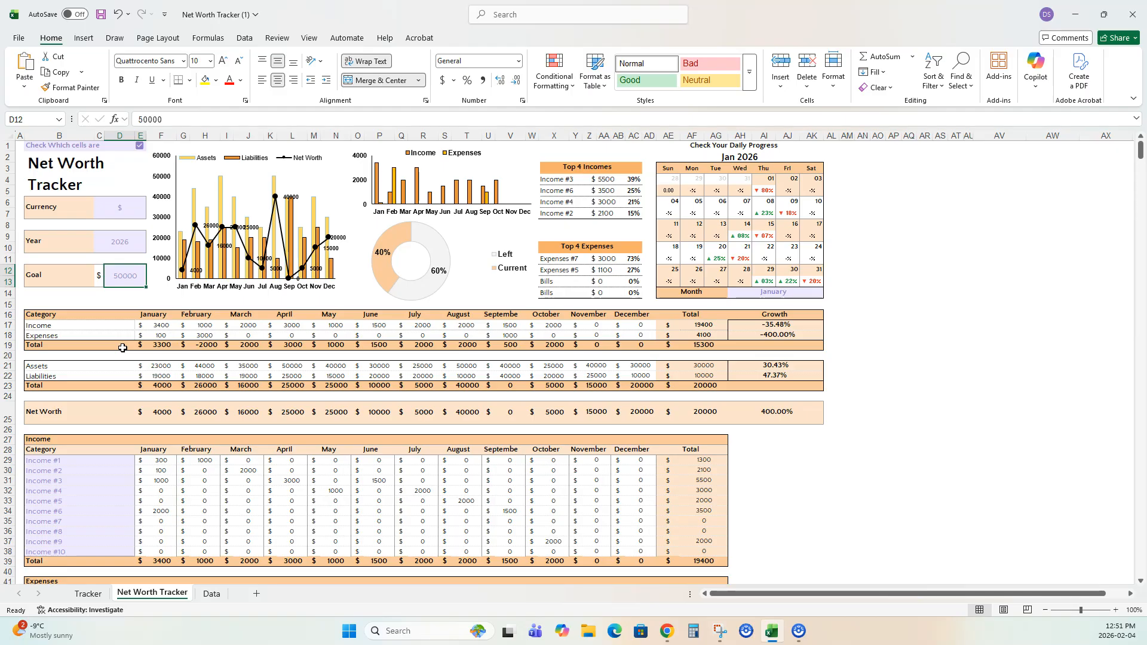
{"action": "type", "text": "10"}
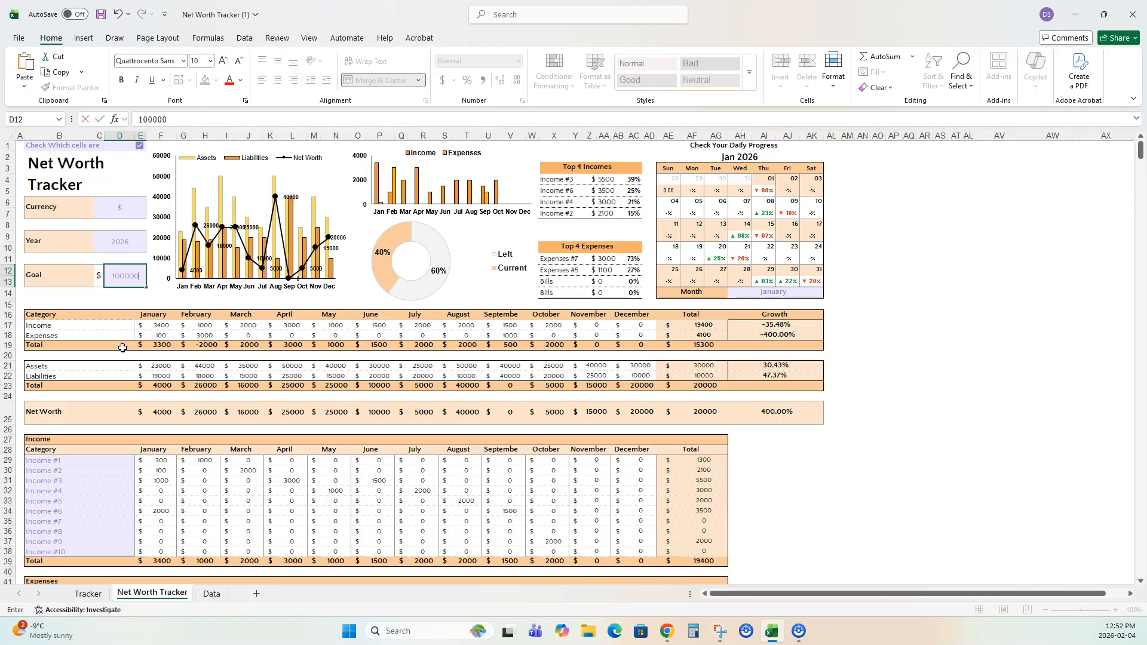
{"action": "type", "text": "0000"}
{"action": "key", "text": "Return"}
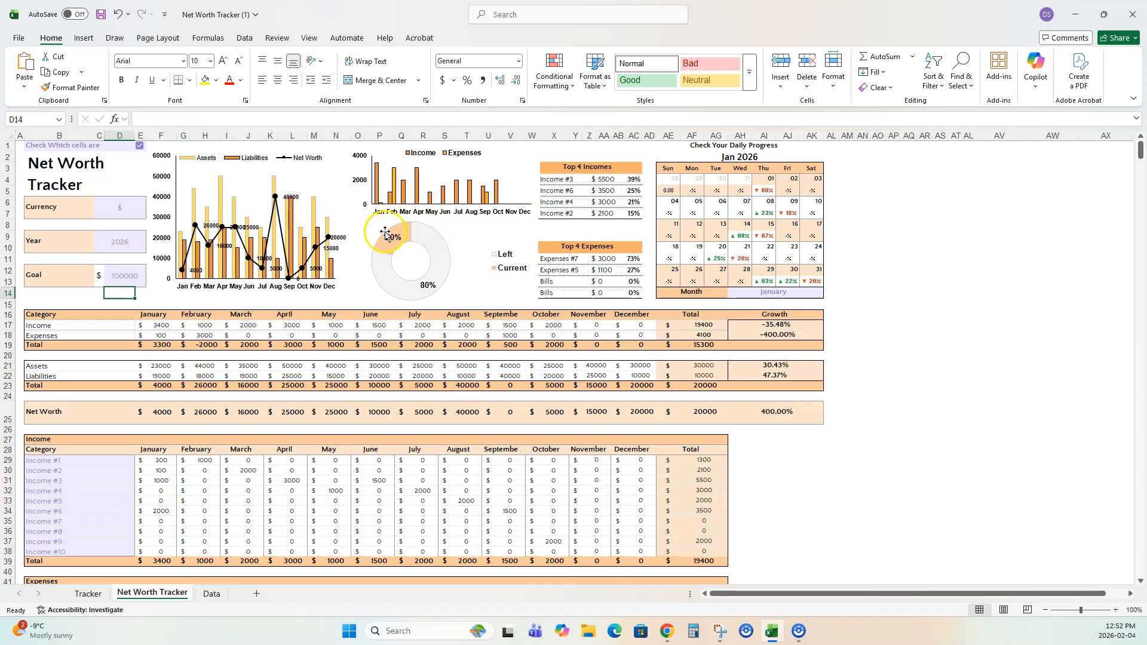
{"action": "mouse_move", "coordinate": [394, 277]}
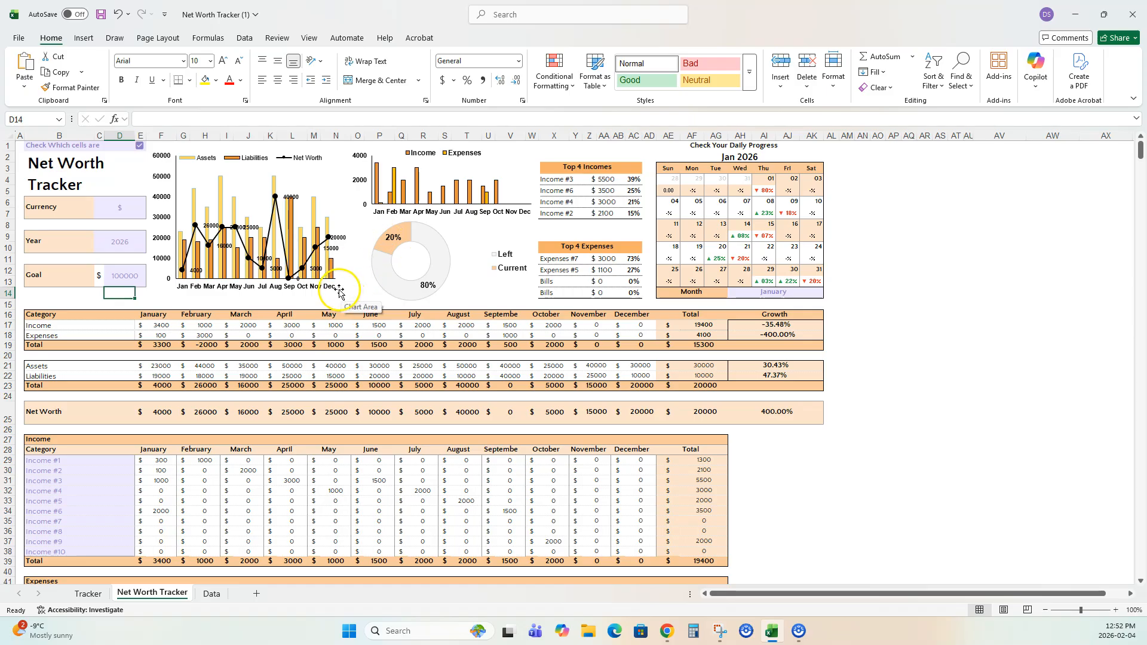
Set the net worth Goal to 50000
{"action": "left_click", "coordinate": [128, 276]}
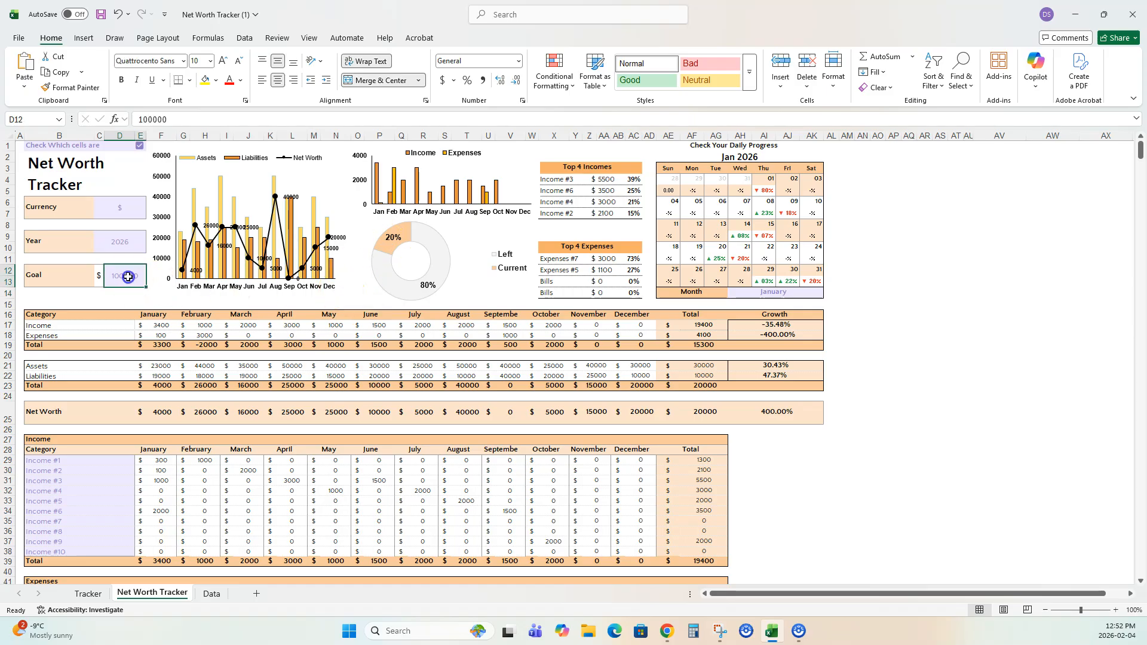
{"action": "type", "text": "50"}
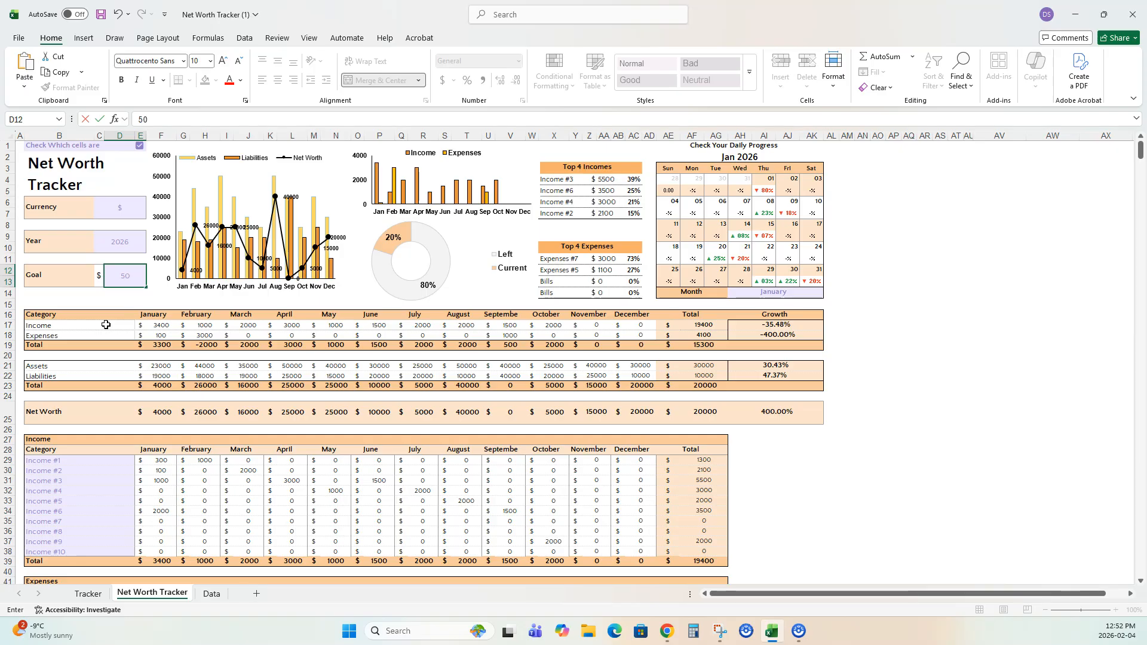
{"action": "key", "text": "Return"}
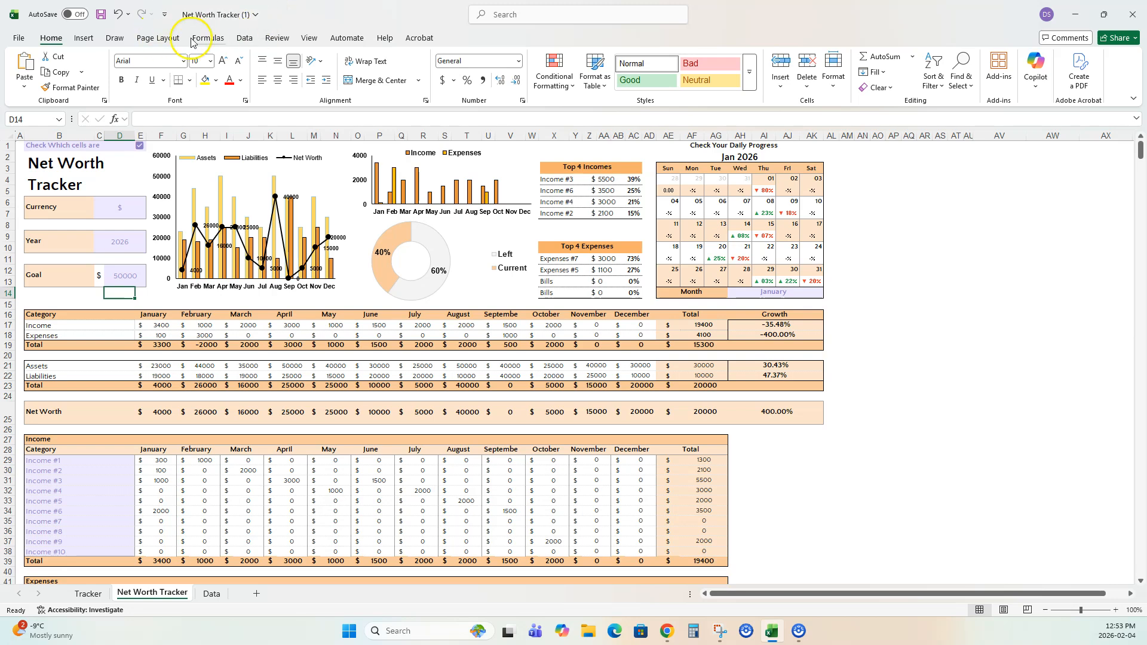
Revisit the Currency, Year and Goal settings and examine the monthly assets, liabilities and net worth chart and the income and expenses chart
{"action": "mouse_move", "coordinate": [273, 252]}
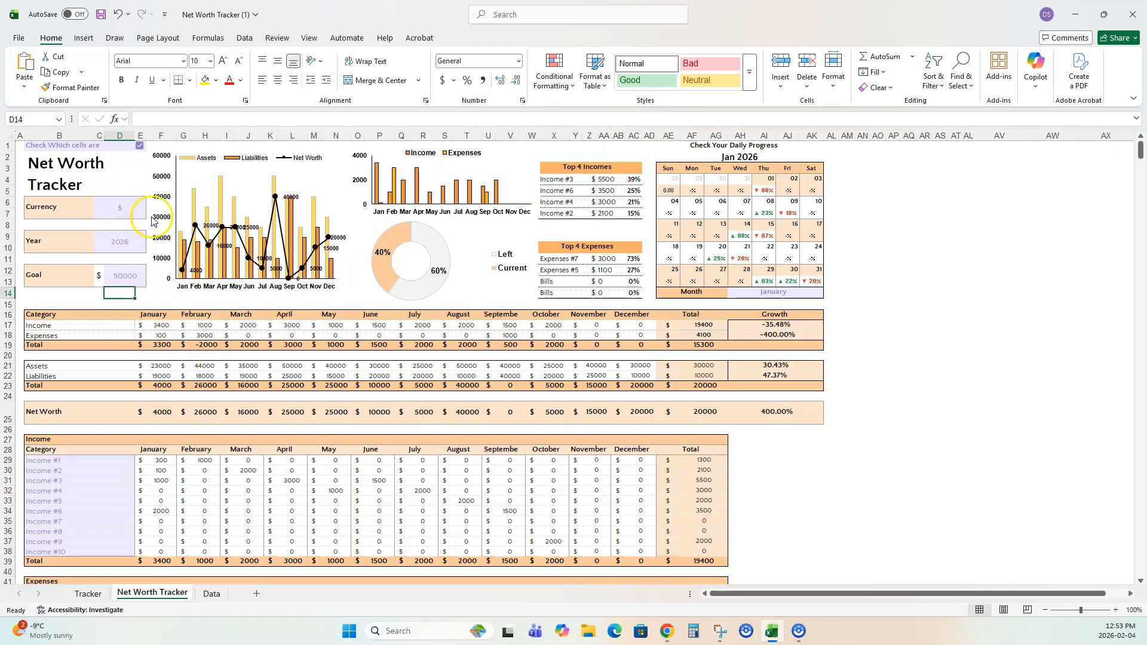
{"action": "left_click", "coordinate": [126, 207]}
{"action": "left_click", "coordinate": [127, 241]}
{"action": "left_click", "coordinate": [128, 276]}
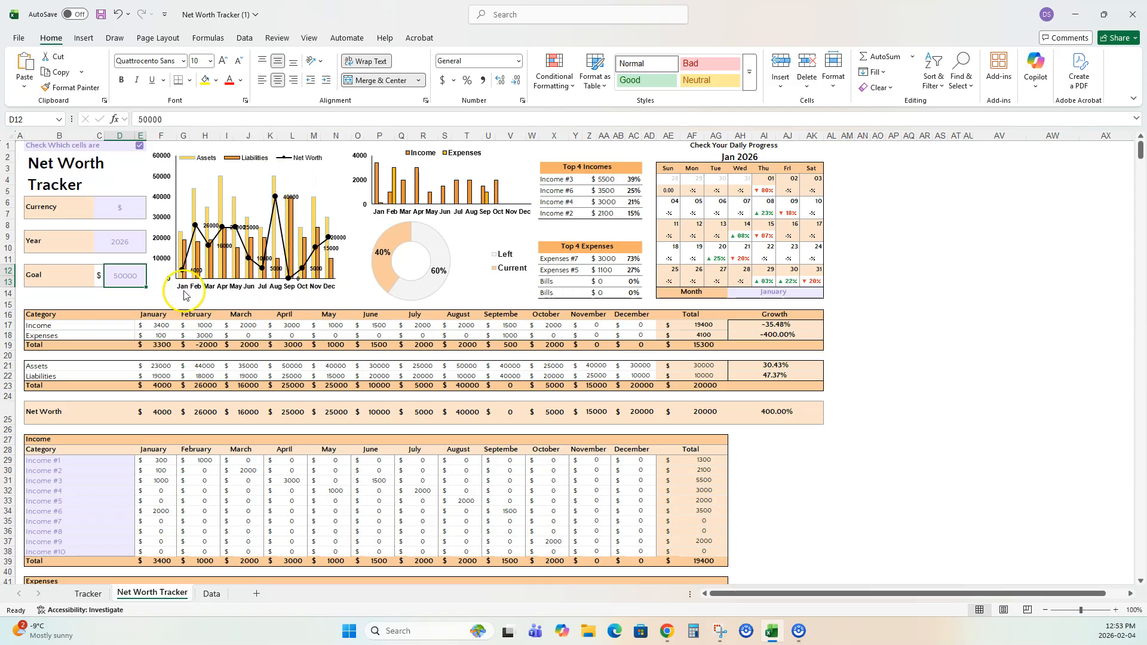
{"action": "mouse_move", "coordinate": [182, 272]}
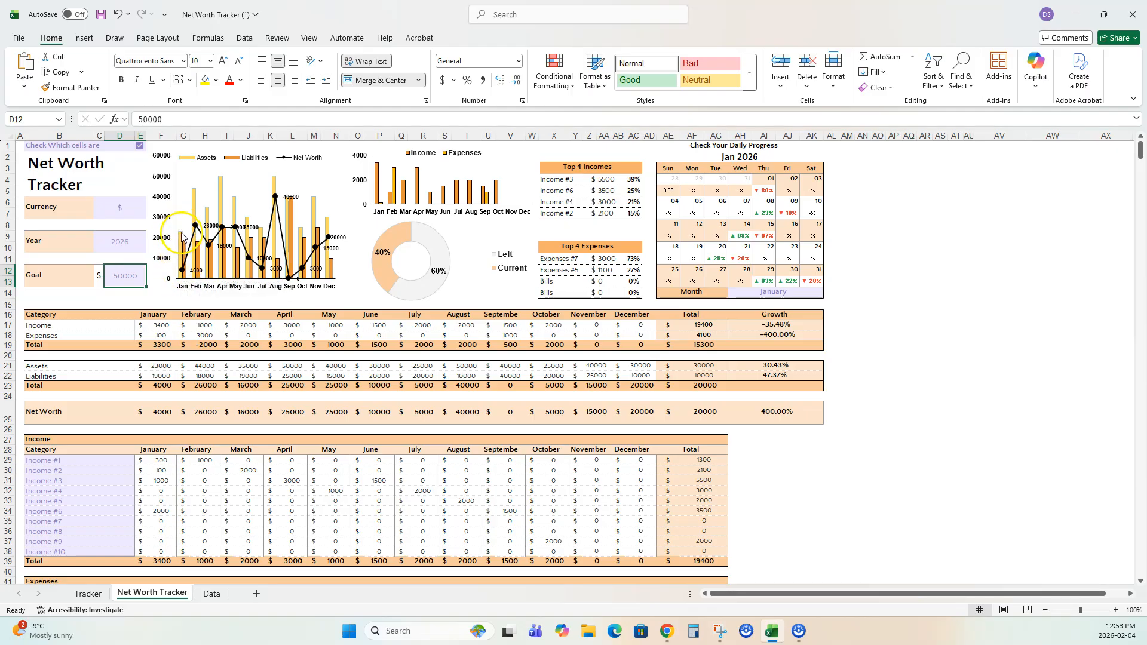
{"action": "mouse_move", "coordinate": [182, 237]}
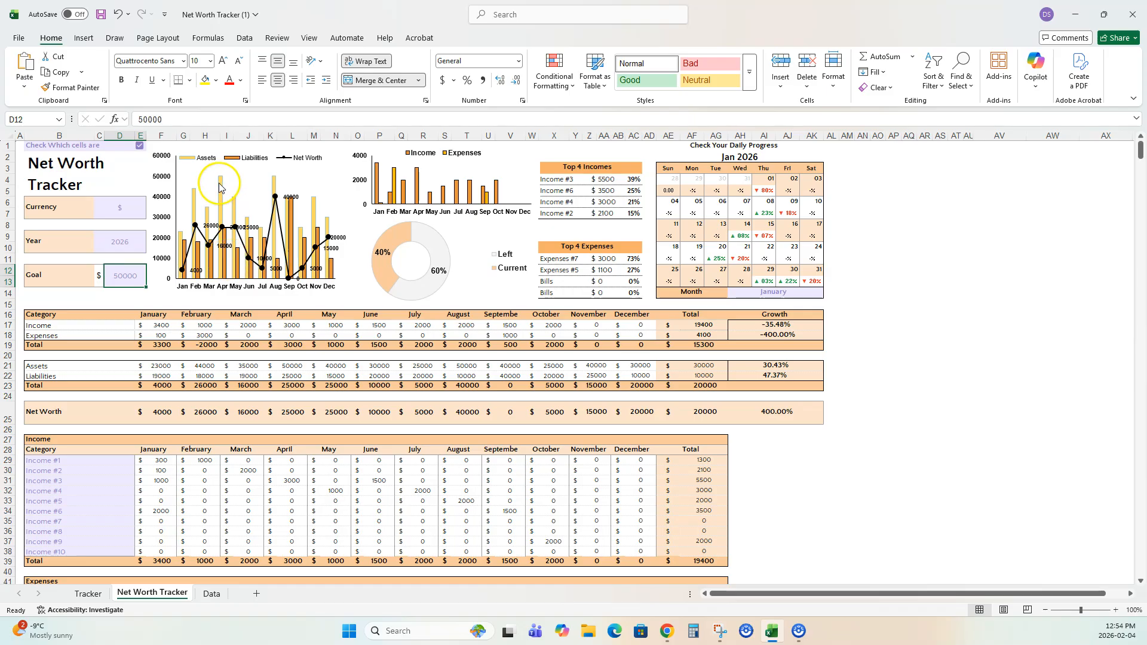
{"action": "mouse_move", "coordinate": [219, 186]}
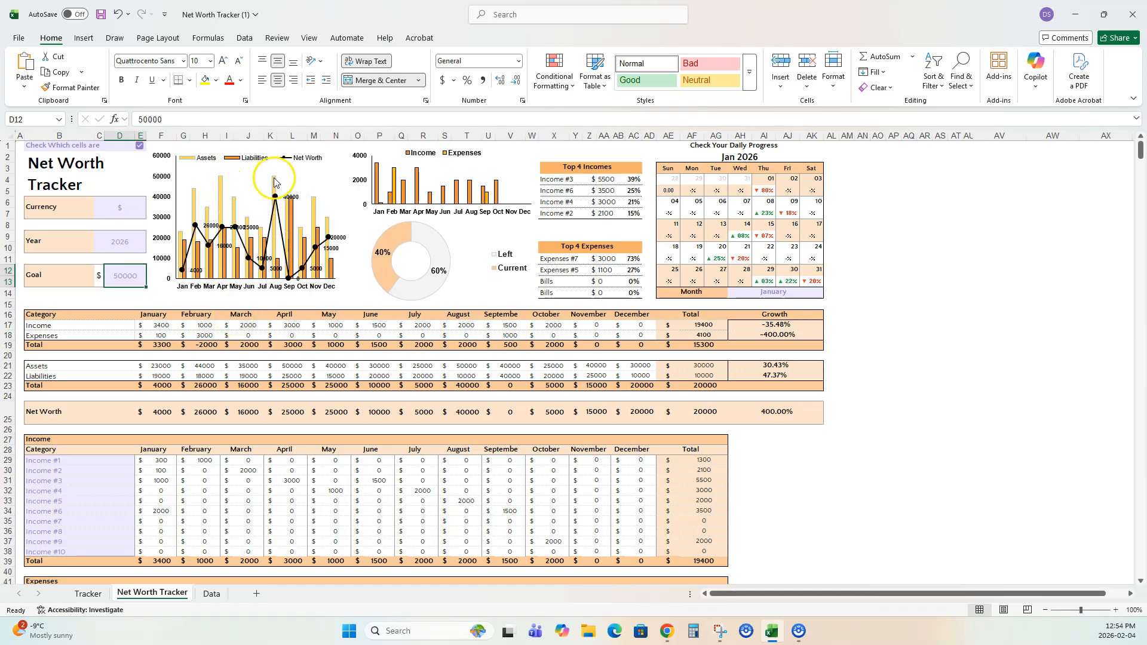
{"action": "mouse_move", "coordinate": [276, 201]}
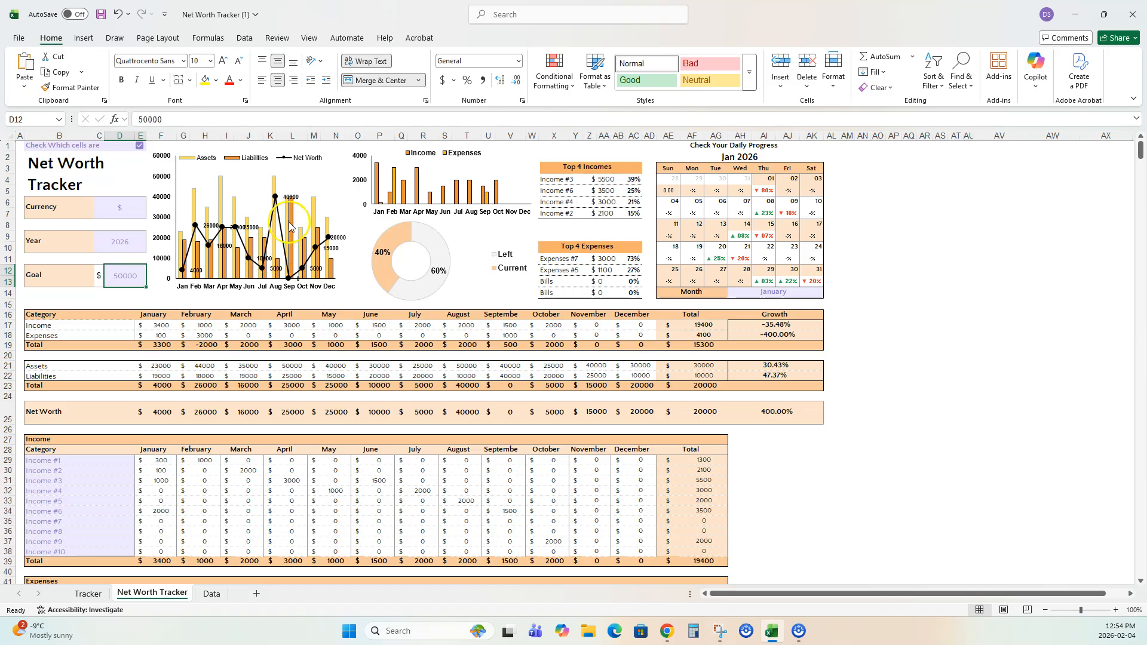
{"action": "mouse_move", "coordinate": [293, 224]}
{"action": "mouse_move", "coordinate": [256, 248]}
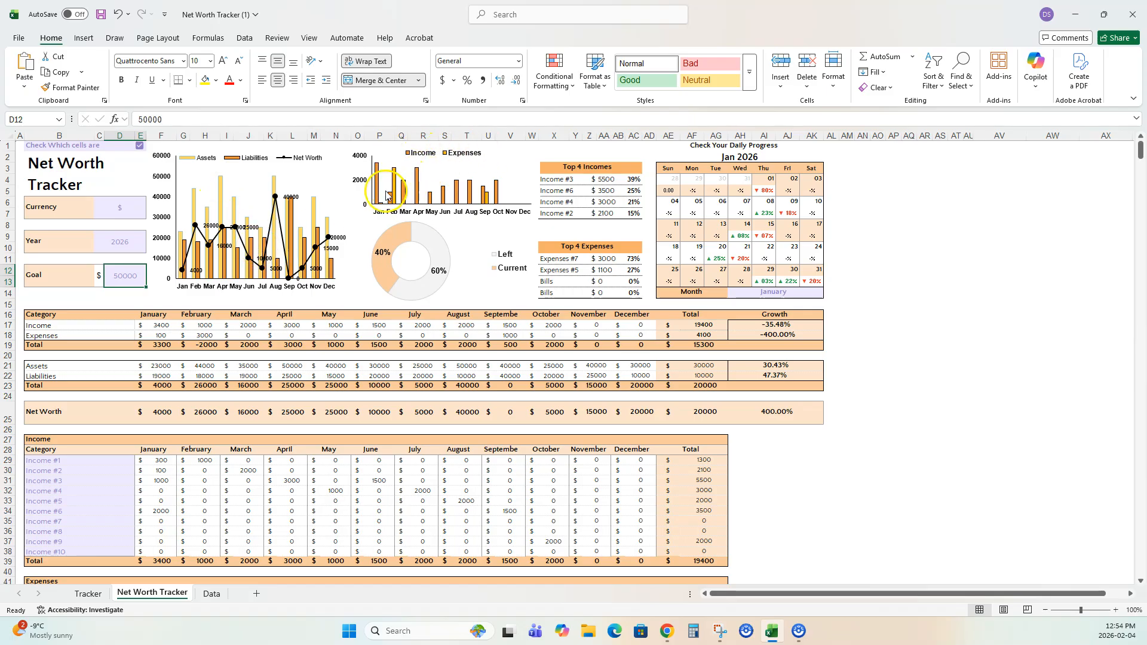
{"action": "mouse_move", "coordinate": [379, 197]}
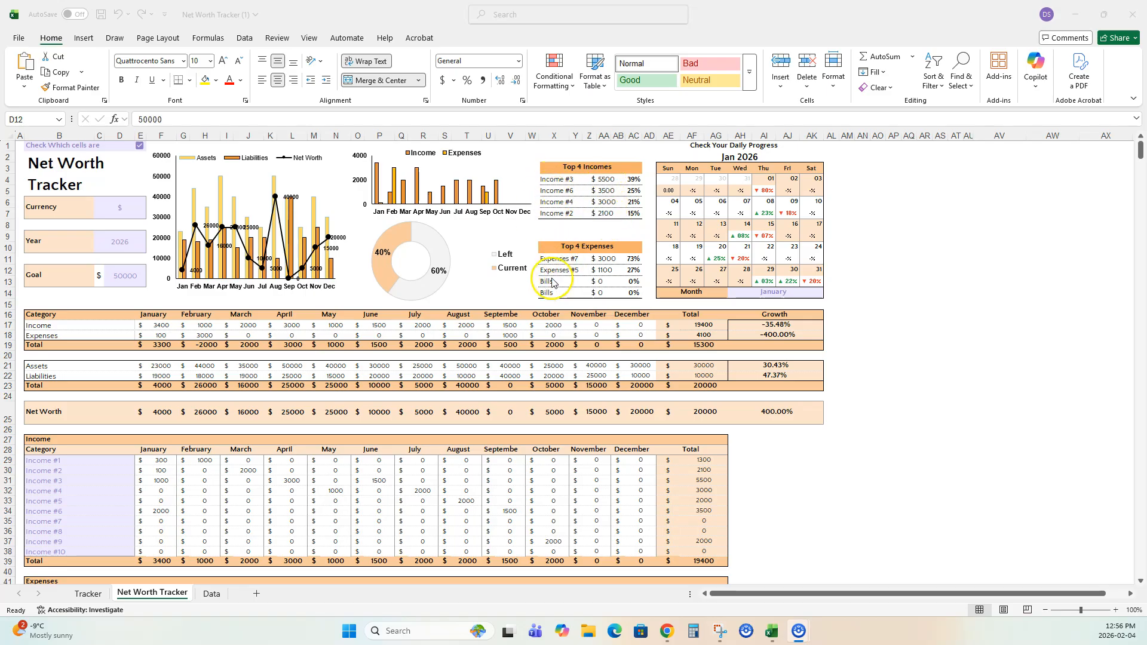
Inspect the percentage formulas of the first entries in the Top 4 Incomes and Top 4 Expenses tables
{"action": "left_click", "coordinate": [635, 182]}
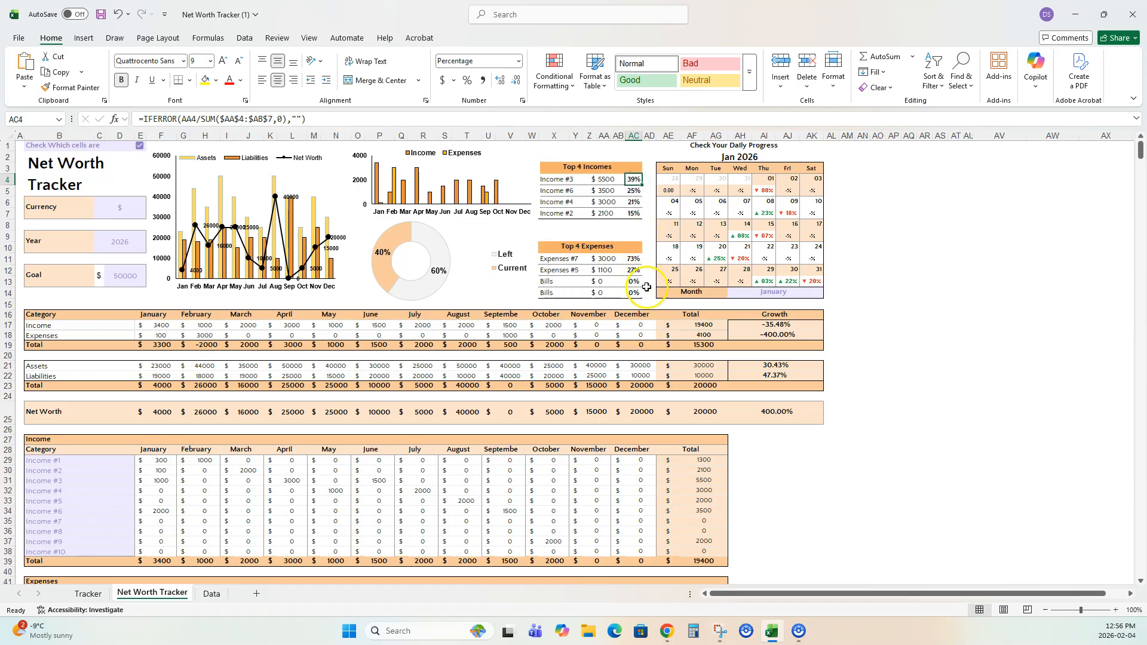
{"action": "left_click", "coordinate": [633, 258]}
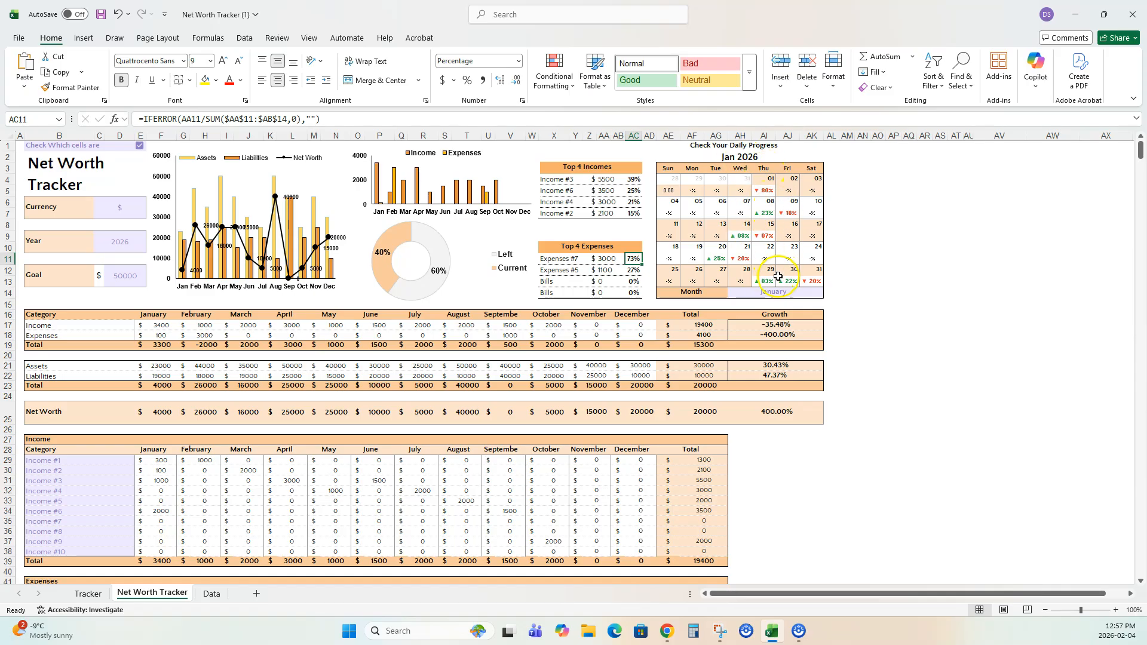
Switch the daily progress calendar's month to March and April, and return it to January
{"action": "left_click", "coordinate": [775, 293]}
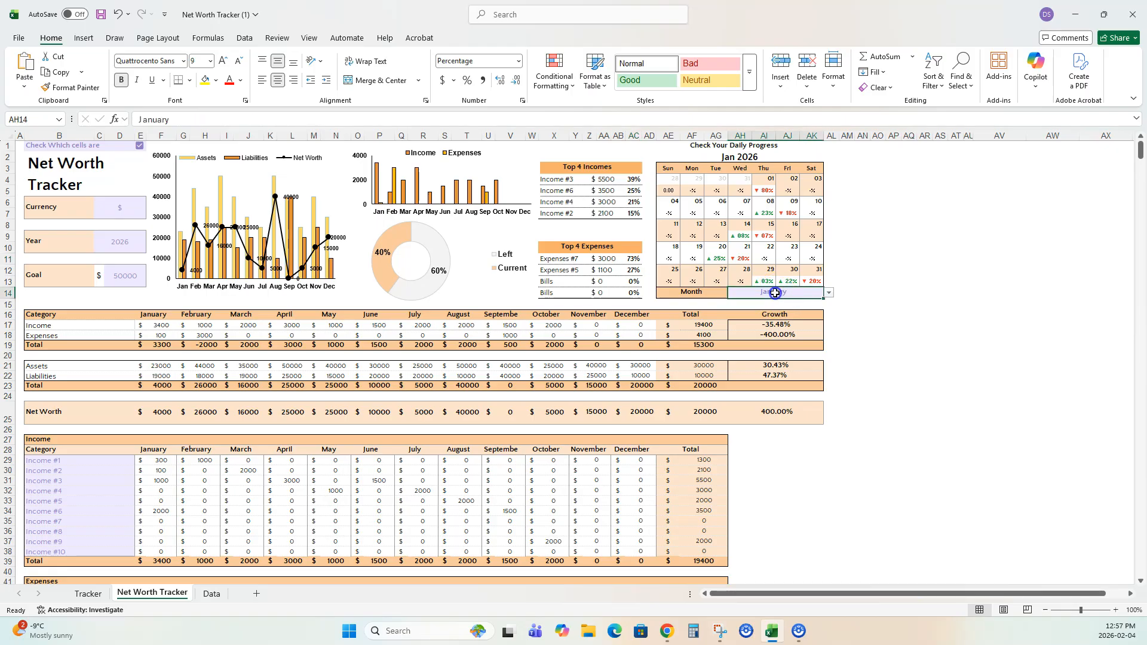
{"action": "left_click", "coordinate": [829, 292]}
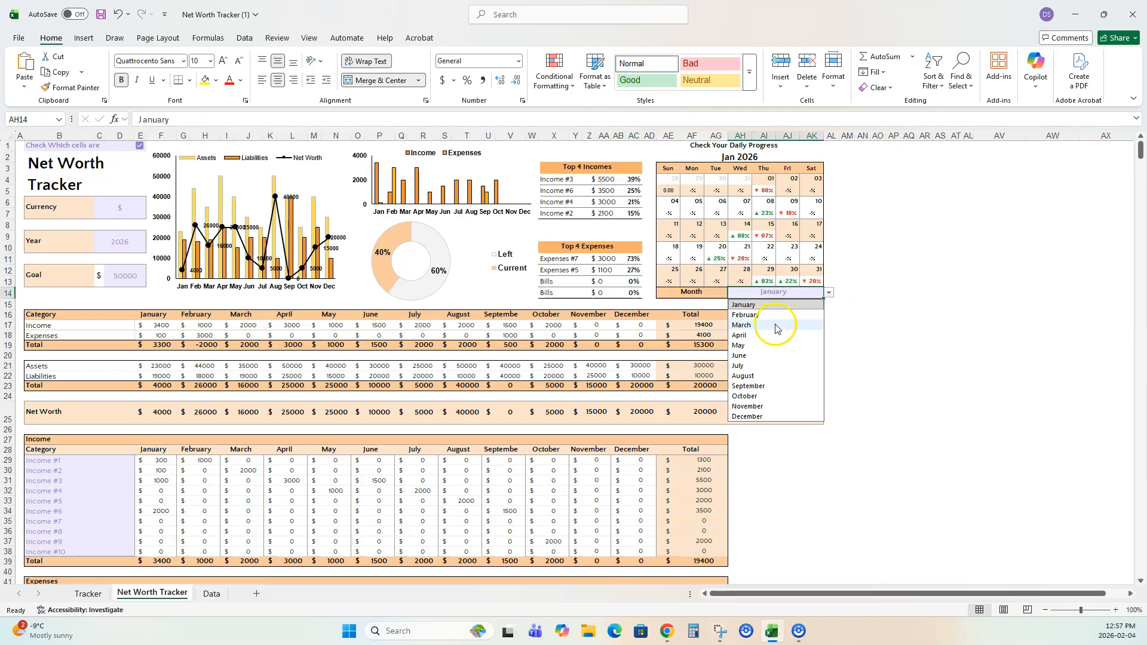
{"action": "left_click", "coordinate": [781, 324]}
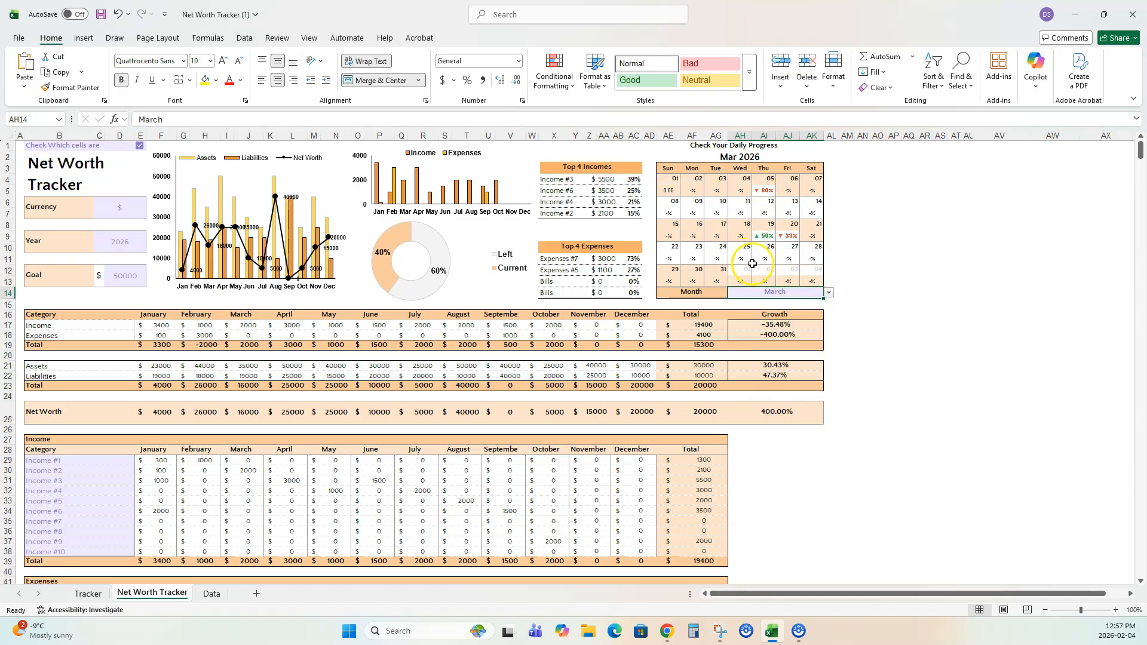
{"action": "left_click", "coordinate": [829, 293]}
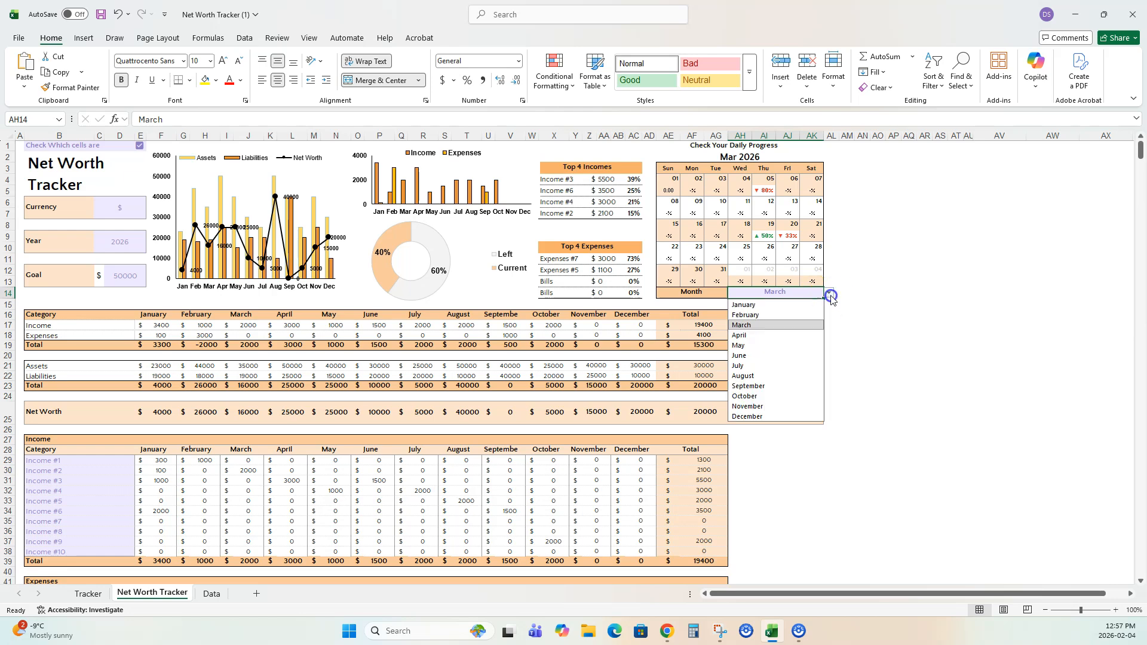
{"action": "left_click", "coordinate": [788, 335]}
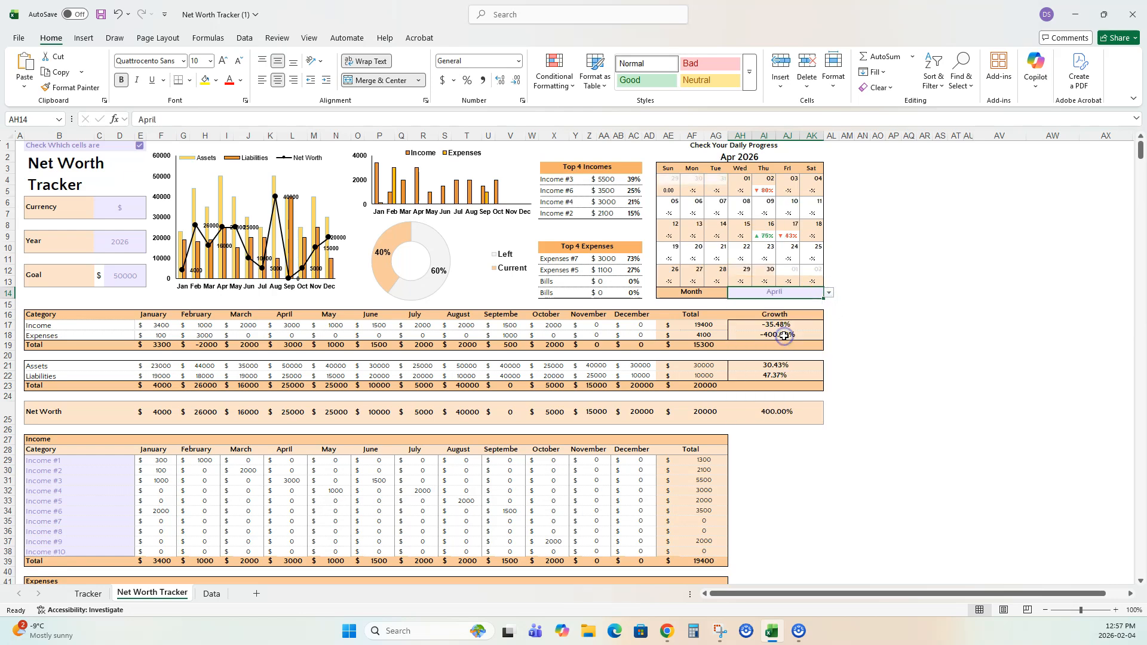
{"action": "left_click", "coordinate": [829, 293]}
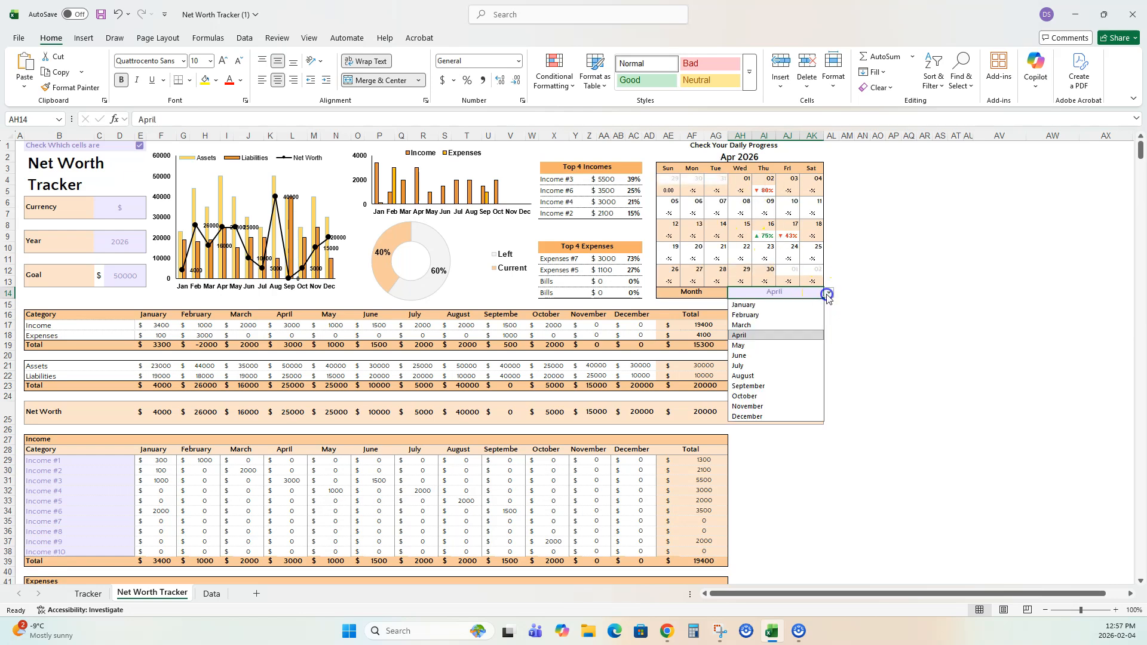
{"action": "left_click", "coordinate": [776, 305]}
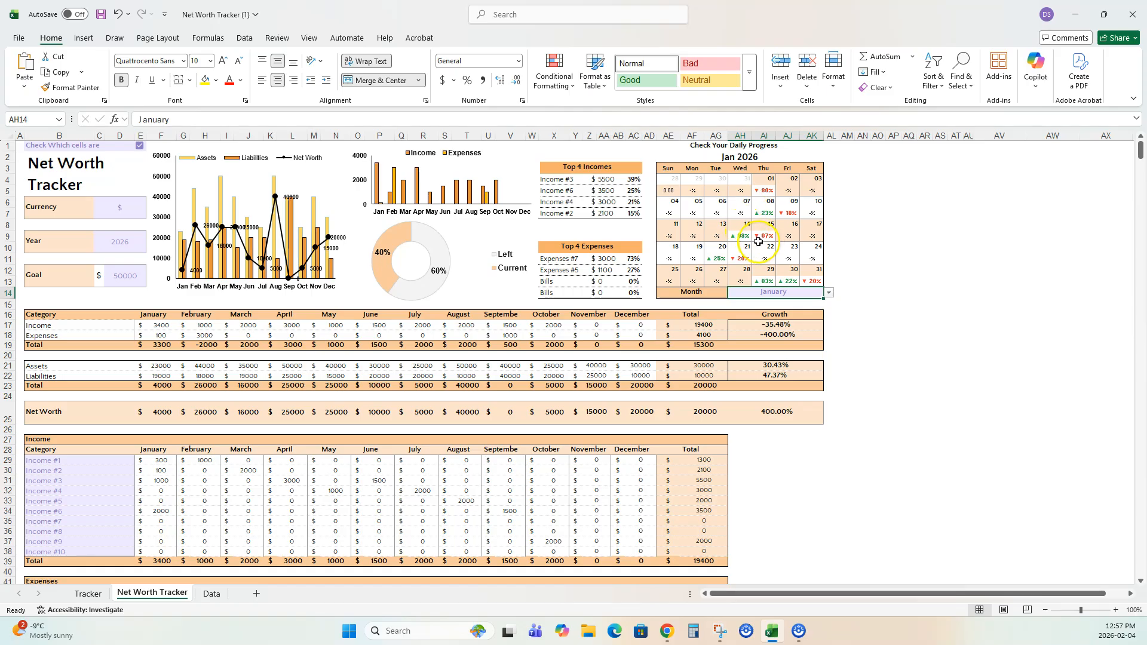
Inspect the January calendar's daily percentage cells for the 1st, 8th and 9th
{"action": "left_click", "coordinate": [768, 192]}
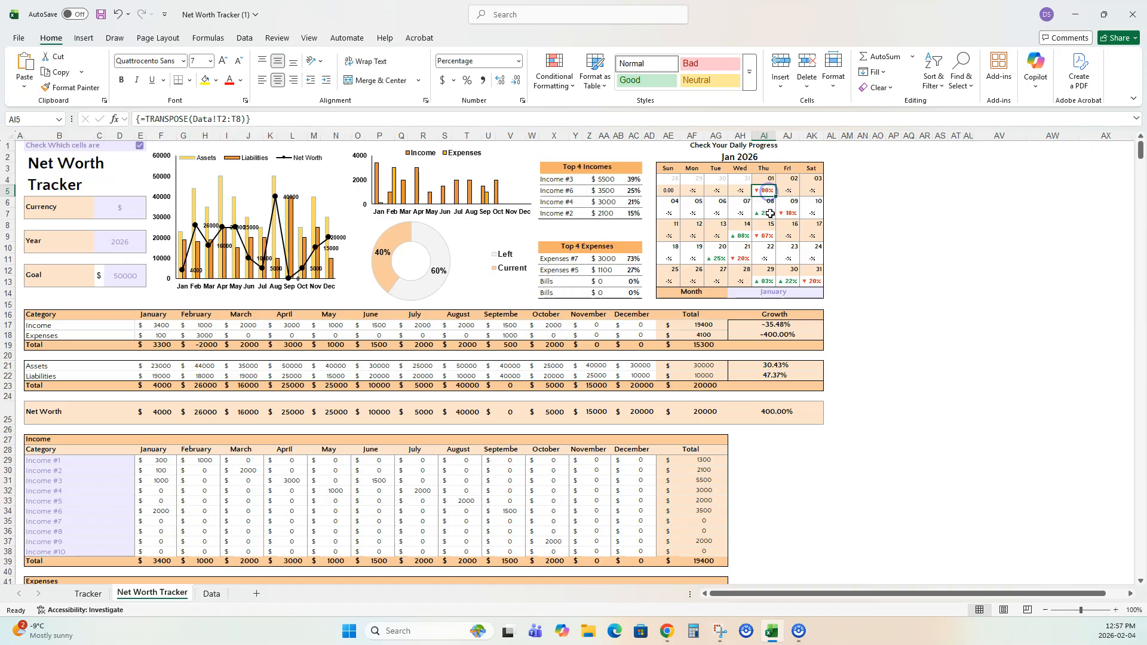
{"action": "left_click", "coordinate": [769, 214]}
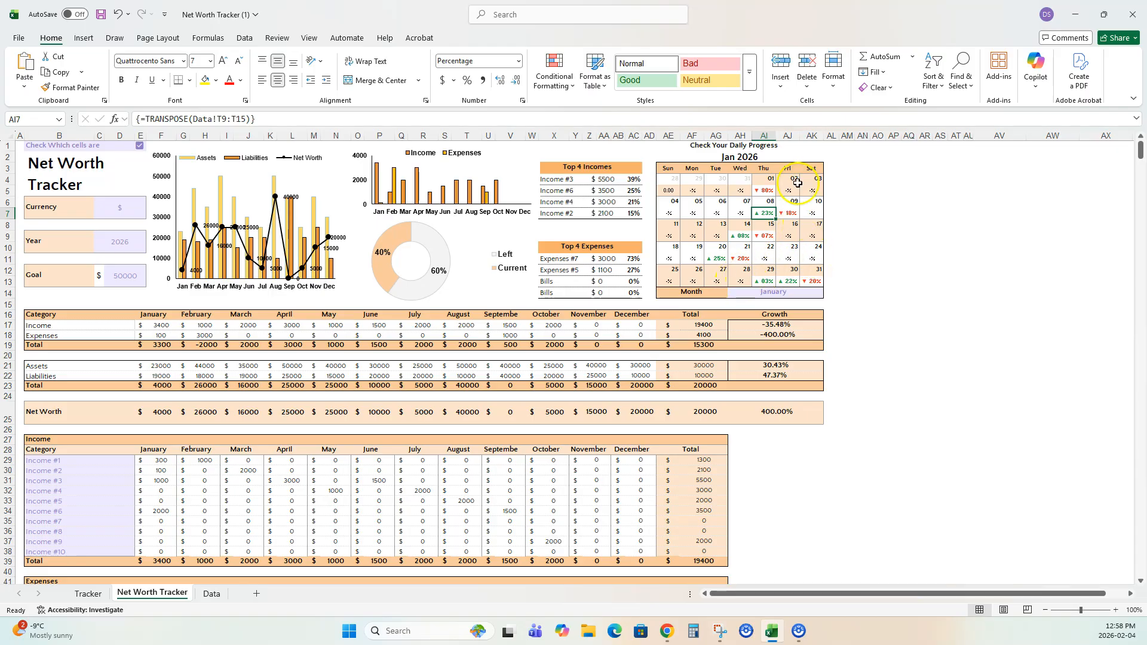
{"action": "left_click", "coordinate": [789, 213]}
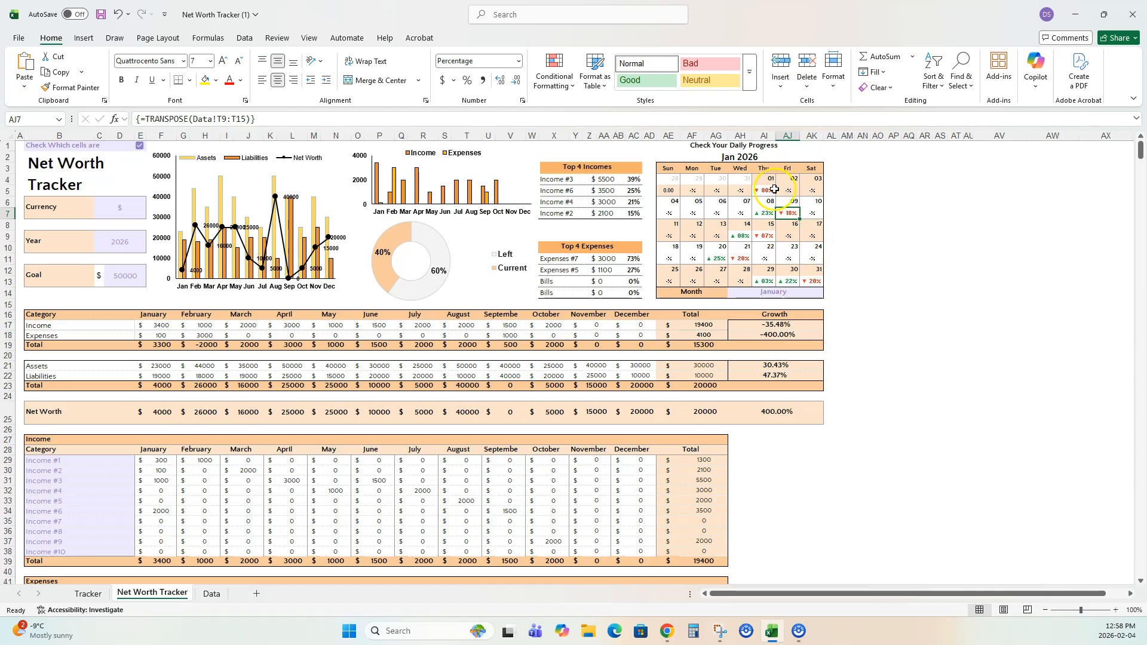
View the daily progress calendar for May and set its month back to January
{"action": "left_click", "coordinate": [798, 298]}
{"action": "left_click", "coordinate": [829, 292]}
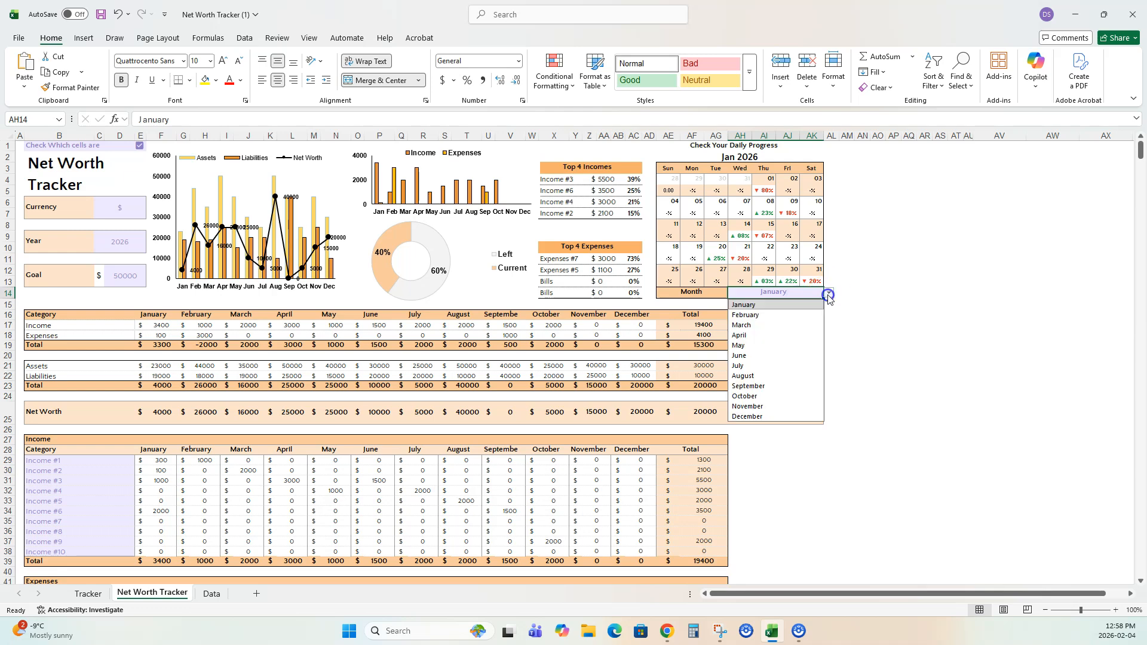
{"action": "left_click", "coordinate": [801, 345]}
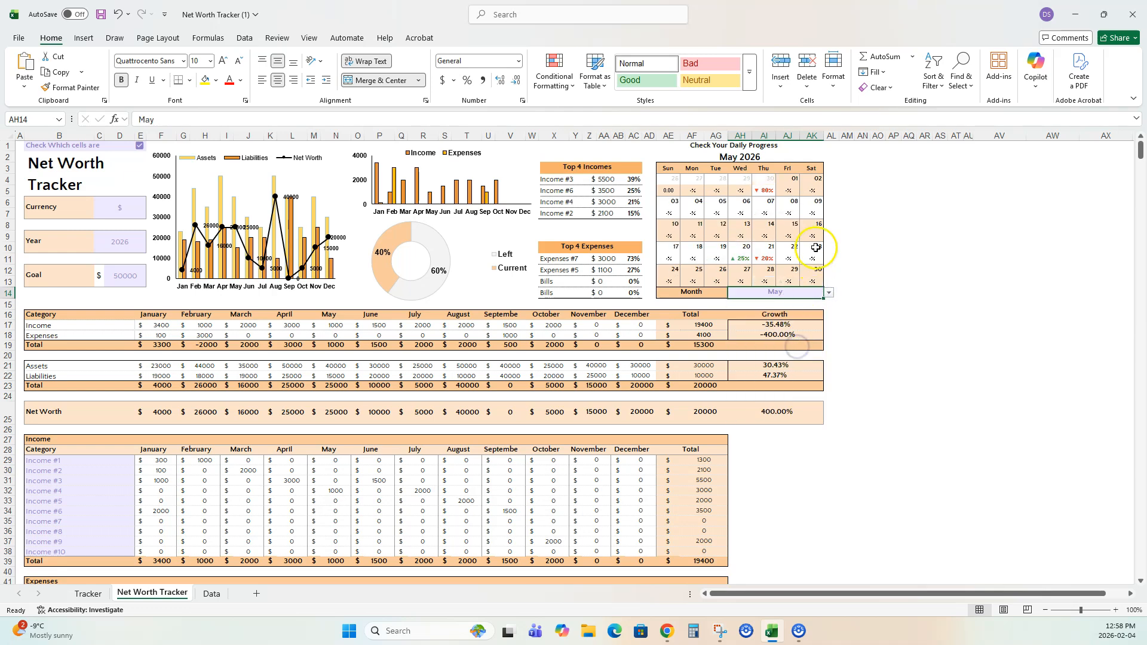
{"action": "left_click", "coordinate": [829, 293]}
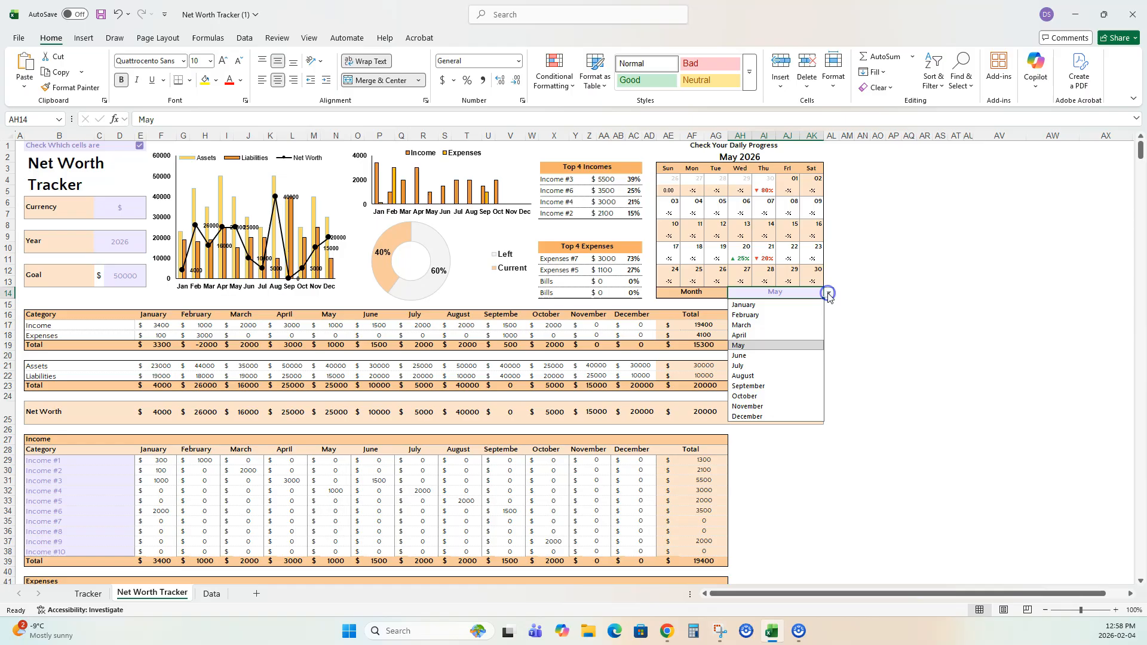
{"action": "left_click", "coordinate": [794, 306]}
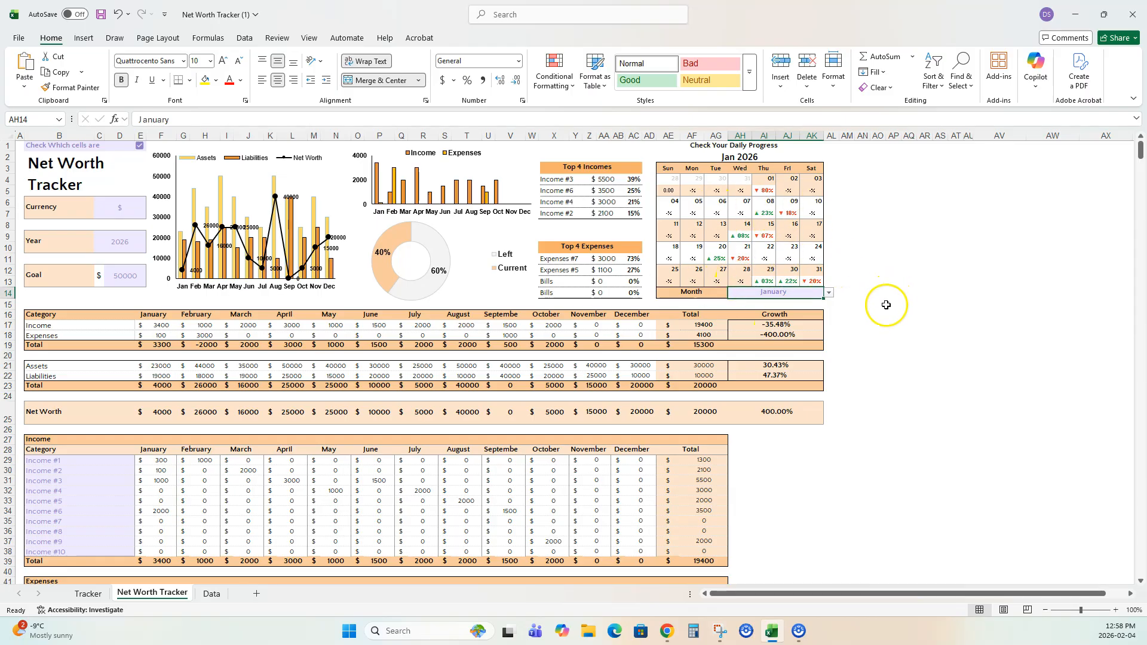
Inspect the Income and Expenses rows of the summary table and their January amount and Total formulas
{"action": "scroll", "coordinate": [284, 389], "scroll_direction": "down", "scroll_amount": 1}
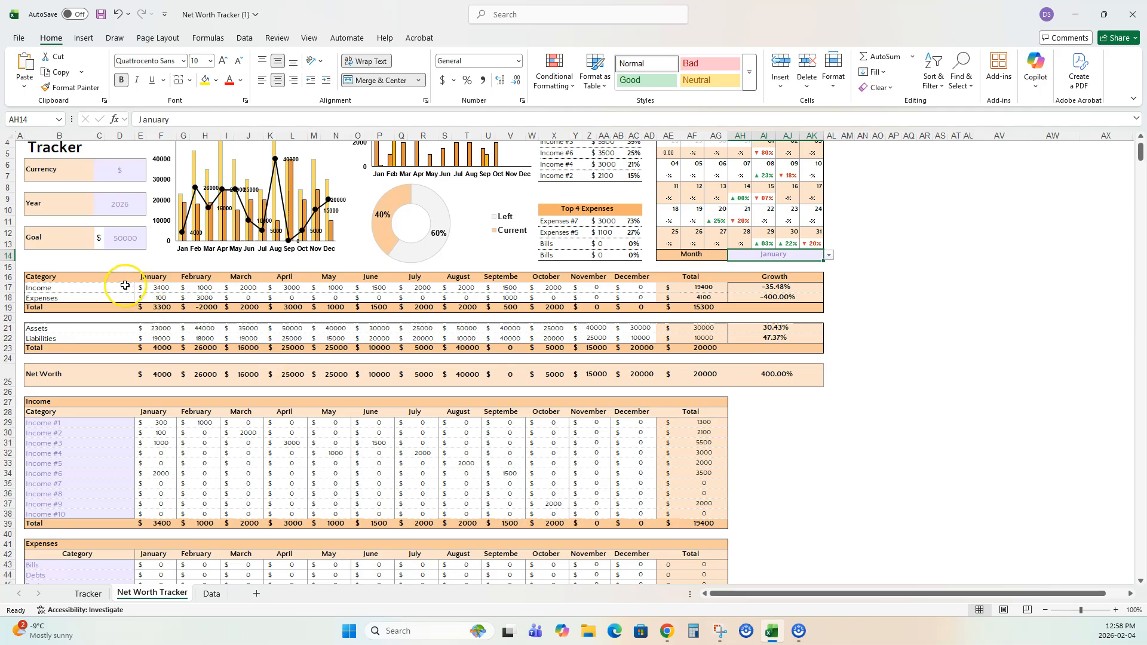
{"action": "left_click", "coordinate": [107, 286]}
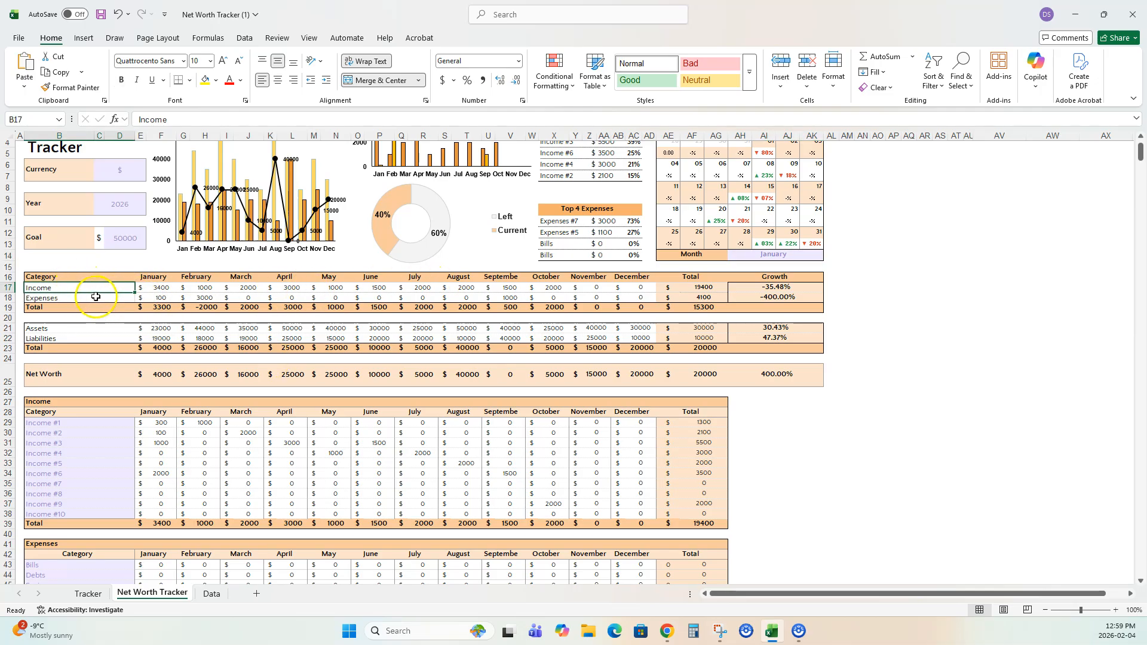
{"action": "left_click", "coordinate": [91, 300]}
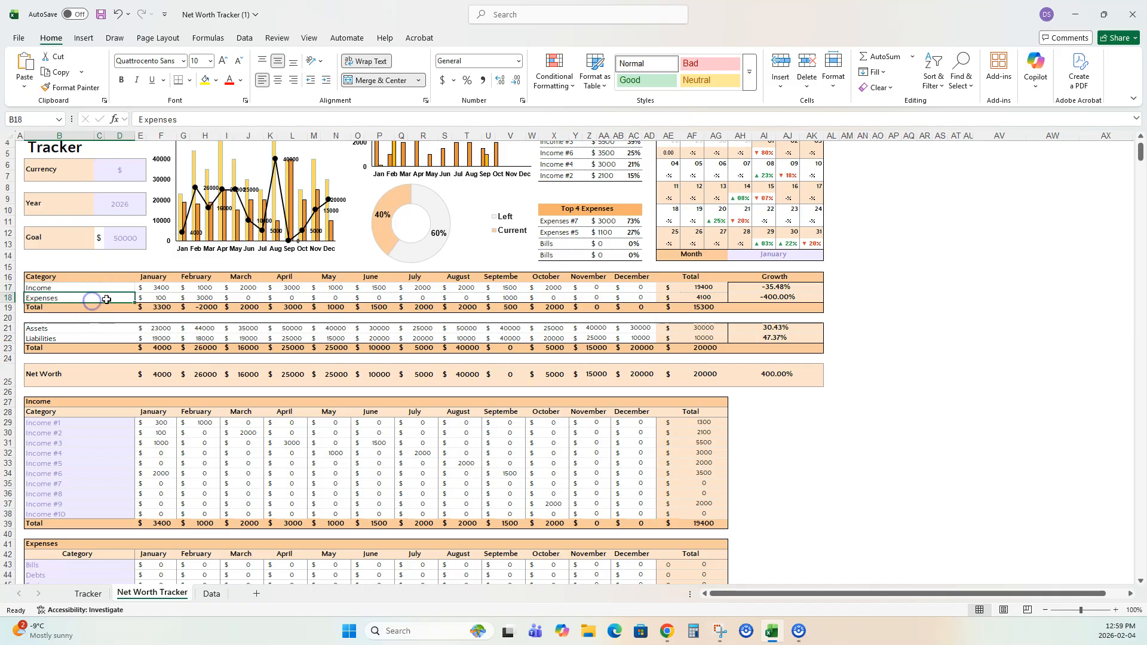
{"action": "left_click", "coordinate": [168, 289]}
{"action": "left_click", "coordinate": [168, 299]}
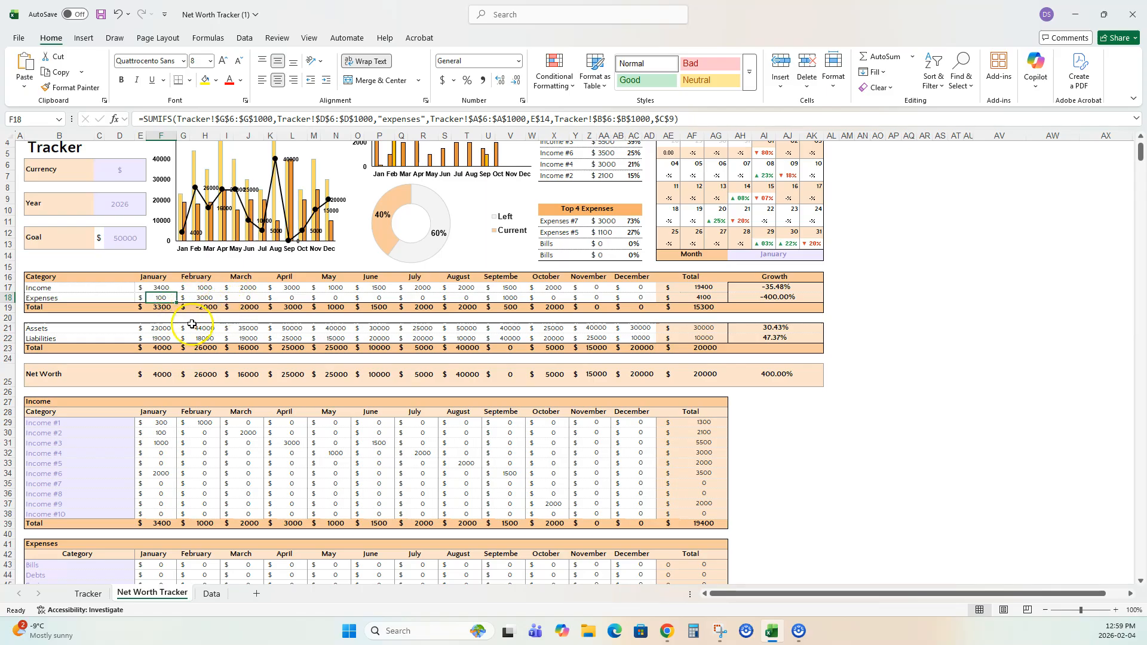
{"action": "left_click", "coordinate": [162, 288]}
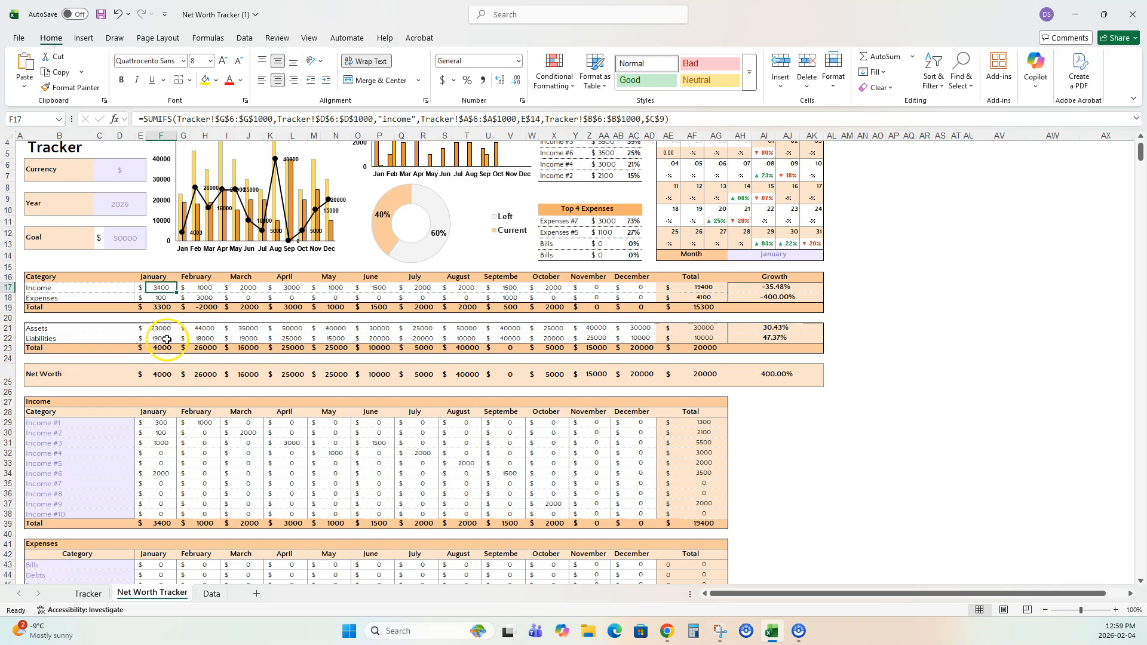
{"action": "left_click", "coordinate": [172, 297]}
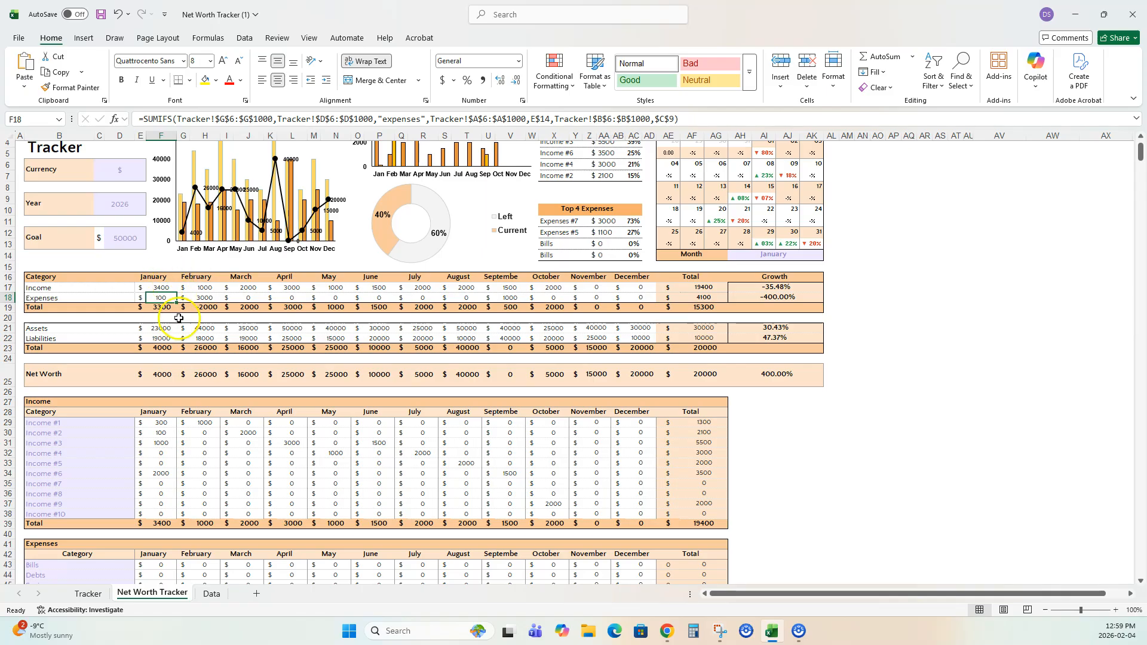
{"action": "left_click", "coordinate": [170, 307]}
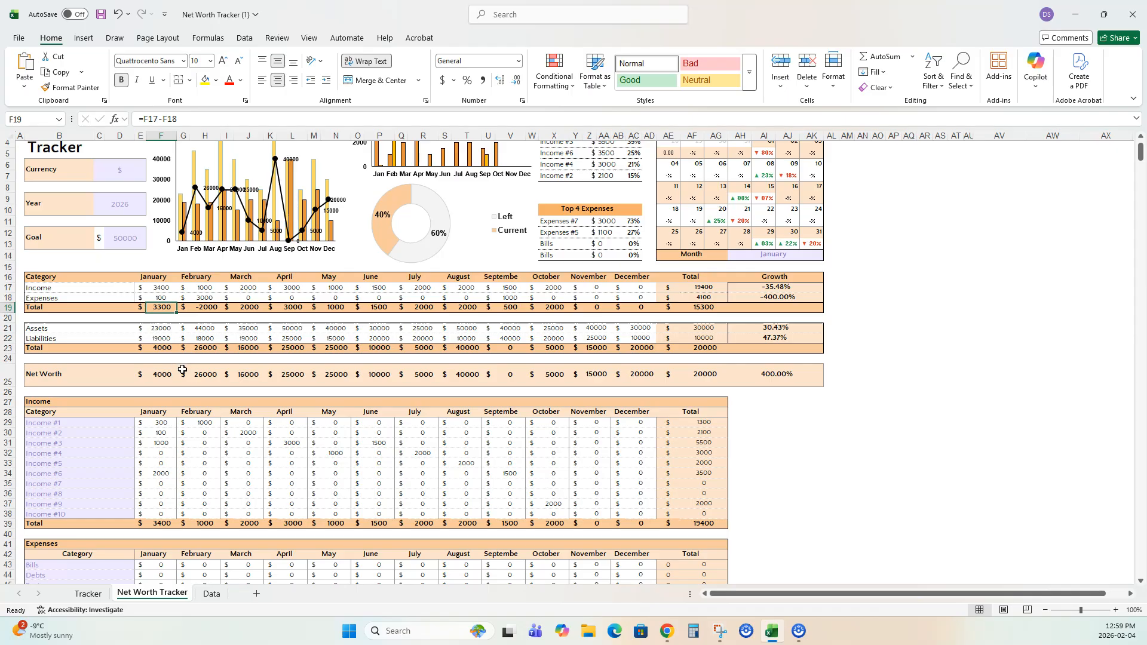
Inspect February's income, expenses and Total in the summary table and compare them with the income and expenses chart
{"action": "scroll", "coordinate": [188, 366], "scroll_direction": "up", "scroll_amount": 1}
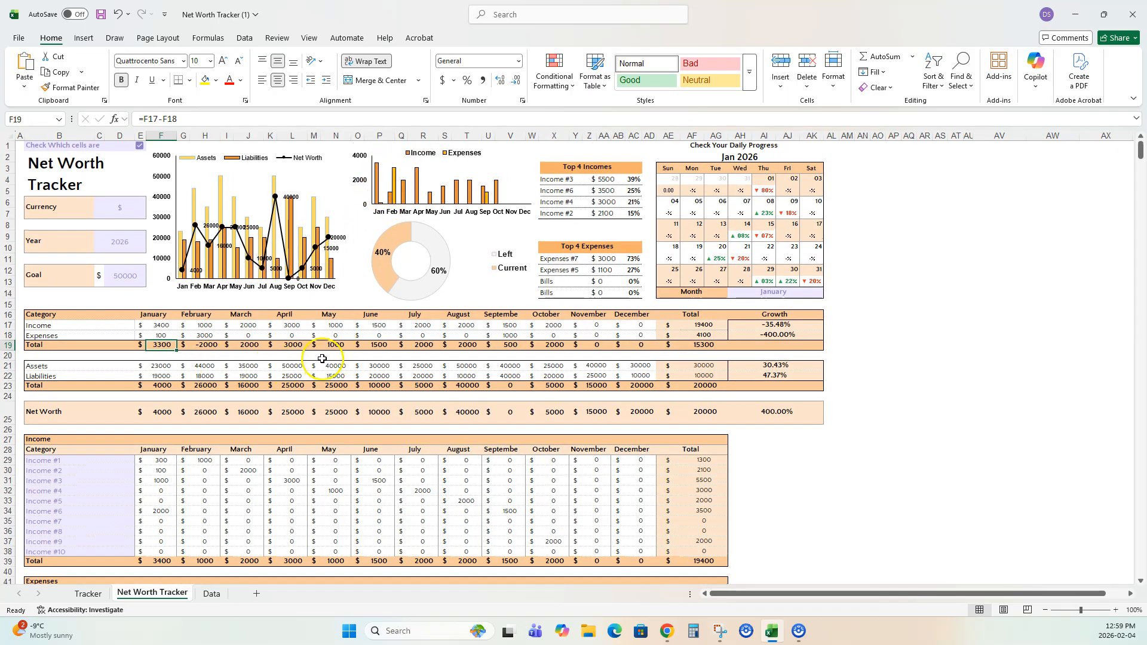
{"action": "left_click", "coordinate": [214, 337]}
{"action": "left_click", "coordinate": [211, 327]}
{"action": "left_click", "coordinate": [211, 327]}
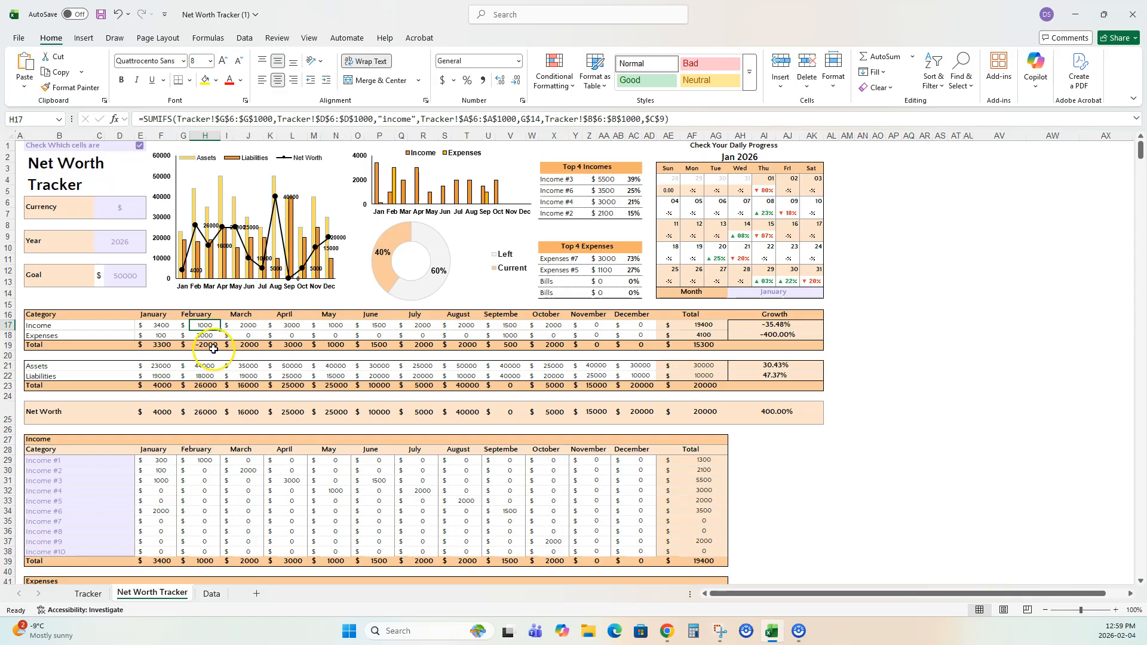
{"action": "left_click", "coordinate": [213, 346]}
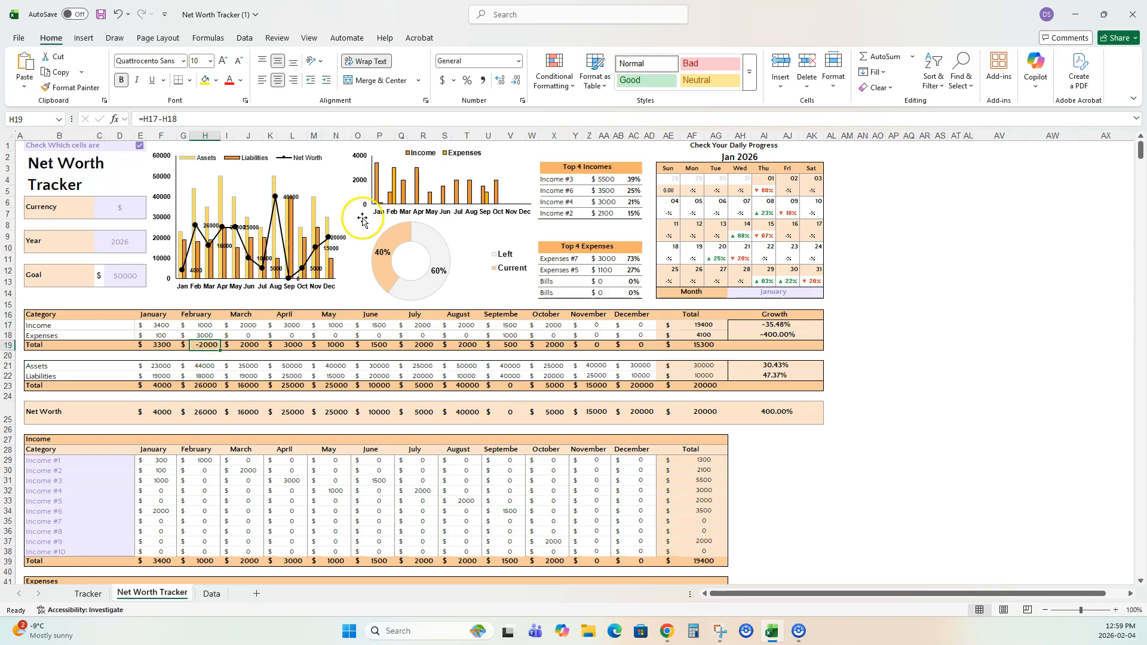
{"action": "mouse_move", "coordinate": [393, 188]}
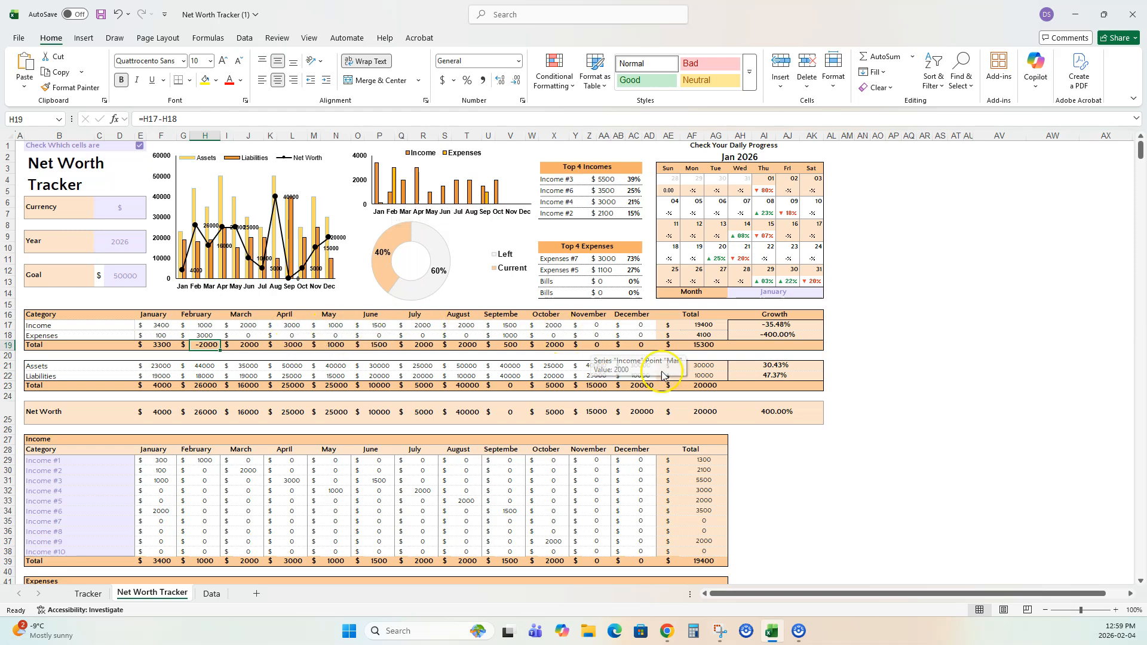
Examine the Growth and yearly Total formulas of the Income and Expenses rows, including their net total
{"action": "left_click", "coordinate": [789, 326]}
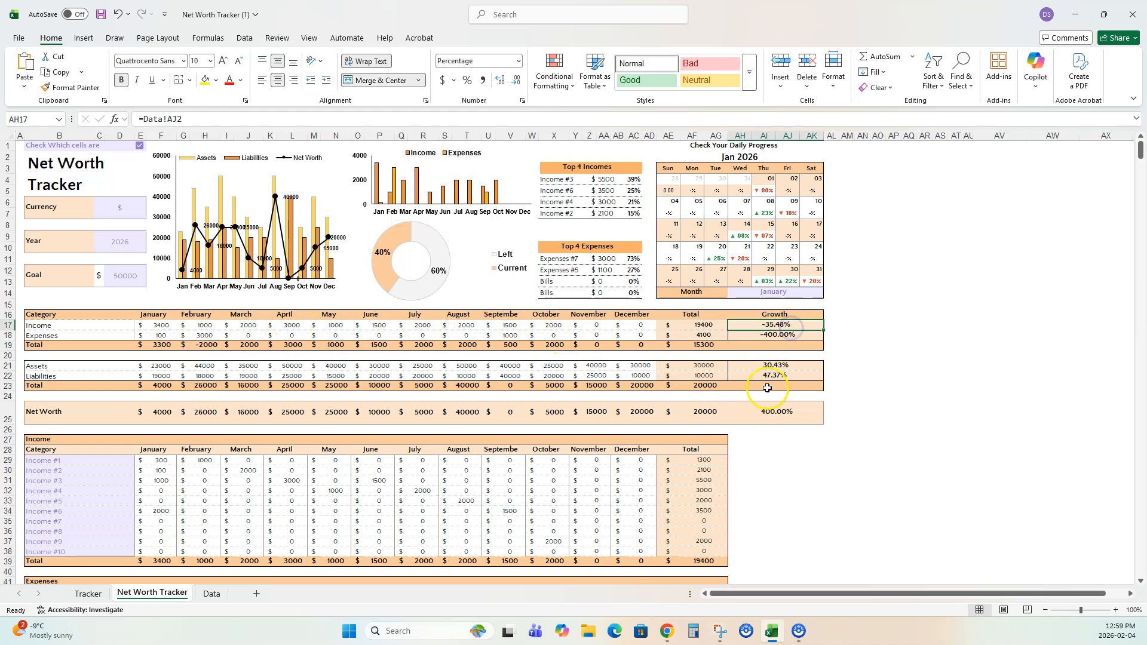
{"action": "left_click", "coordinate": [781, 337]}
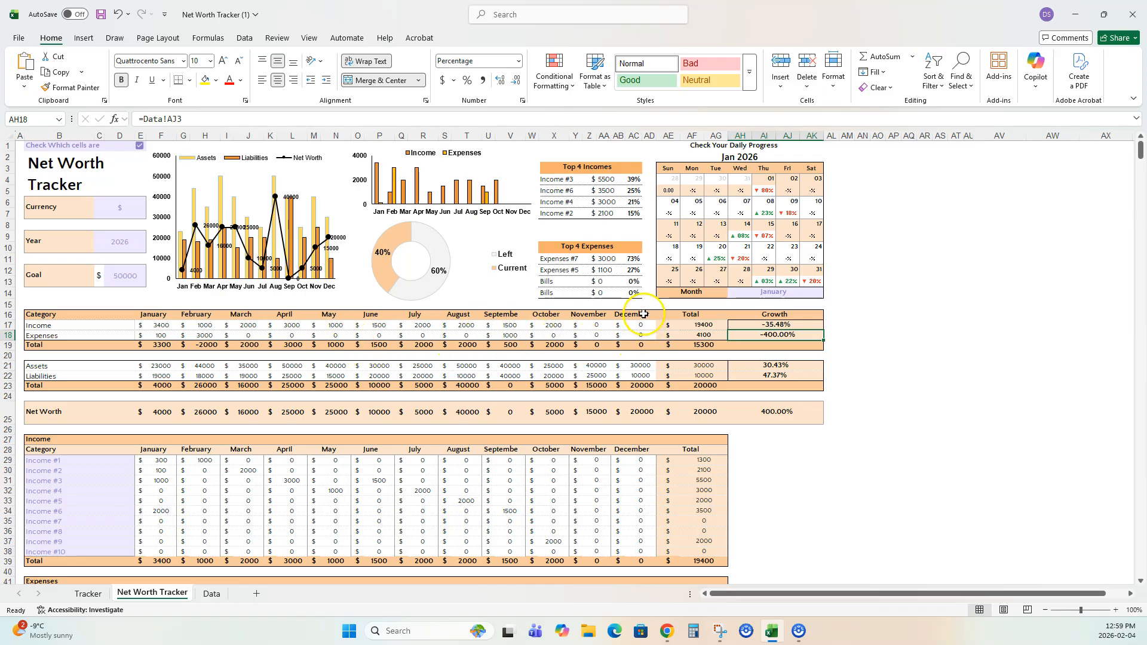
{"action": "left_click", "coordinate": [715, 326]}
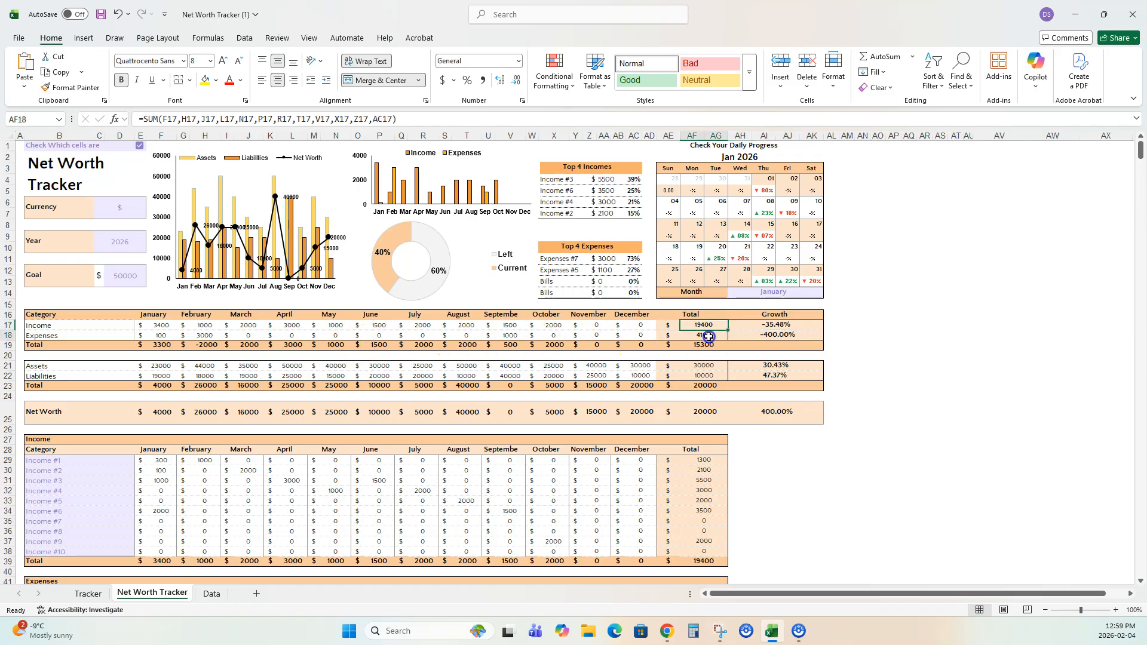
{"action": "left_click", "coordinate": [708, 345]}
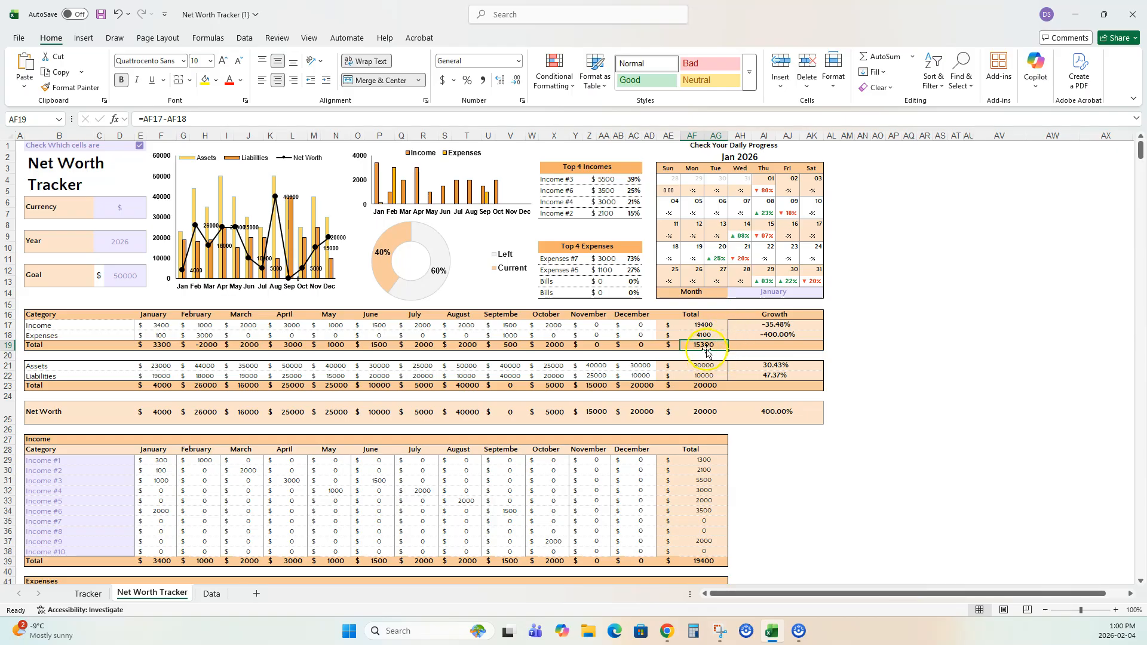
{"action": "left_click", "coordinate": [714, 326]}
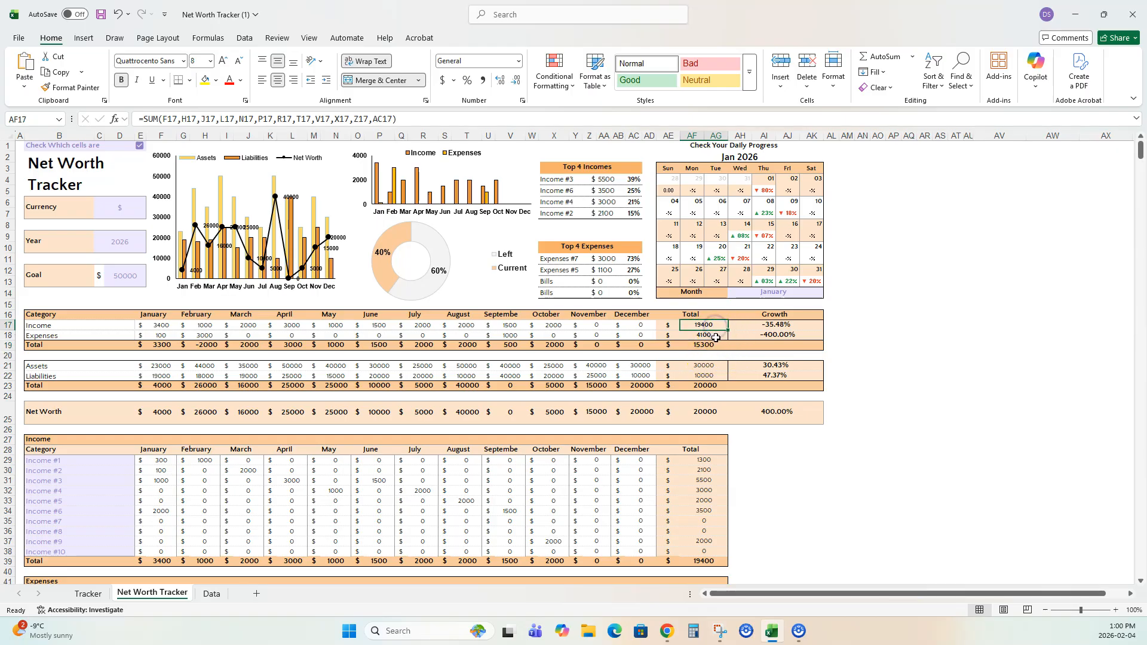
{"action": "left_click", "coordinate": [715, 336]}
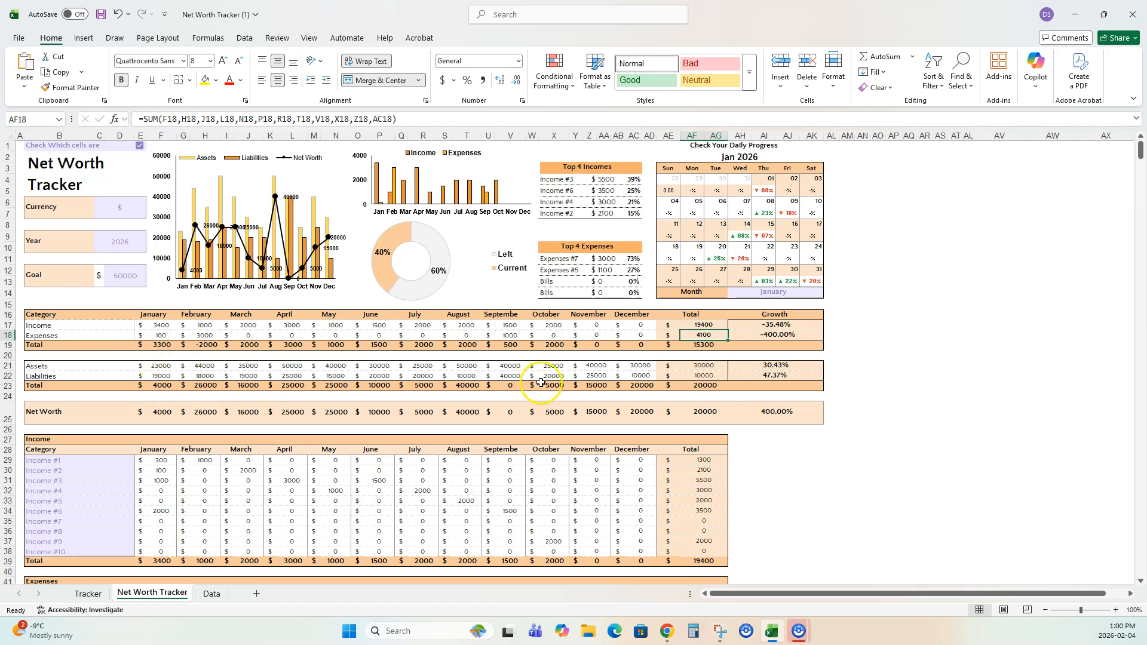
Examine the yearly totals, Growth percentages and January to April Total formulas of the Assets and Liabilities table
{"action": "left_click", "coordinate": [717, 375]}
{"action": "left_click", "coordinate": [711, 387]}
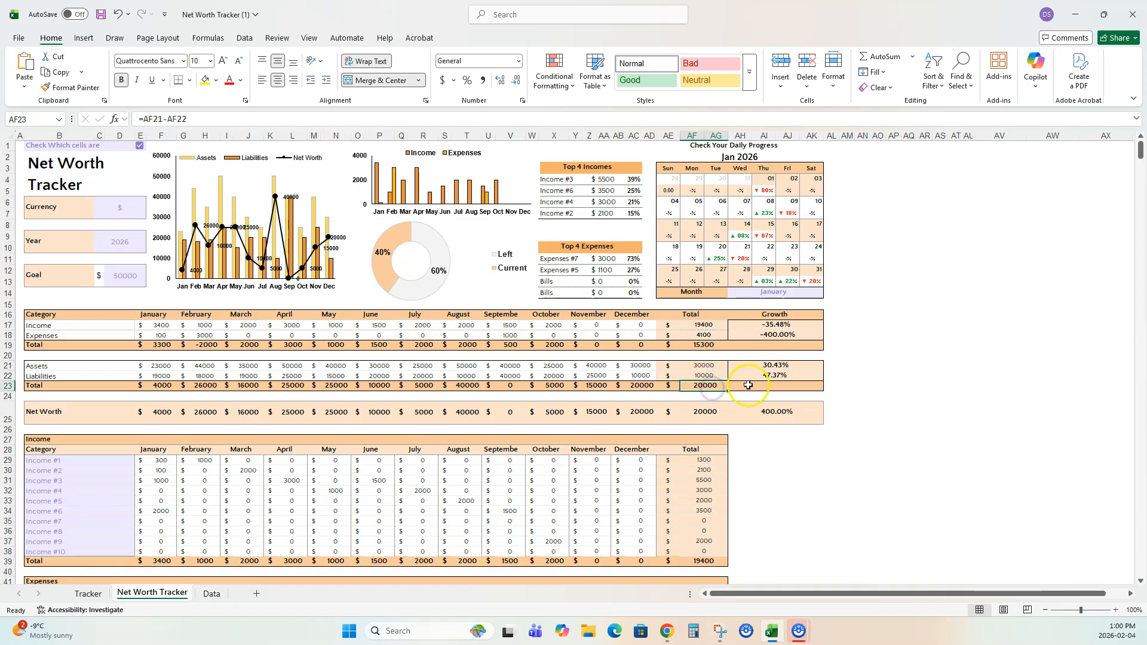
{"action": "left_click", "coordinate": [773, 375]}
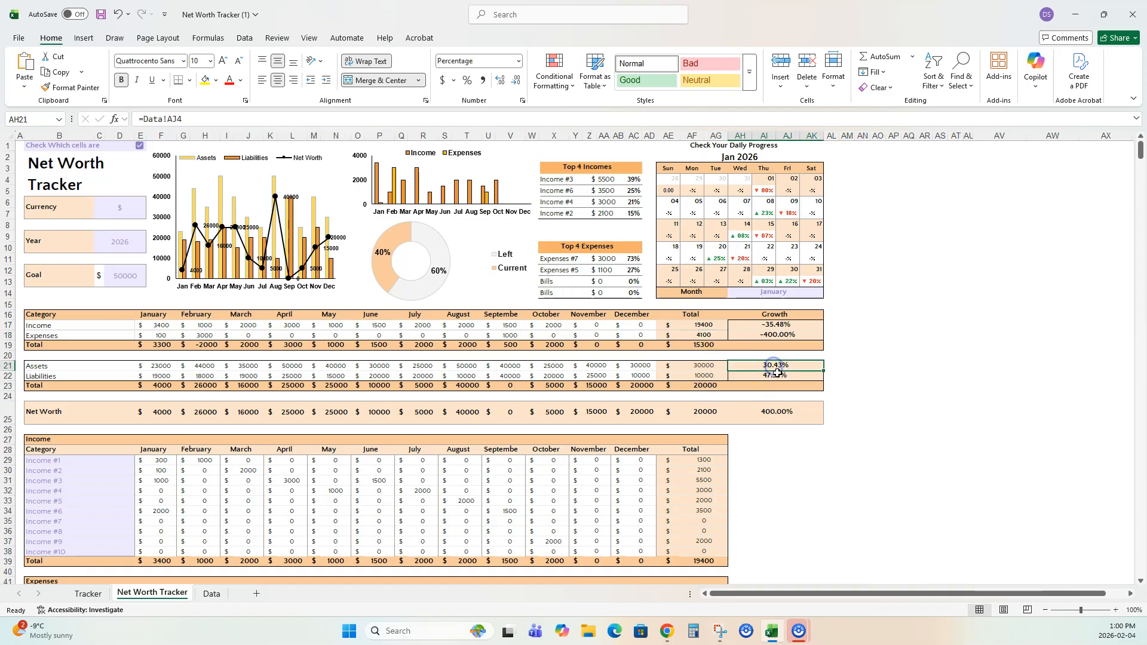
{"action": "left_click", "coordinate": [160, 386]}
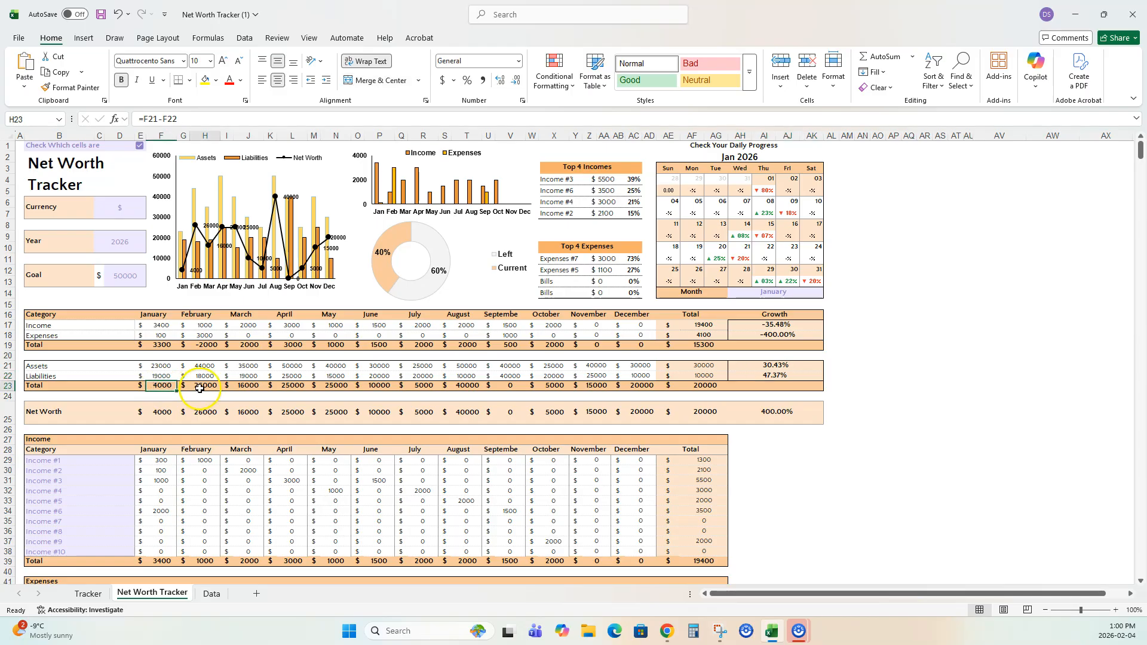
{"action": "left_click", "coordinate": [248, 386]}
{"action": "left_click", "coordinate": [292, 386]}
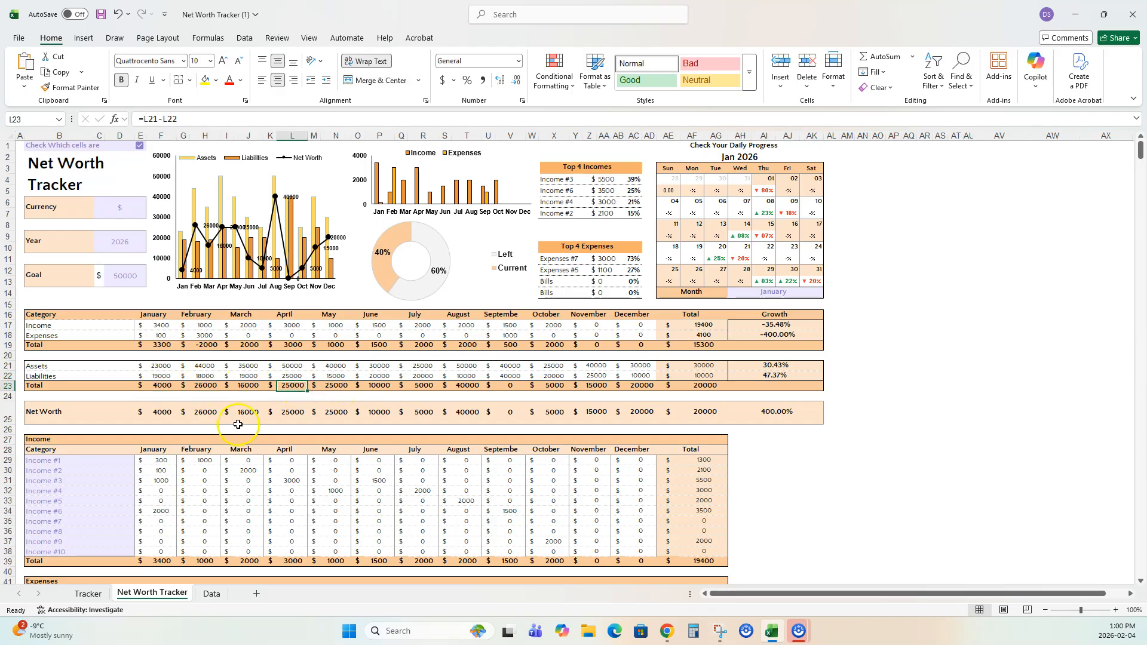
Inspect January's Assets and Liabilities amounts and their Total formula in the summary table
{"action": "left_click", "coordinate": [166, 365]}
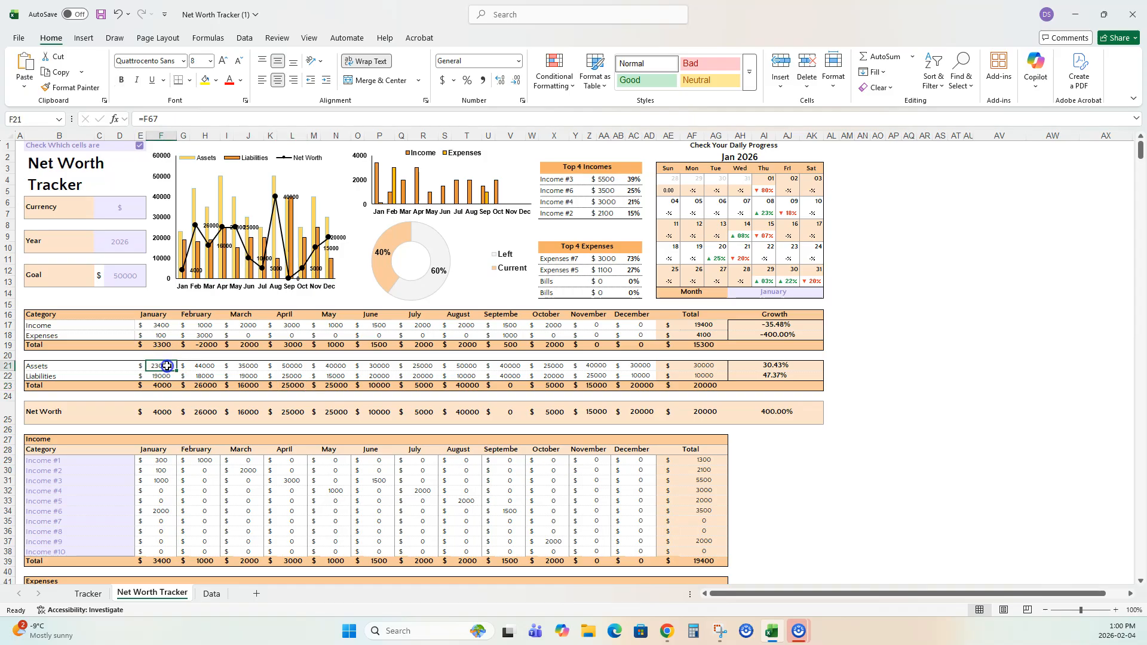
{"action": "left_click", "coordinate": [163, 375]}
{"action": "left_click", "coordinate": [163, 387]}
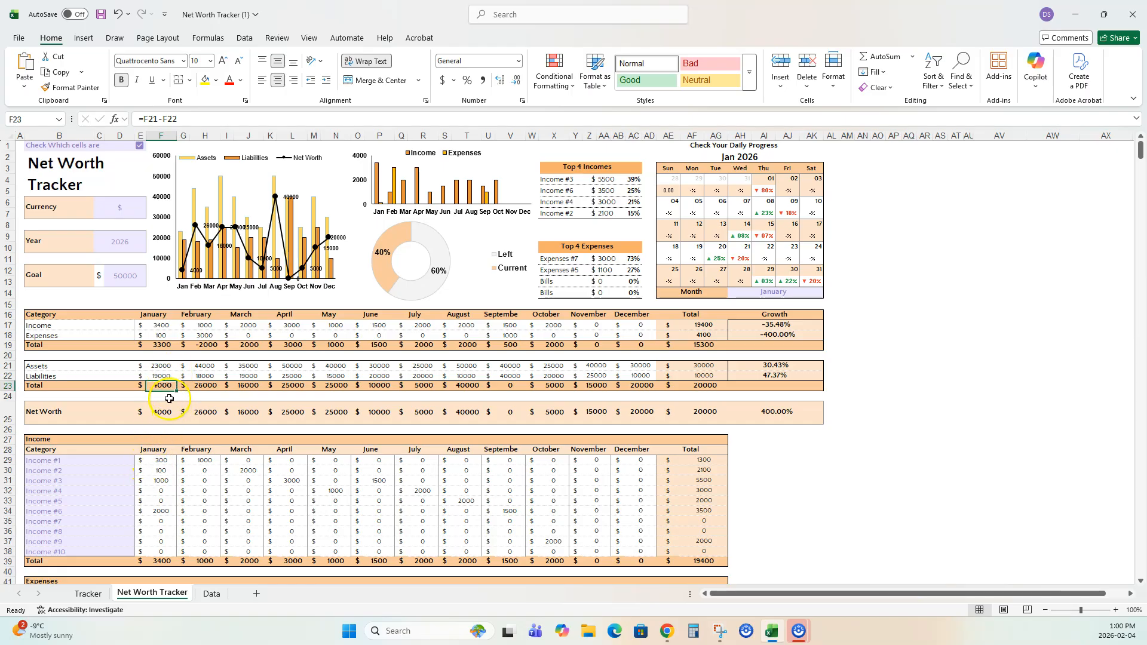
Review the Total row of the Assets and Liabilities table month by month from February, including the yearly Total formula
{"action": "left_click", "coordinate": [208, 386]}
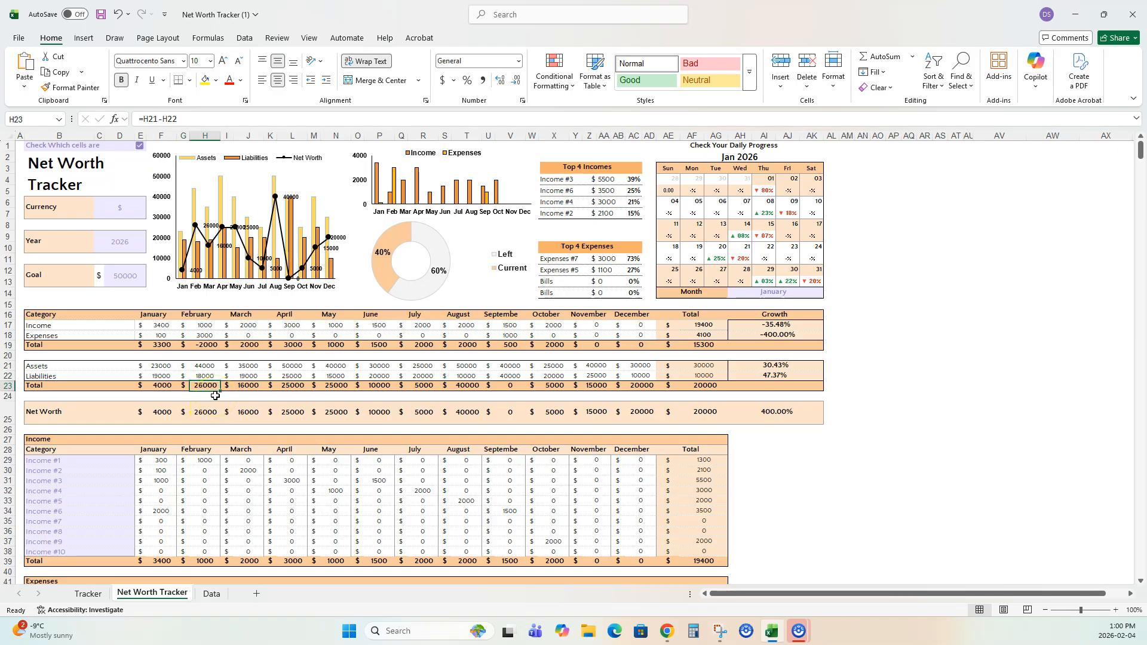
{"action": "key", "text": "Right"}
{"action": "key", "text": "Right"}
{"action": "key", "text": "Right"}
{"action": "key", "text": "Right"}
{"action": "key", "text": "Right"}
{"action": "key", "text": "Right"}
{"action": "key", "text": "Right"}
{"action": "key", "text": "Right"}
{"action": "key", "text": "Right"}
{"action": "key", "text": "Right"}
{"action": "key", "text": "Right"}
{"action": "key", "text": "Right"}
{"action": "key", "text": "Right"}
{"action": "key", "text": "Right"}
{"action": "key", "text": "Right"}
{"action": "key", "text": "Right"}
{"action": "key", "text": "Right"}
{"action": "key", "text": "Left"}
{"action": "key", "text": "Left"}
{"action": "key", "text": "Left"}
{"action": "key", "text": "Left"}
{"action": "key", "text": "Left"}
{"action": "key", "text": "Left"}
{"action": "key", "text": "Left"}
{"action": "key", "text": "Left"}
{"action": "key", "text": "Left"}
{"action": "key", "text": "Left"}
{"action": "key", "text": "Left"}
{"action": "key", "text": "Left"}
{"action": "key", "text": "Left"}
{"action": "key", "text": "Left"}
{"action": "key", "text": "Left"}
{"action": "key", "text": "Left"}
{"action": "key", "text": "Left"}
{"action": "key", "text": "Left"}
{"action": "key", "text": "Left"}
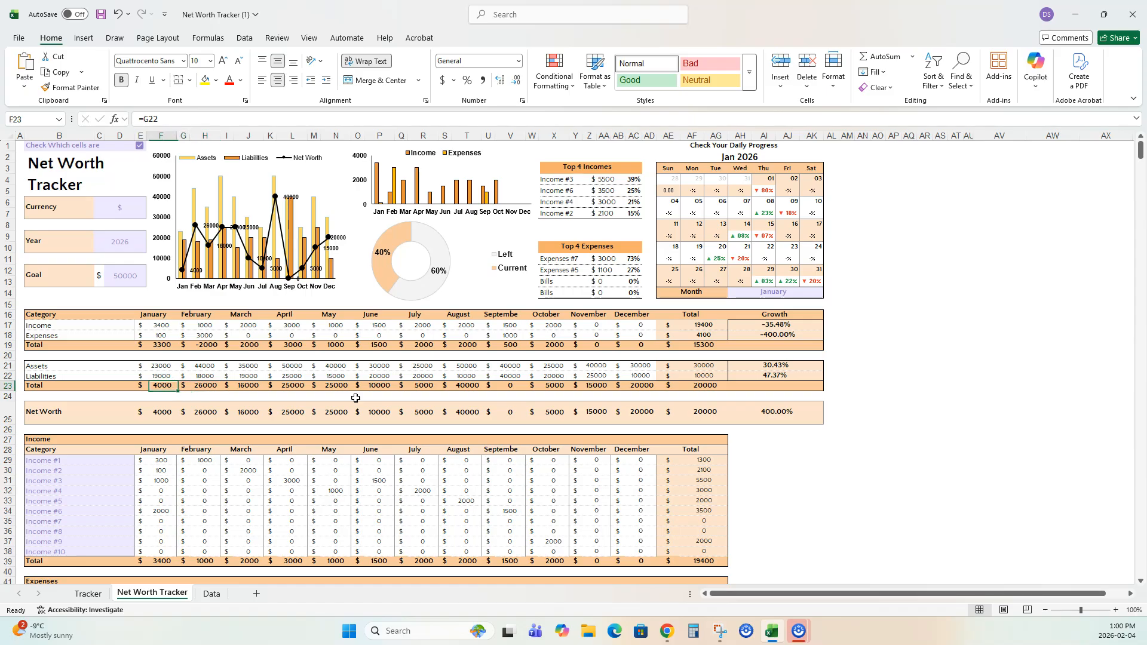
{"action": "key", "text": "Right"}
{"action": "key", "text": "Right"}
{"action": "key", "text": "Right"}
{"action": "key", "text": "Right"}
{"action": "key", "text": "Right"}
{"action": "key", "text": "Right"}
{"action": "key", "text": "Right"}
{"action": "key", "text": "Right"}
{"action": "key", "text": "Right"}
{"action": "key", "text": "Right"}
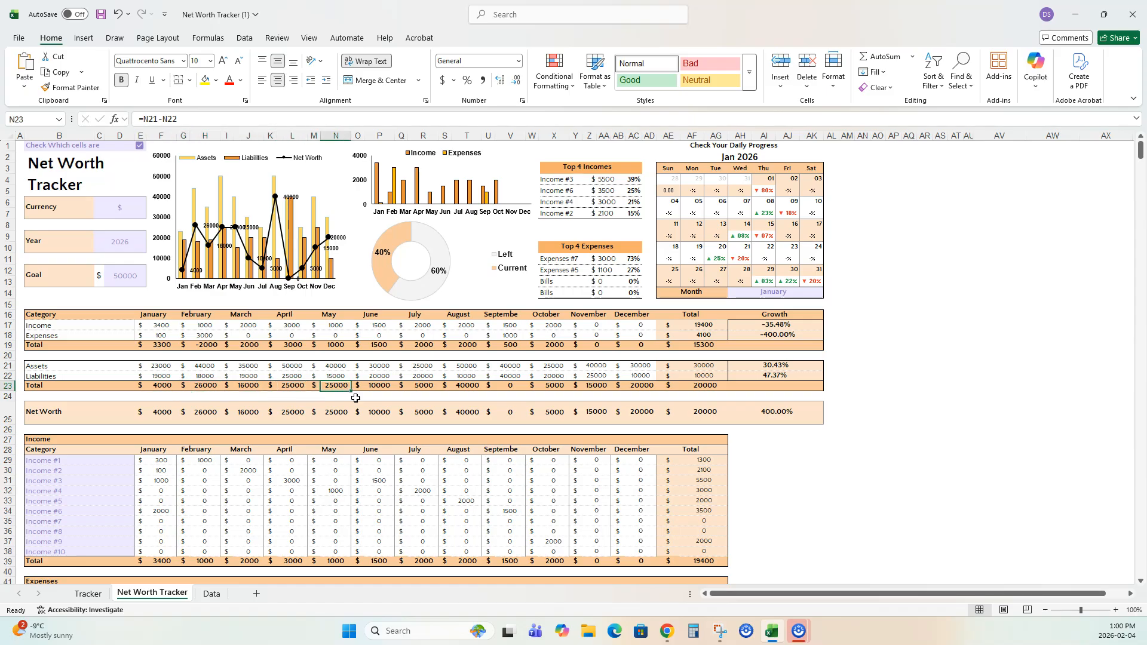
{"action": "key", "text": "Right"}
{"action": "key", "text": "Right"}
{"action": "key", "text": "Right"}
{"action": "key", "text": "Right"}
{"action": "key", "text": "Right"}
{"action": "key", "text": "Right"}
{"action": "key", "text": "Right"}
{"action": "key", "text": "Right"}
{"action": "key", "text": "Right"}
{"action": "key", "text": "Right"}
{"action": "key", "text": "Right"}
{"action": "key", "text": "Right"}
{"action": "key", "text": "Right"}
{"action": "key", "text": "Right"}
{"action": "key", "text": "Right"}
{"action": "key", "text": "Right"}
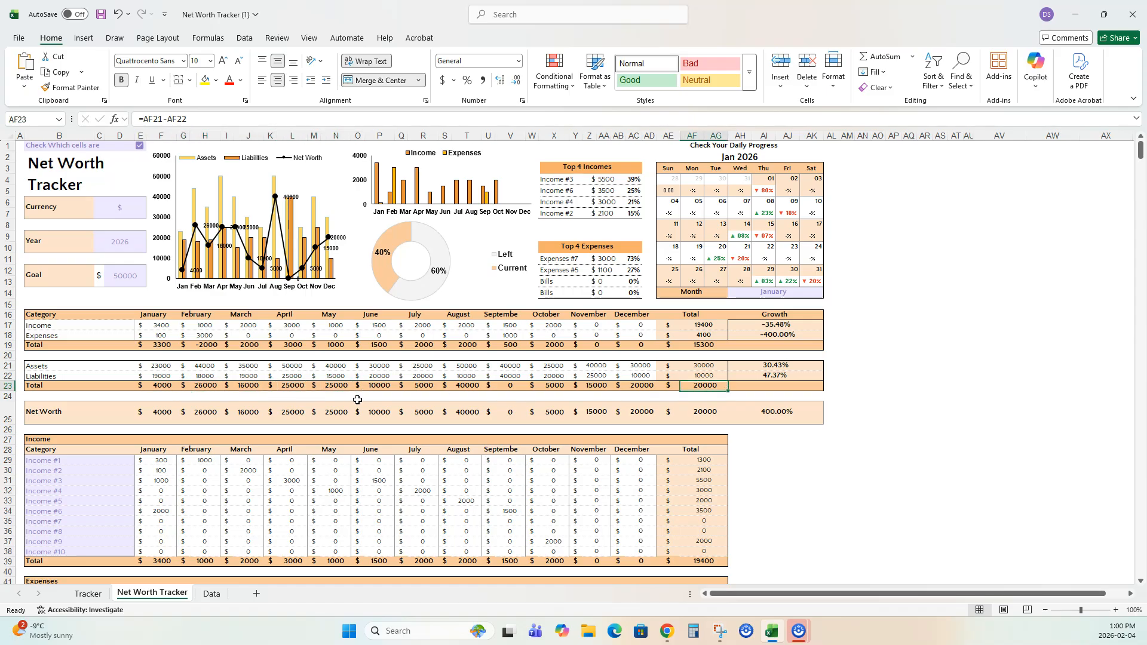
{"action": "key", "text": "Left"}
{"action": "key", "text": "Left"}
{"action": "key", "text": "Left"}
{"action": "key", "text": "Left"}
{"action": "key", "text": "Left"}
{"action": "key", "text": "Left"}
{"action": "key", "text": "Left"}
{"action": "key", "text": "Left"}
{"action": "key", "text": "Left"}
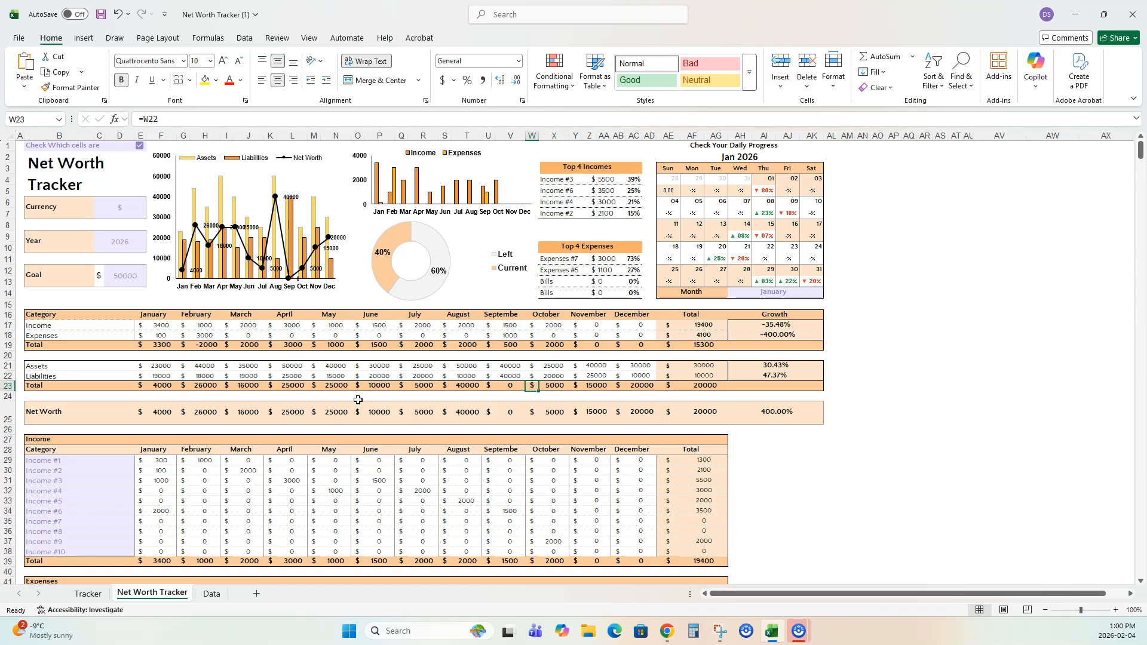
{"action": "left_click", "coordinate": [703, 386]}
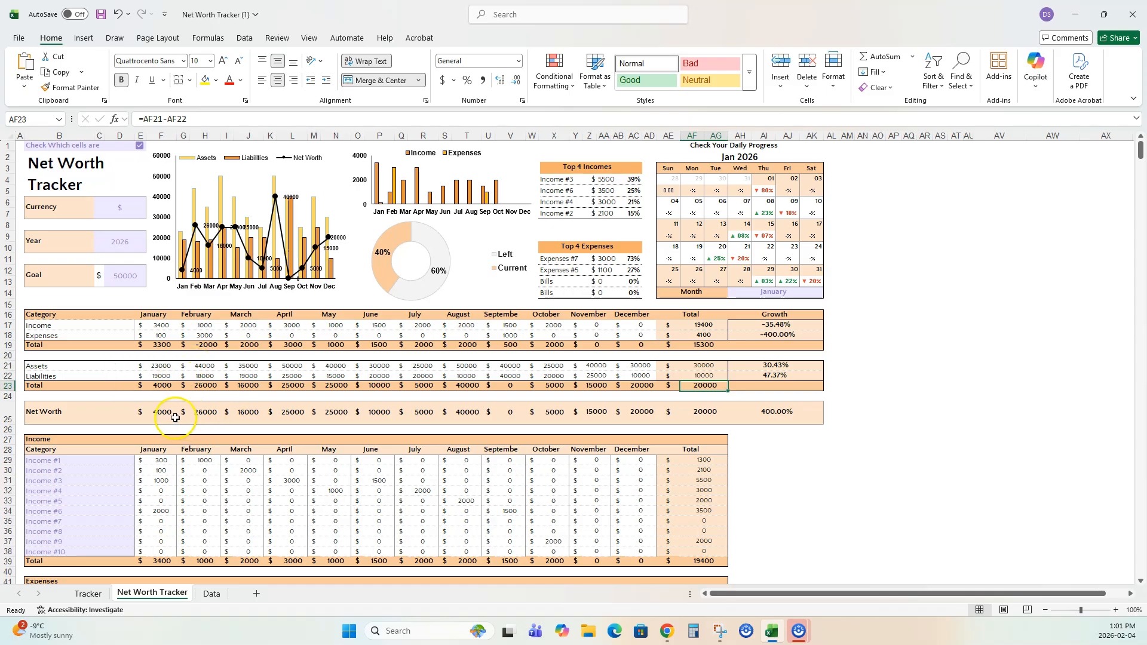
Examine the Net Worth row's monthly formulas against the Assets and Liabilities totals, along with its yearly Total and Growth cells
{"action": "left_click", "coordinate": [170, 387]}
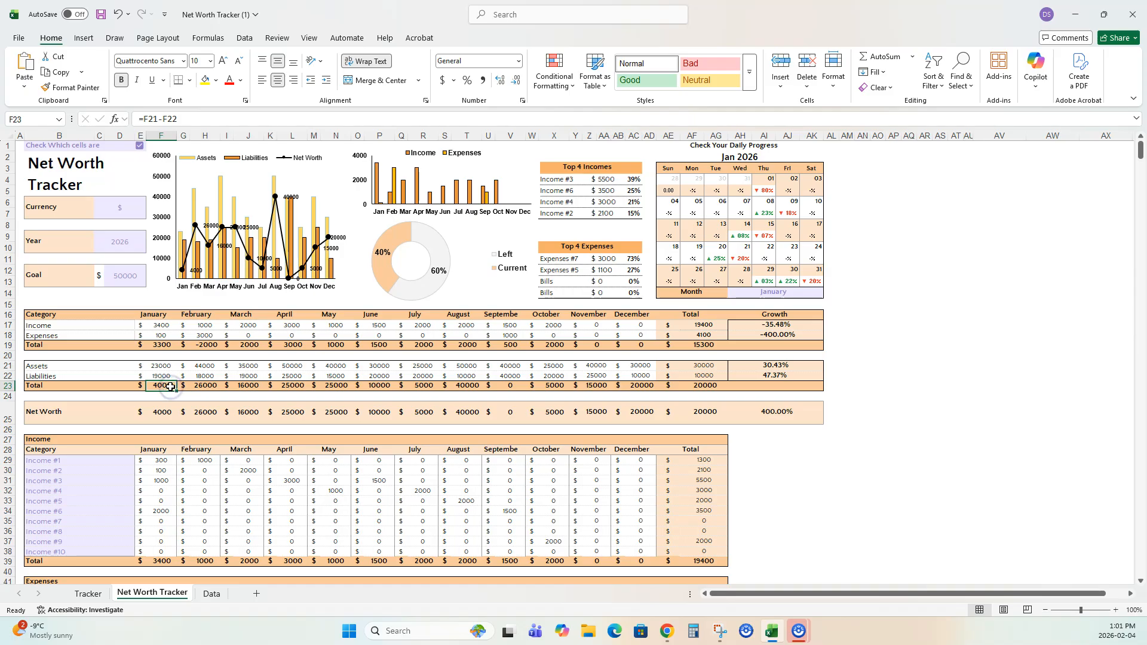
{"action": "left_click", "coordinate": [122, 410]}
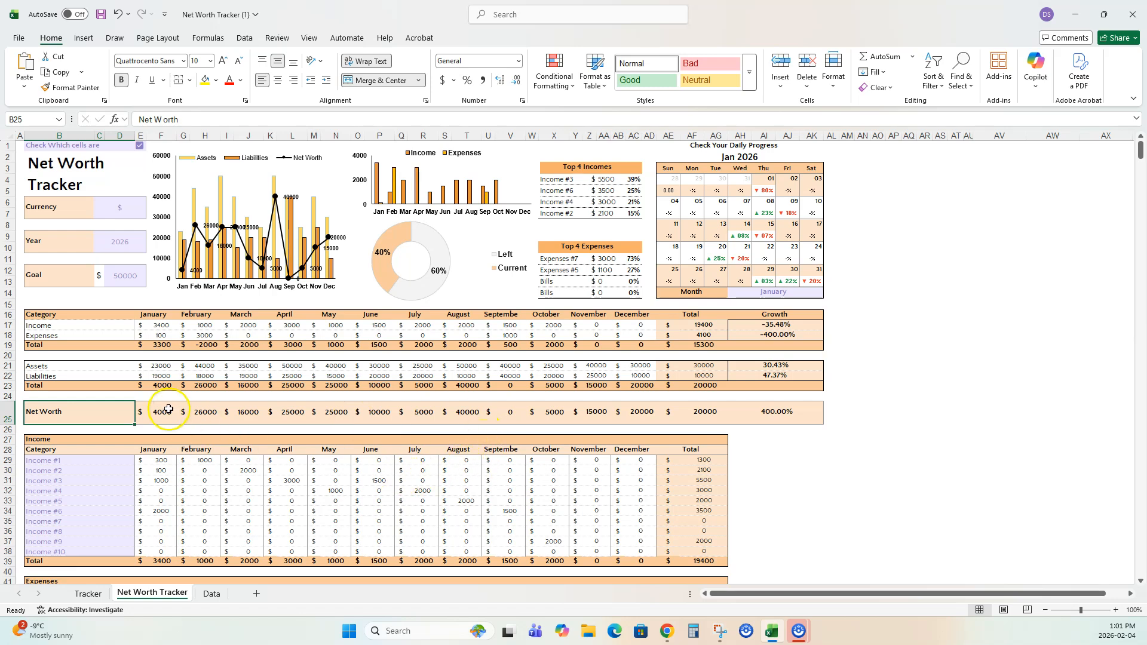
{"action": "left_click", "coordinate": [168, 410]}
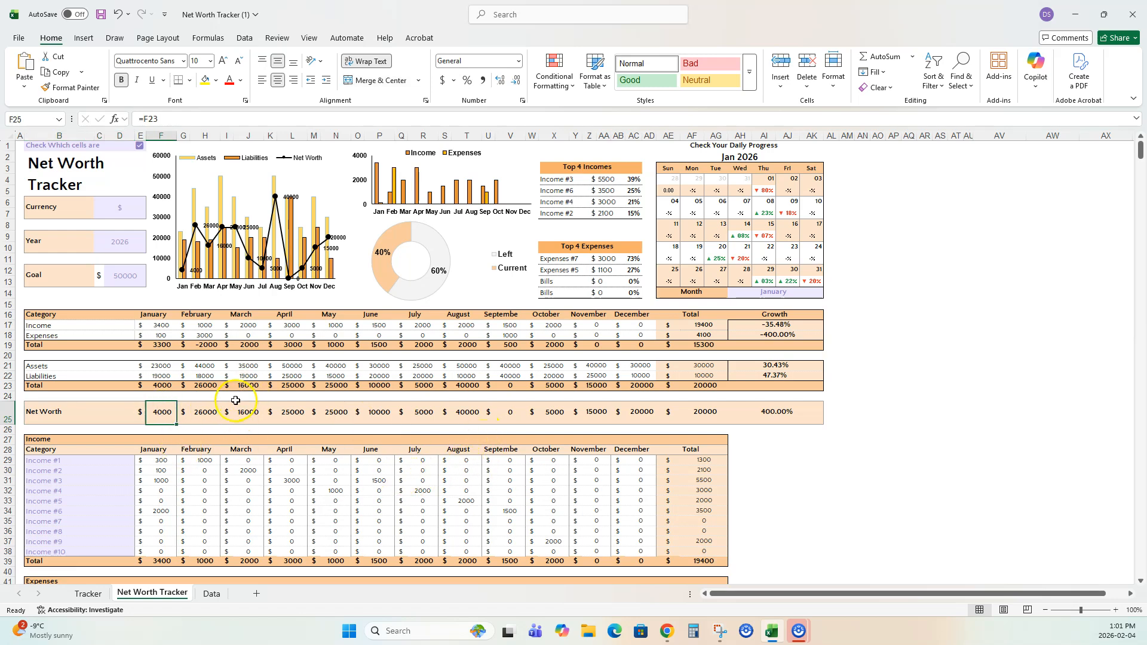
{"action": "left_click", "coordinate": [183, 419]}
{"action": "left_click", "coordinate": [205, 418]}
{"action": "left_click", "coordinate": [227, 418]}
{"action": "left_click", "coordinate": [256, 423]}
{"action": "key", "text": "Right"}
{"action": "key", "text": "Right"}
{"action": "key", "text": "Right"}
{"action": "key", "text": "Right"}
{"action": "key", "text": "Right"}
{"action": "key", "text": "Right"}
{"action": "key", "text": "Right"}
{"action": "key", "text": "Right"}
{"action": "key", "text": "Right"}
{"action": "key", "text": "Right"}
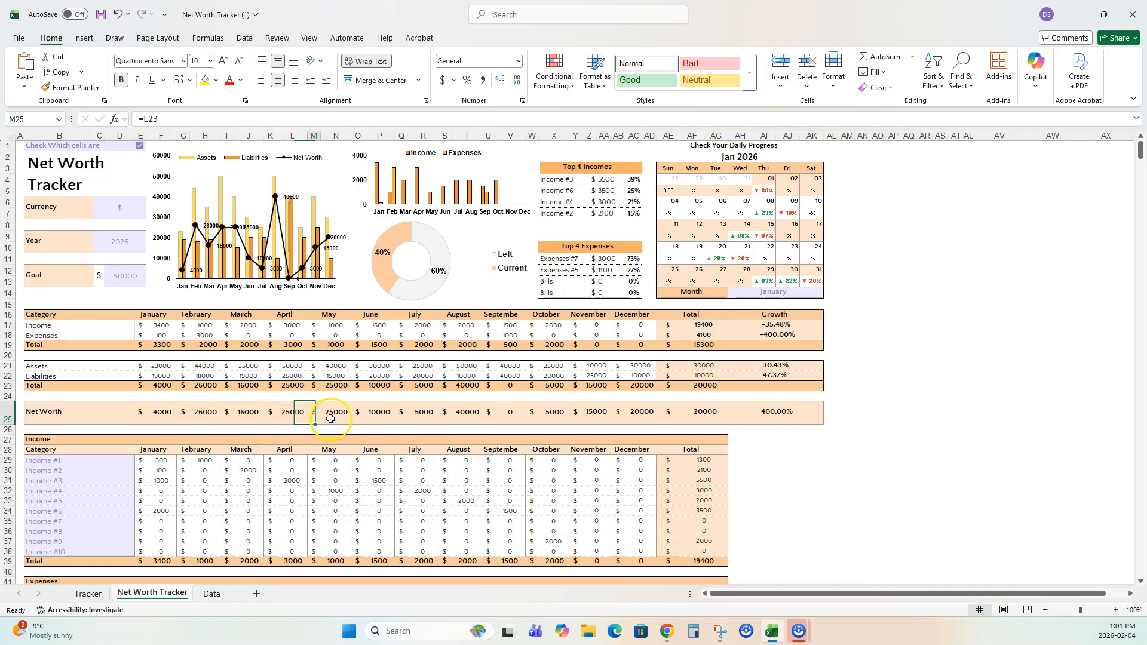
{"action": "left_click", "coordinate": [709, 415]}
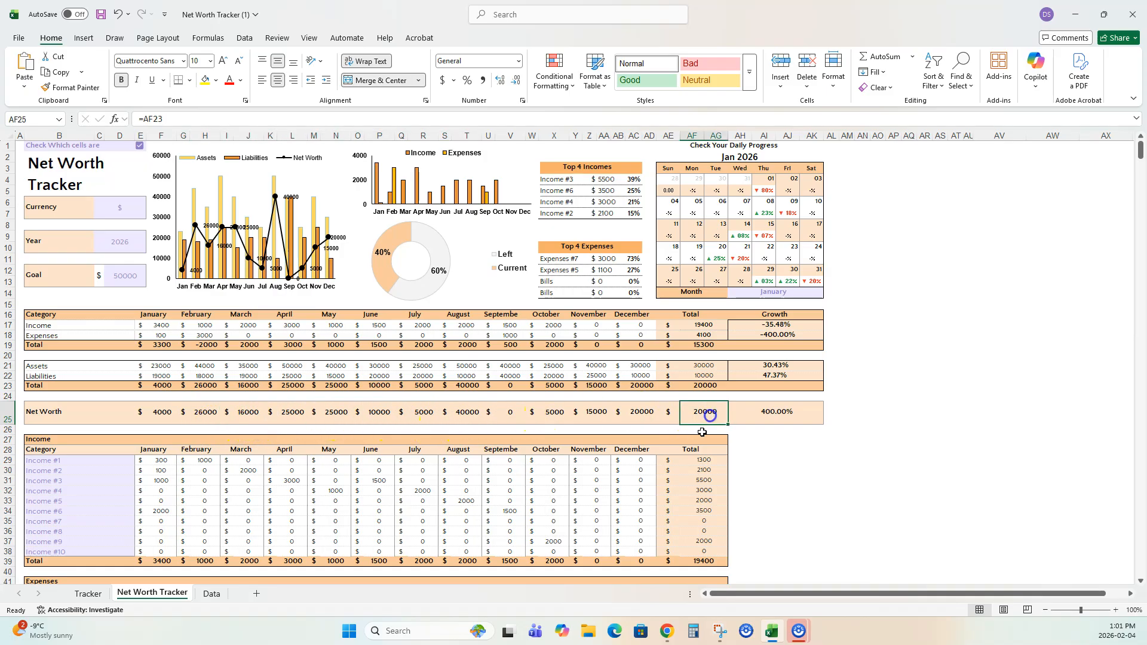
{"action": "left_click", "coordinate": [771, 416]}
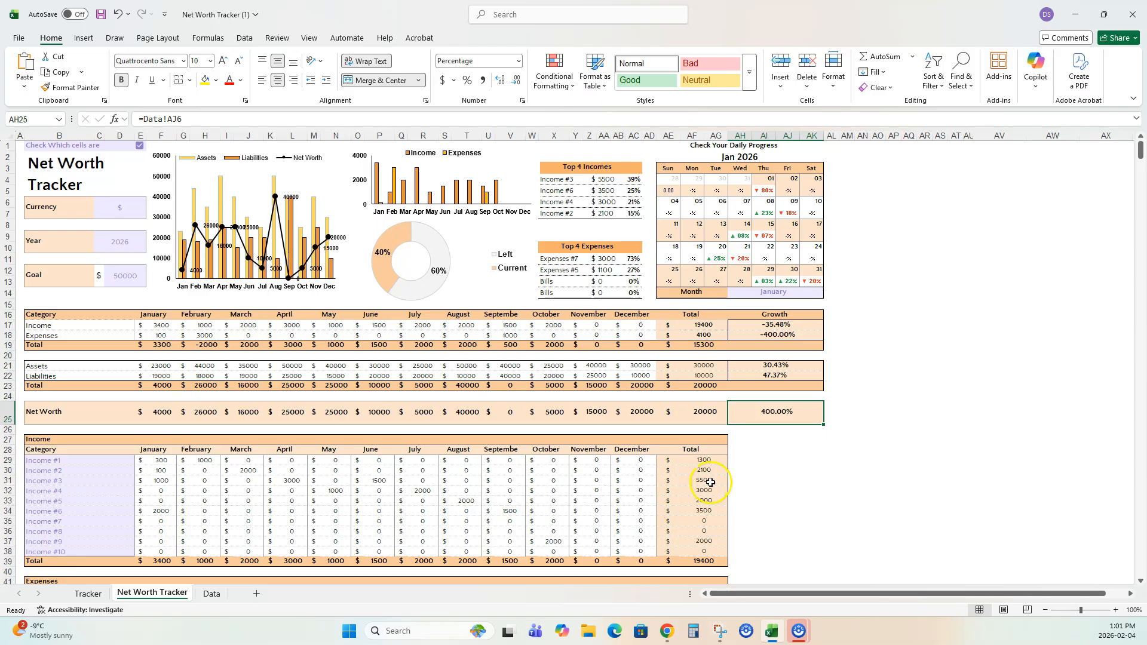
Examine the Income table's monthly SUMIFS formulas and the yearly Total formulas for Income #1 and Income #3
{"action": "scroll", "coordinate": [490, 391], "scroll_direction": "down", "scroll_amount": 3}
{"action": "scroll", "coordinate": [490, 391], "scroll_direction": "down", "scroll_amount": 3}
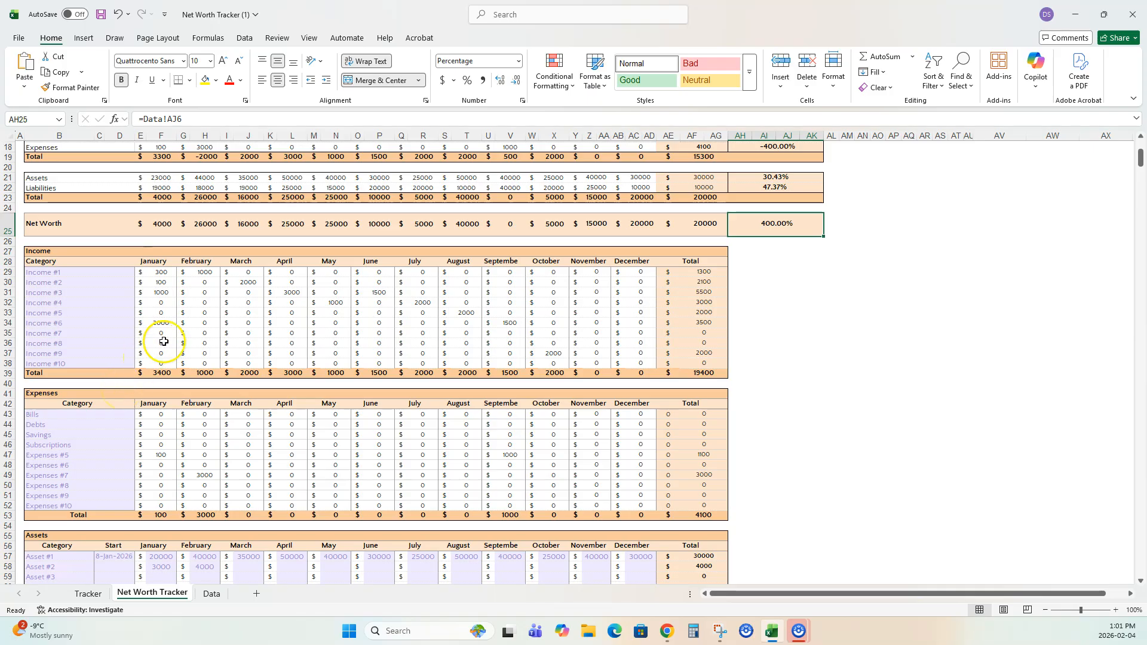
{"action": "left_click", "coordinate": [168, 273]}
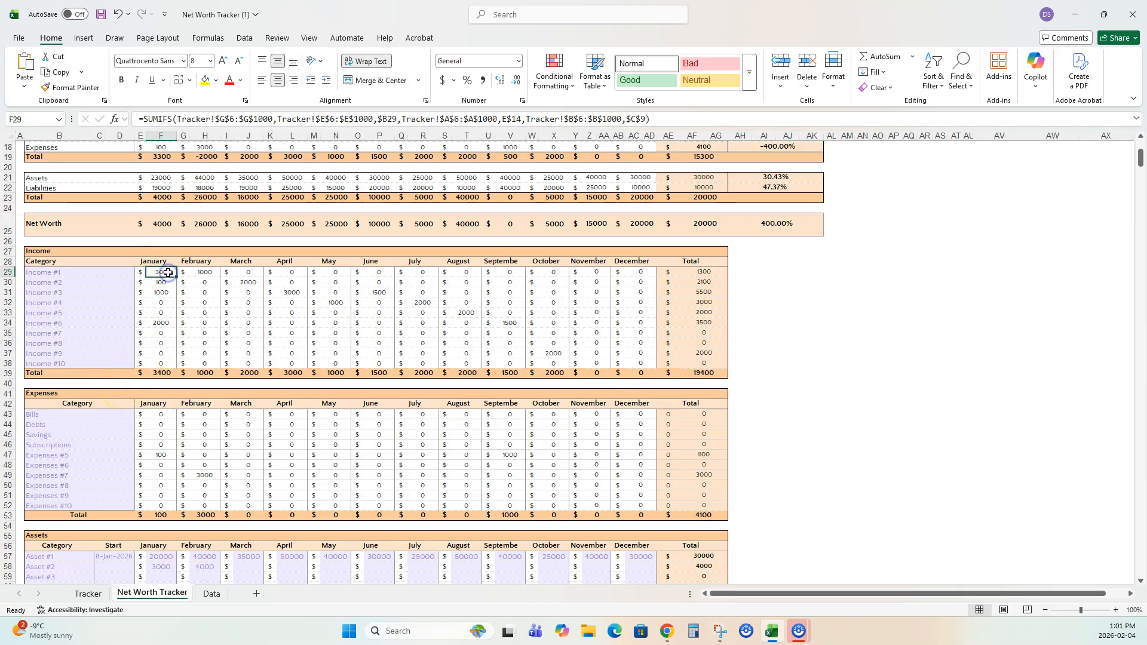
{"action": "left_click", "coordinate": [161, 292]}
{"action": "left_click", "coordinate": [197, 298]}
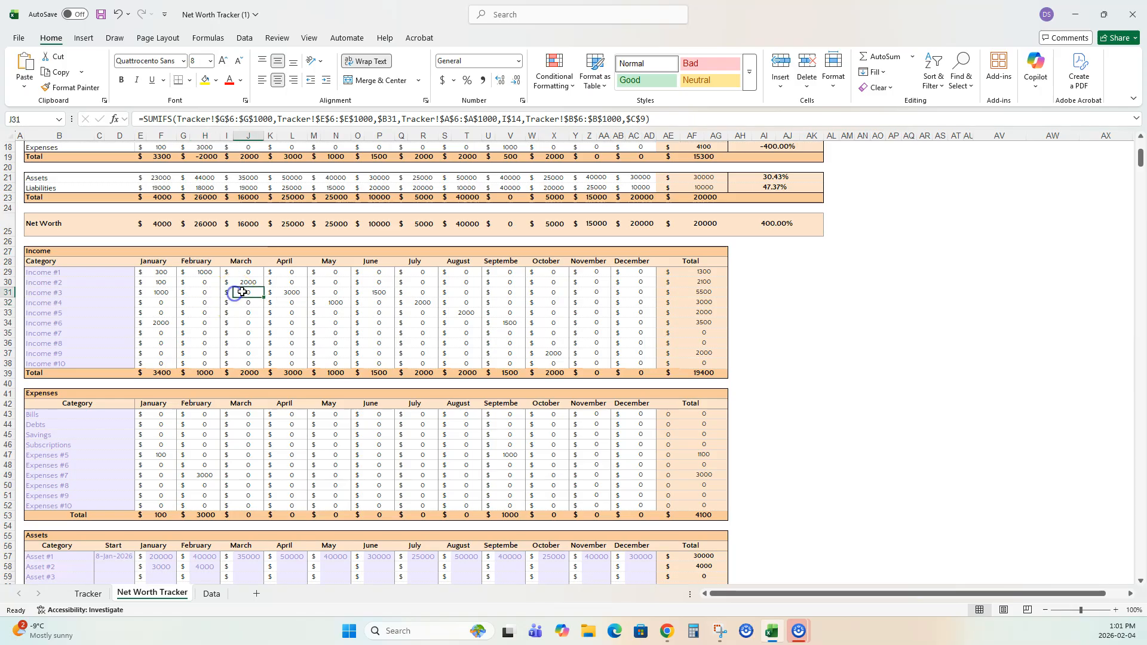
{"action": "left_click", "coordinate": [710, 273]}
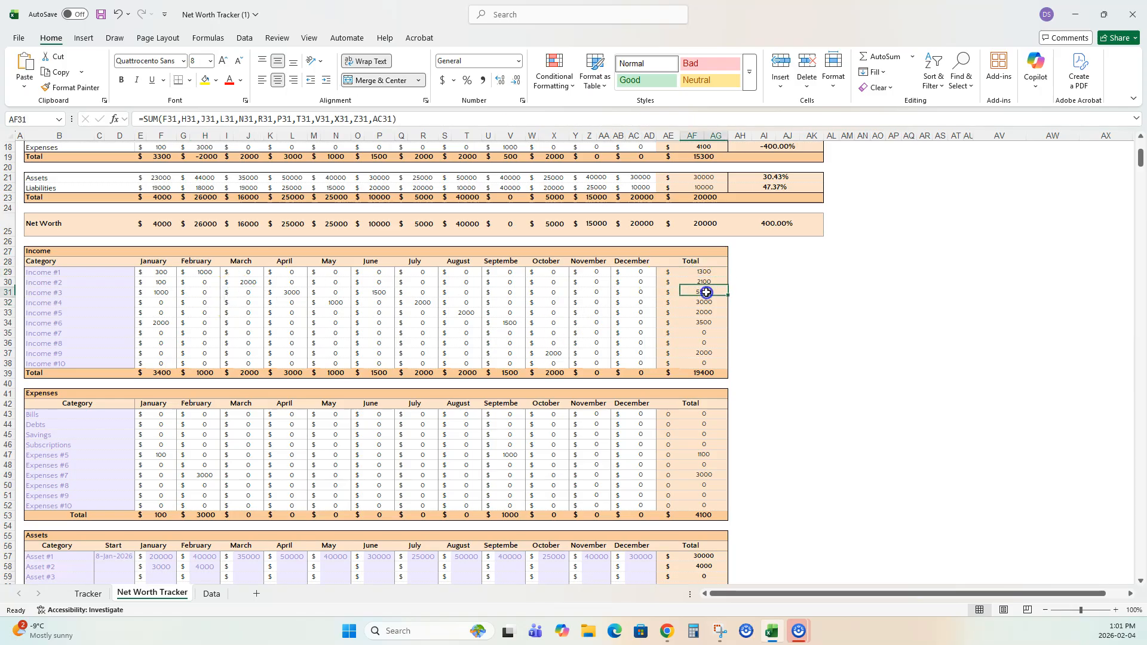
{"action": "left_click", "coordinate": [710, 273]}
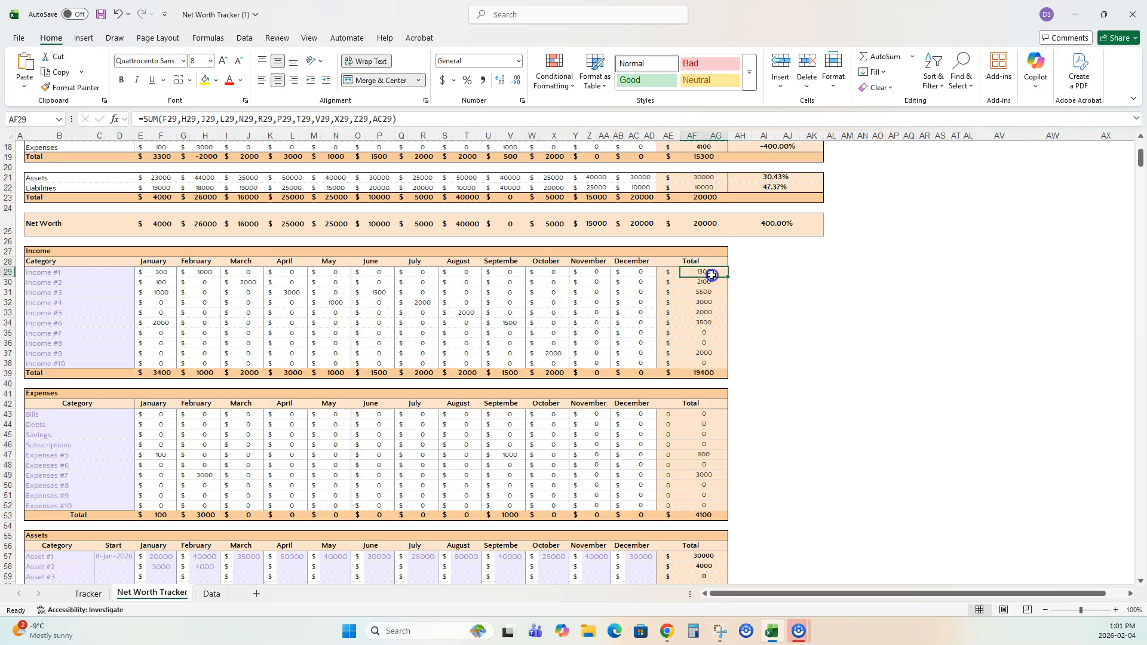
{"action": "left_click", "coordinate": [71, 272]}
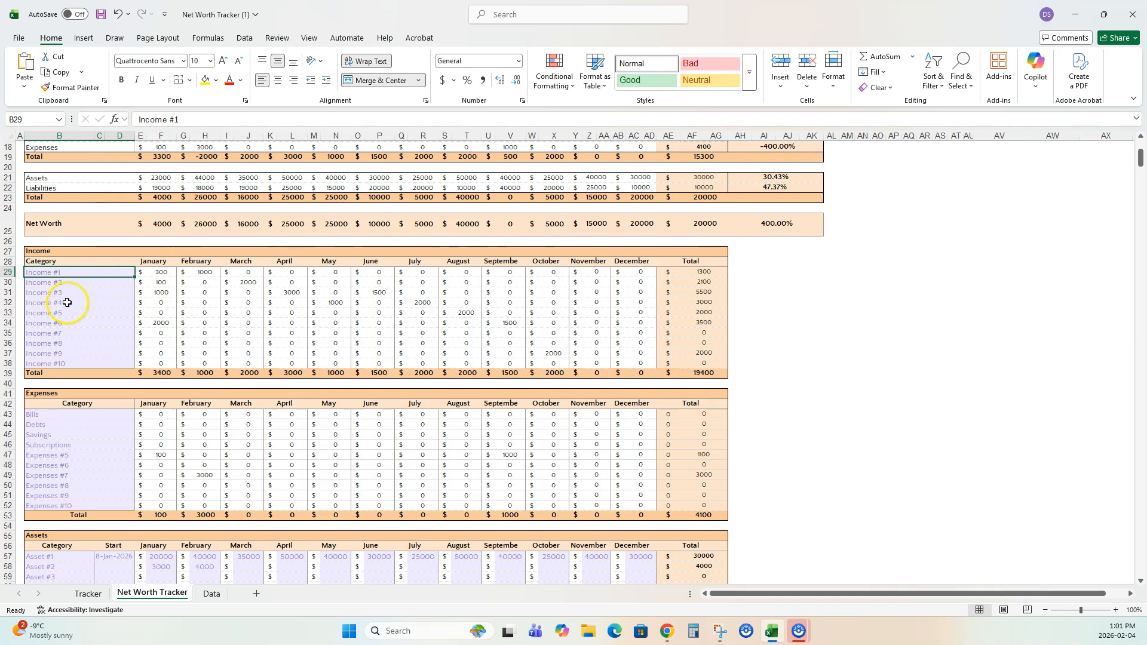
{"action": "left_click", "coordinate": [707, 273]}
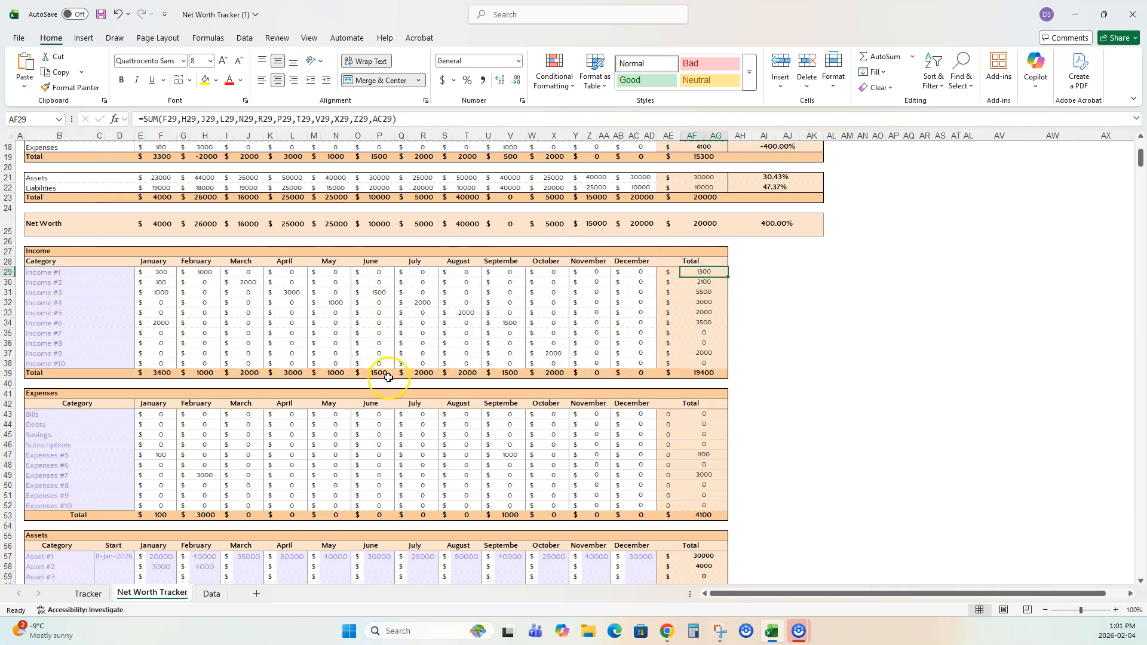
Inspect the Income table's Total row from January to December and its March to June sum formulas
{"action": "left_click_drag", "start_coordinate": [153, 371], "coordinate": [639, 372]}
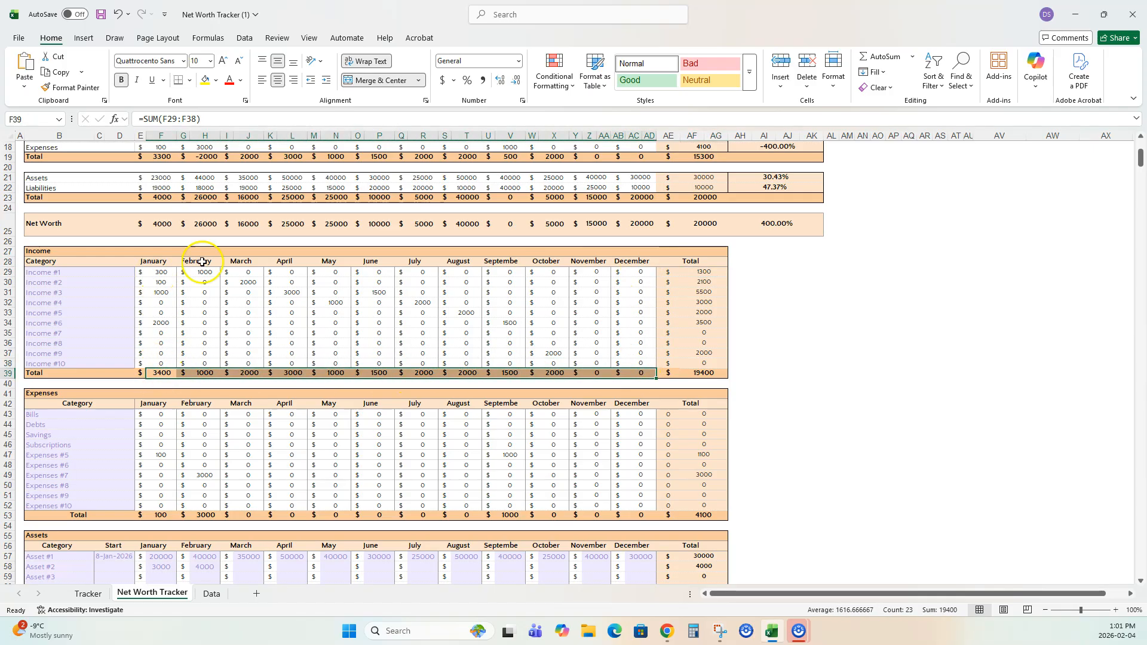
{"action": "left_click", "coordinate": [245, 375]}
{"action": "left_click", "coordinate": [292, 373]}
{"action": "left_click", "coordinate": [326, 375]}
{"action": "left_click", "coordinate": [377, 373]}
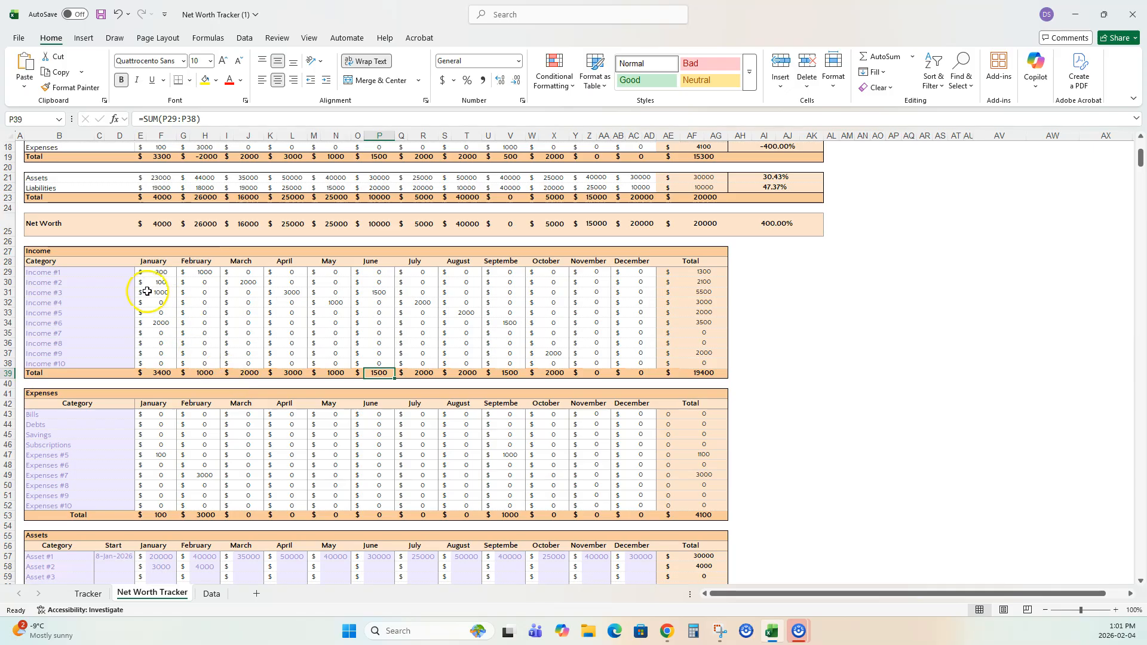
Review the category names in the Income table, from Income #1 to Income #10
{"action": "left_click_drag", "start_coordinate": [88, 272], "coordinate": [83, 361]}
{"action": "left_click", "coordinate": [82, 321]}
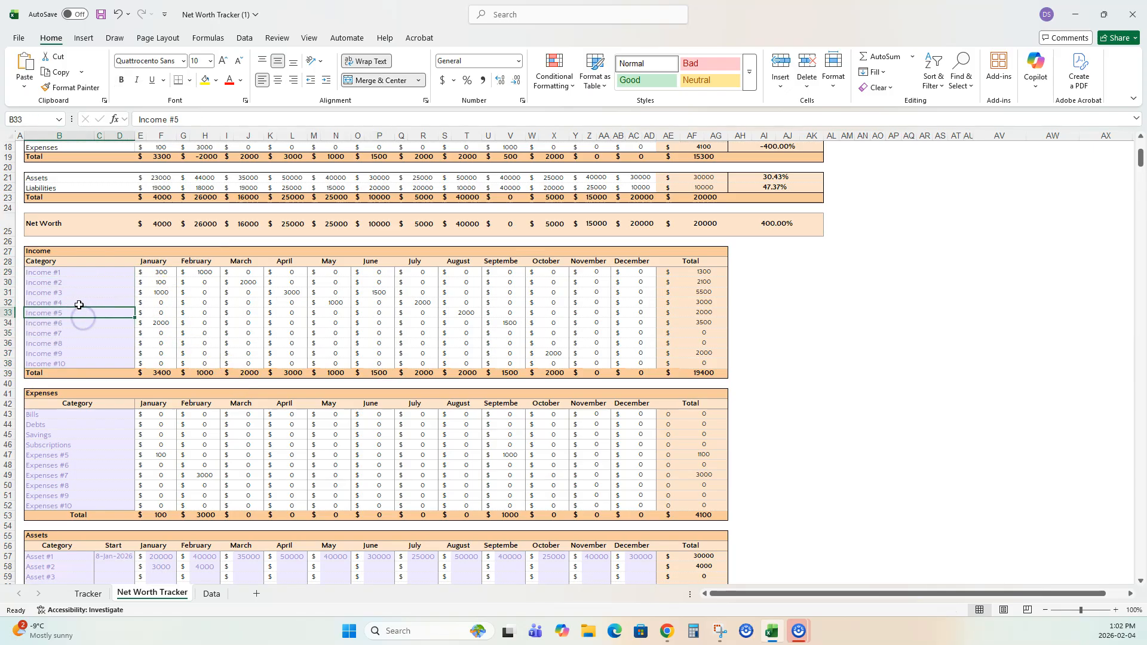
{"action": "left_click", "coordinate": [76, 272]}
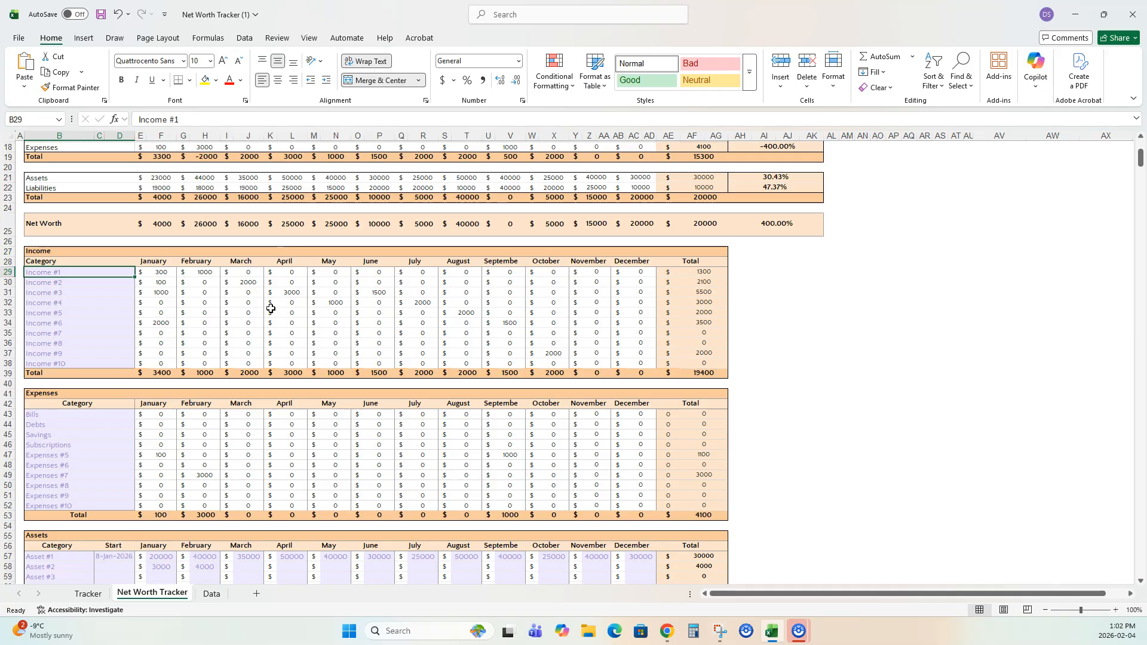
{"action": "key", "text": "Down"}
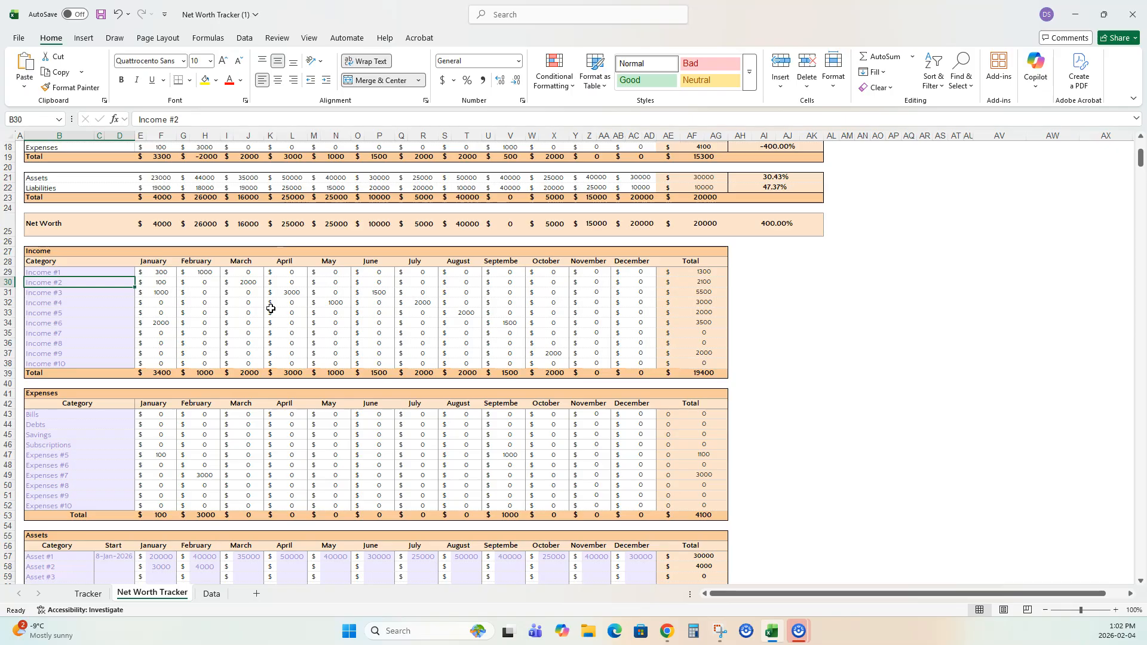
{"action": "key", "text": "Down"}
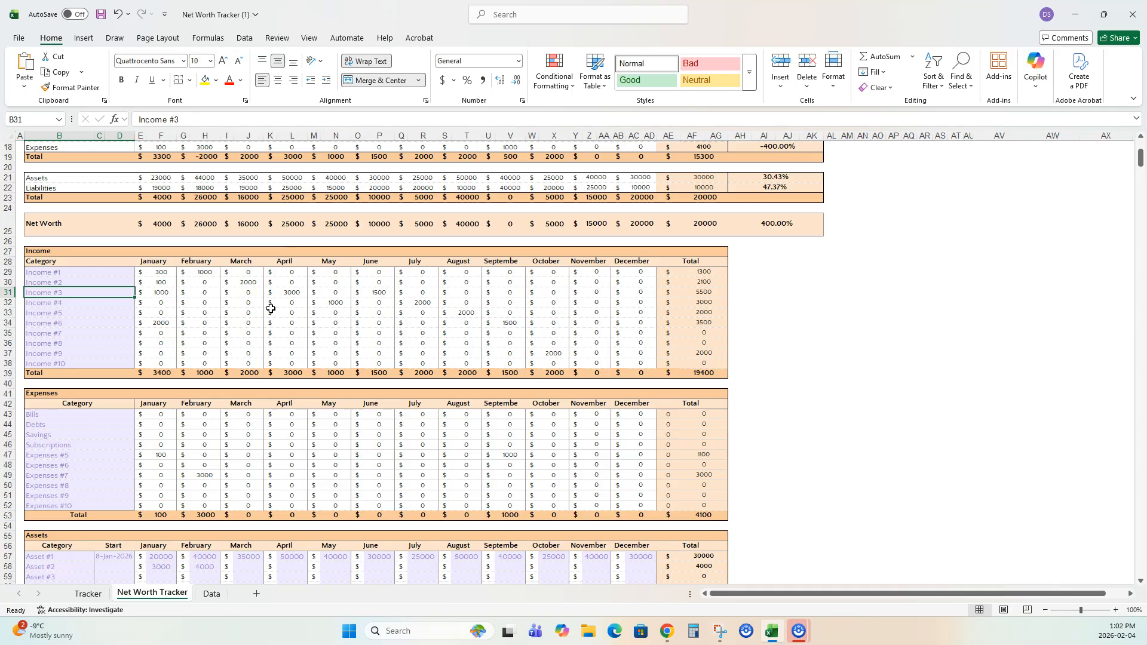
{"action": "key", "text": "Down"}
{"action": "key", "text": "Down"}
{"action": "key", "text": "Down"}
{"action": "key", "text": "Down"}
{"action": "key", "text": "Down"}
{"action": "key", "text": "Down"}
{"action": "key", "text": "Up"}
{"action": "key", "text": "Up"}
{"action": "key", "text": "Up"}
{"action": "key", "text": "Up"}
{"action": "key", "text": "Up"}
{"action": "key", "text": "Up"}
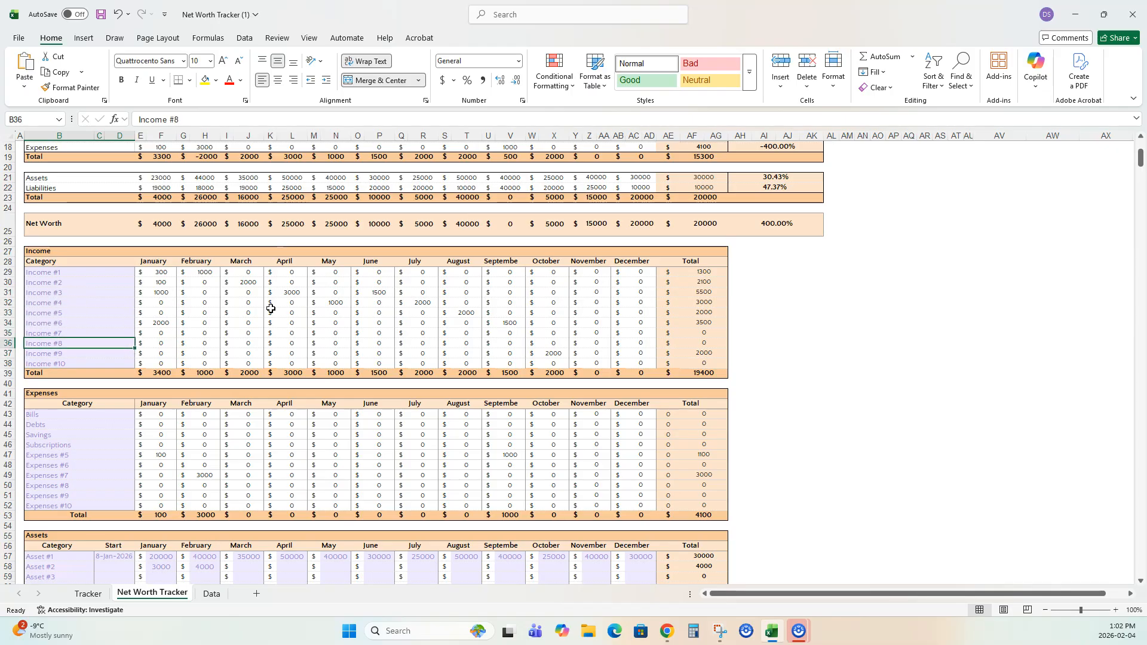
{"action": "key", "text": "Up"}
{"action": "key", "text": "Down"}
{"action": "key", "text": "Down"}
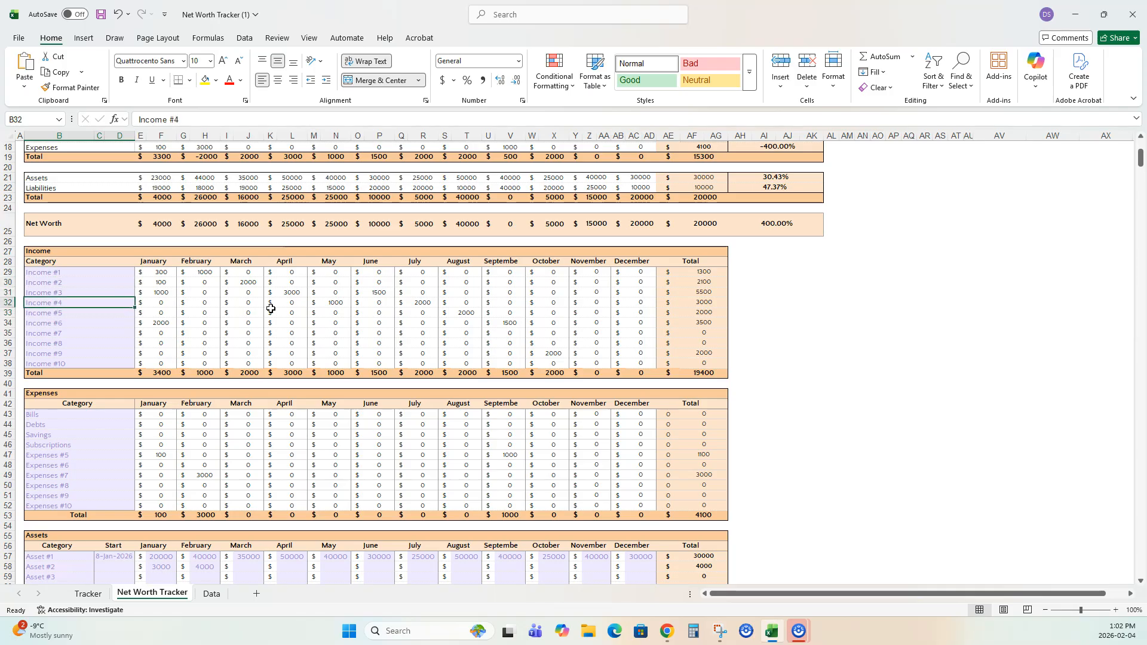
{"action": "key", "text": "Up"}
{"action": "key", "text": "Up"}
{"action": "key", "text": "Up"}
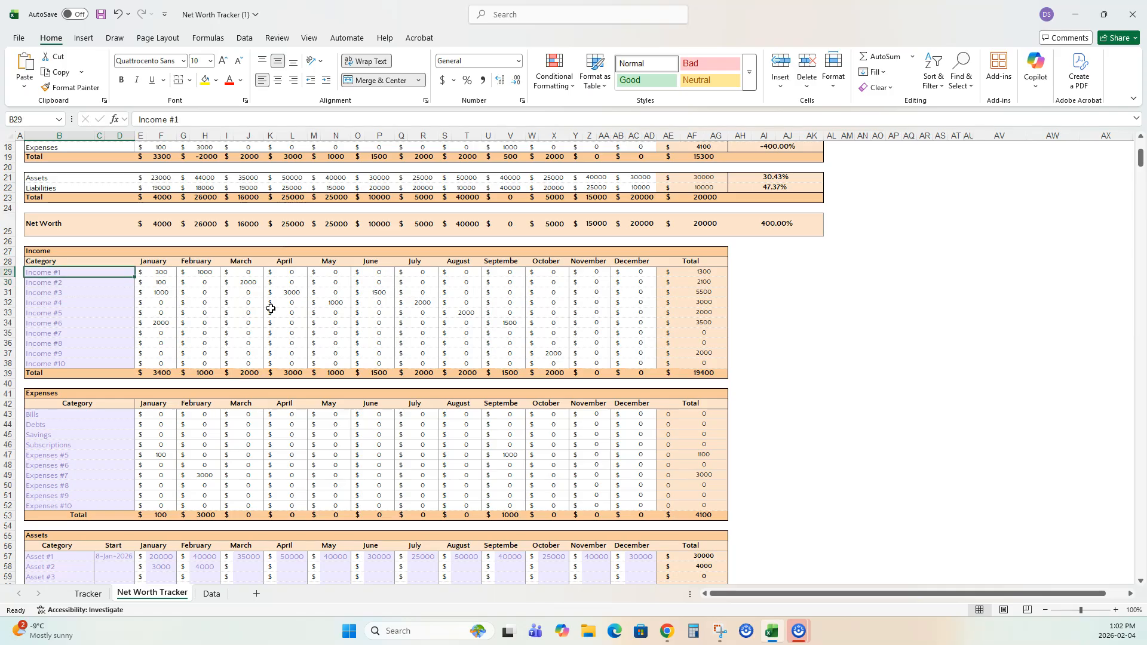
Review the category names down the Income table and on into the Expenses table, from Bills to Expenses #5
{"action": "key", "text": "Down"}
{"action": "key", "text": "Down"}
{"action": "key", "text": "Down"}
{"action": "key", "text": "Down"}
{"action": "key", "text": "Down"}
{"action": "key", "text": "Down"}
{"action": "key", "text": "Down"}
{"action": "key", "text": "Down"}
{"action": "key", "text": "Down"}
{"action": "key", "text": "Down"}
{"action": "key", "text": "Down"}
{"action": "key", "text": "Down"}
{"action": "key", "text": "Down"}
{"action": "key", "text": "Down"}
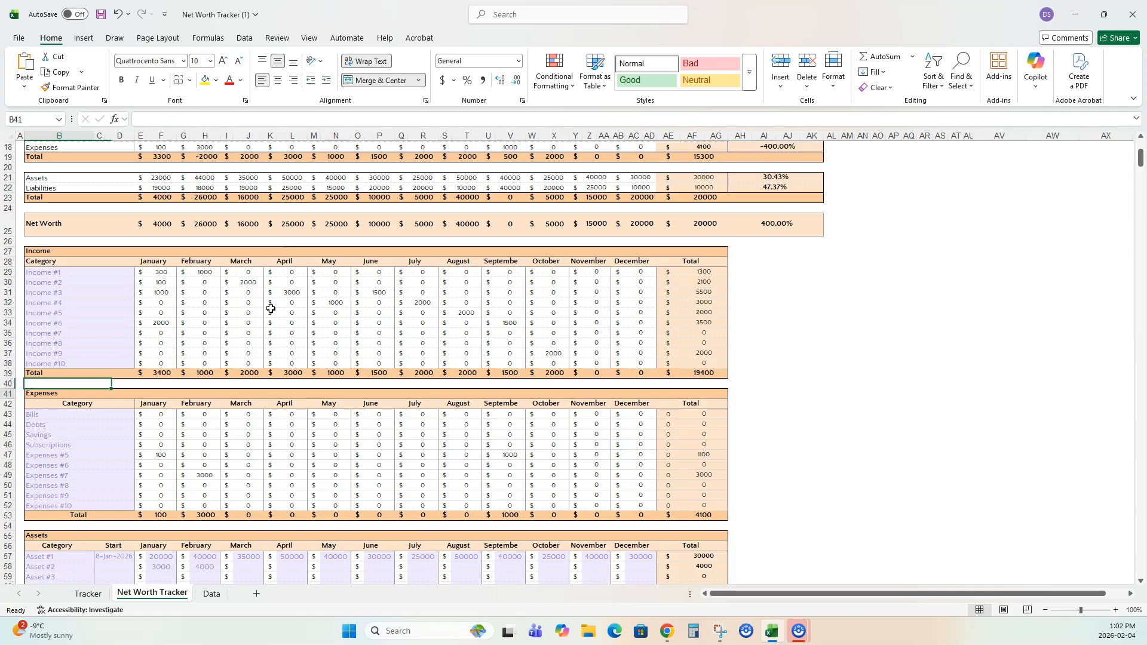
{"action": "key", "text": "Down"}
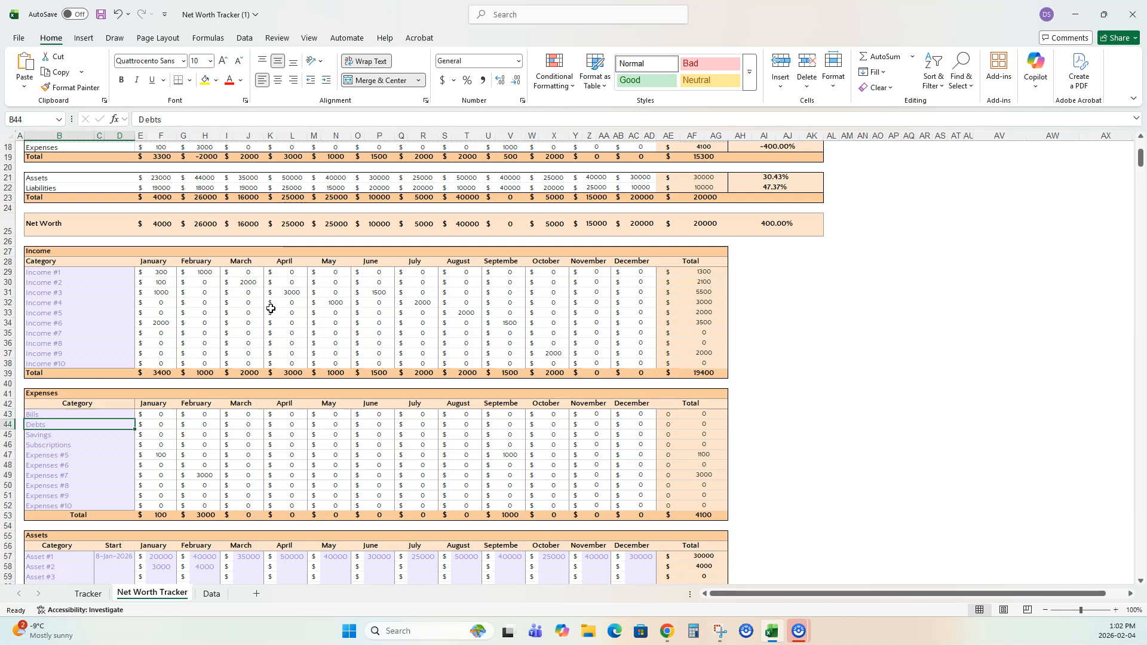
{"action": "key", "text": "Down"}
{"action": "key", "text": "Down"}
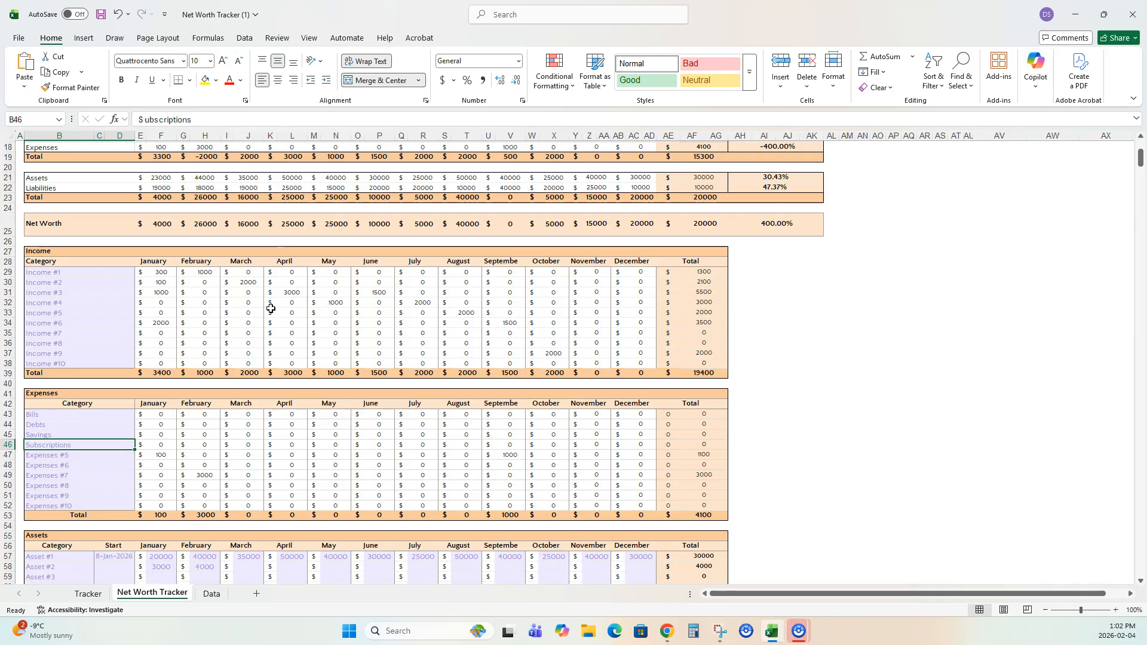
{"action": "key", "text": "Down"}
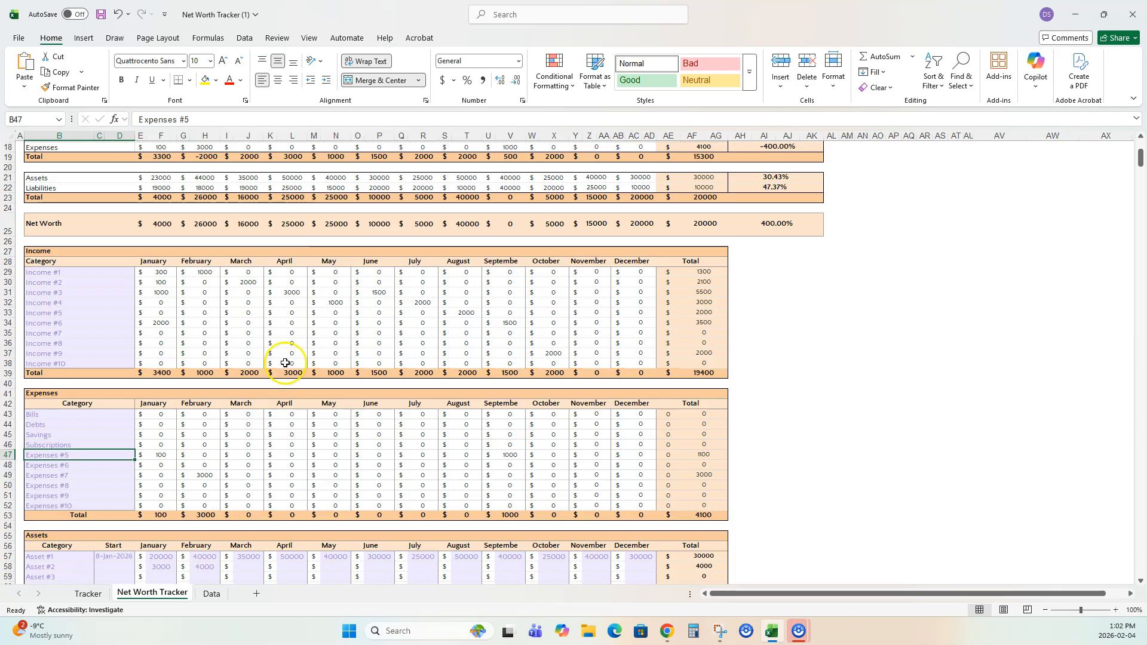
Examine the Expenses table's January to December SUMIFS amounts, its Total row formulas, and the yearly Total formulas per category
{"action": "left_click_drag", "start_coordinate": [156, 418], "coordinate": [639, 505]}
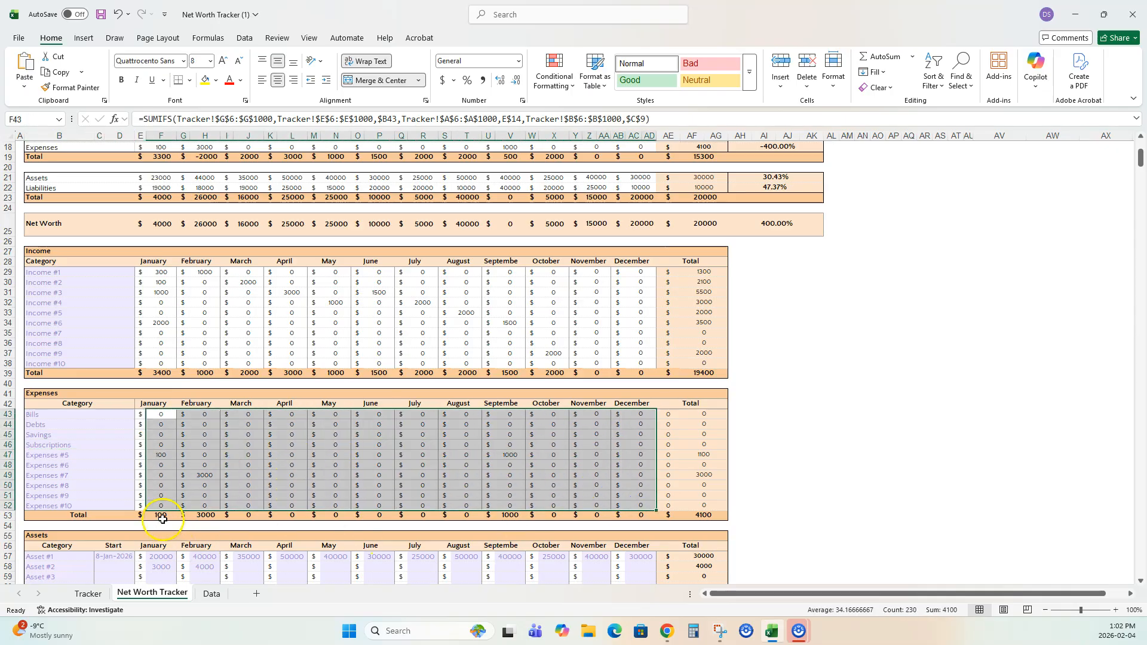
{"action": "left_click_drag", "start_coordinate": [161, 518], "coordinate": [520, 524]}
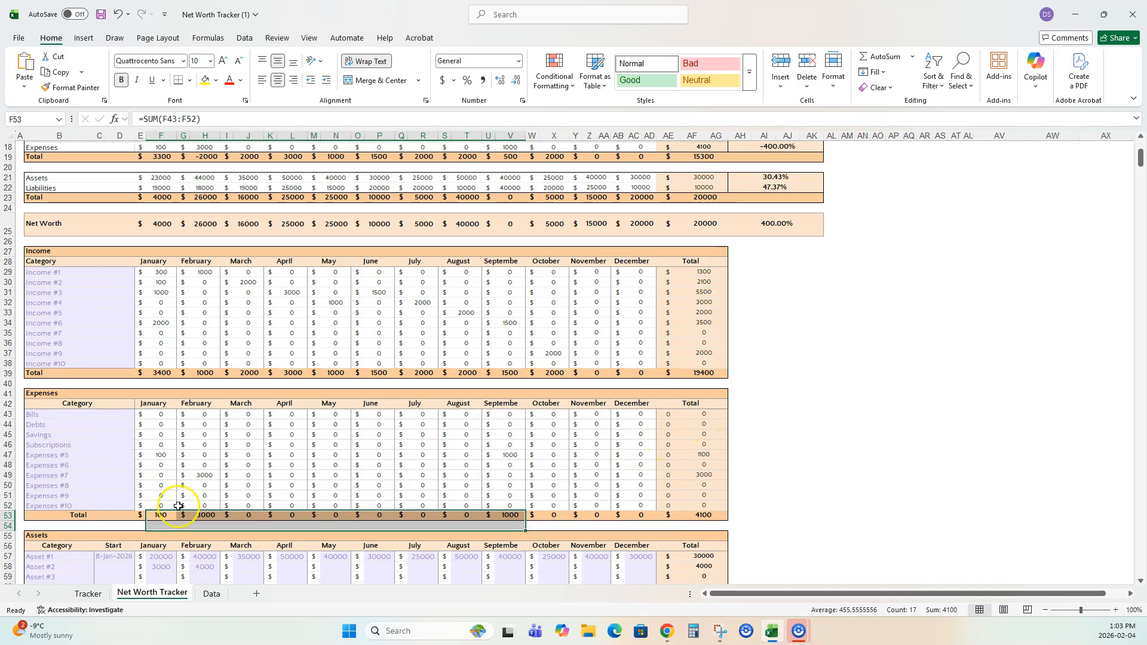
{"action": "left_click_drag", "start_coordinate": [713, 414], "coordinate": [708, 507]}
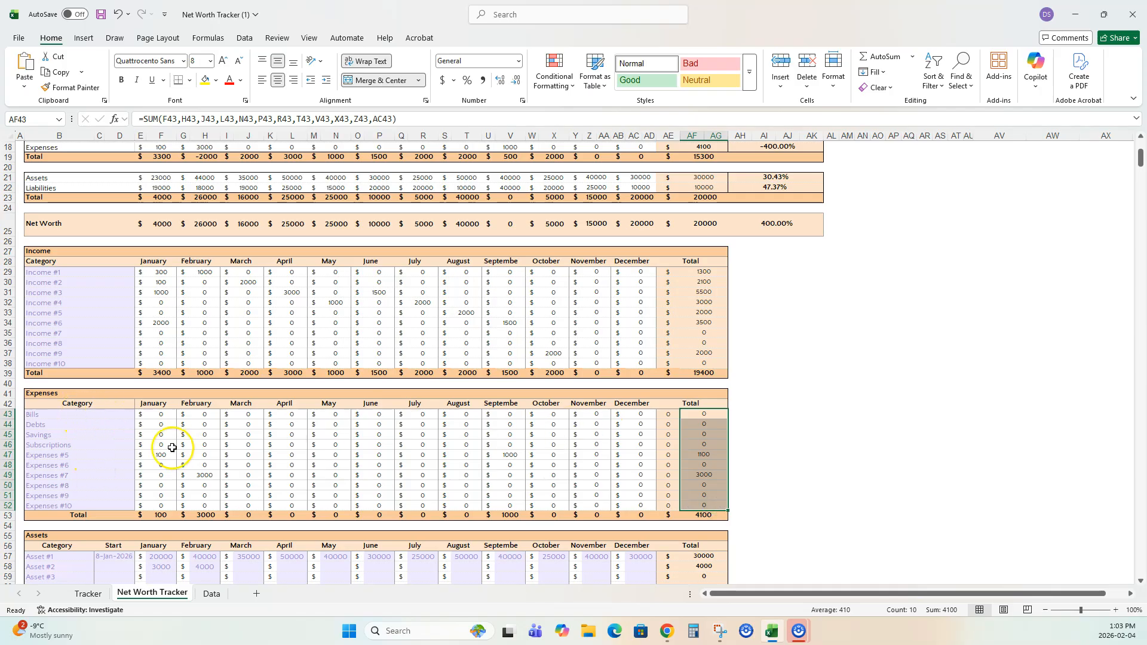
{"action": "left_click", "coordinate": [115, 414]}
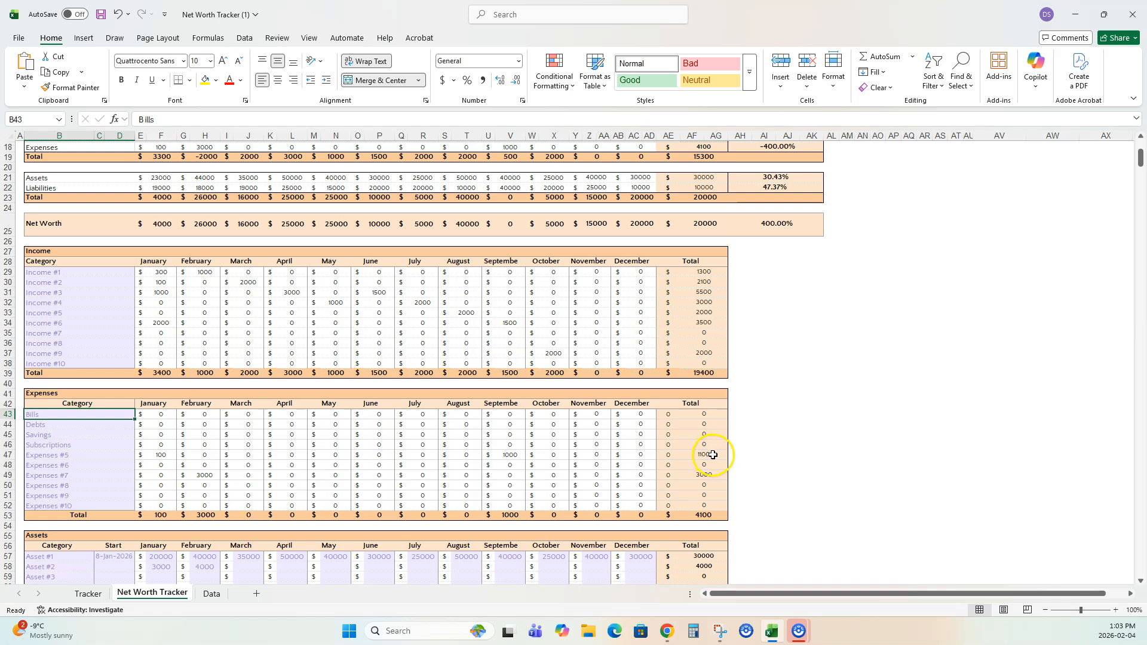
{"action": "left_click", "coordinate": [710, 424]}
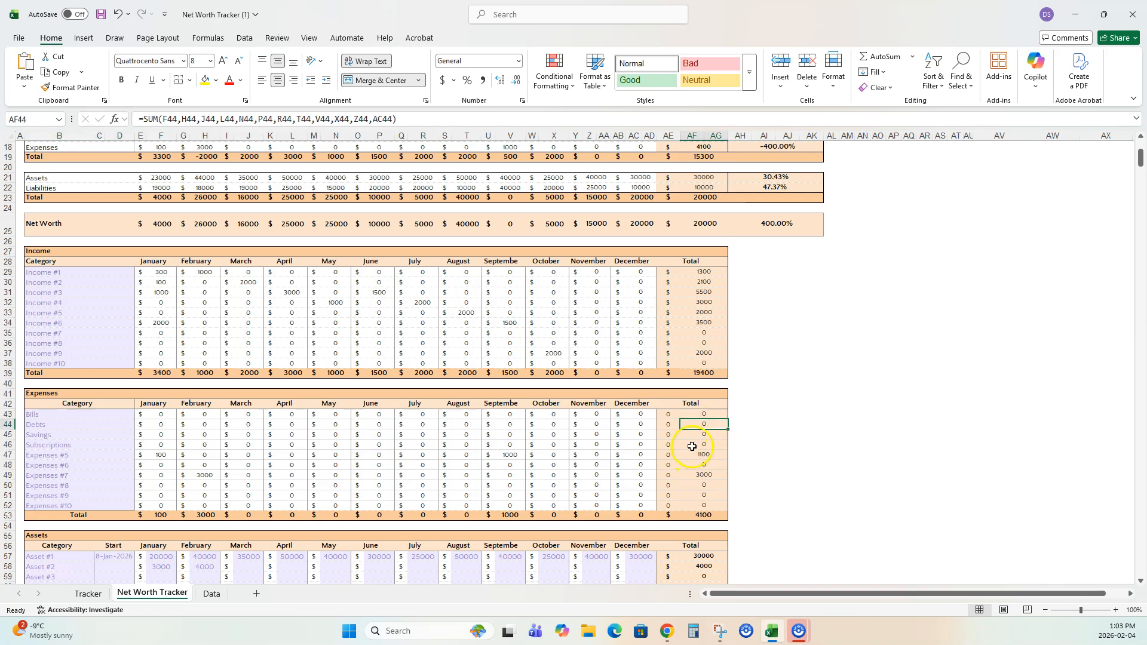
{"action": "left_click", "coordinate": [705, 515]}
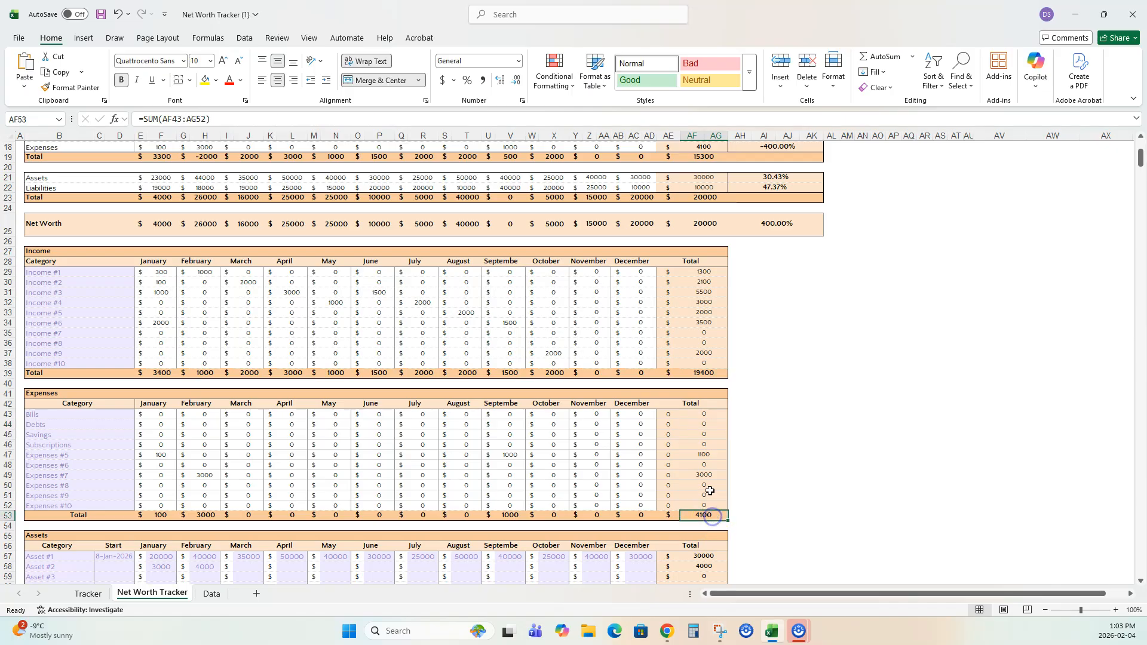
{"action": "left_click", "coordinate": [708, 514]}
Look over the Assets and Liabilities tables below Expenses, covering their categories, start dates and monthly entry cells
{"action": "scroll", "coordinate": [751, 371], "scroll_direction": "down", "scroll_amount": 4}
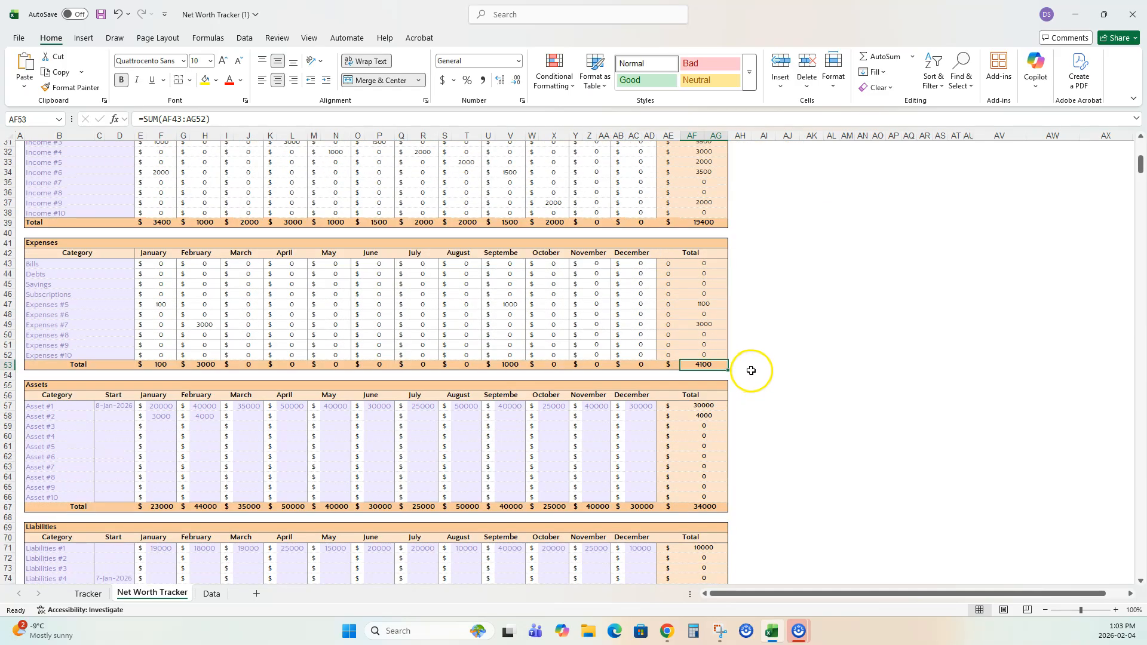
{"action": "scroll", "coordinate": [751, 370], "scroll_direction": "down", "scroll_amount": 3}
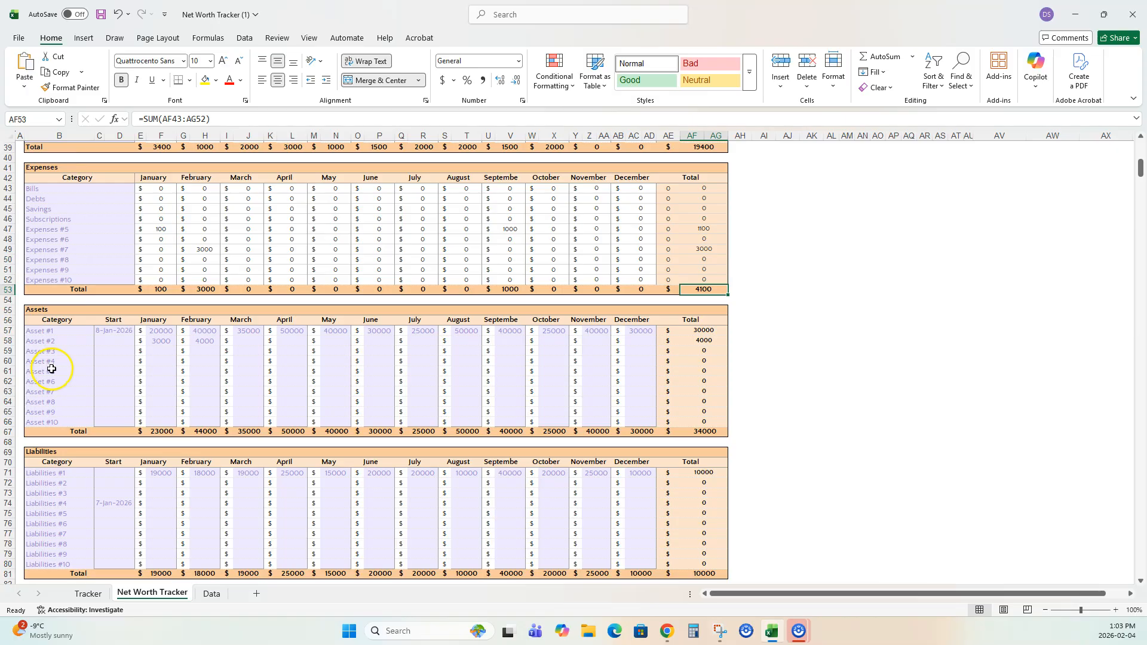
{"action": "scroll", "coordinate": [76, 513], "scroll_direction": "down", "scroll_amount": 2}
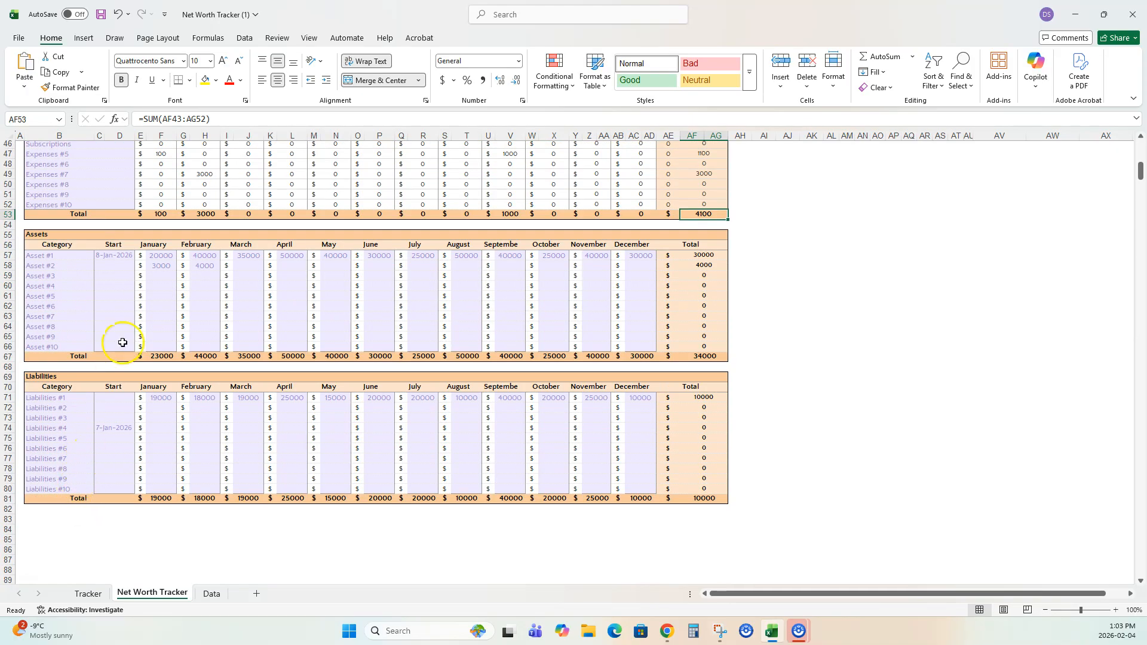
{"action": "left_click_drag", "start_coordinate": [59, 260], "coordinate": [633, 342]}
{"action": "left_click_drag", "start_coordinate": [56, 399], "coordinate": [508, 461]}
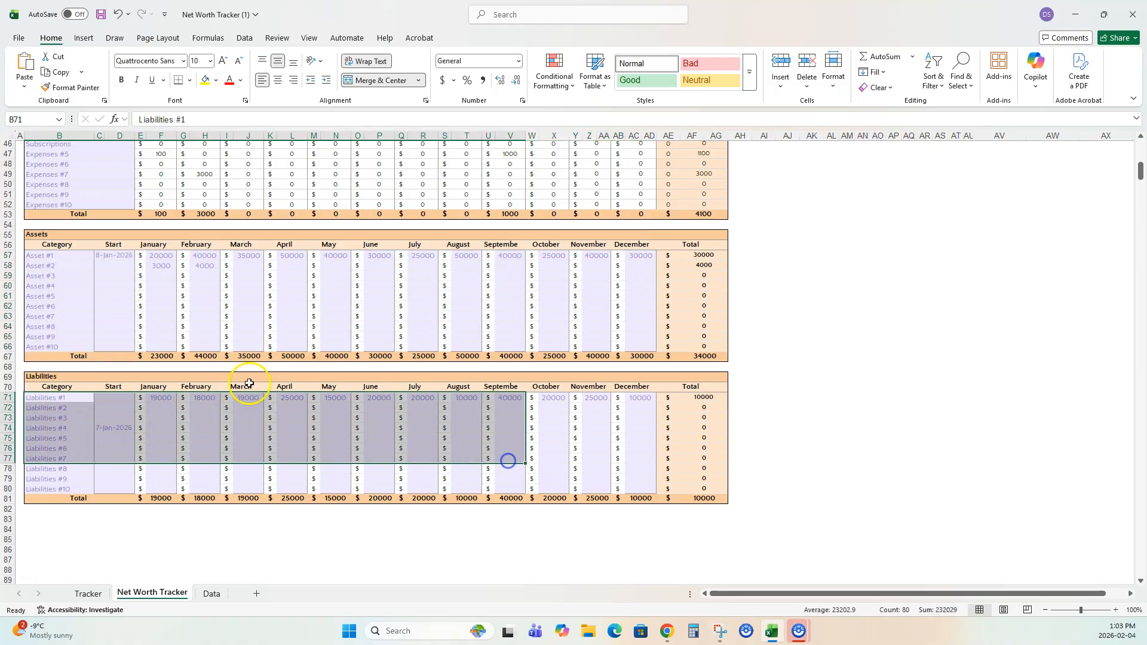
Inspect the Asset #1 row: its category name, start date, monthly values and the yearly Total formula
{"action": "left_click", "coordinate": [65, 256]}
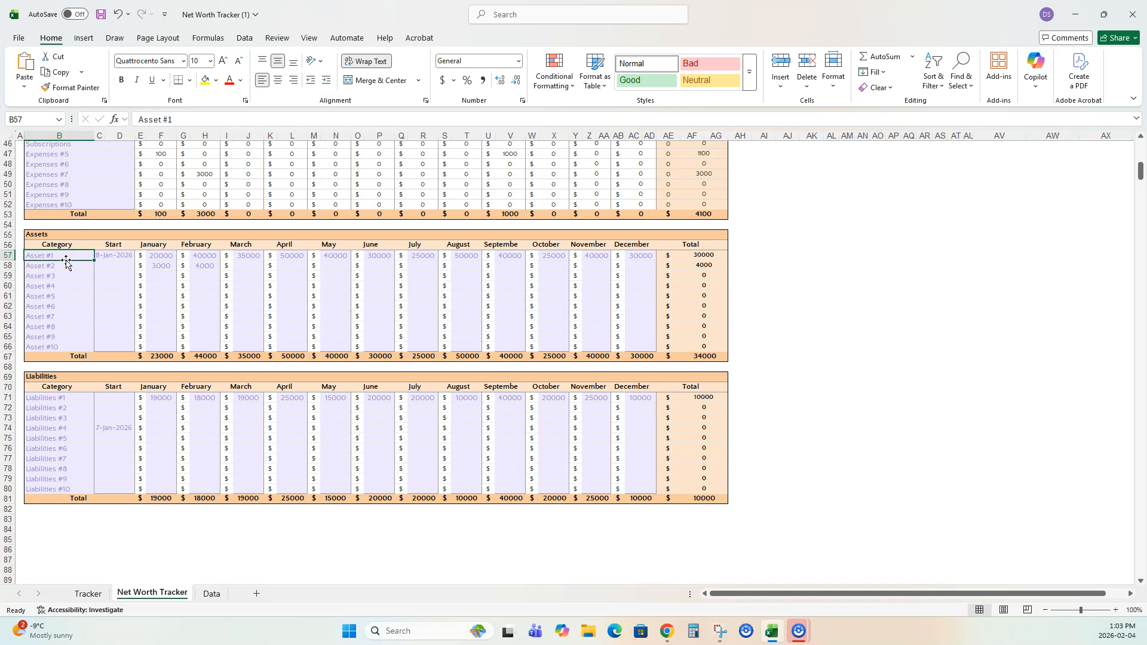
{"action": "key", "text": "Down"}
{"action": "left_click", "coordinate": [116, 255]}
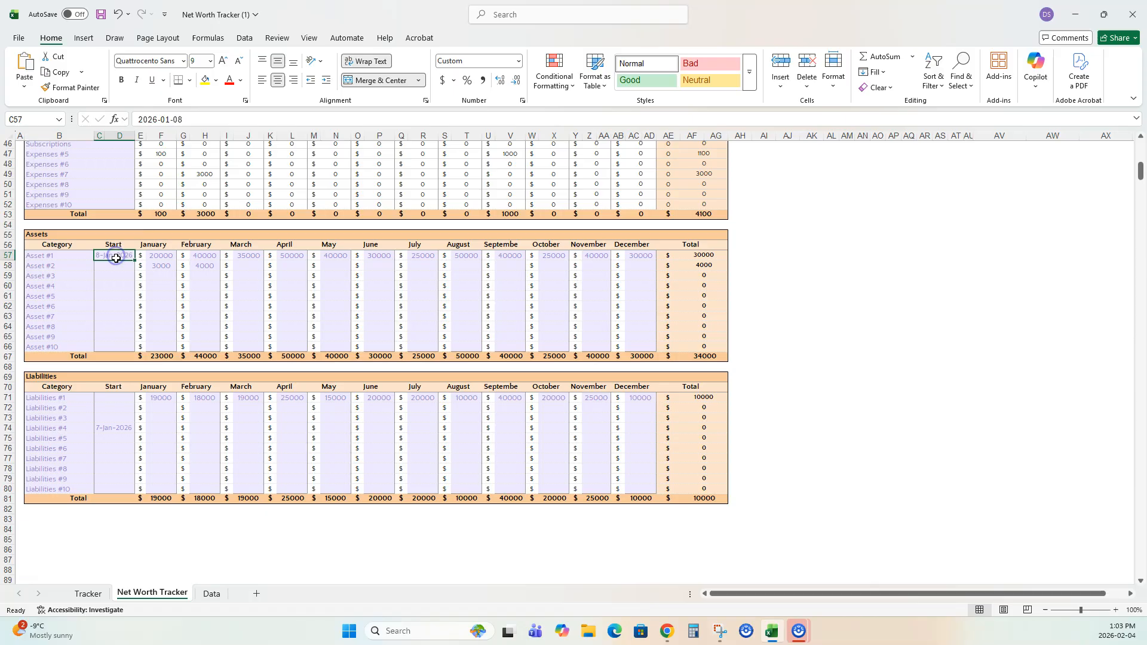
{"action": "left_click", "coordinate": [160, 256]}
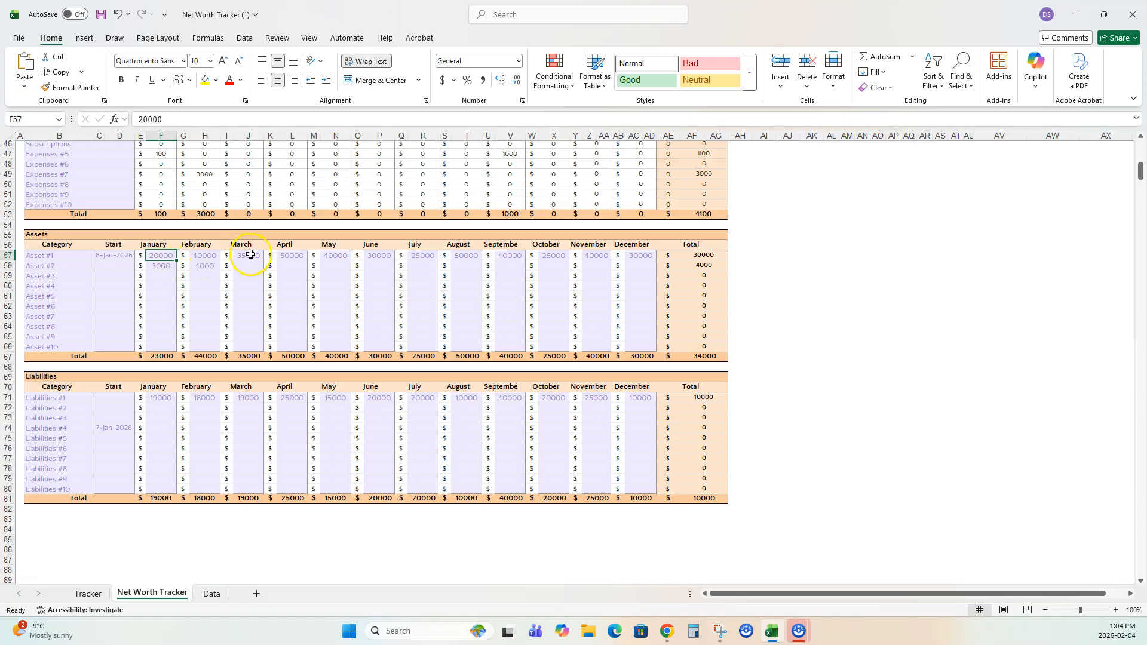
{"action": "left_click", "coordinate": [693, 254]}
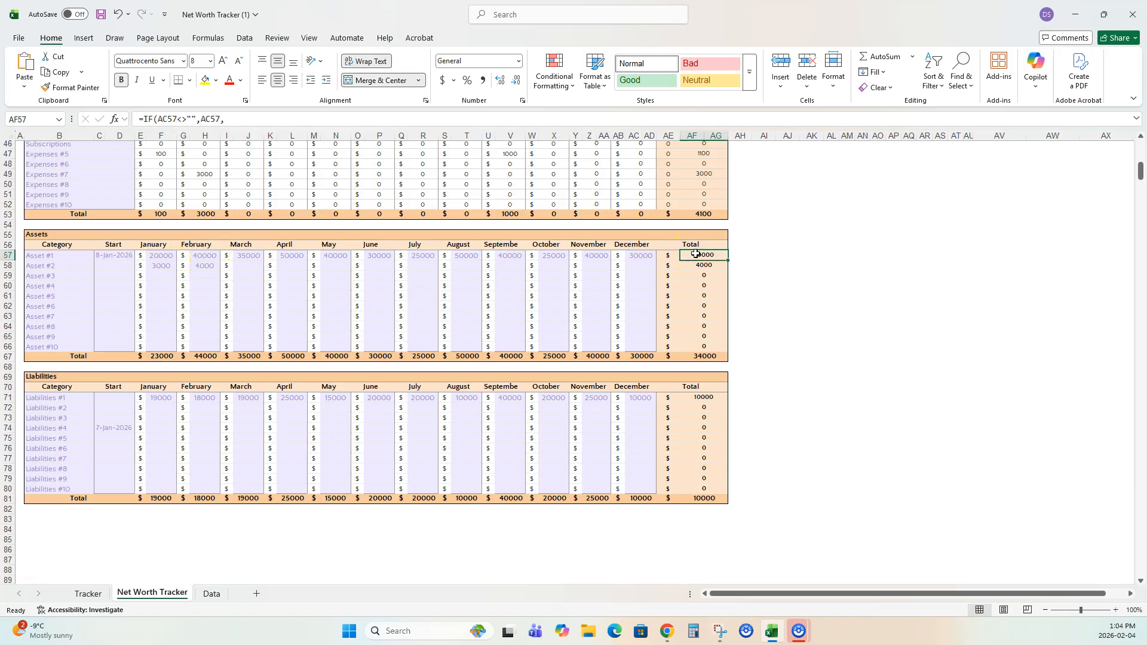
{"action": "left_click_drag", "start_coordinate": [162, 255], "coordinate": [621, 255]}
Check the Assets table's monthly Total formulas from January, plus its Category, Start and January entry columns
{"action": "left_click", "coordinate": [161, 357]}
{"action": "left_click", "coordinate": [205, 356]}
{"action": "left_click", "coordinate": [248, 357]}
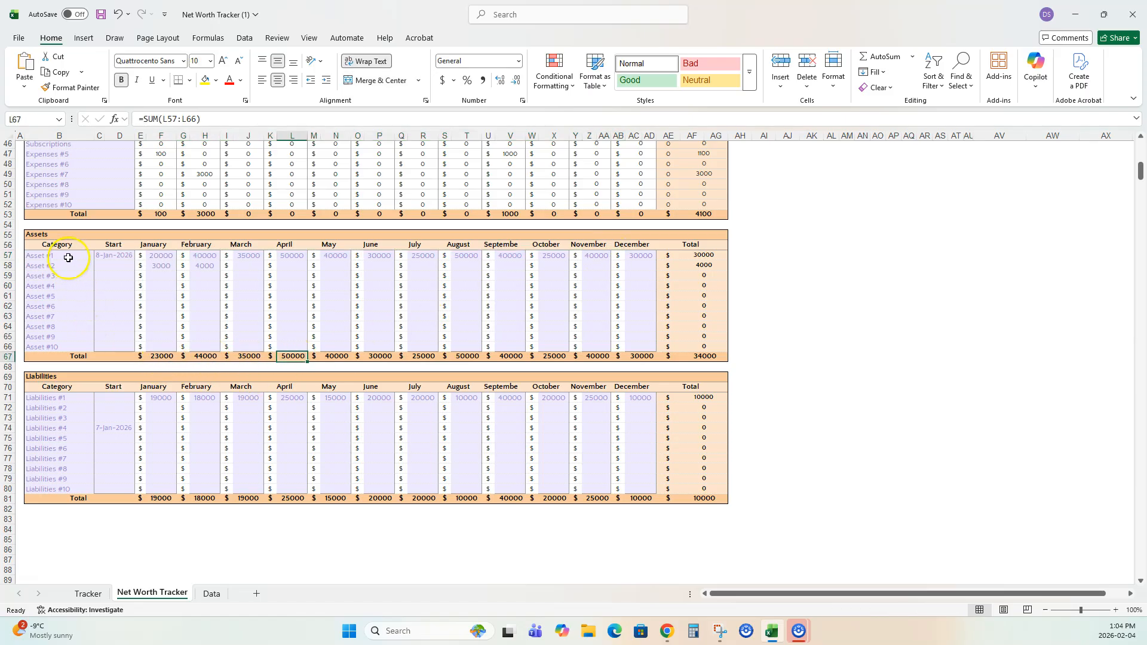
{"action": "left_click_drag", "start_coordinate": [69, 255], "coordinate": [67, 330]}
{"action": "left_click_drag", "start_coordinate": [118, 258], "coordinate": [110, 341]}
{"action": "left_click_drag", "start_coordinate": [161, 255], "coordinate": [157, 337]}
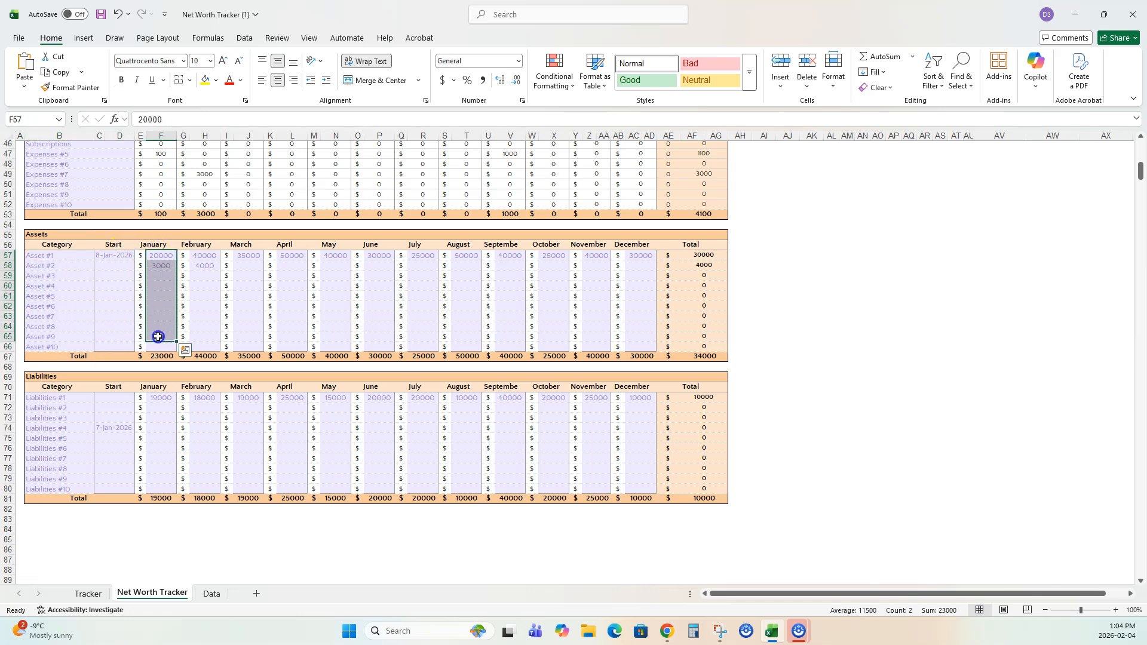
Review the Liabilities table's category names from Liabilities #1 to #10, its Start dates and its monthly entry cells
{"action": "left_click_drag", "start_coordinate": [65, 398], "coordinate": [70, 489]}
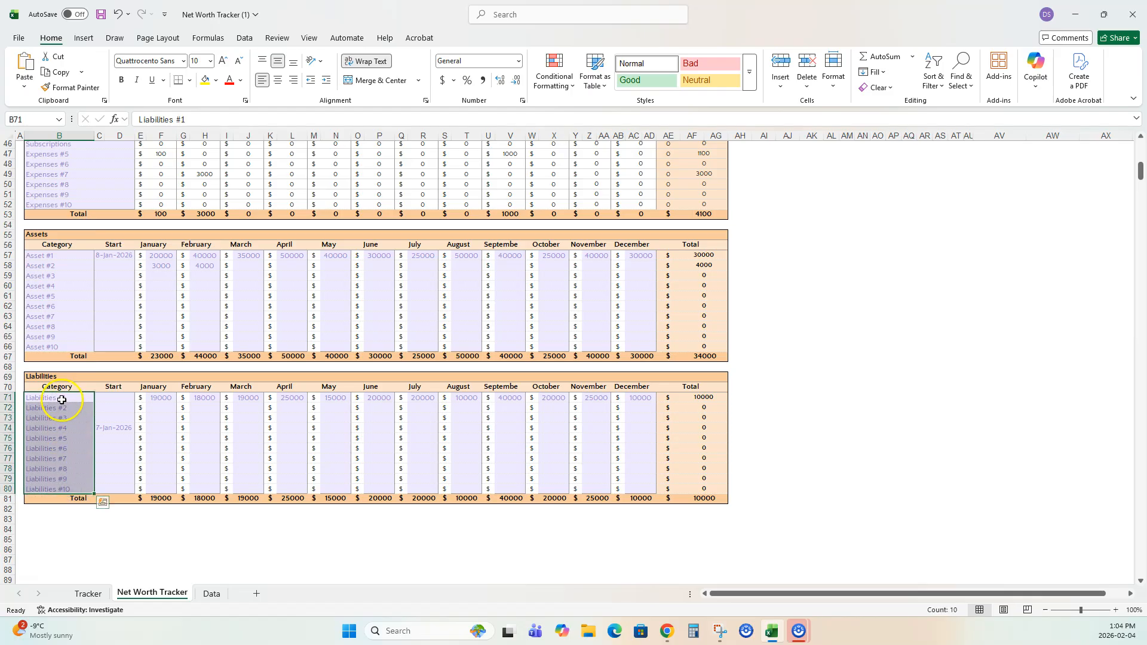
{"action": "left_click", "coordinate": [62, 400]}
{"action": "left_click", "coordinate": [60, 410]}
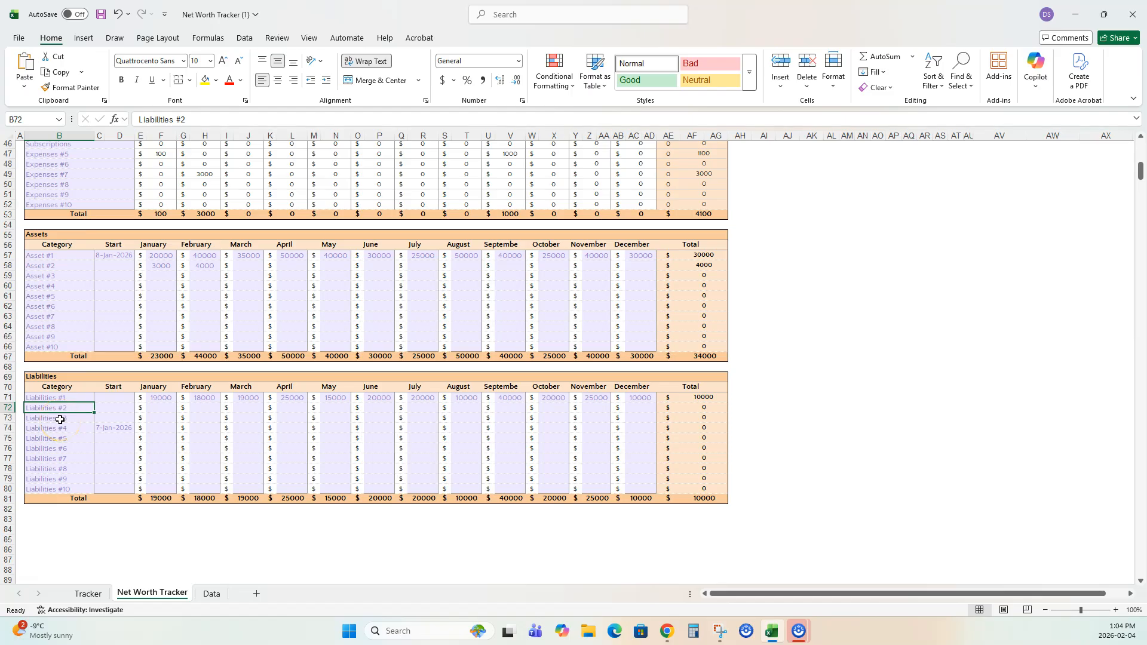
{"action": "left_click", "coordinate": [60, 420]}
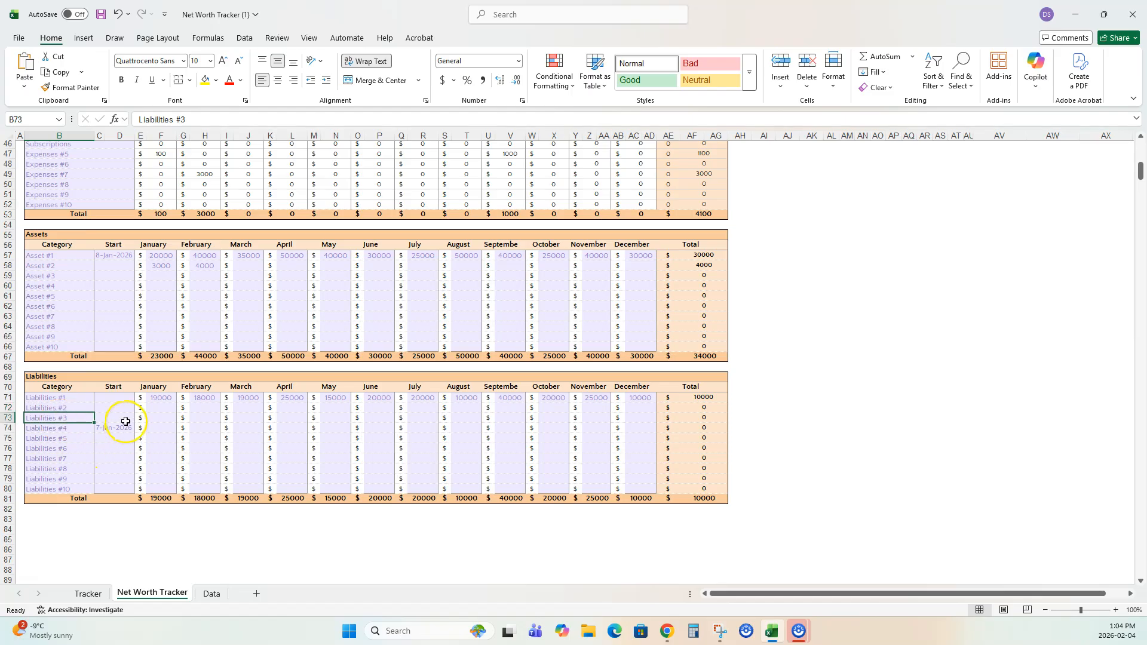
{"action": "left_click_drag", "start_coordinate": [117, 398], "coordinate": [123, 483]}
{"action": "left_click_drag", "start_coordinate": [162, 397], "coordinate": [158, 481]}
{"action": "left_click_drag", "start_coordinate": [204, 399], "coordinate": [336, 496]}
{"action": "left_click", "coordinate": [163, 418]}
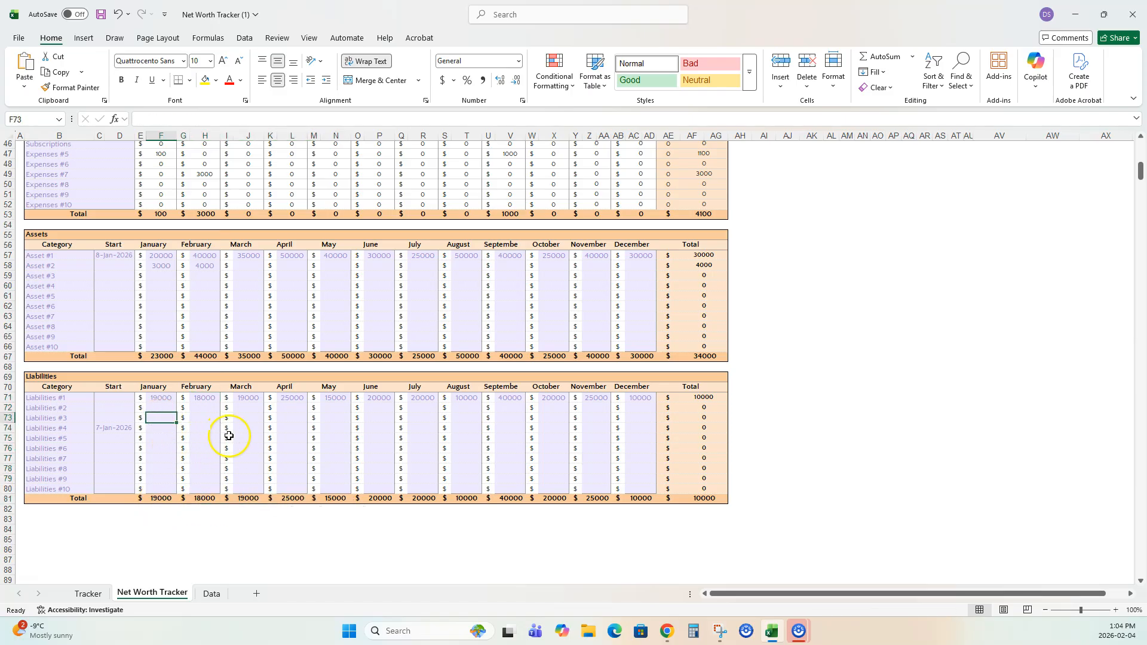
Examine the yearly Total formulas in the Liabilities table and compare its overall total formula with the Assets table's
{"action": "left_click_drag", "start_coordinate": [704, 399], "coordinate": [714, 492]}
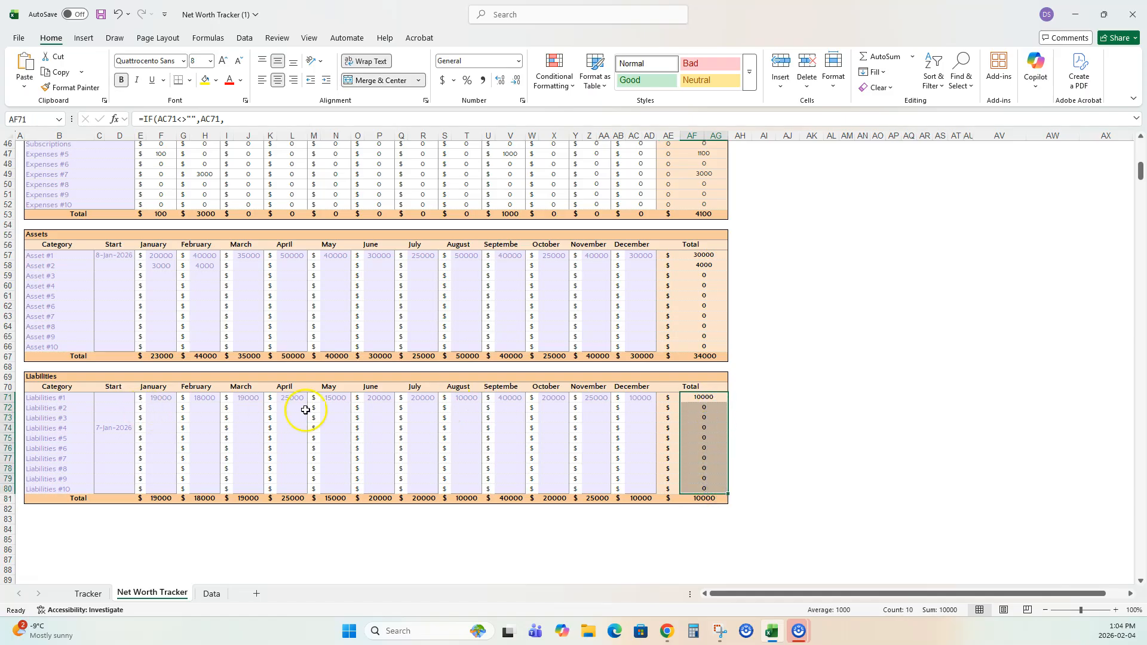
{"action": "left_click", "coordinate": [705, 498]}
{"action": "left_click", "coordinate": [714, 357]}
{"action": "key", "text": "ctrl+c"}
{"action": "left_click", "coordinate": [703, 498]}
{"action": "key", "text": "Return"}
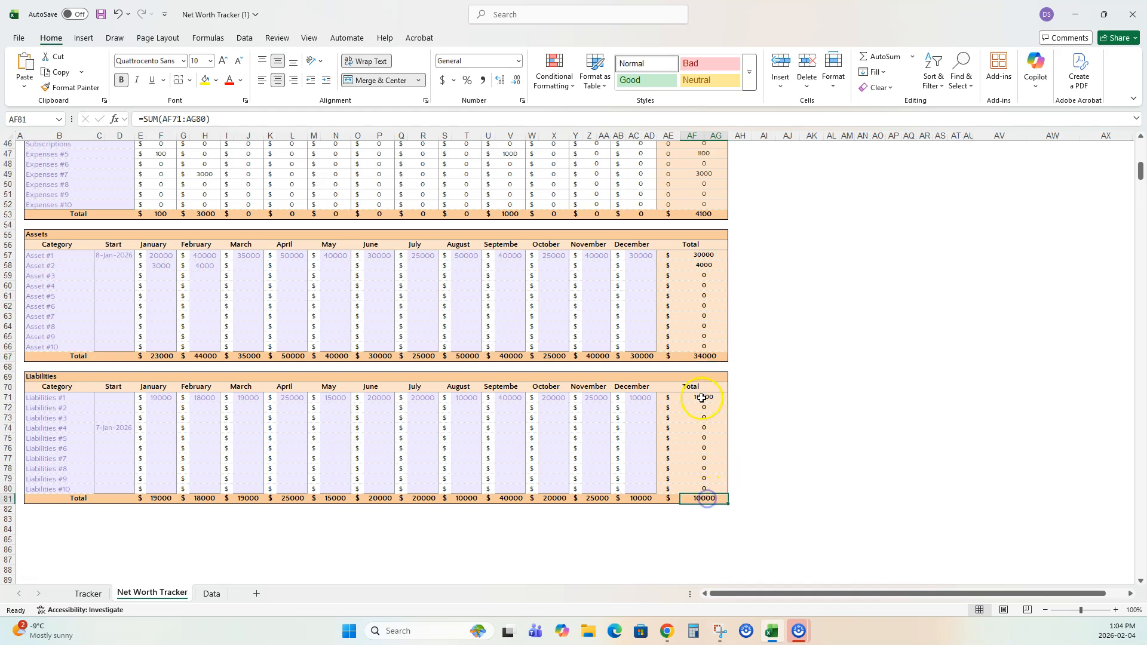
{"action": "left_click", "coordinate": [712, 359]}
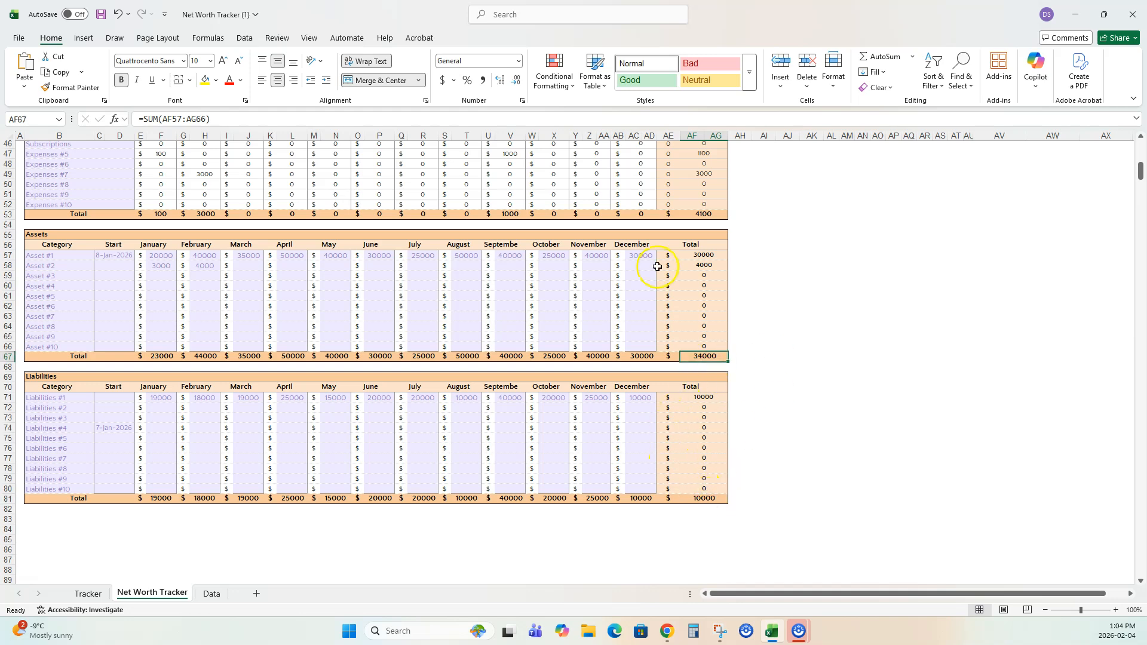
Rename the Income #1 category in the Income table to "Salary Day Job"
{"action": "scroll", "coordinate": [358, 415], "scroll_direction": "up", "scroll_amount": 15}
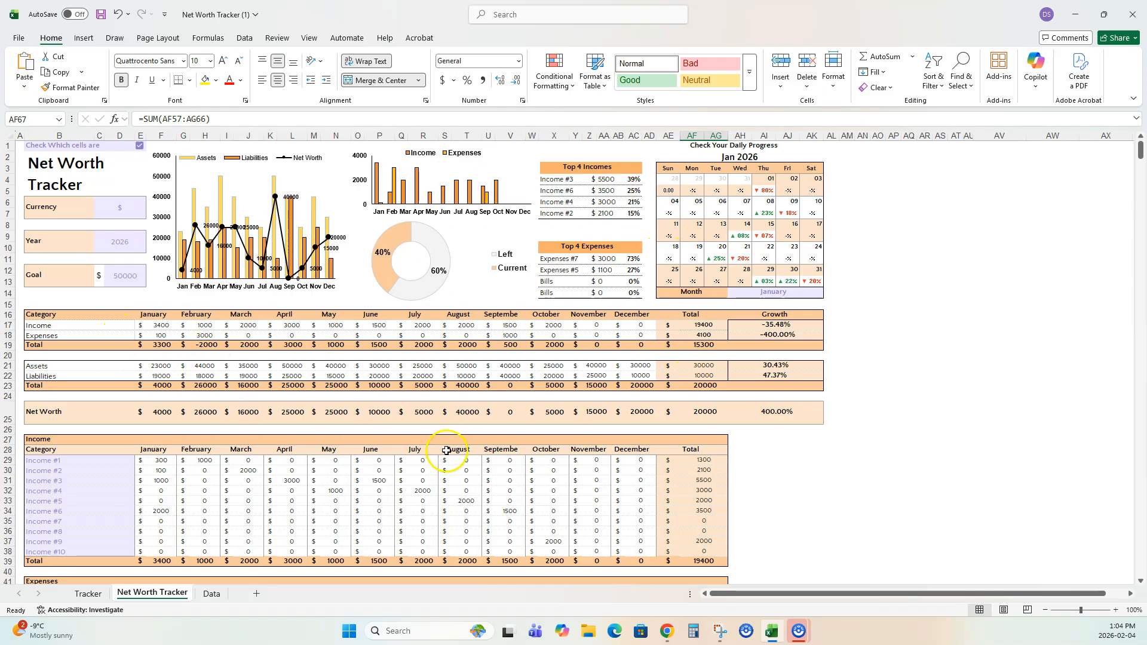
{"action": "scroll", "coordinate": [245, 406], "scroll_direction": "down", "scroll_amount": 2}
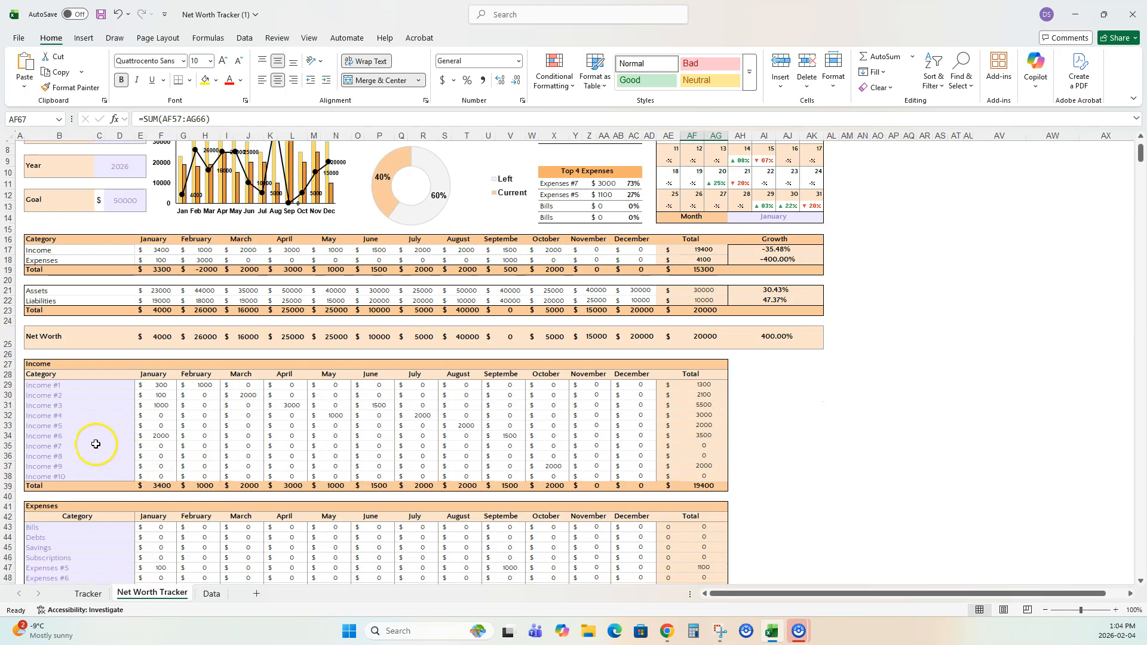
{"action": "left_click", "coordinate": [67, 384]}
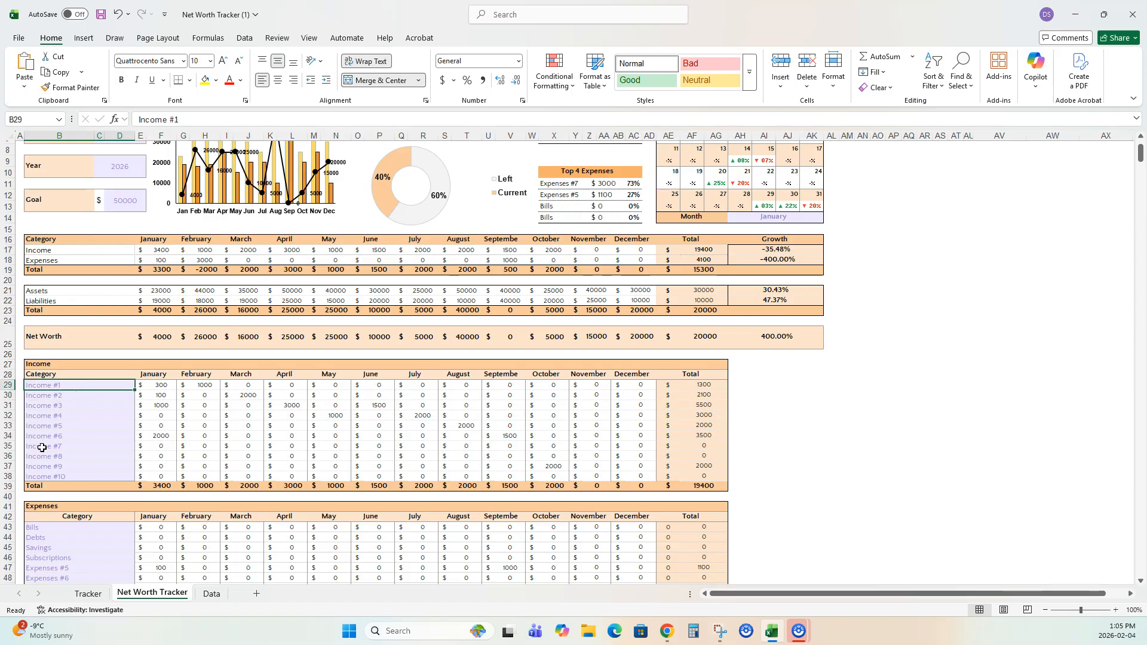
{"action": "type", "text": "Sa"}
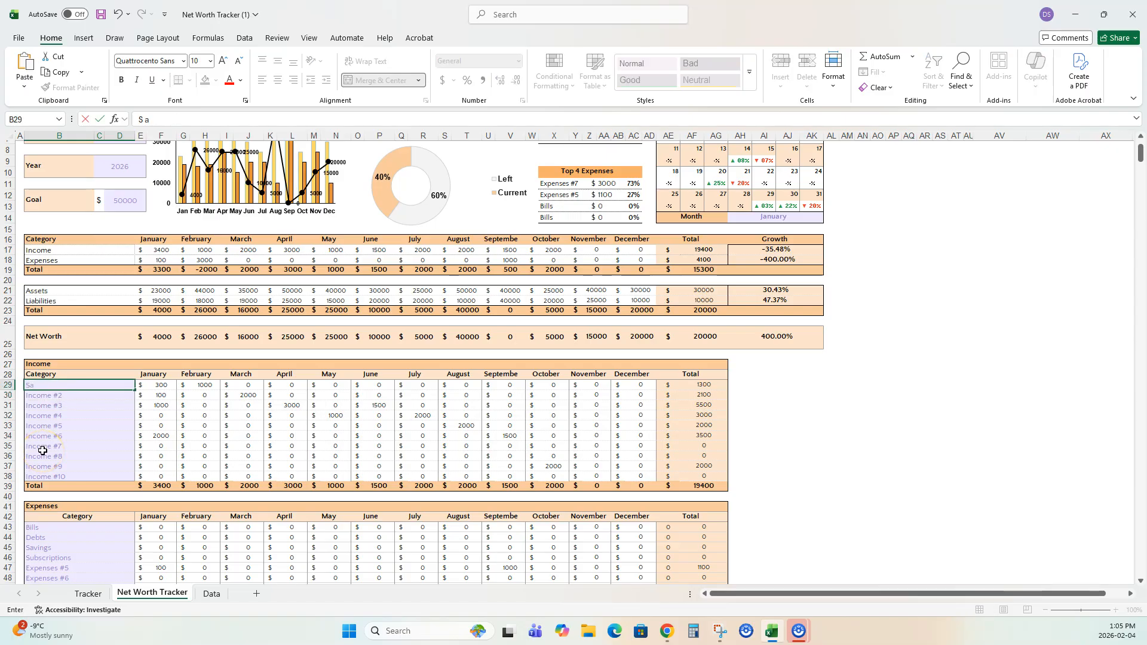
{"action": "type", "text": "lary Day Job"}
{"action": "key", "text": "Return"}
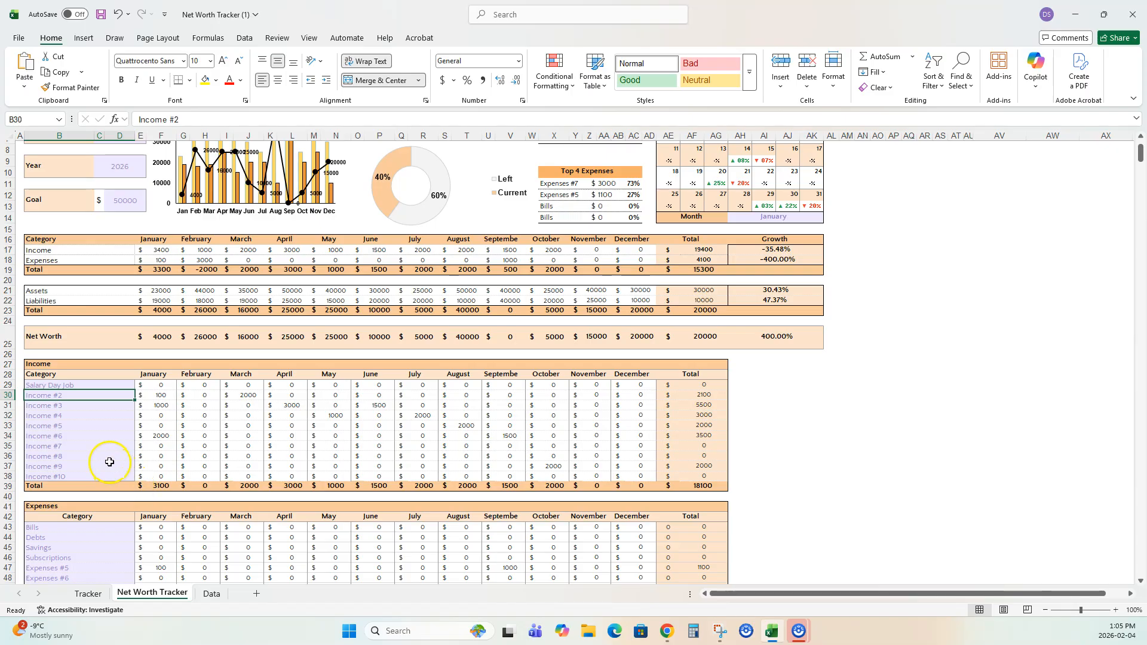
Set the Tracker sheet's 14-Jan-2026 income entry to the Salary Day Job type and check its amount in the Income table
{"action": "left_click", "coordinate": [91, 595]}
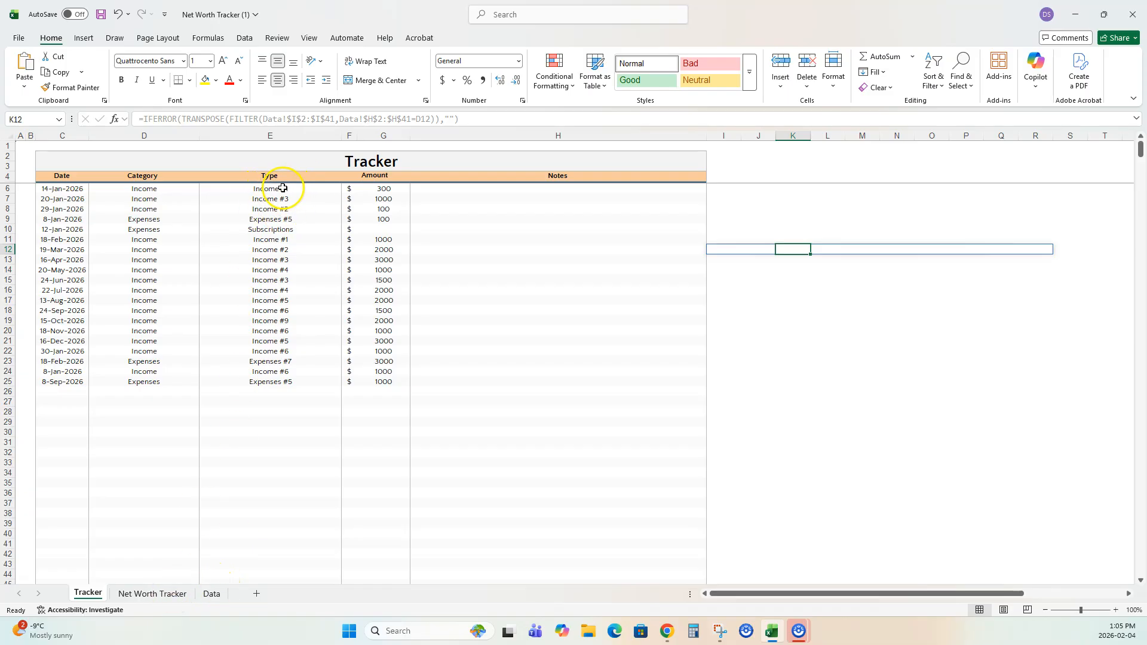
{"action": "left_click", "coordinate": [176, 591]}
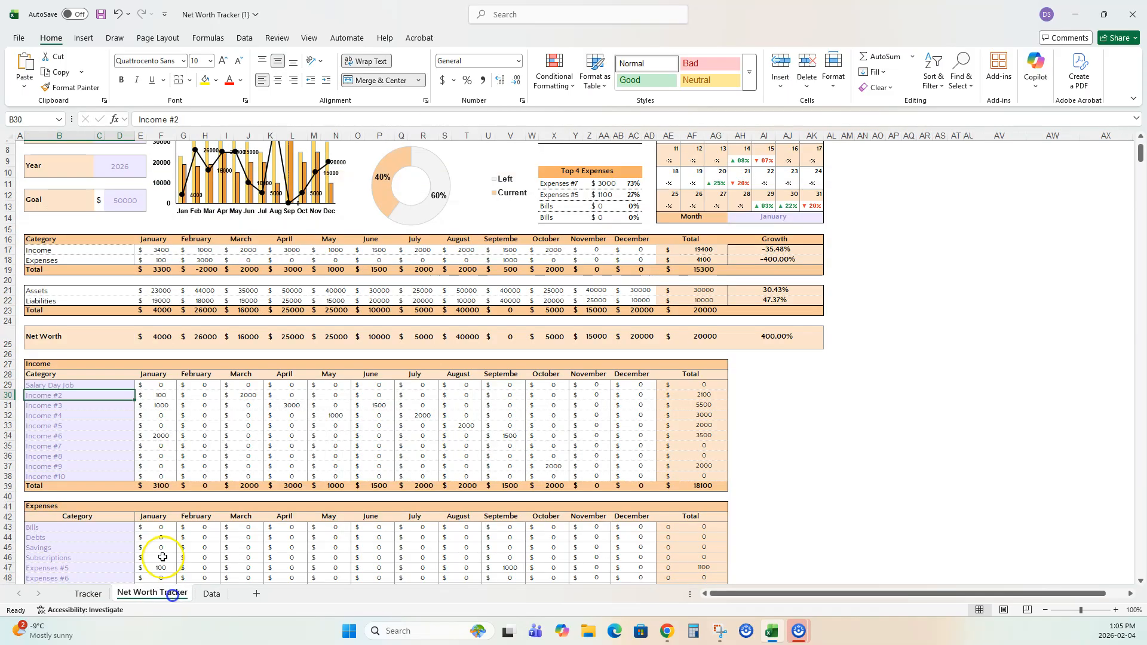
{"action": "left_click", "coordinate": [87, 593]}
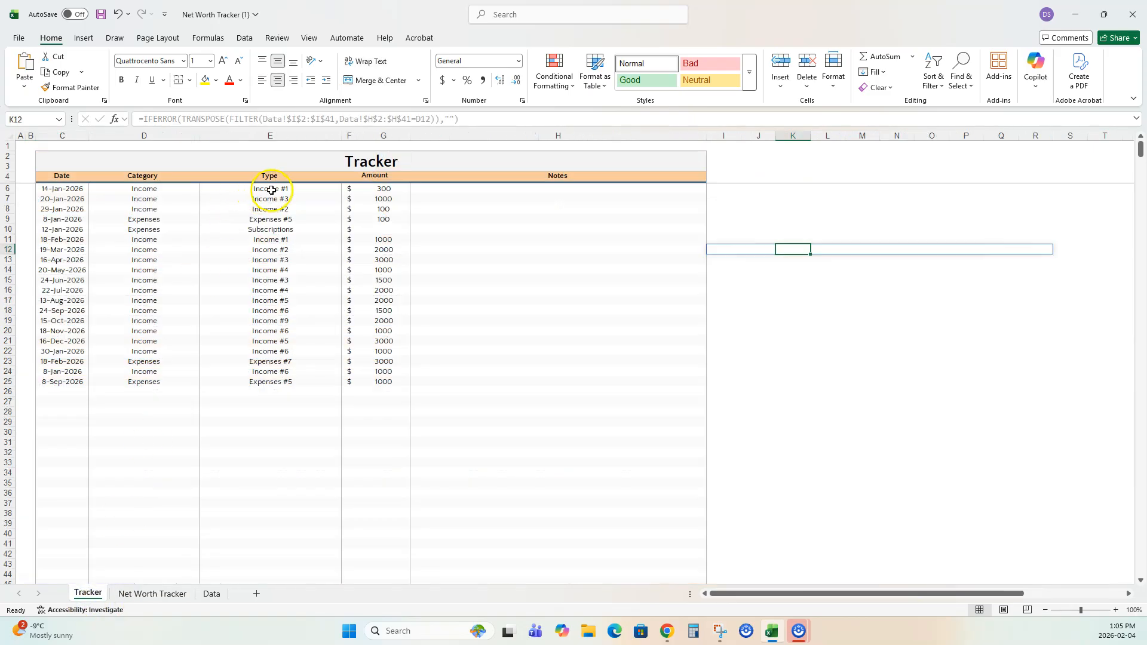
{"action": "left_click", "coordinate": [307, 190]}
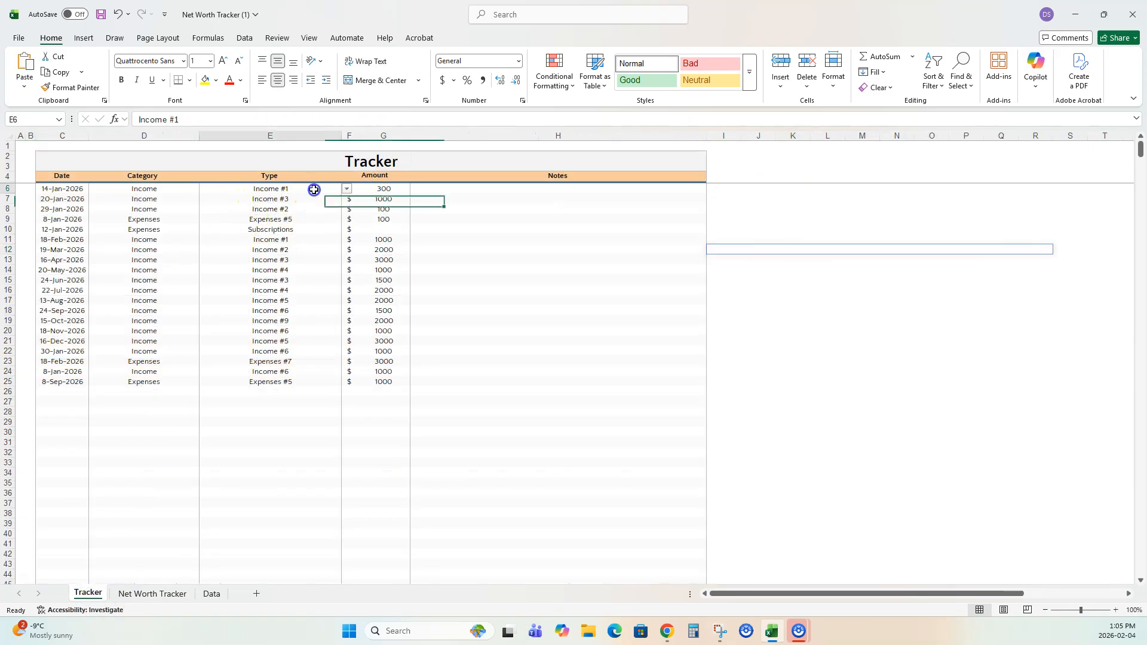
{"action": "left_click", "coordinate": [346, 189]}
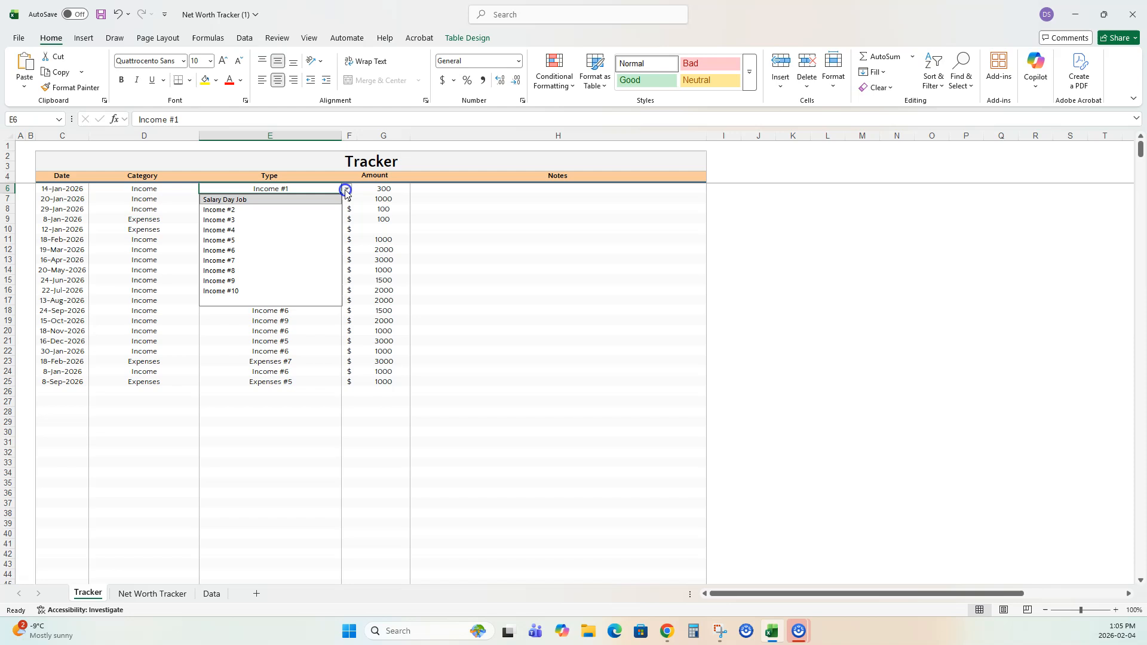
{"action": "left_click", "coordinate": [231, 199]}
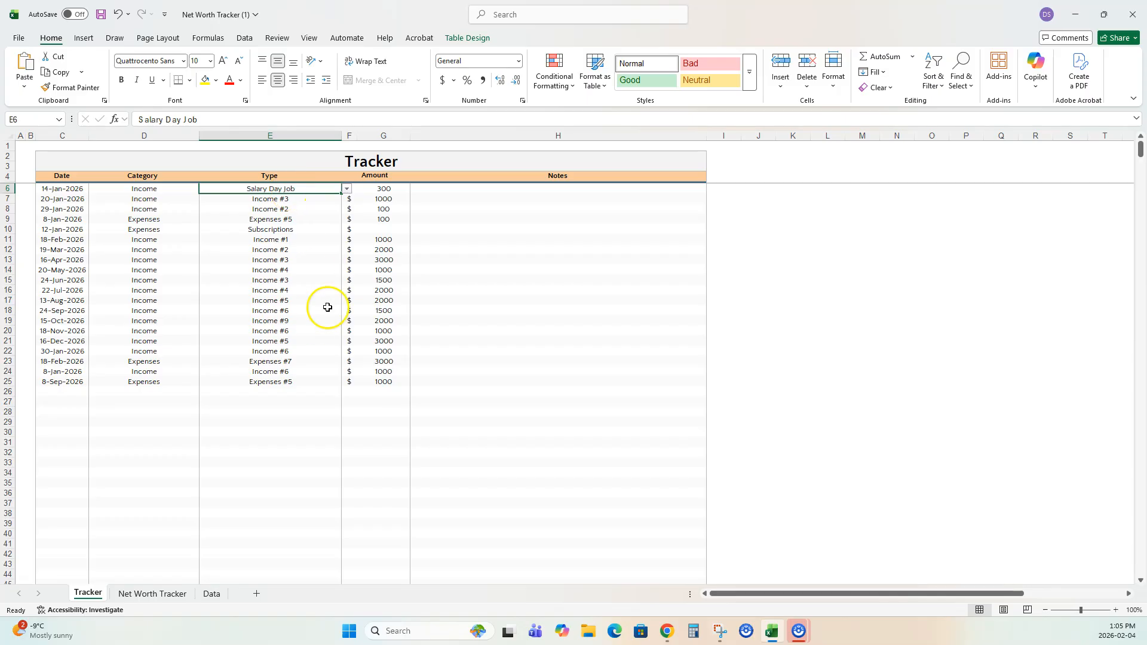
{"action": "left_click", "coordinate": [156, 594]}
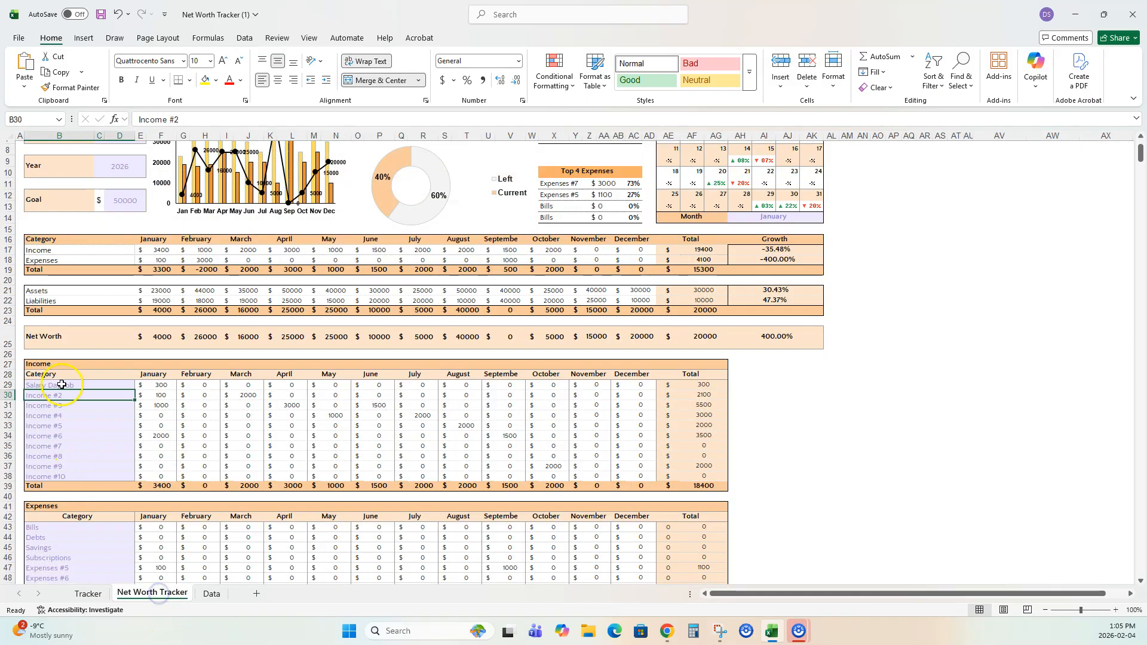
{"action": "left_click", "coordinate": [88, 594]}
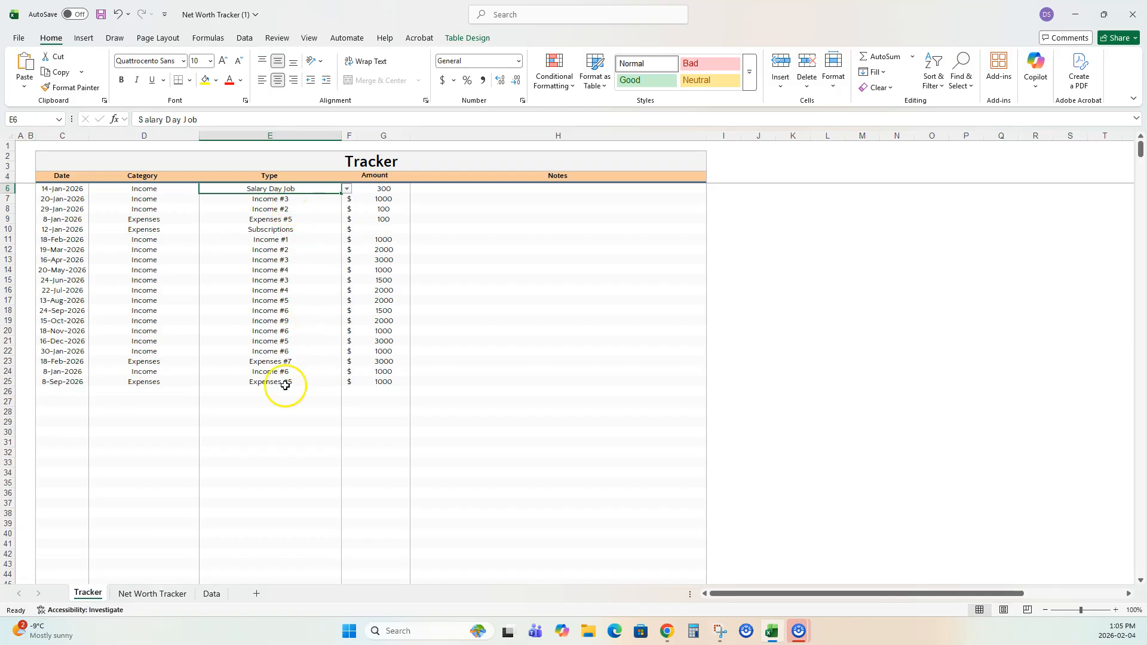
Rename Income #2, #3 and #4 in the Income table to "Part-Time", "Tutor Income" and "Dog Walking"
{"action": "left_click", "coordinate": [154, 593]}
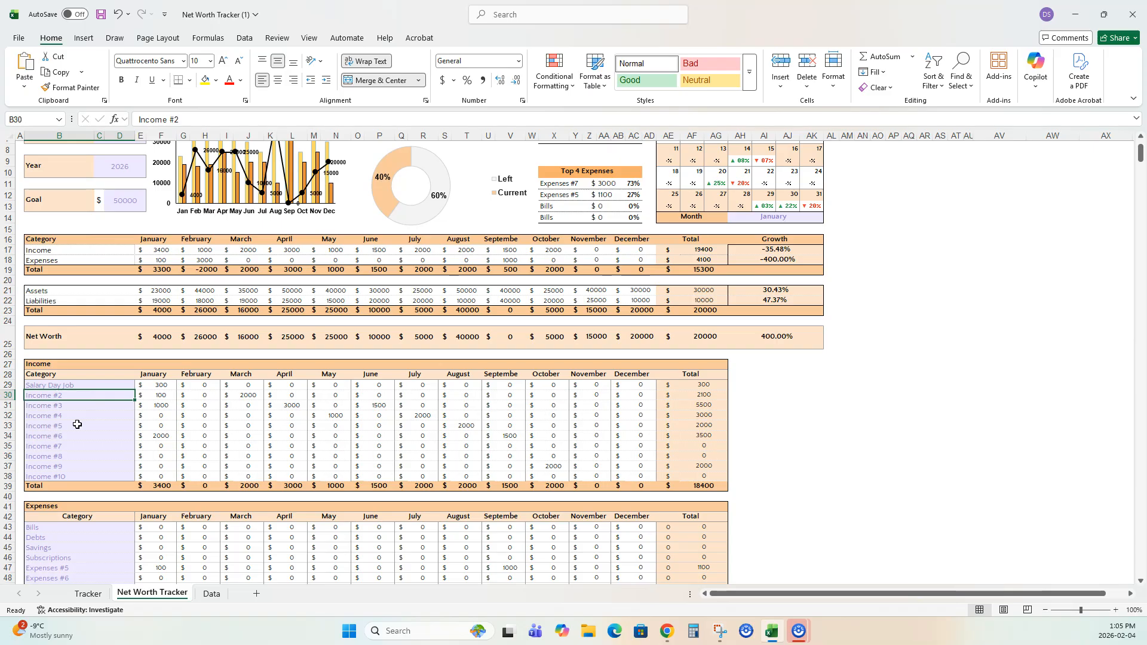
{"action": "type", "text": "P"}
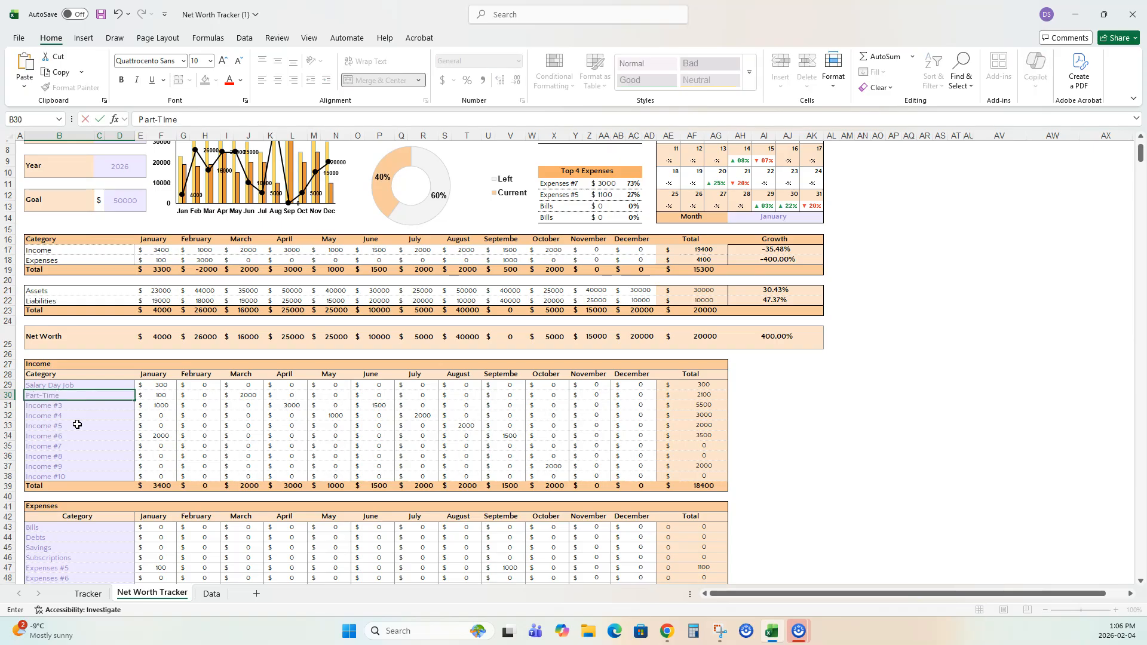
{"action": "type", "text": "art-Time"}
{"action": "key", "text": "Return"}
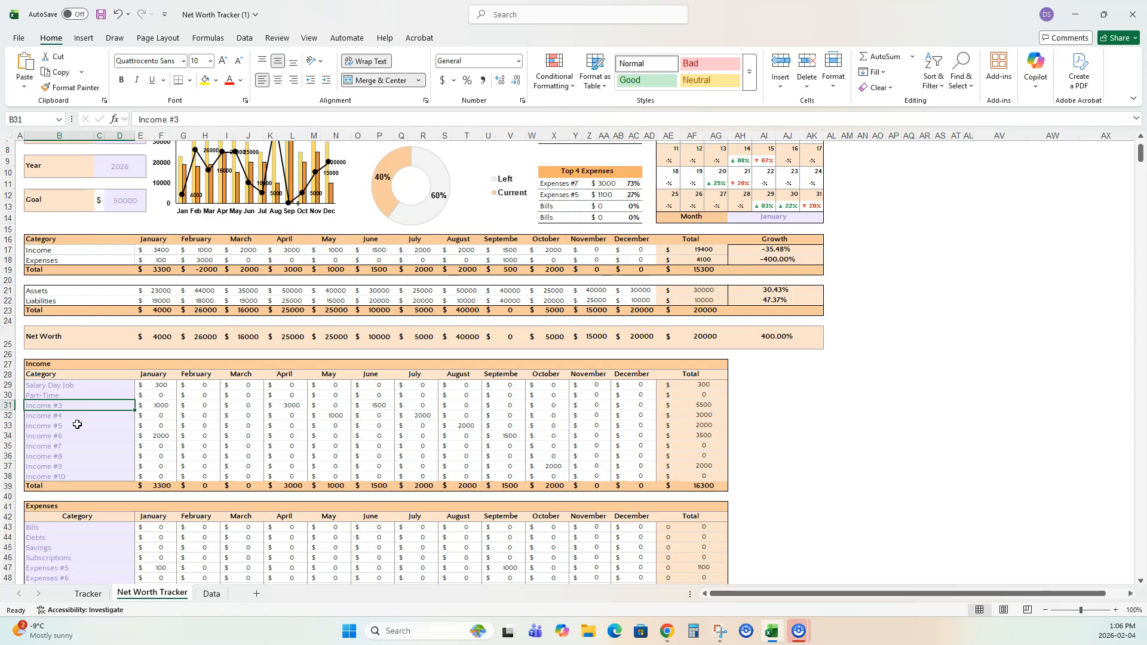
{"action": "type", "text": "Tutor"}
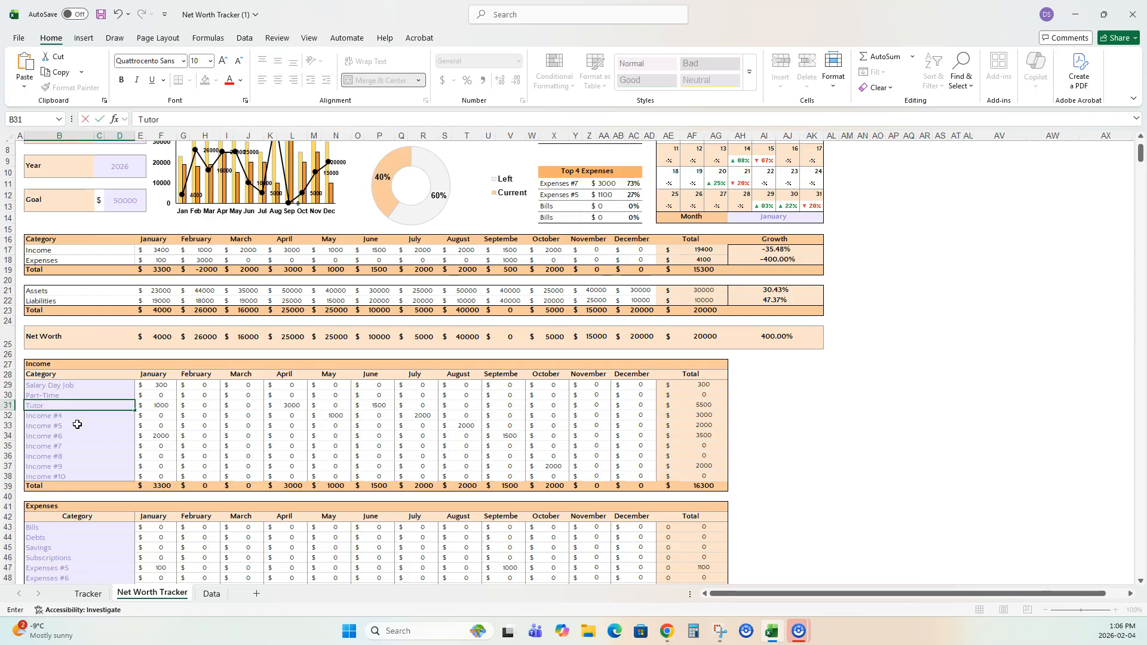
{"action": "key", "text": "Return"}
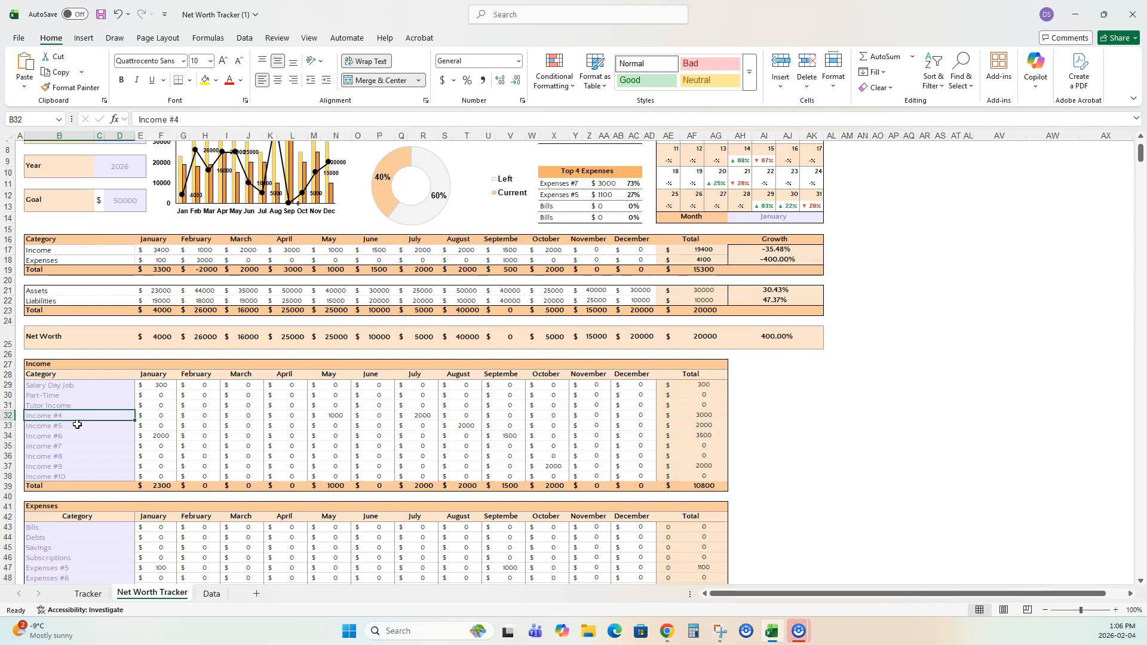
{"action": "type", "text": "Dog Walking"}
{"action": "key", "text": "Return"}
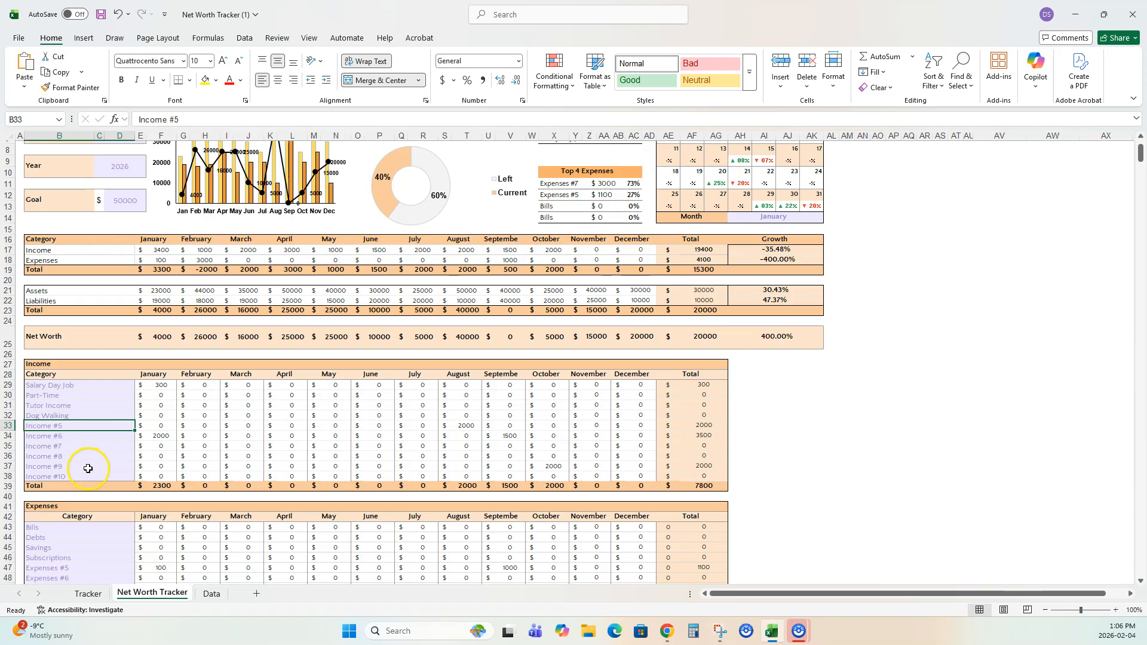
Rename the Debts and Savings categories in the Expenses table to "TV" and "Entertainment"
{"action": "scroll", "coordinate": [104, 456], "scroll_direction": "down", "scroll_amount": 4}
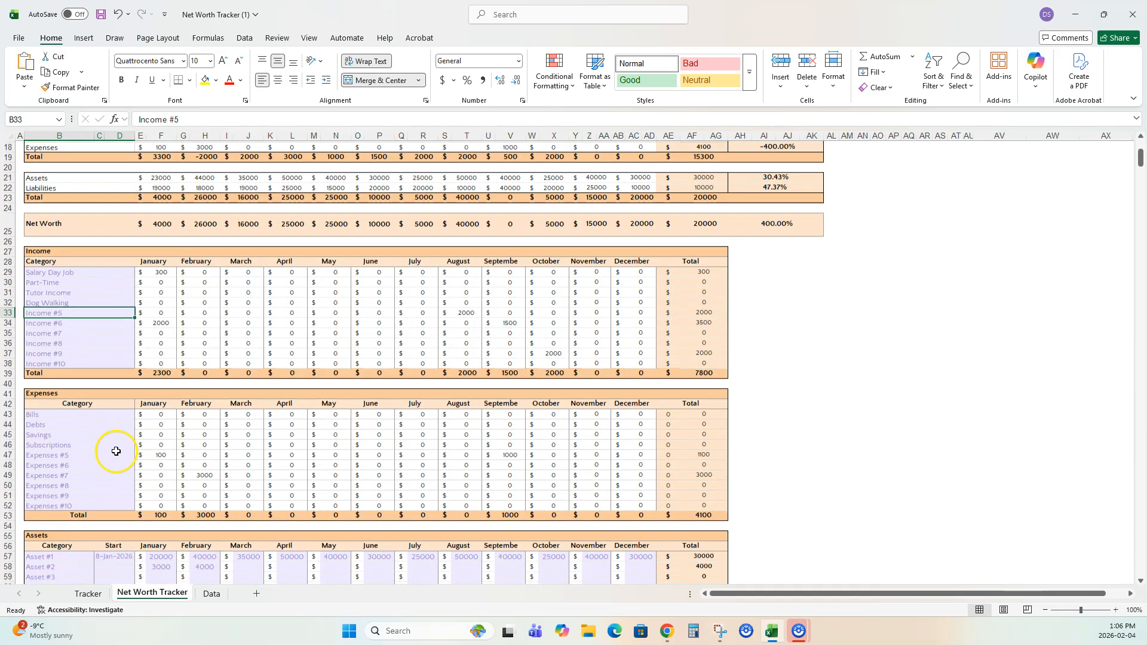
{"action": "left_click", "coordinate": [68, 423]}
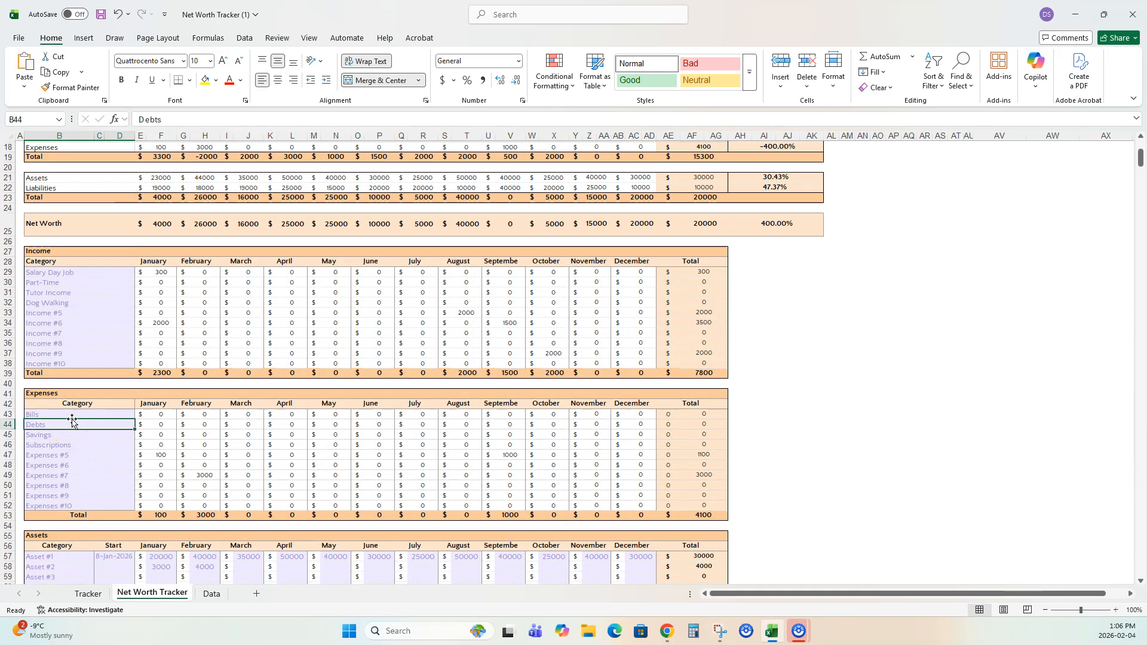
{"action": "left_click_drag", "start_coordinate": [72, 421], "coordinate": [69, 414]}
{"action": "left_click", "coordinate": [614, 347]}
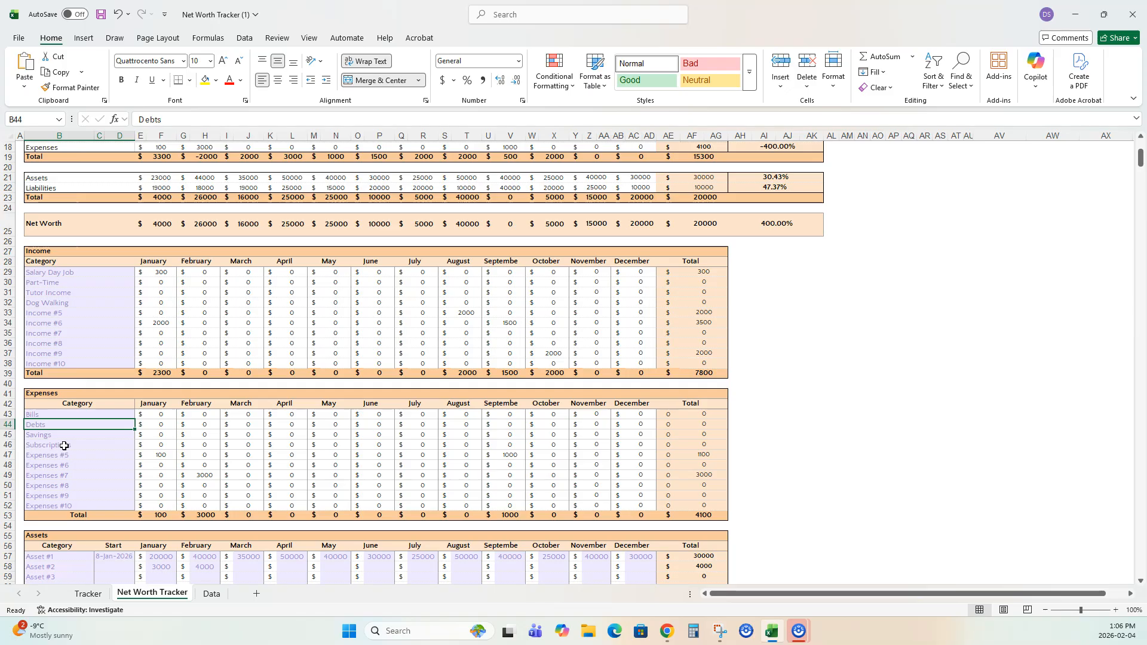
{"action": "type", "text": "TV"}
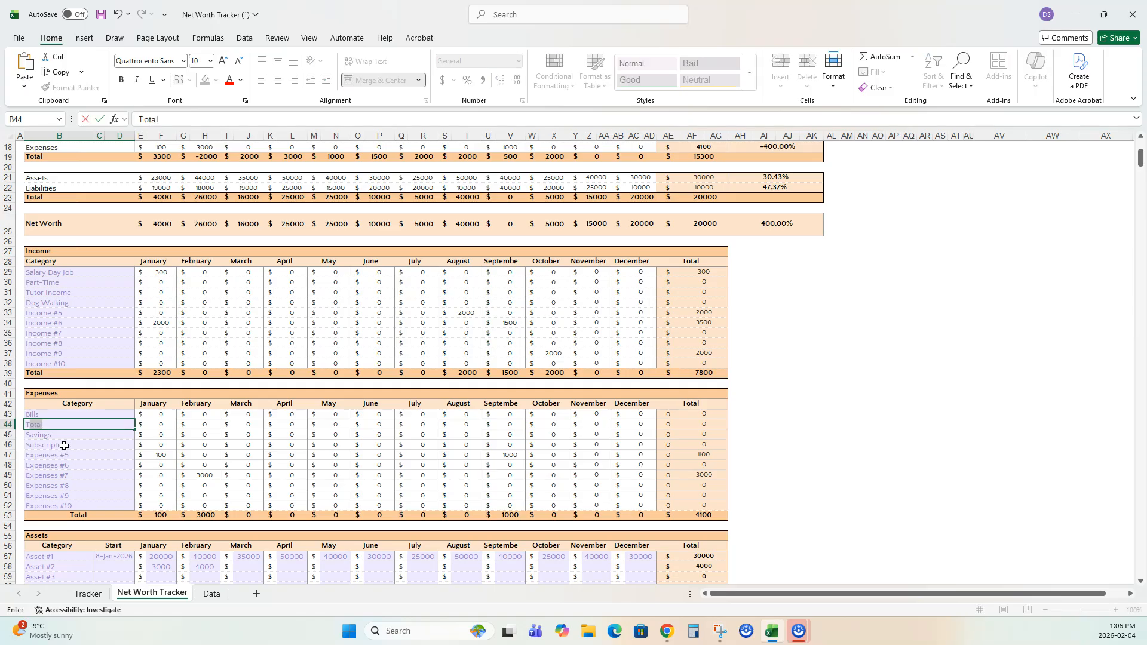
{"action": "key", "text": "Return"}
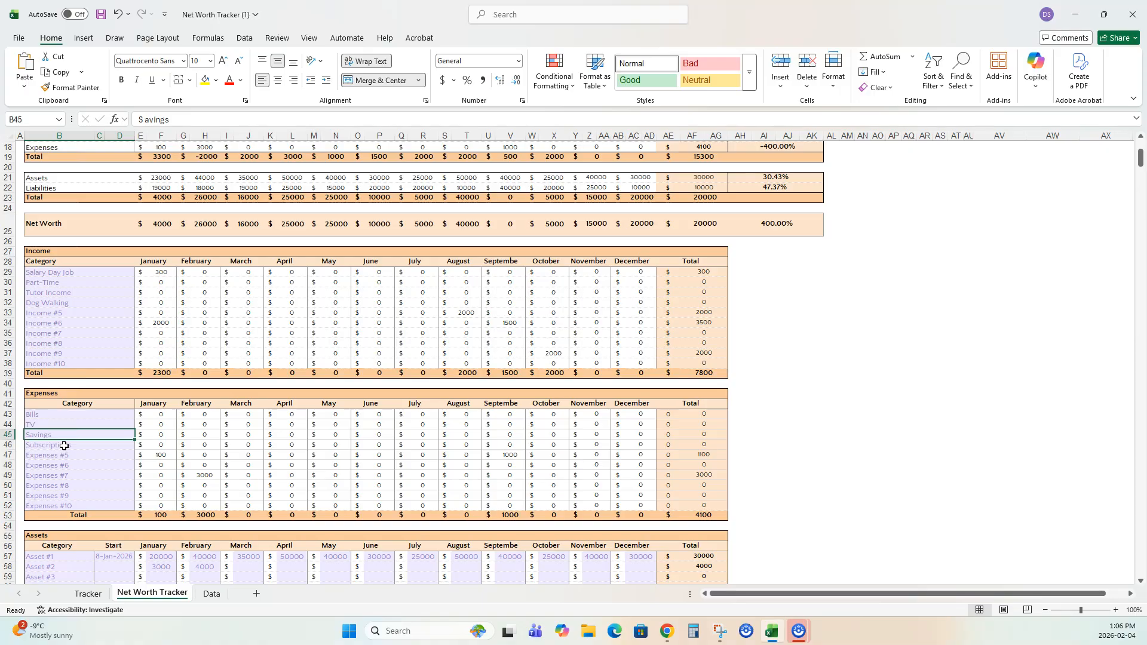
{"action": "type", "text": "ertainment"}
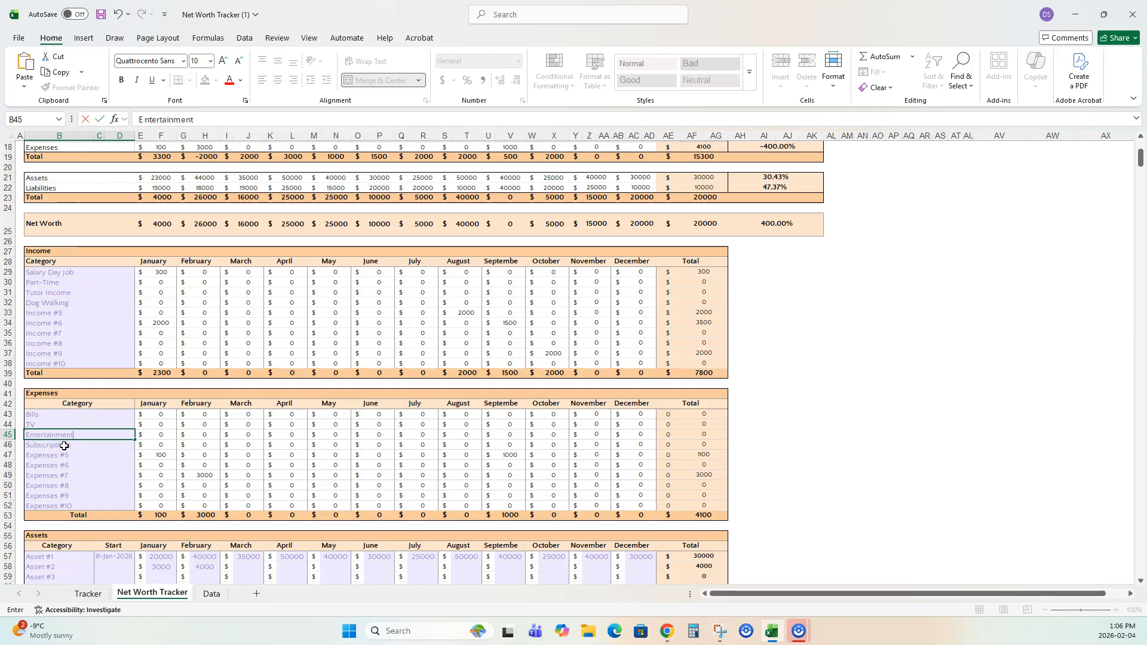
{"action": "key", "text": "Return"}
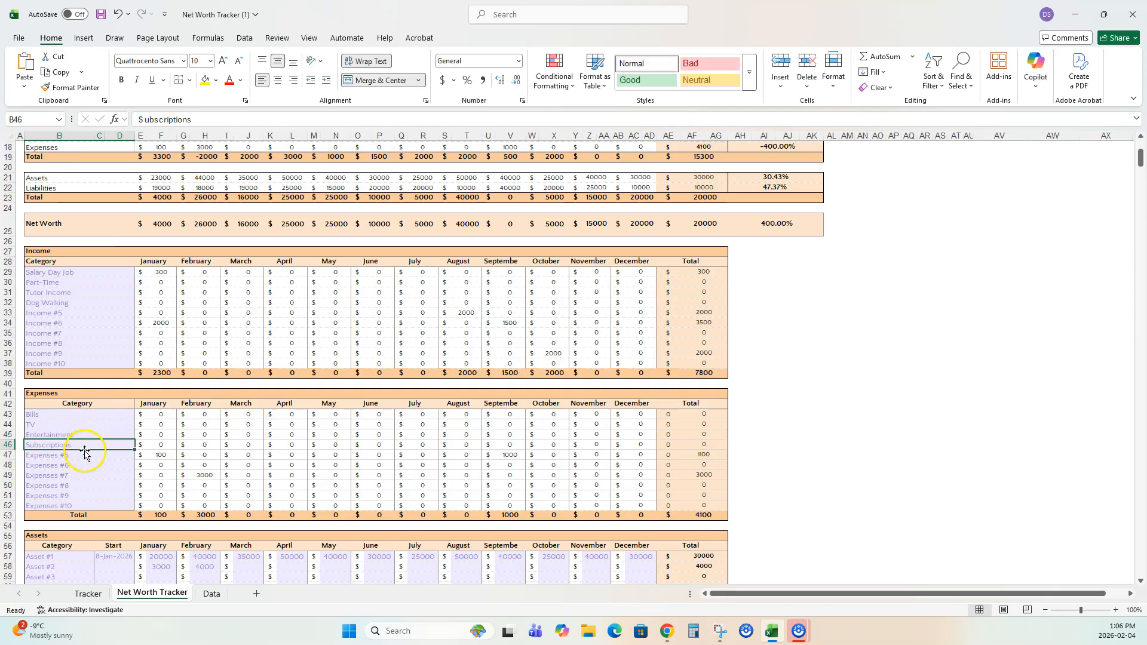
Check the Type choices offered for the 14-Jan-2026 income entry on the Tracker sheet, keeping its current type
{"action": "scroll", "coordinate": [86, 427], "scroll_direction": "down", "scroll_amount": 1}
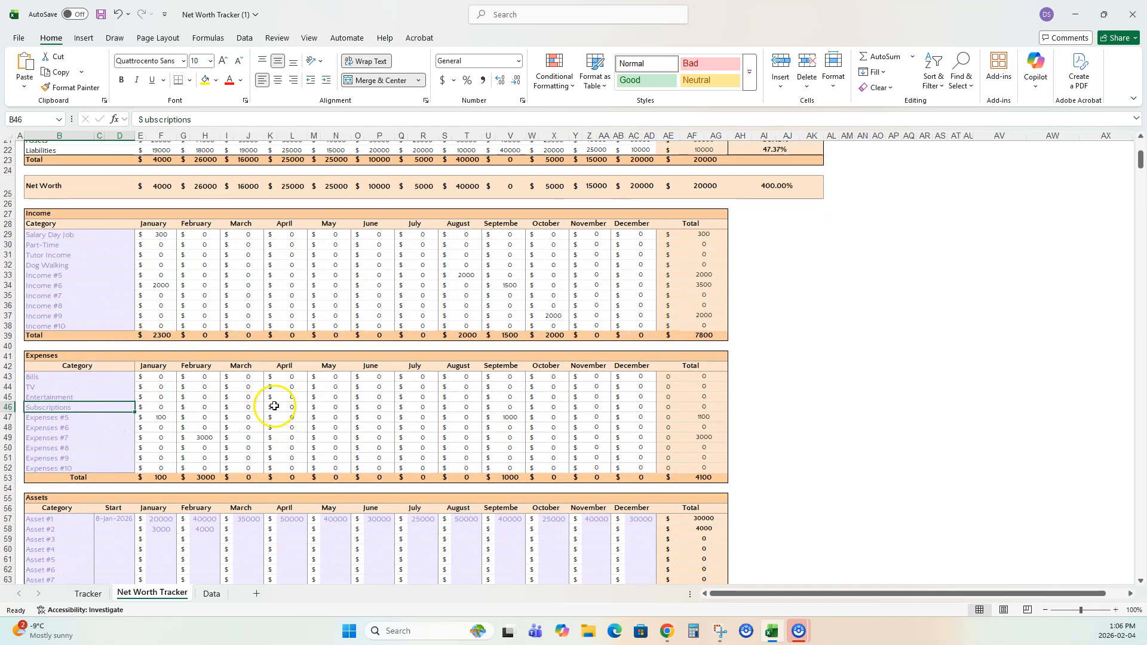
{"action": "left_click", "coordinate": [89, 594]}
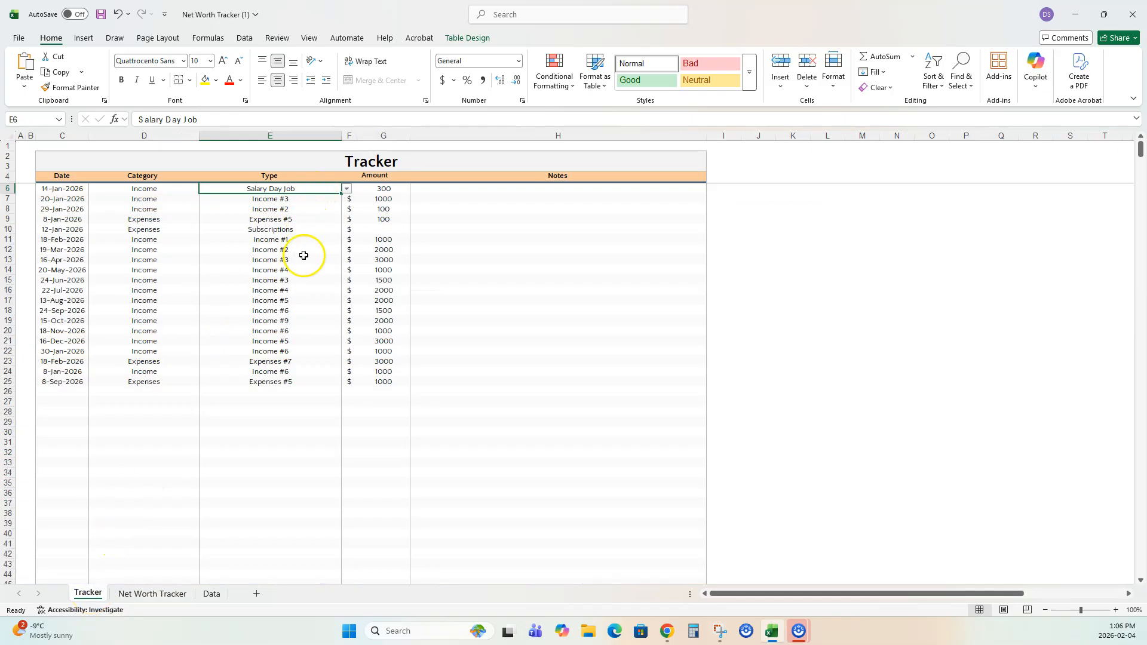
{"action": "left_click", "coordinate": [345, 191]}
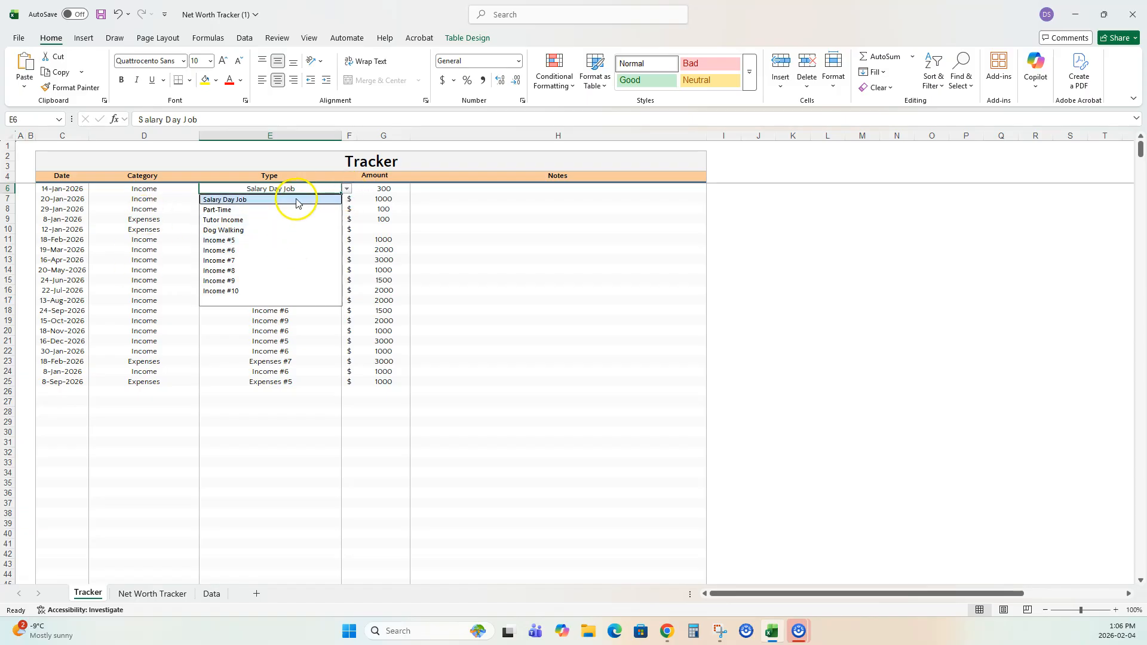
{"action": "left_click", "coordinate": [449, 229]}
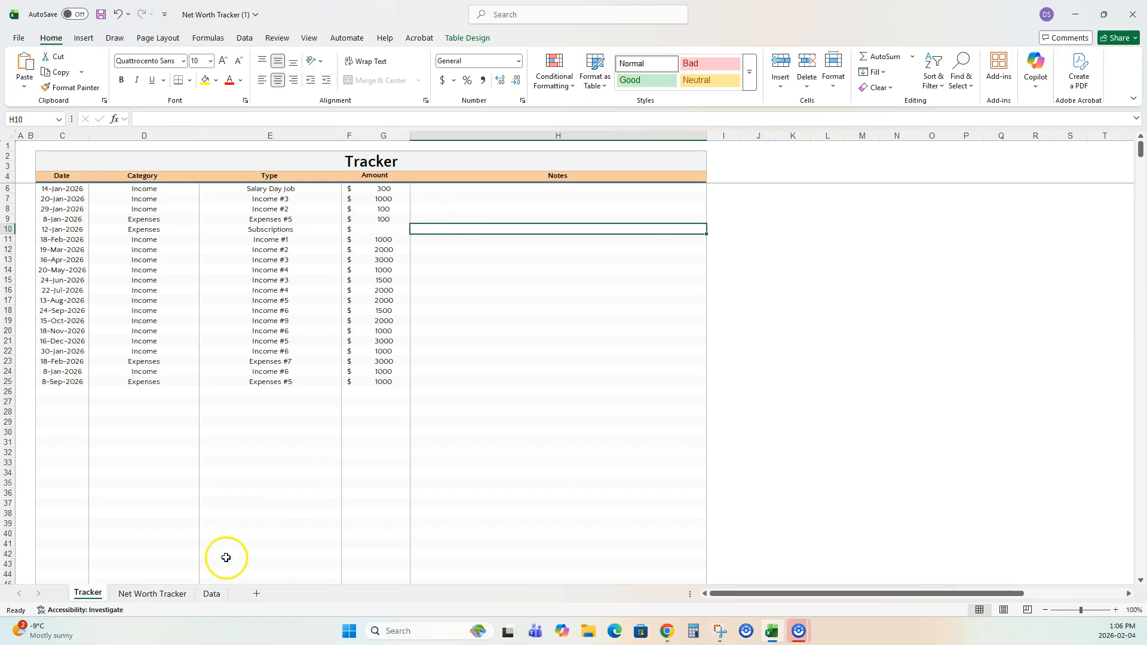
Compare the Income table's monthly formula cells with the January entry cells in the Assets table on the Net Worth Tracker sheet
{"action": "left_click", "coordinate": [157, 593]}
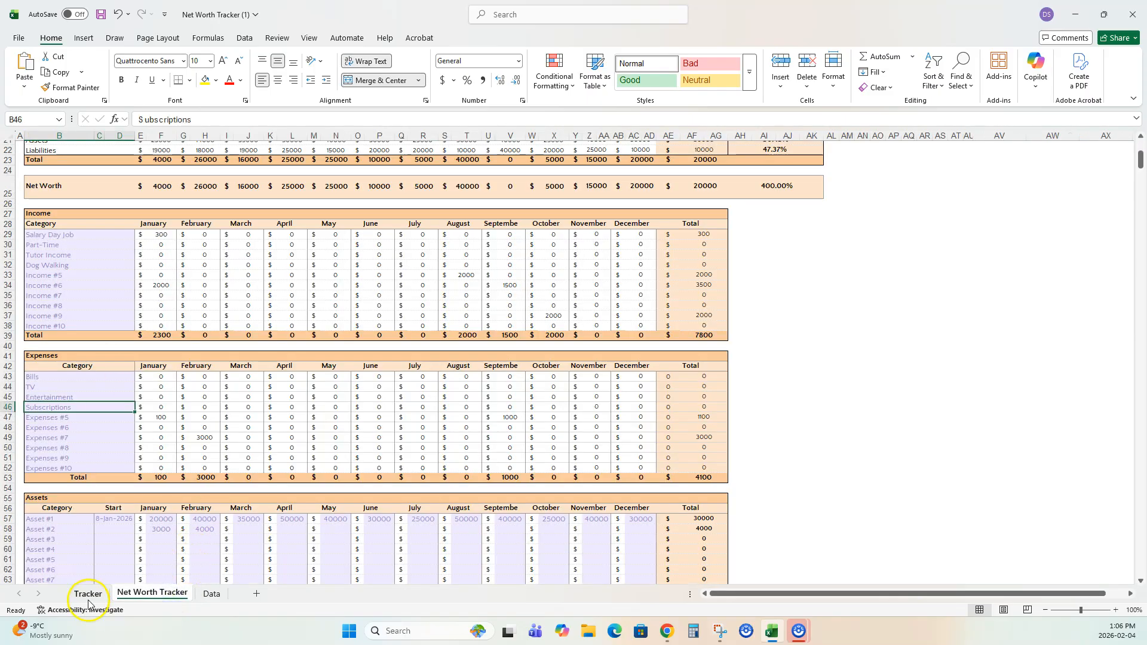
{"action": "left_click_drag", "start_coordinate": [161, 234], "coordinate": [644, 323]}
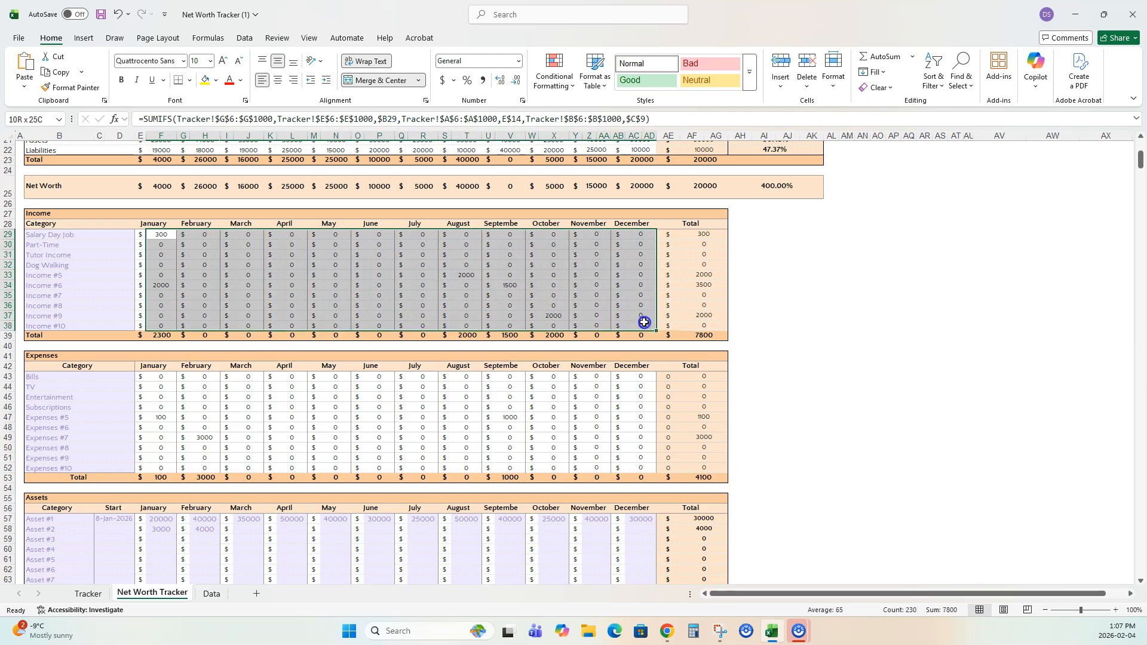
{"action": "scroll", "coordinate": [194, 358], "scroll_direction": "down", "scroll_amount": 4}
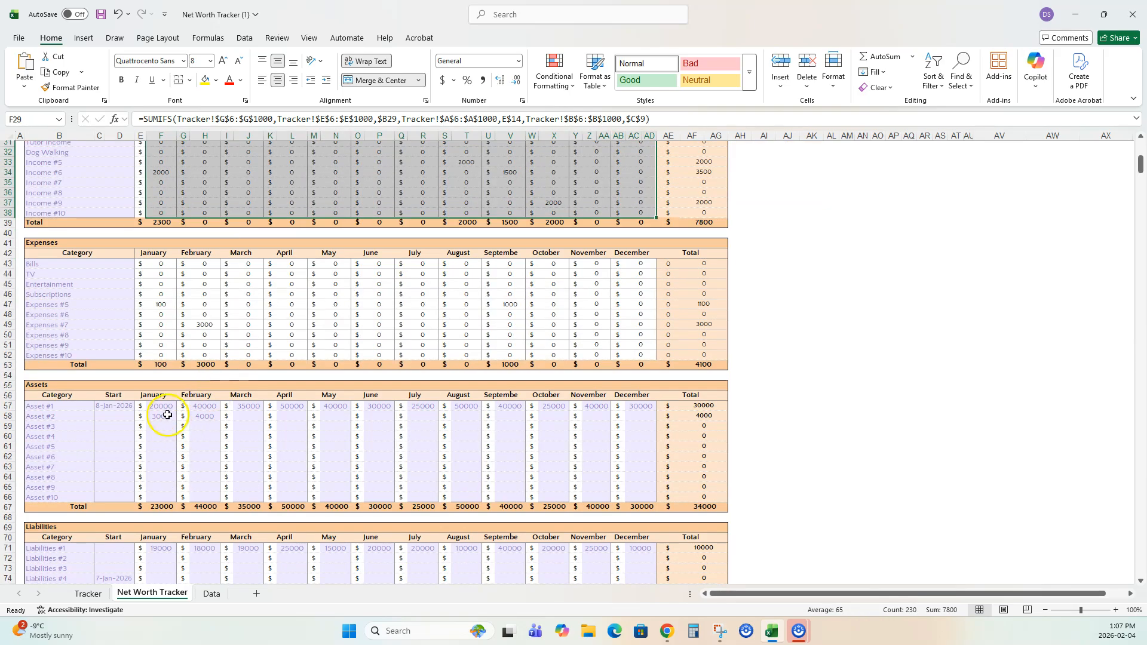
{"action": "scroll", "coordinate": [203, 474], "scroll_direction": "down", "scroll_amount": 2}
{"action": "left_click", "coordinate": [164, 329]}
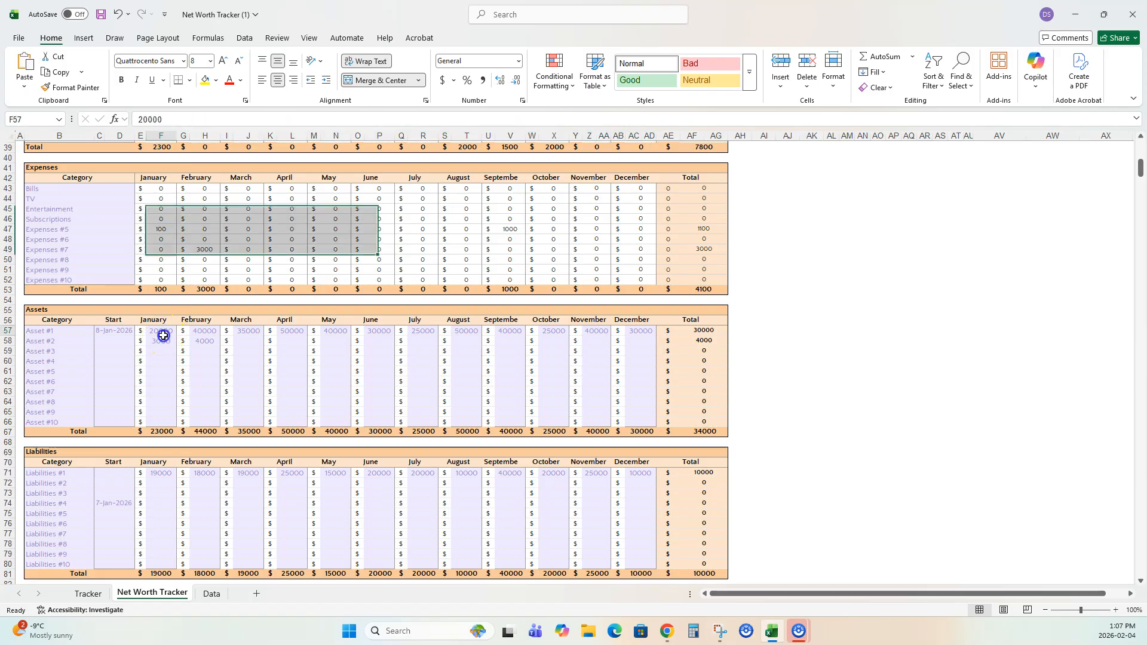
{"action": "left_click", "coordinate": [159, 371]}
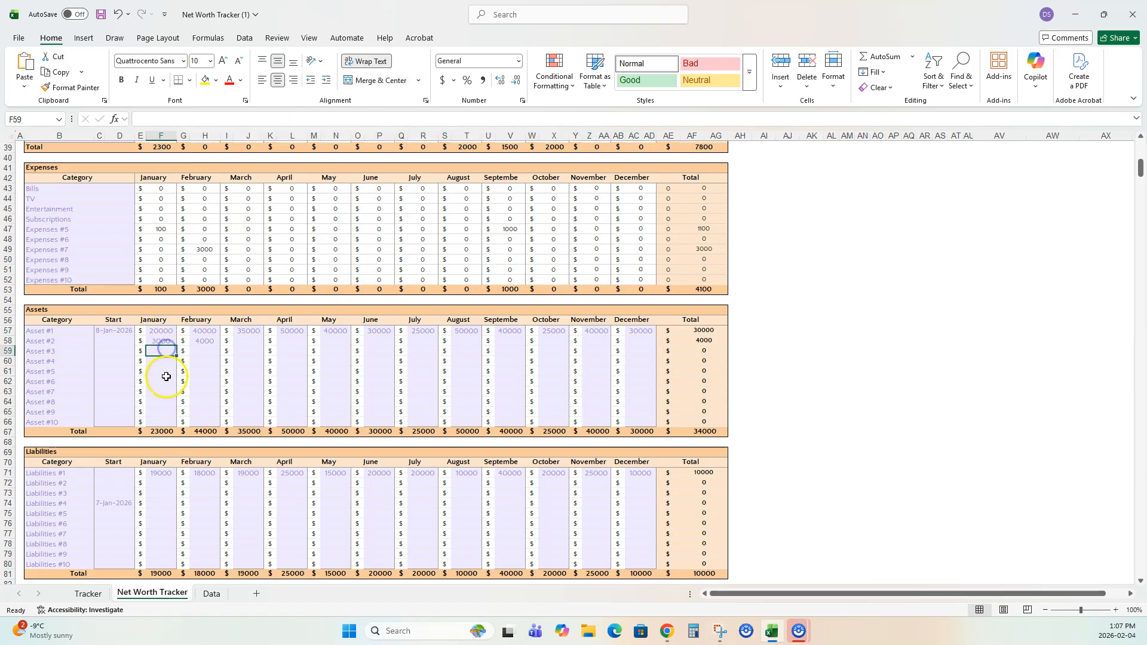
Review the monthly cells of the Income and Expenses tables together with their editable category names
{"action": "scroll", "coordinate": [161, 373], "scroll_direction": "up", "scroll_amount": 5}
{"action": "left_click", "coordinate": [155, 200]}
{"action": "left_click_drag", "start_coordinate": [154, 199], "coordinate": [636, 429]}
{"action": "left_click", "coordinate": [285, 369]}
{"action": "left_click", "coordinate": [204, 370]}
{"action": "left_click", "coordinate": [161, 370]}
{"action": "left_click_drag", "start_coordinate": [105, 343], "coordinate": [97, 397]}
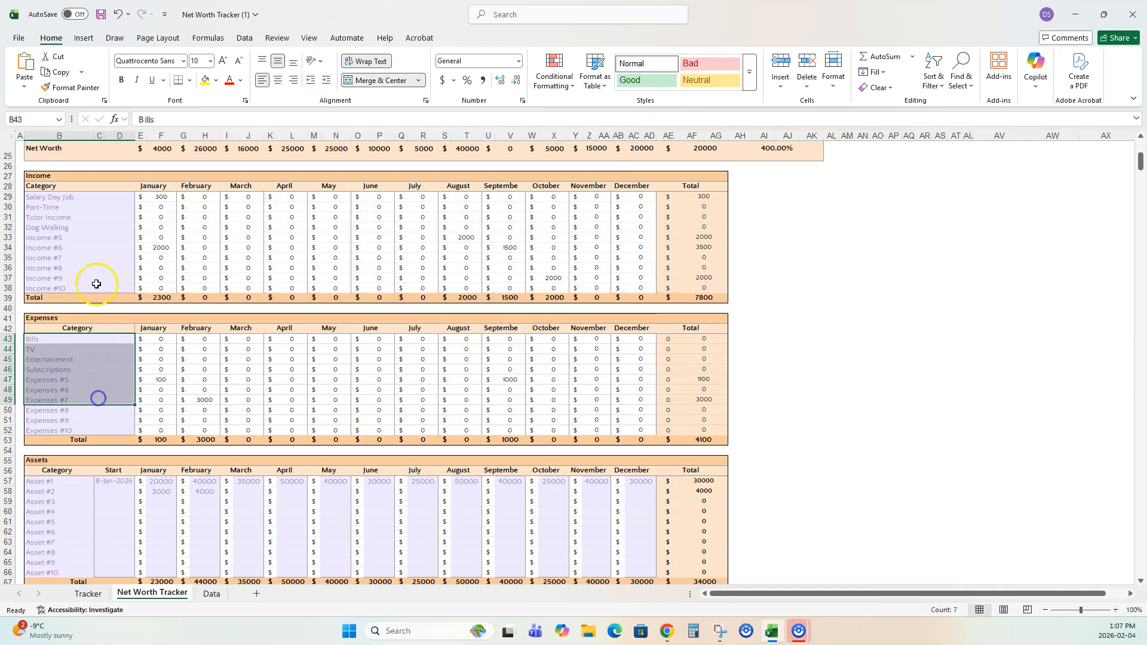
{"action": "left_click", "coordinate": [91, 199]}
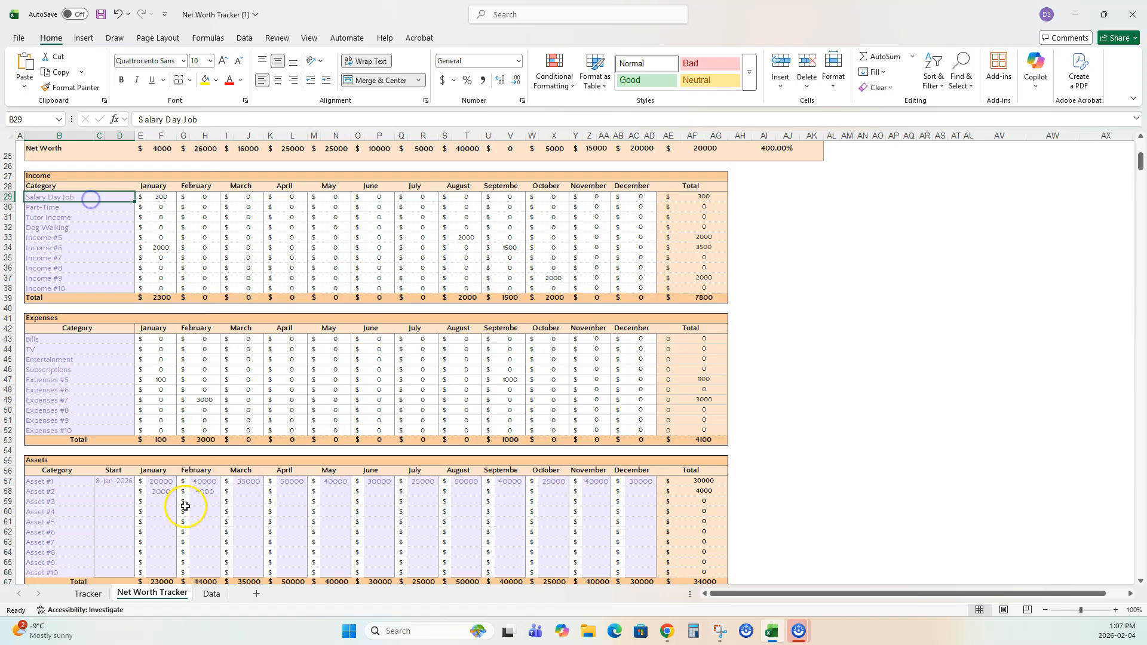
Review the Tracker sheet entries and the monthly formulas in the Income and Expenses tables that draw on them
{"action": "left_click", "coordinate": [89, 594]}
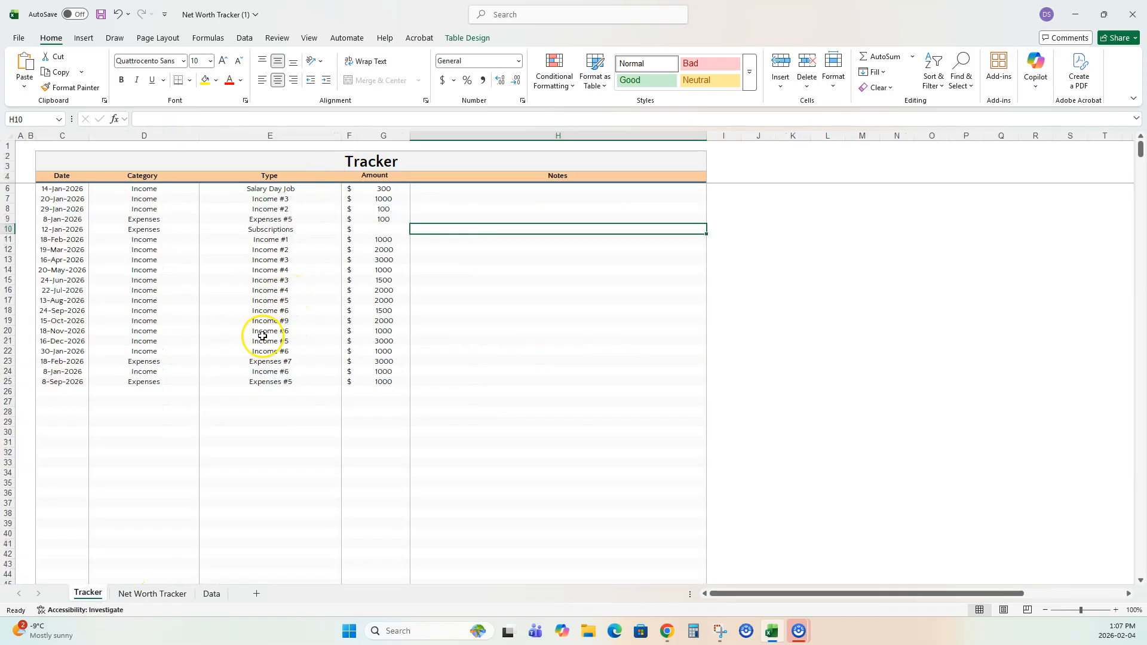
{"action": "left_click", "coordinate": [140, 597]}
{"action": "left_click_drag", "start_coordinate": [159, 198], "coordinate": [592, 285]}
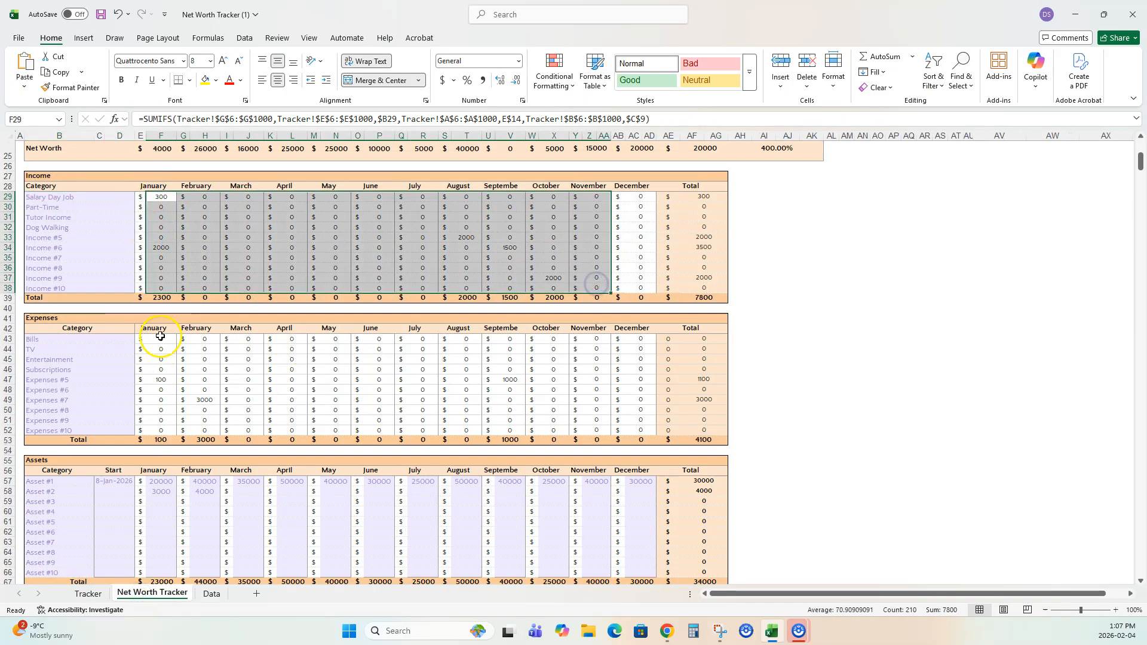
{"action": "left_click_drag", "start_coordinate": [159, 339], "coordinate": [633, 404]}
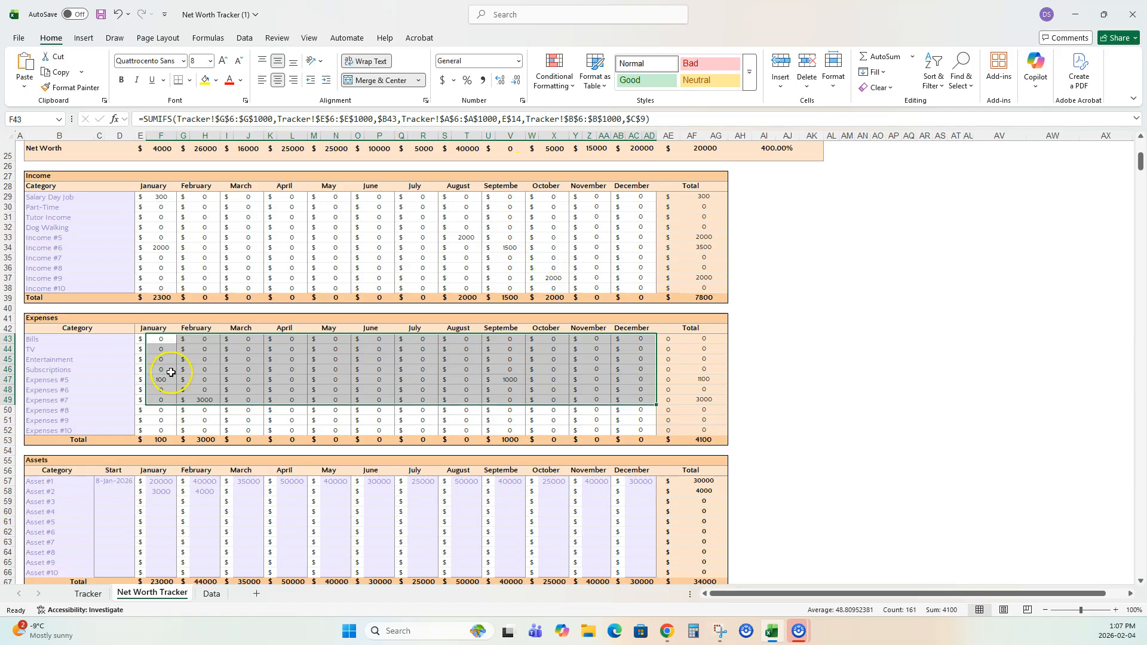
On the Tracker sheet, choose Income as the category and Salary Day Job as the type for the 14-Jan-2026 entry
{"action": "scroll", "coordinate": [326, 273], "scroll_direction": "up", "scroll_amount": 8}
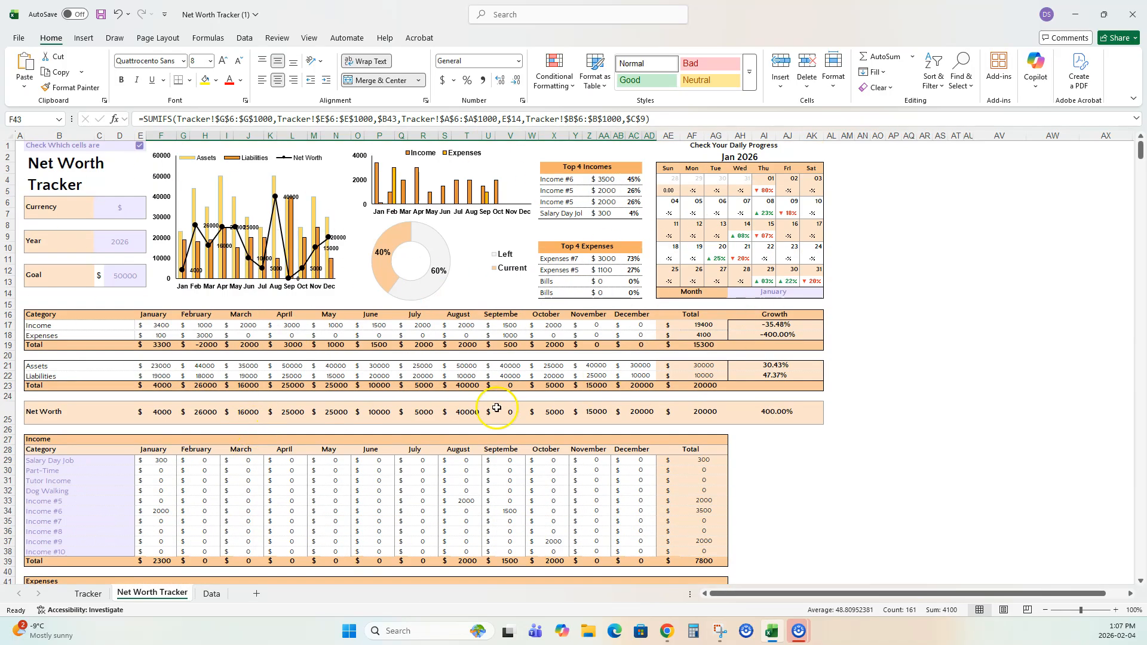
{"action": "left_click", "coordinate": [84, 593]}
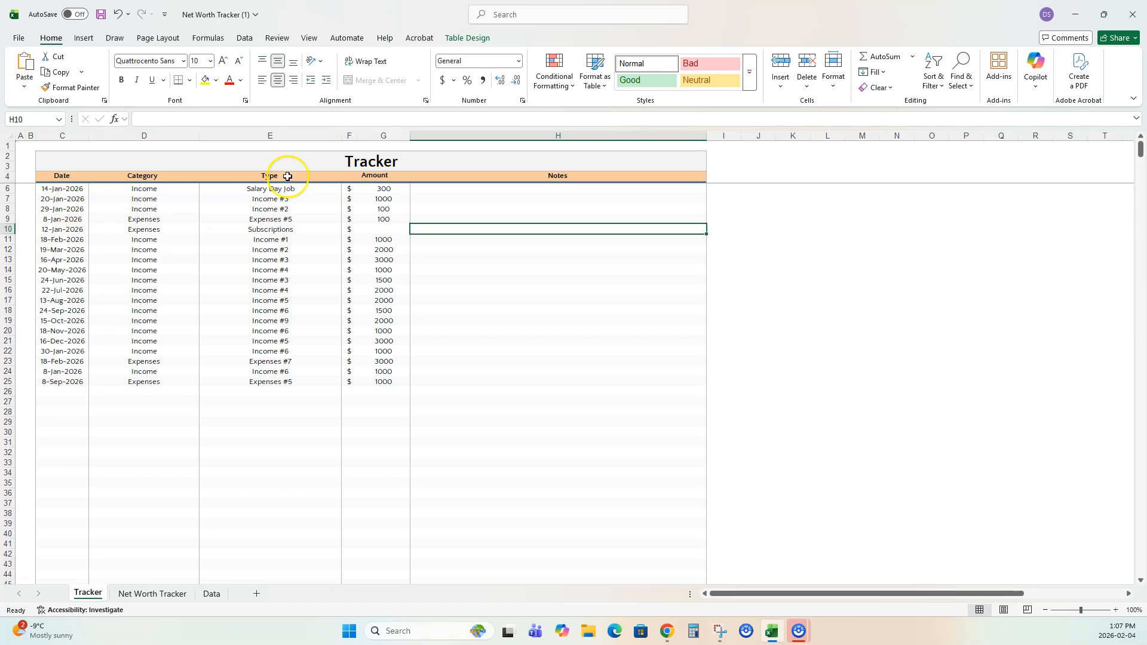
{"action": "left_click", "coordinate": [70, 189]}
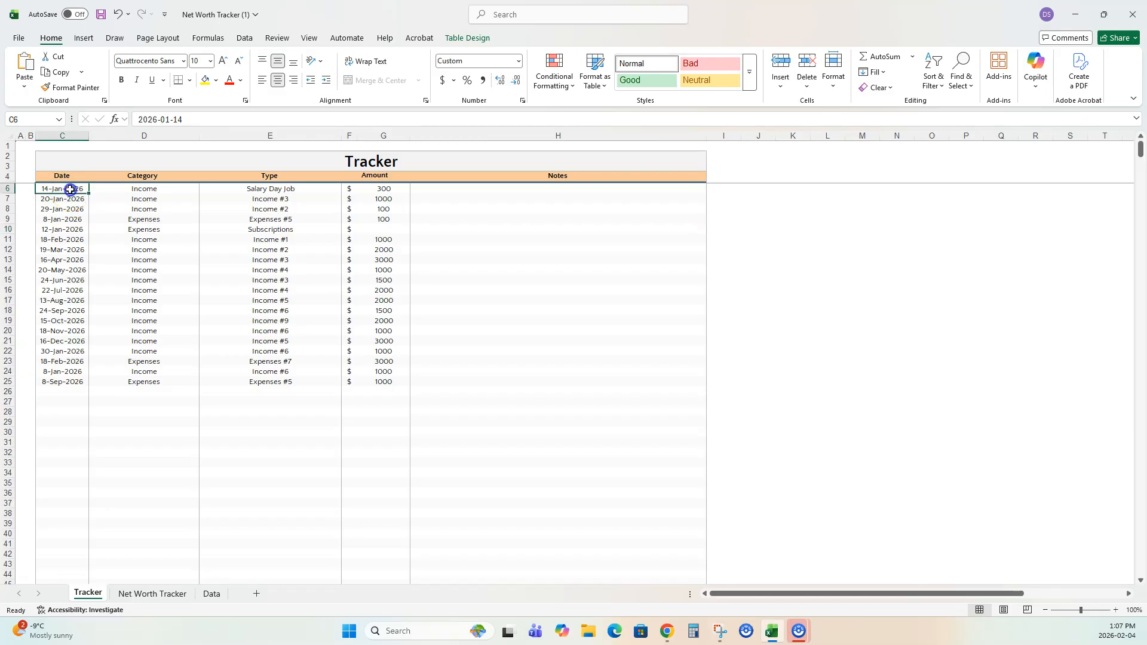
{"action": "left_click", "coordinate": [154, 188]}
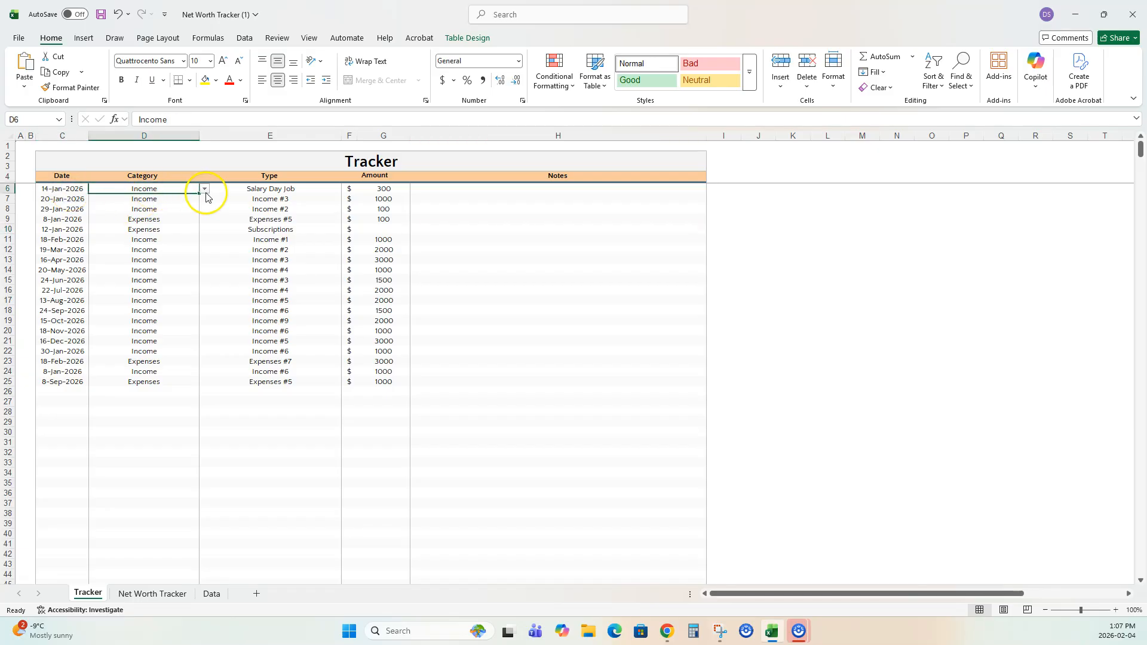
{"action": "left_click", "coordinate": [205, 189]}
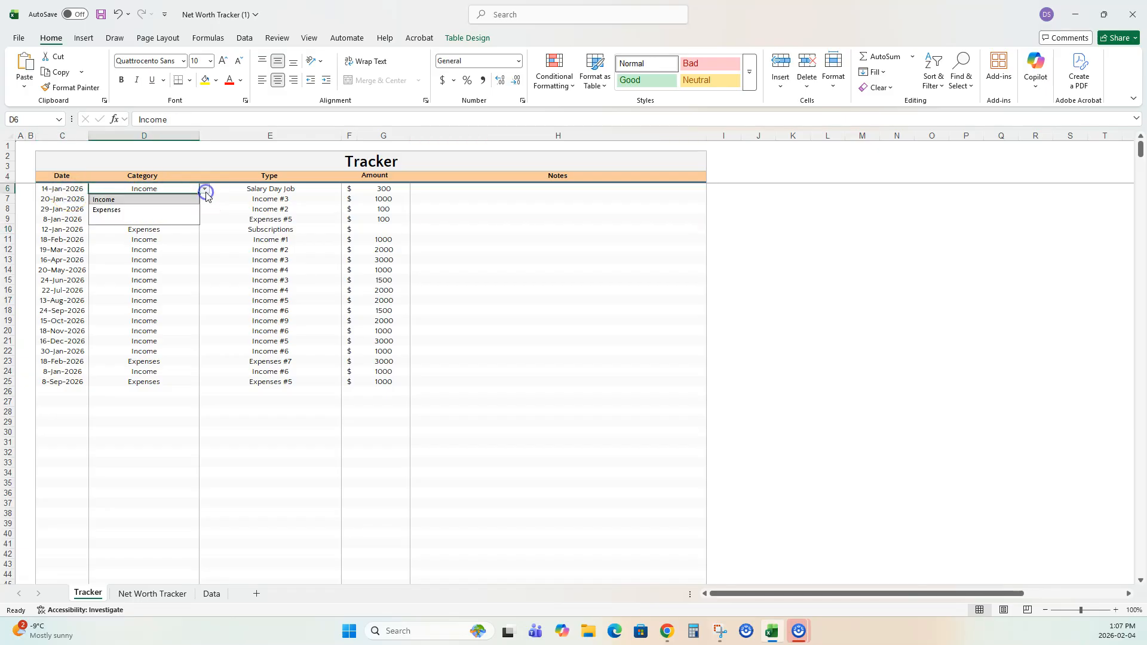
{"action": "left_click", "coordinate": [146, 202]}
{"action": "left_click", "coordinate": [337, 193]}
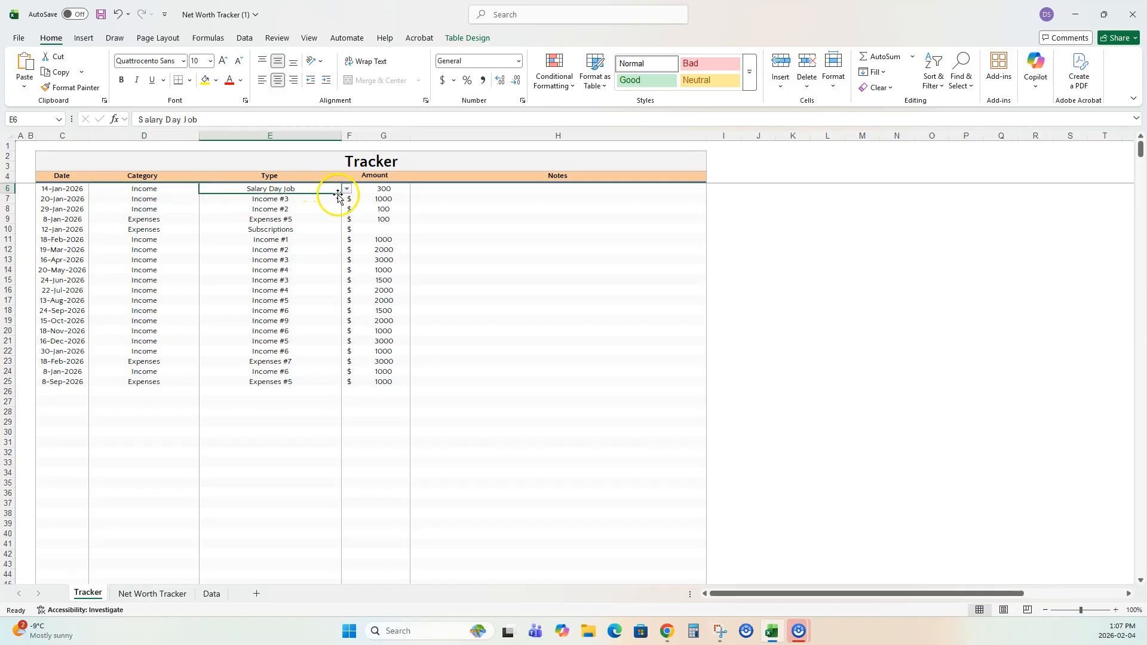
{"action": "left_click", "coordinate": [346, 189]}
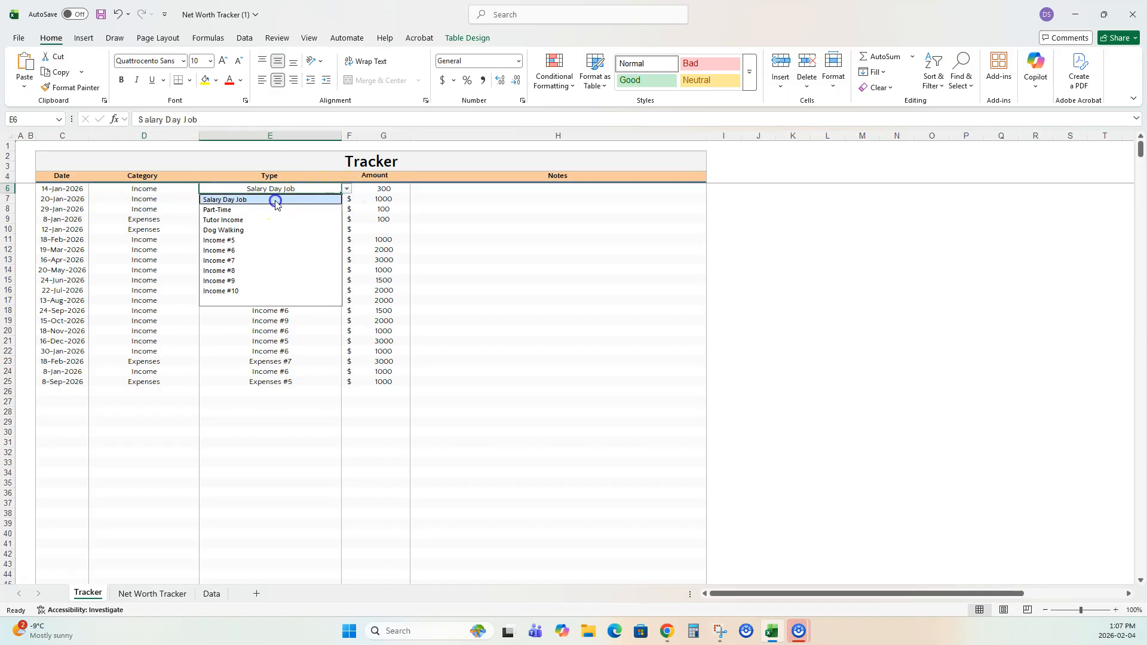
{"action": "left_click", "coordinate": [275, 201]}
Set the amount of the 14-Jan-2026 Salary Day Job entry to 3000
{"action": "left_click", "coordinate": [383, 191]}
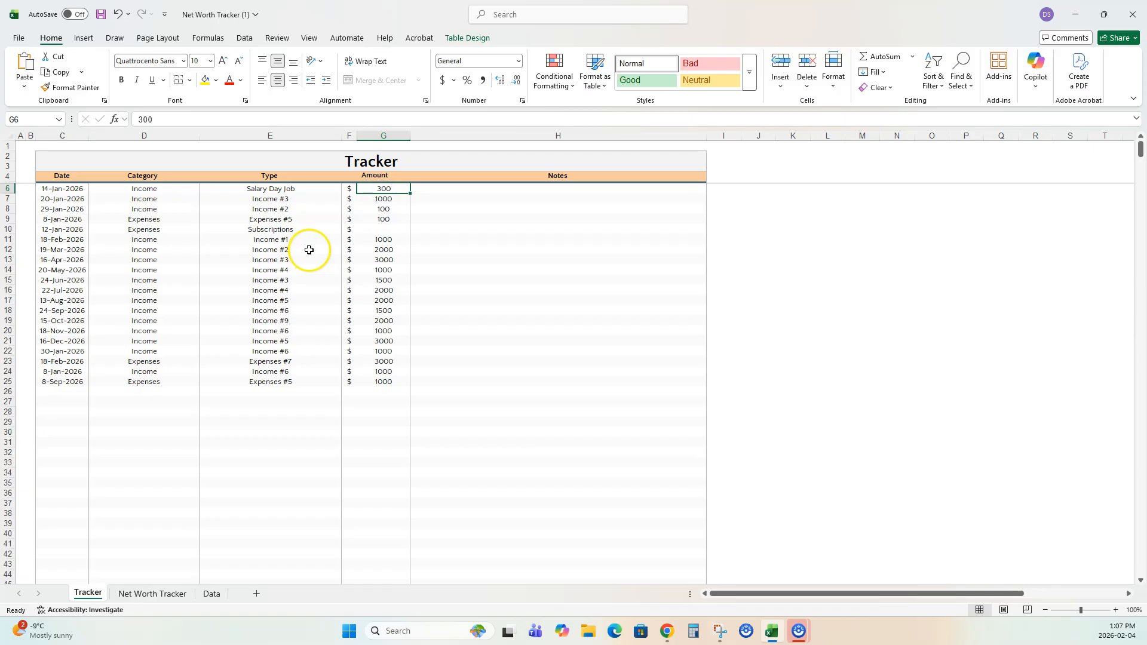
{"action": "type", "text": "300"}
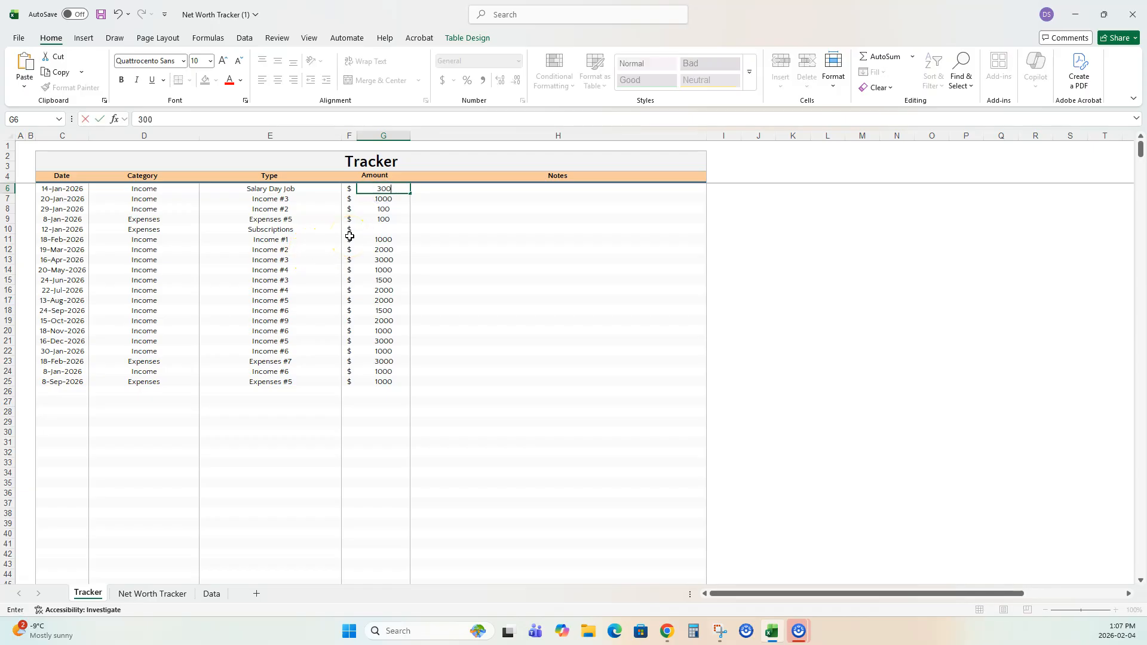
{"action": "type", "text": "0"}
{"action": "key", "text": "Return"}
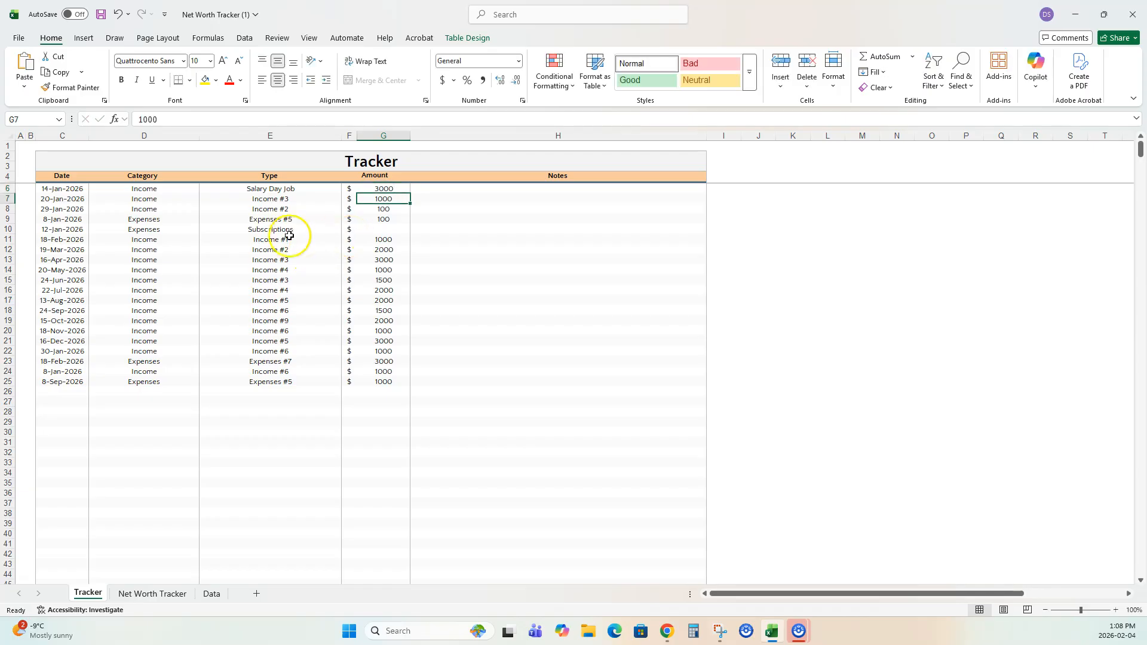
Change the type of the 20-Jan-2026 income entry to Part-Time, keeping its amount
{"action": "left_click", "coordinate": [75, 200]}
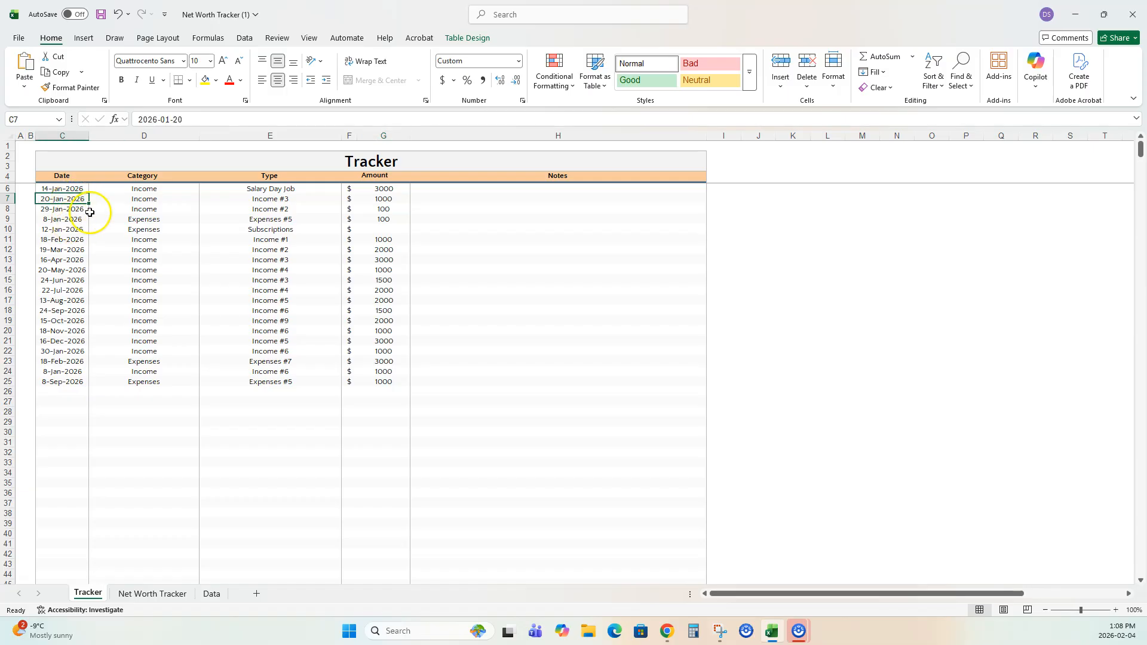
{"action": "left_click", "coordinate": [144, 199]}
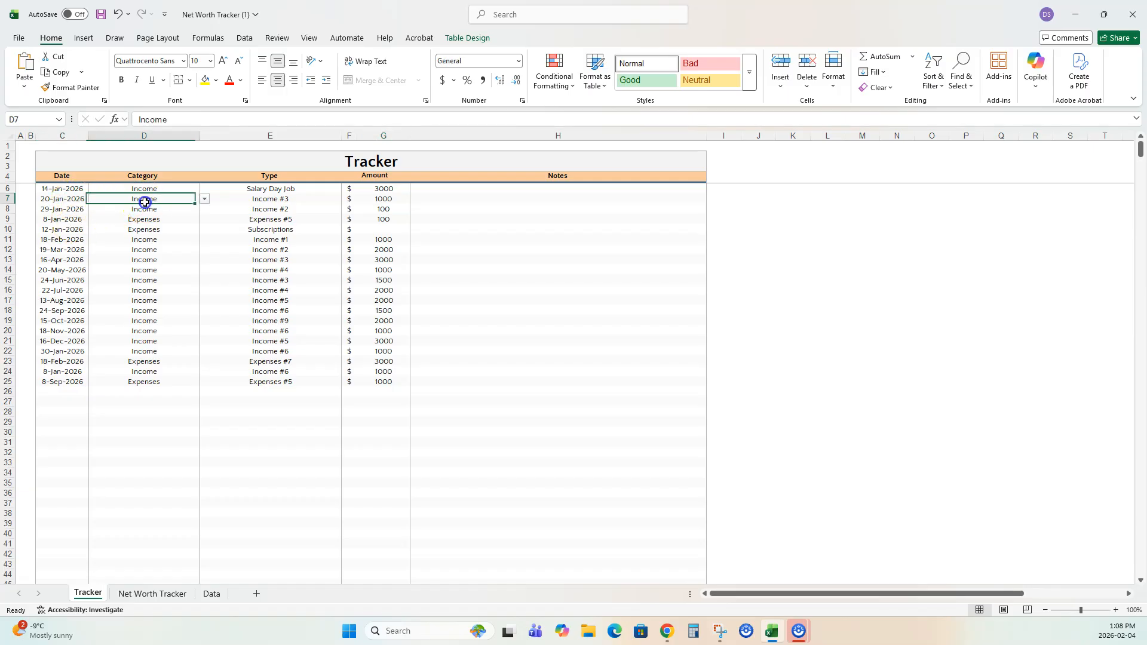
{"action": "left_click", "coordinate": [273, 201]}
{"action": "left_click", "coordinate": [346, 199]}
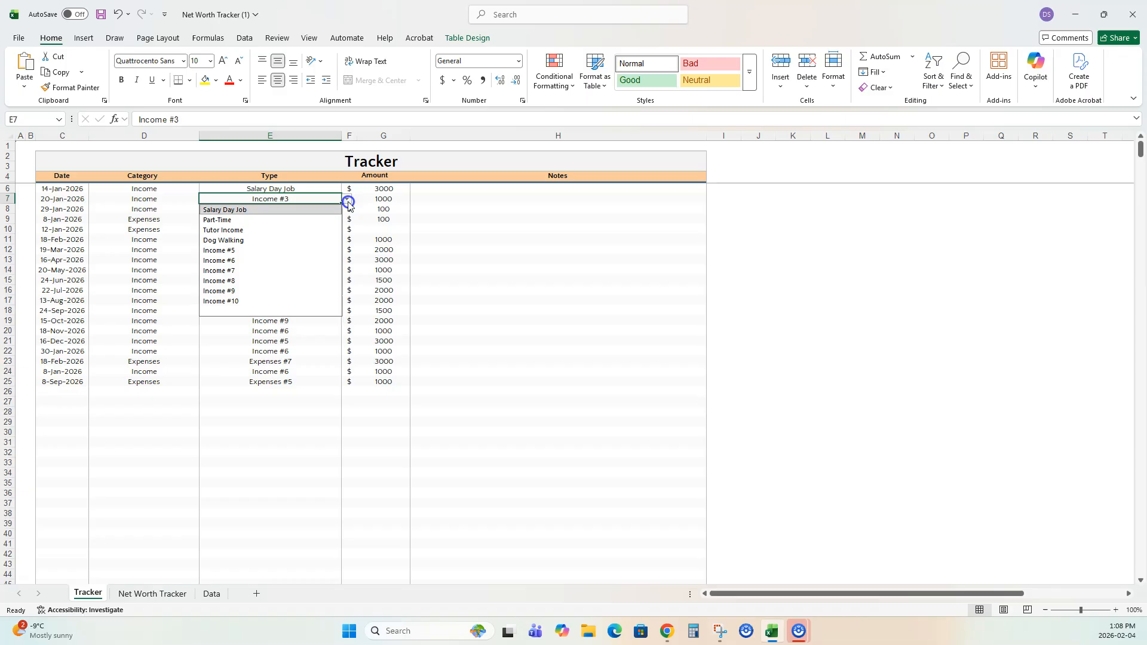
{"action": "left_click", "coordinate": [281, 220]}
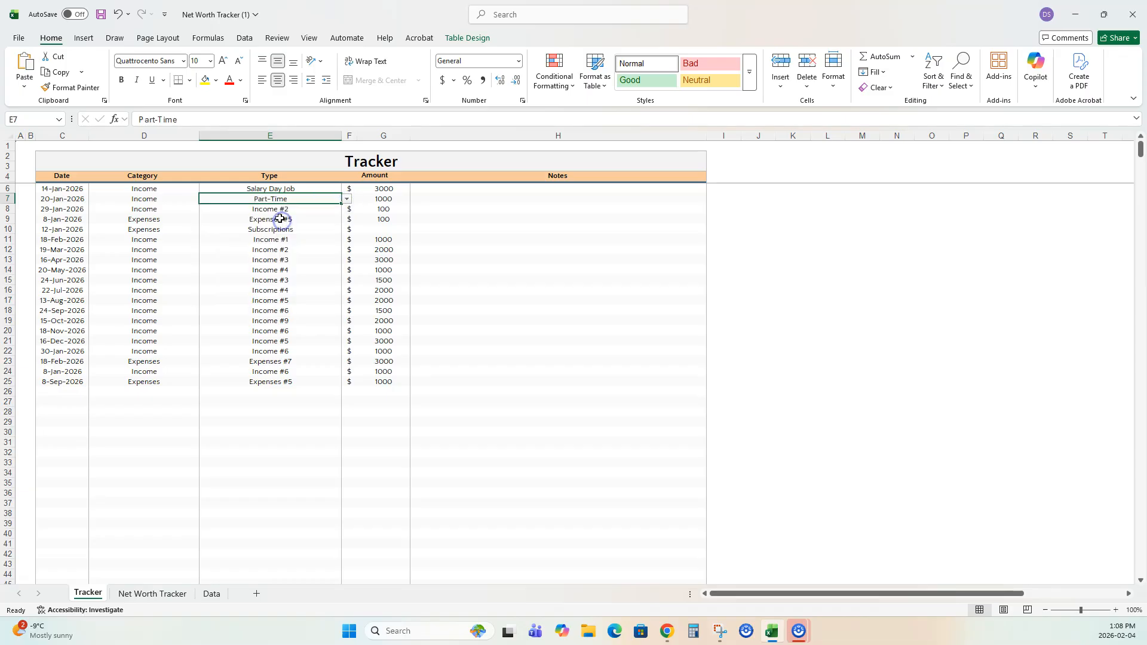
{"action": "left_click", "coordinate": [384, 199]}
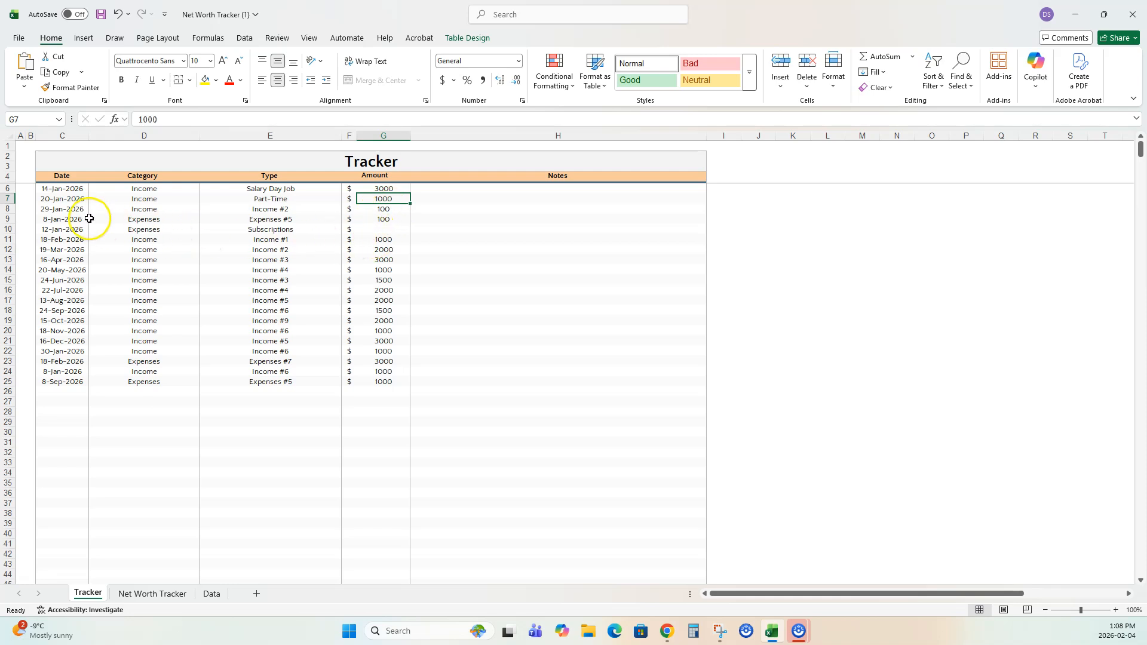
Change the type of the 29-Jan-2026 income entry to Tutor Income, keeping its amount
{"action": "left_click", "coordinate": [72, 208]}
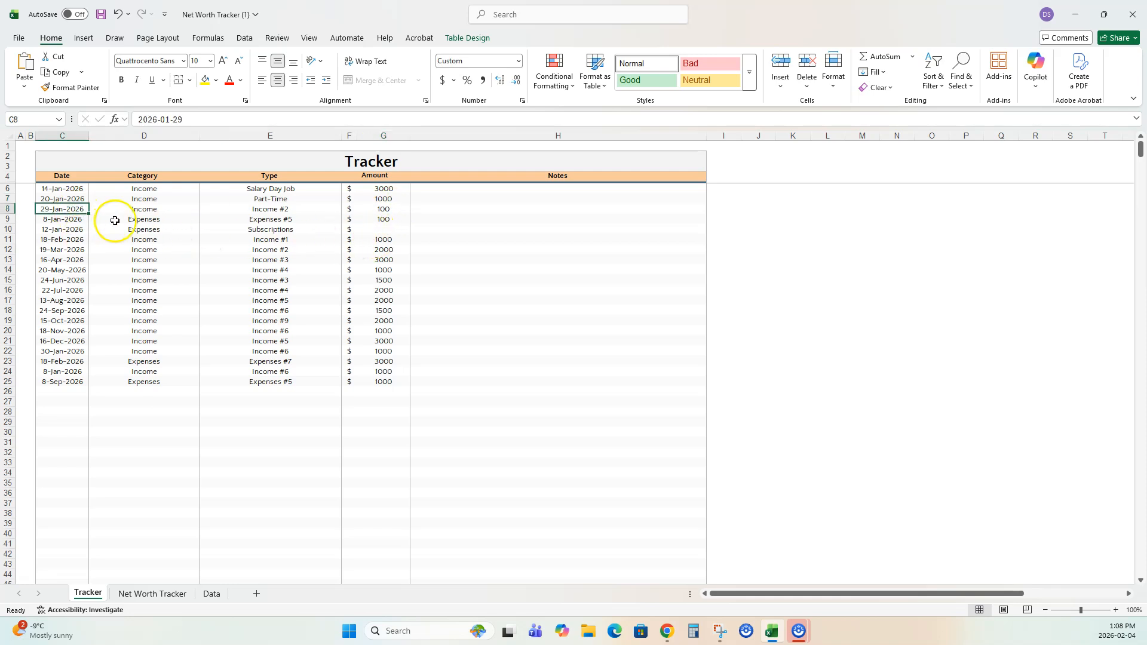
{"action": "left_click", "coordinate": [142, 211]}
{"action": "left_click", "coordinate": [270, 210]}
{"action": "left_click", "coordinate": [347, 209]}
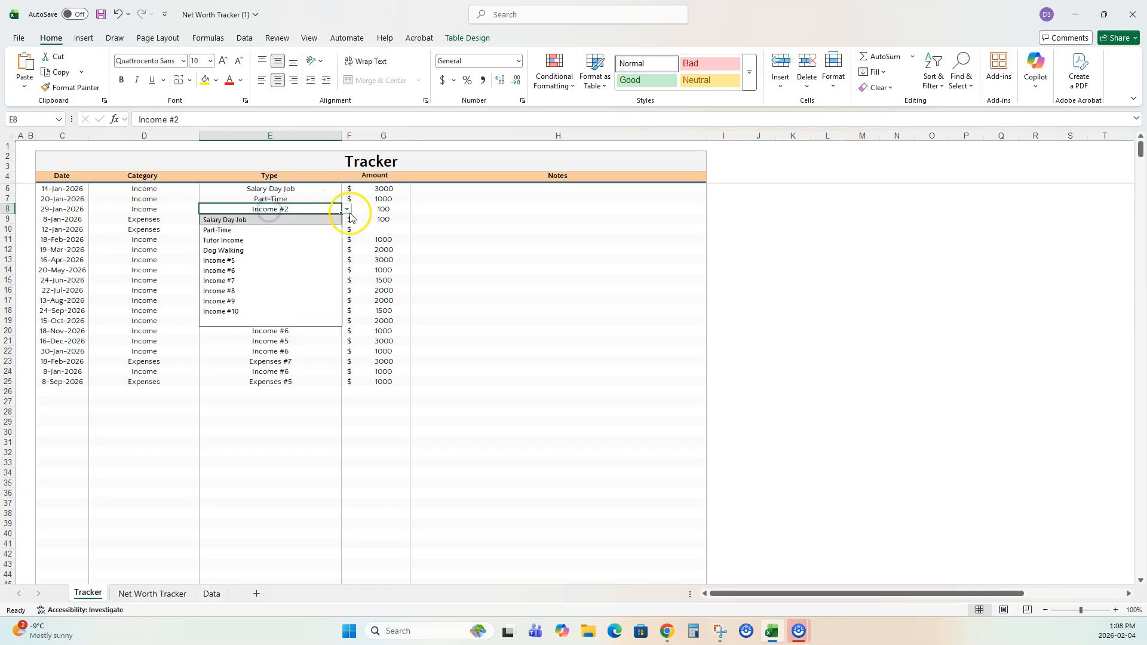
{"action": "left_click", "coordinate": [279, 240]}
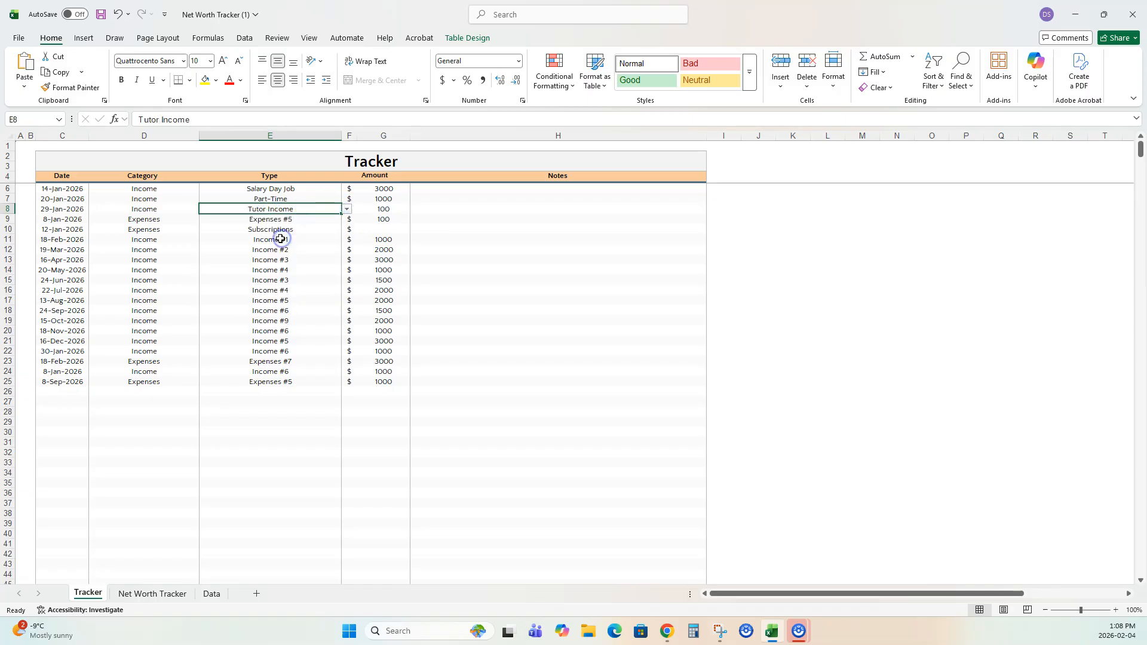
{"action": "left_click", "coordinate": [385, 210]}
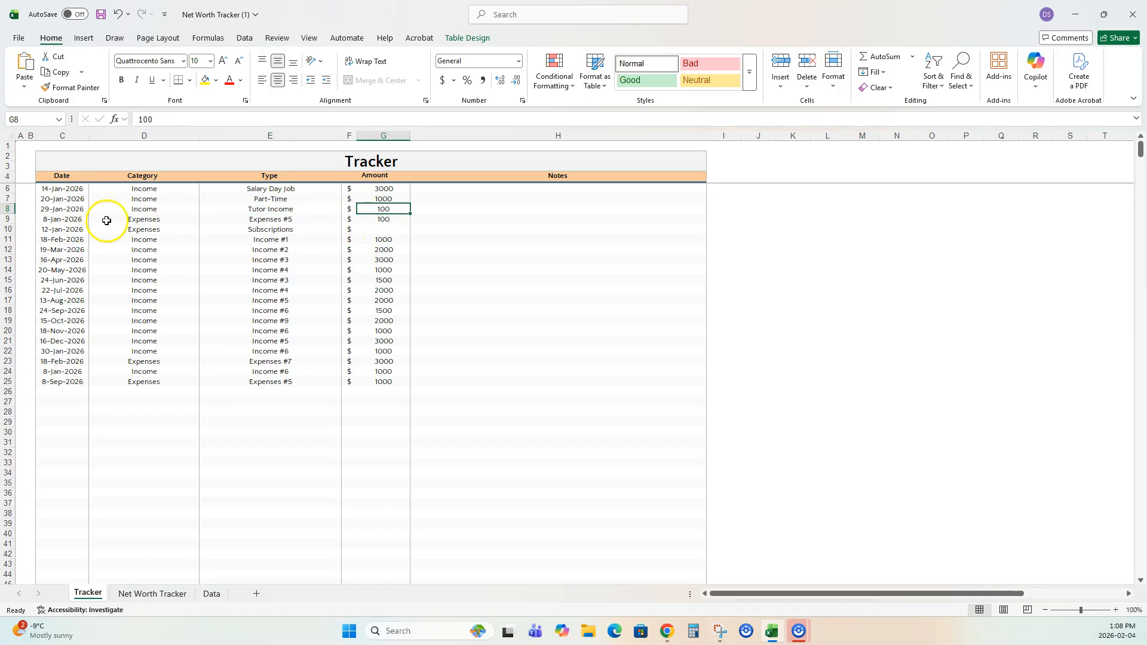
Choose Expenses as the category and Bills as the type for the 8-Jan-2026 entry in row 9
{"action": "left_click", "coordinate": [79, 218]}
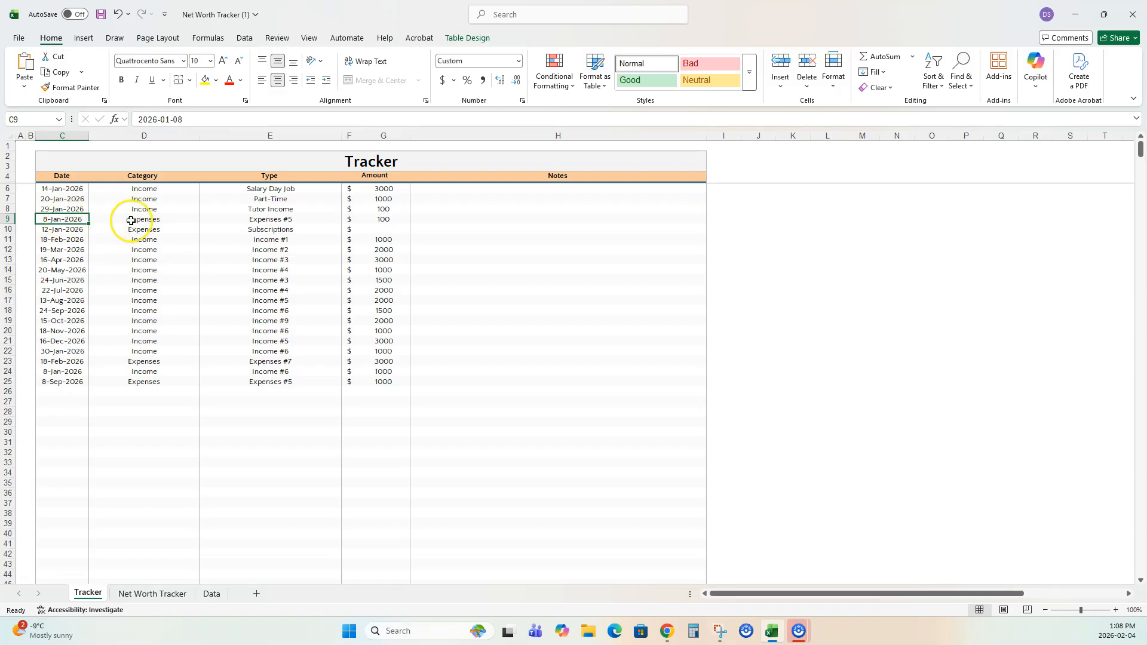
{"action": "left_click", "coordinate": [154, 219]}
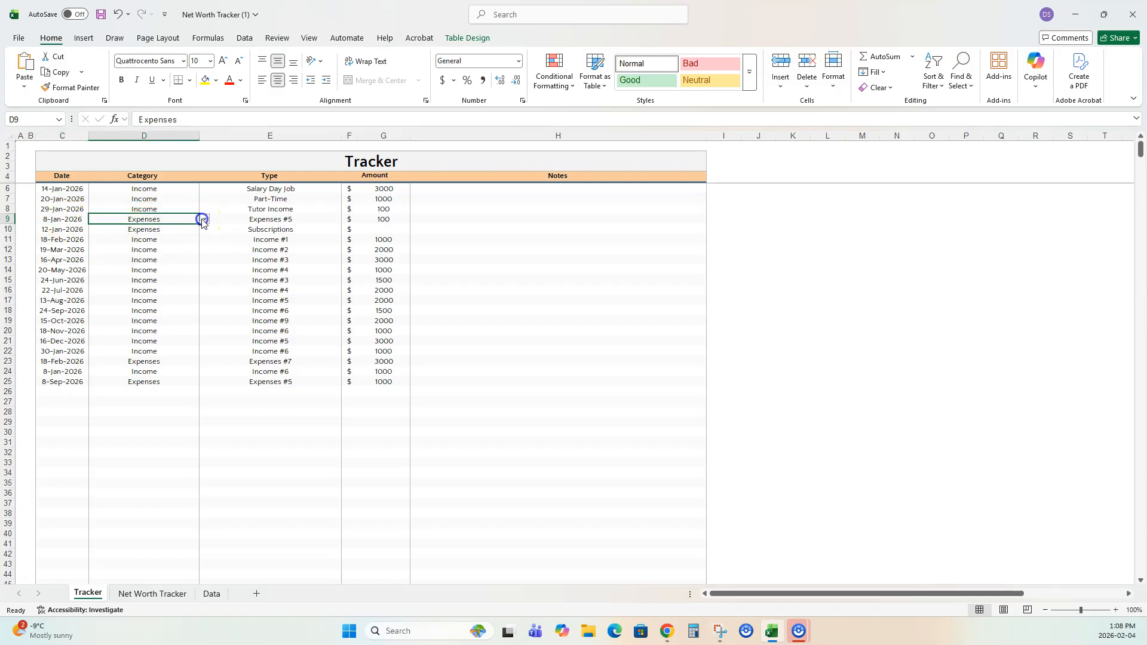
{"action": "left_click", "coordinate": [203, 220]}
{"action": "left_click", "coordinate": [119, 241]}
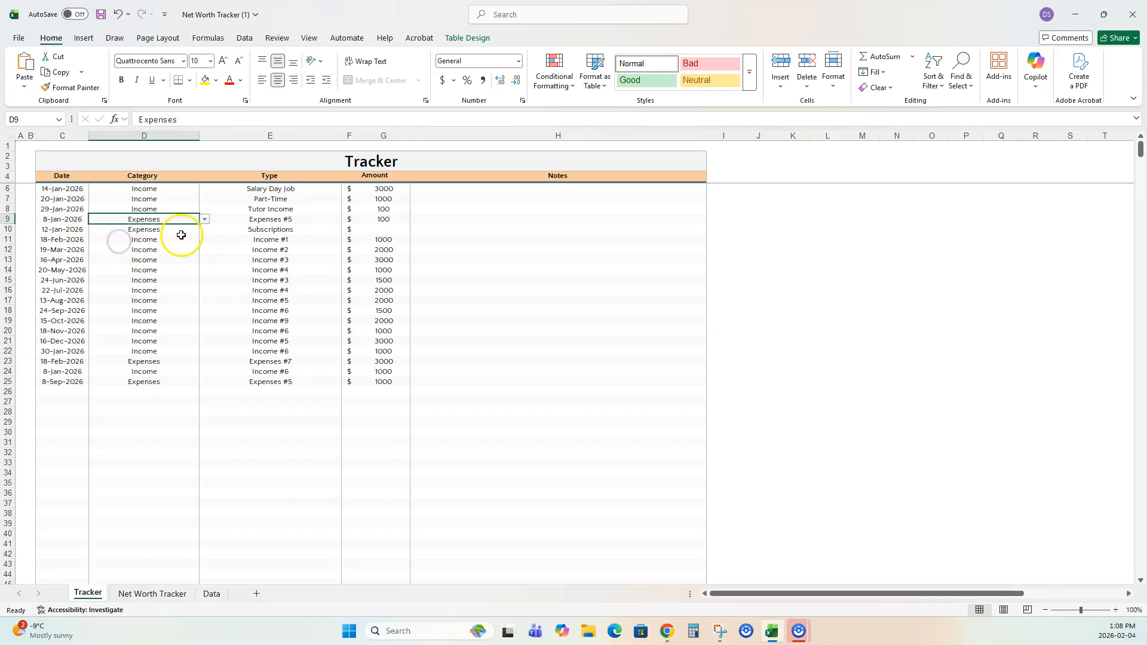
{"action": "left_click", "coordinate": [286, 221]}
{"action": "left_click", "coordinate": [345, 220]}
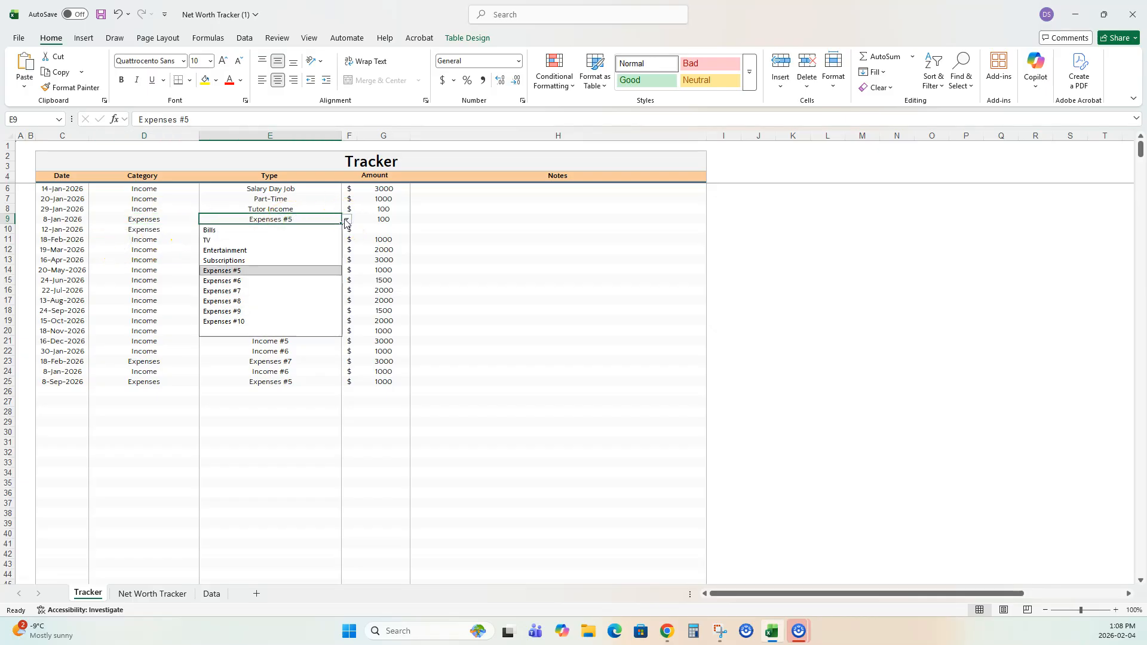
{"action": "left_click", "coordinate": [261, 232]}
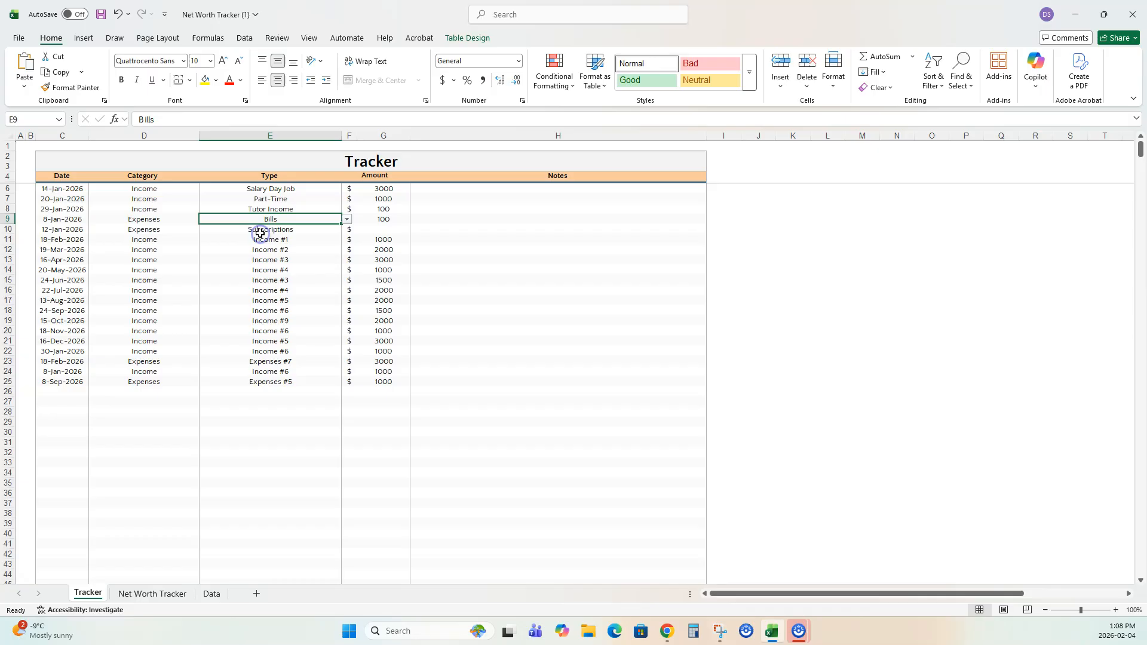
{"action": "left_click", "coordinate": [378, 217]}
Choose Expenses as the category of the 12-Jan-2026 Subscriptions entry and enter an amount of 200
{"action": "left_click", "coordinate": [77, 232]}
{"action": "left_click", "coordinate": [134, 233]}
{"action": "left_click", "coordinate": [203, 230]}
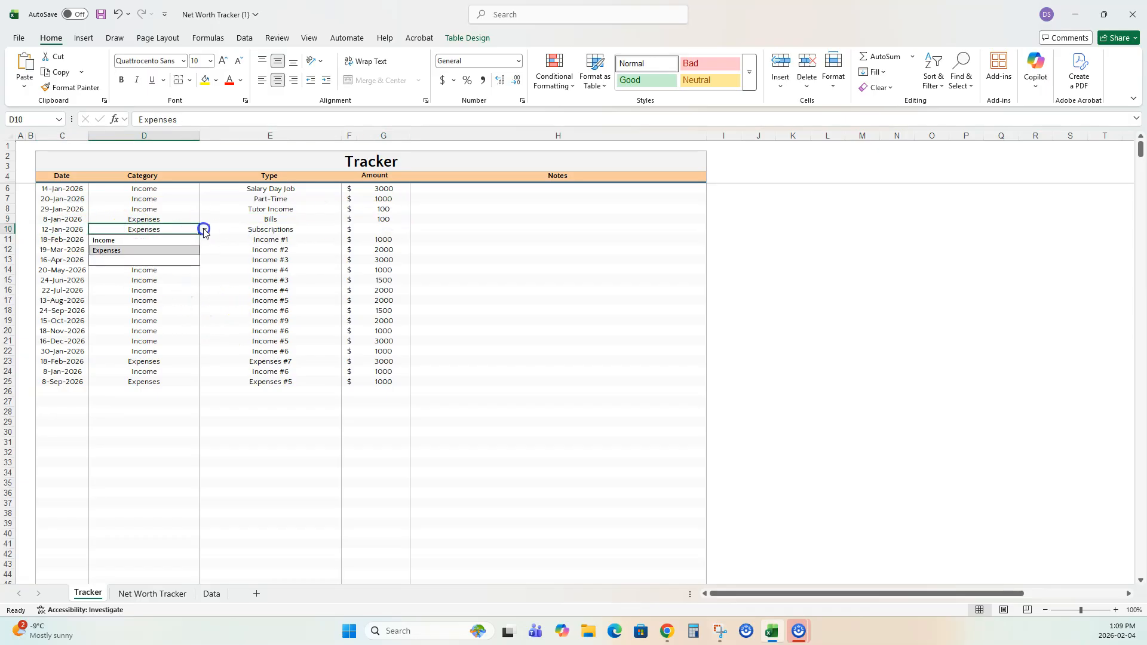
{"action": "left_click", "coordinate": [118, 251]}
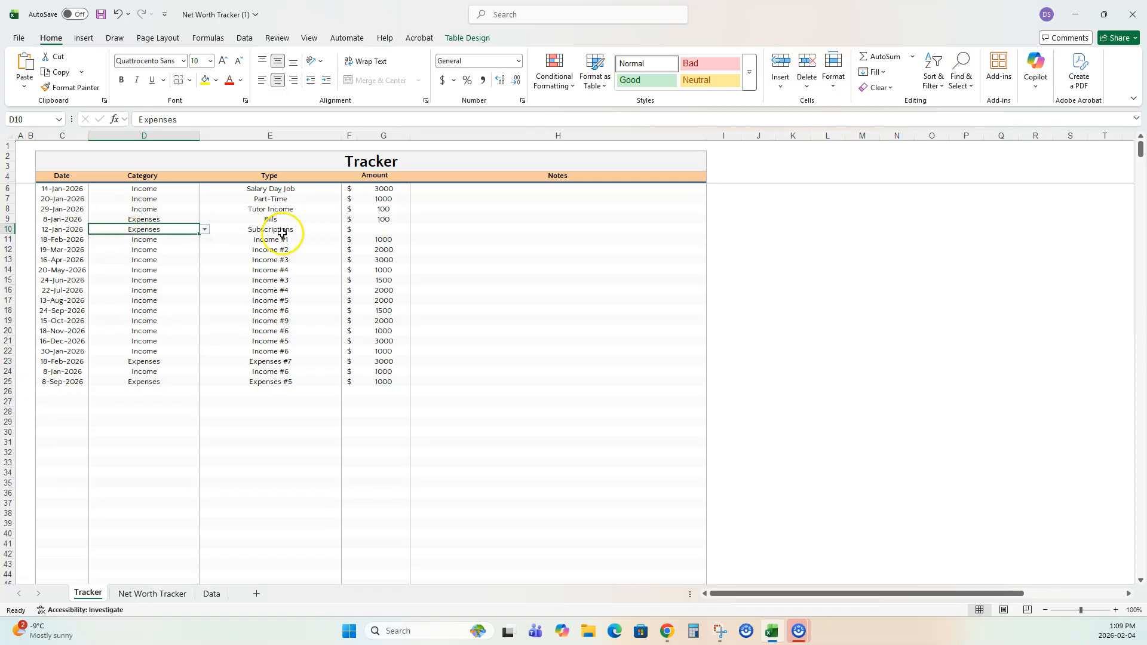
{"action": "left_click", "coordinate": [282, 232]}
{"action": "left_click", "coordinate": [370, 233]}
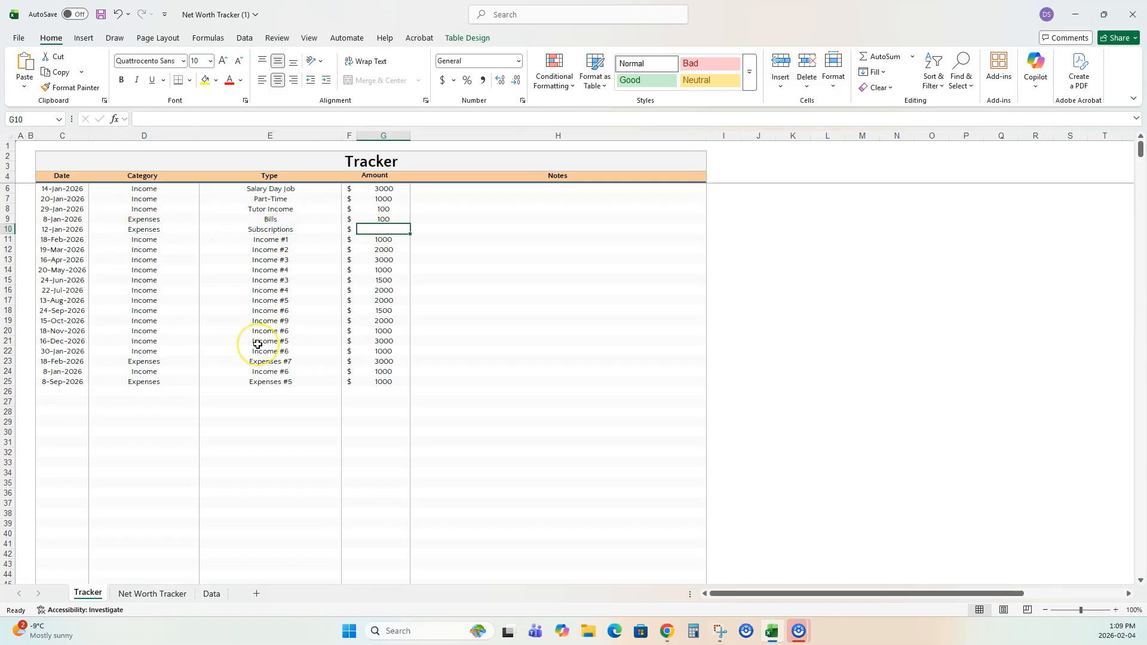
{"action": "type", "text": "200"}
{"action": "key", "text": "Return"}
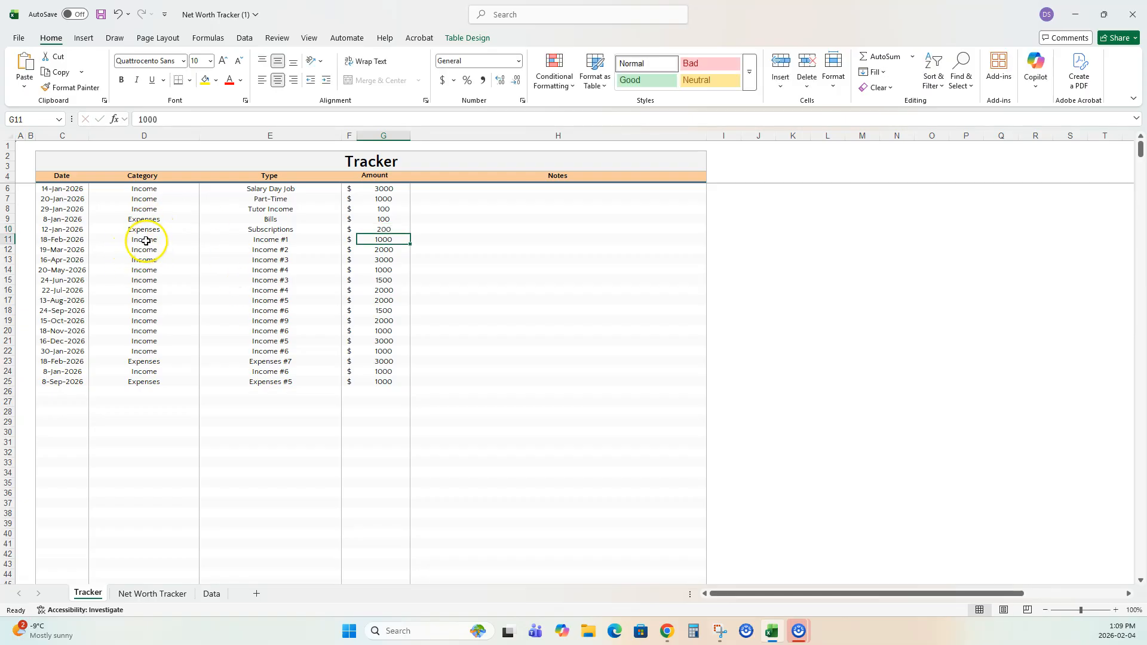
Start a new Tracker entry in the first empty row with the date 5-Jan-2026
{"action": "left_click", "coordinate": [74, 393]}
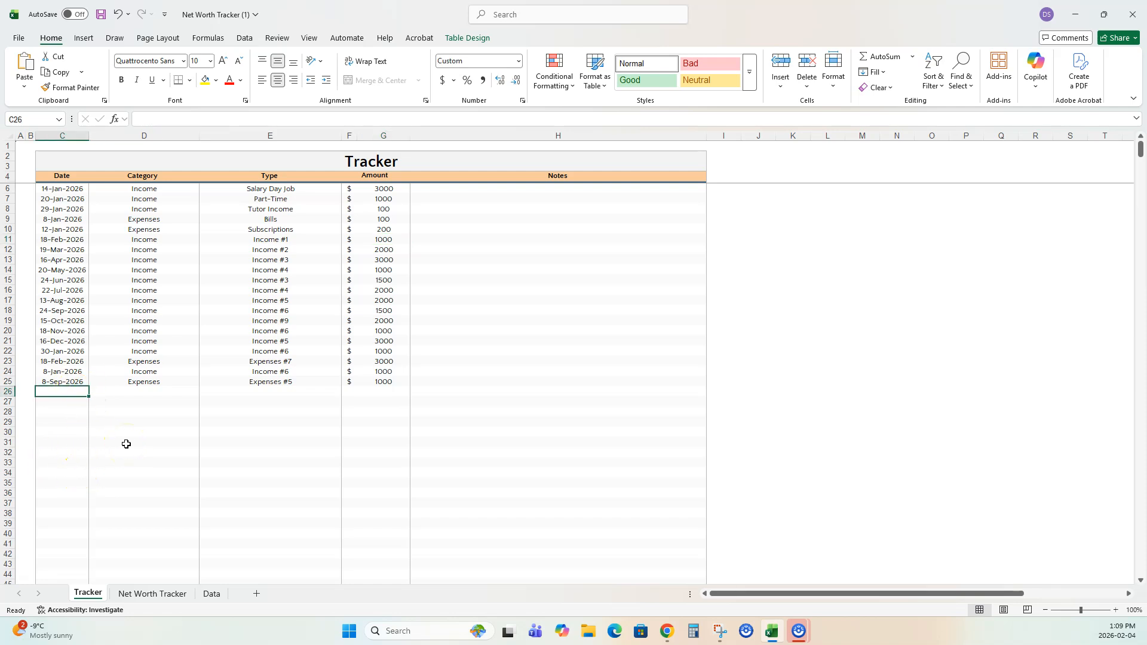
{"action": "type", "text": "jan 5,"}
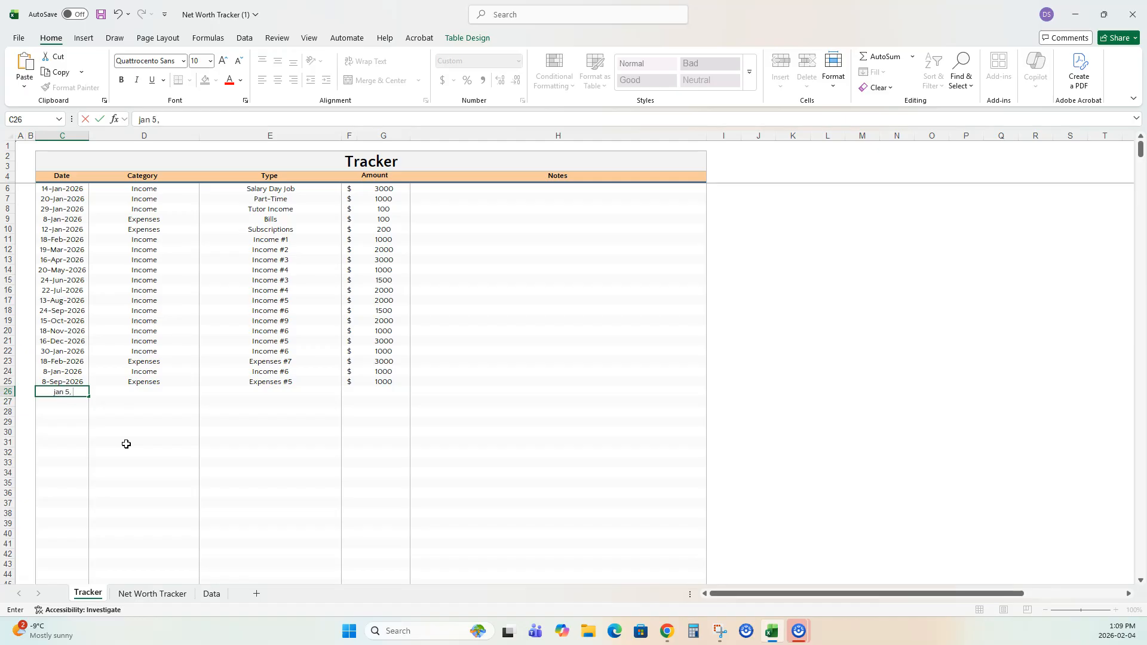
{"action": "key", "text": "Return"}
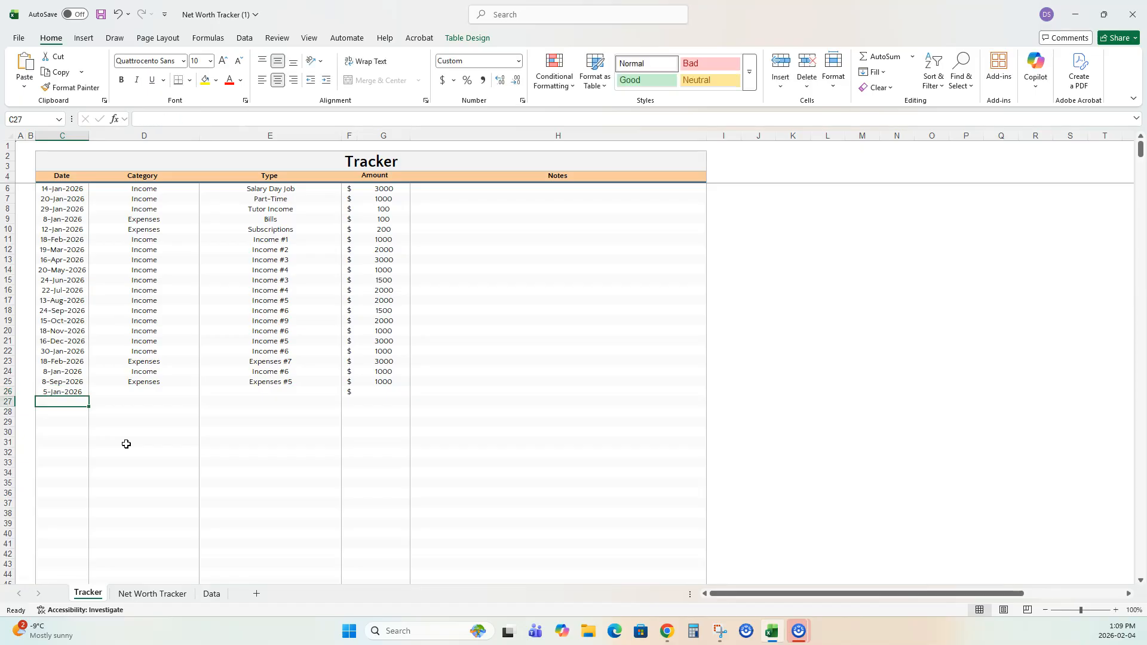
{"action": "key", "text": "Up"}
{"action": "key", "text": "Right"}
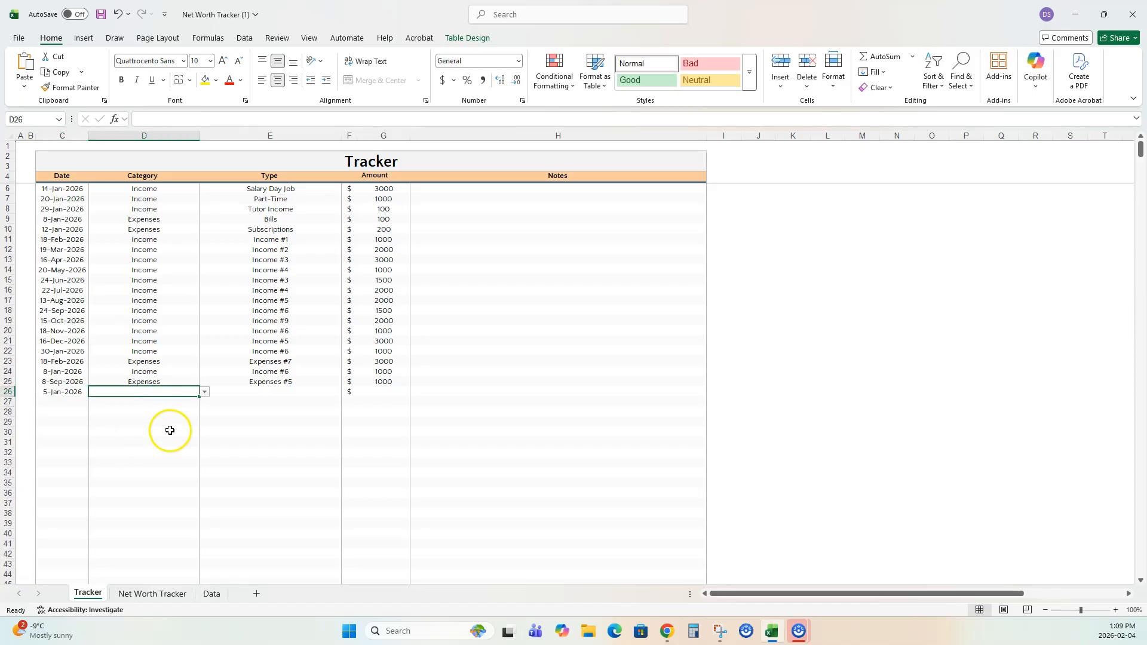
Complete the 5-Jan-2026 Tracker entry with category Income, type Salary Day Job and an amount of 1000
{"action": "left_click", "coordinate": [204, 391]}
{"action": "left_click", "coordinate": [162, 403]}
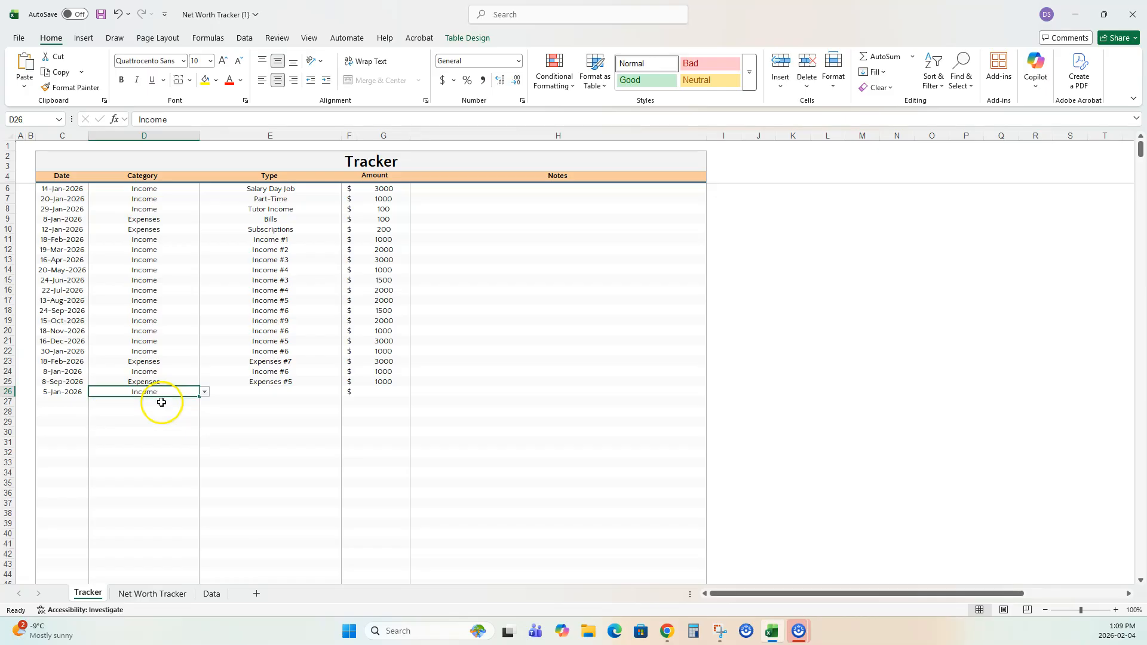
{"action": "left_click", "coordinate": [272, 395]}
{"action": "left_click", "coordinate": [346, 392]}
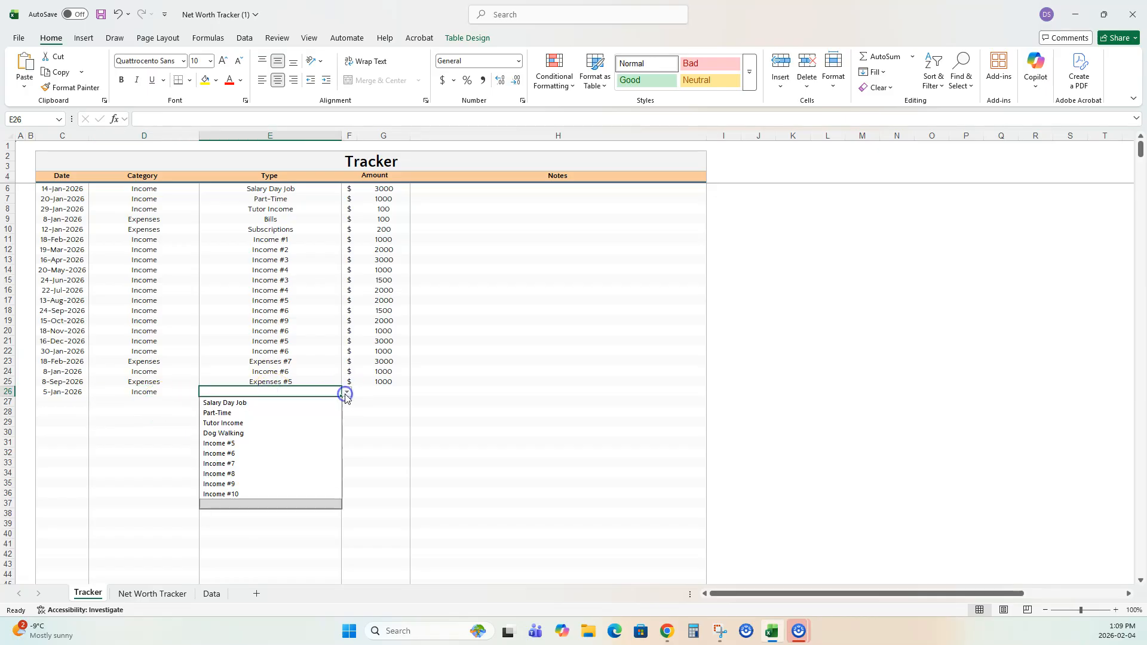
{"action": "left_click", "coordinate": [285, 405]}
{"action": "left_click", "coordinate": [381, 395]}
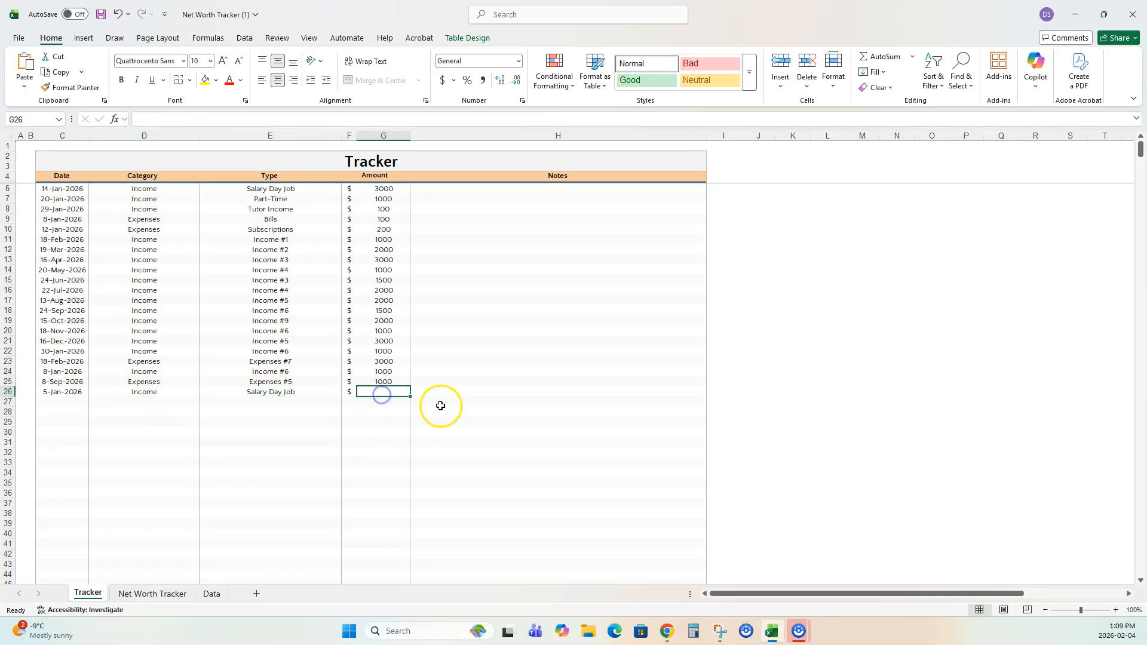
{"action": "type", "text": "1000"}
{"action": "key", "text": "Return"}
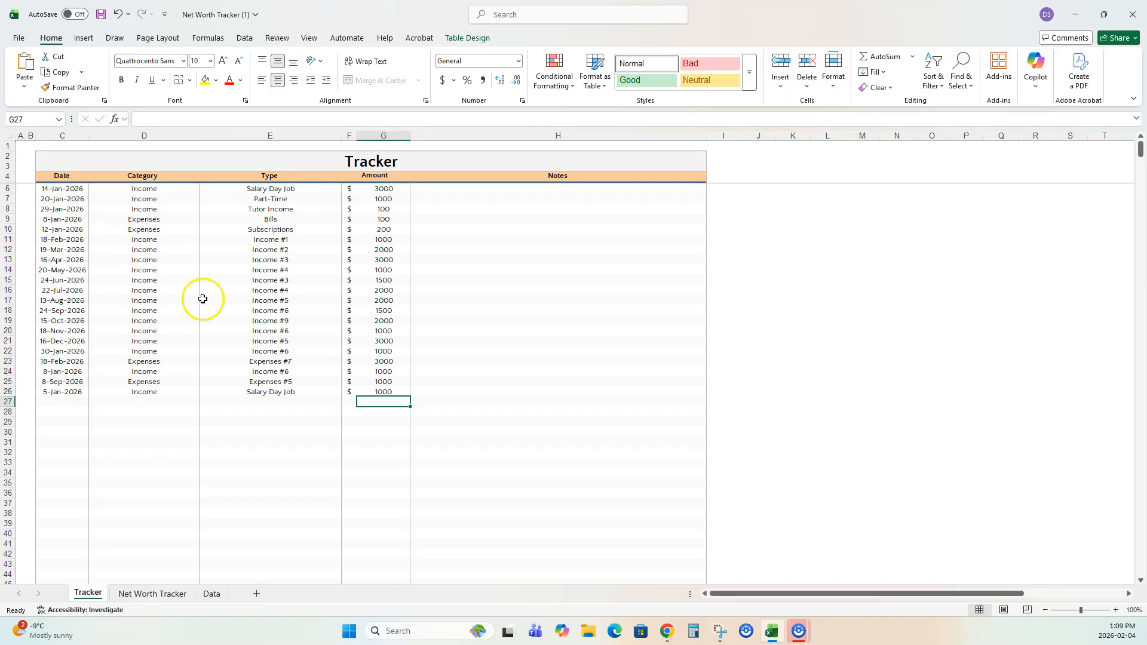
Check the January amounts of Salary Day Job and the other income categories in the Net Worth Tracker sheet's Income table
{"action": "left_click", "coordinate": [153, 593]}
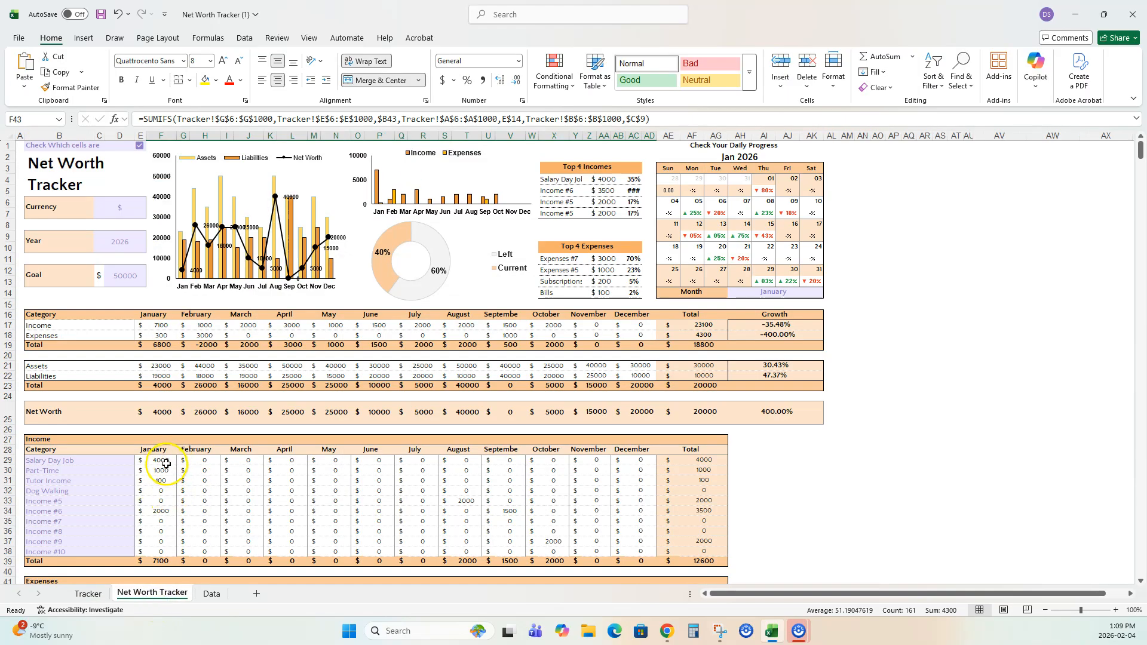
{"action": "left_click", "coordinate": [166, 464]}
{"action": "left_click", "coordinate": [168, 471]}
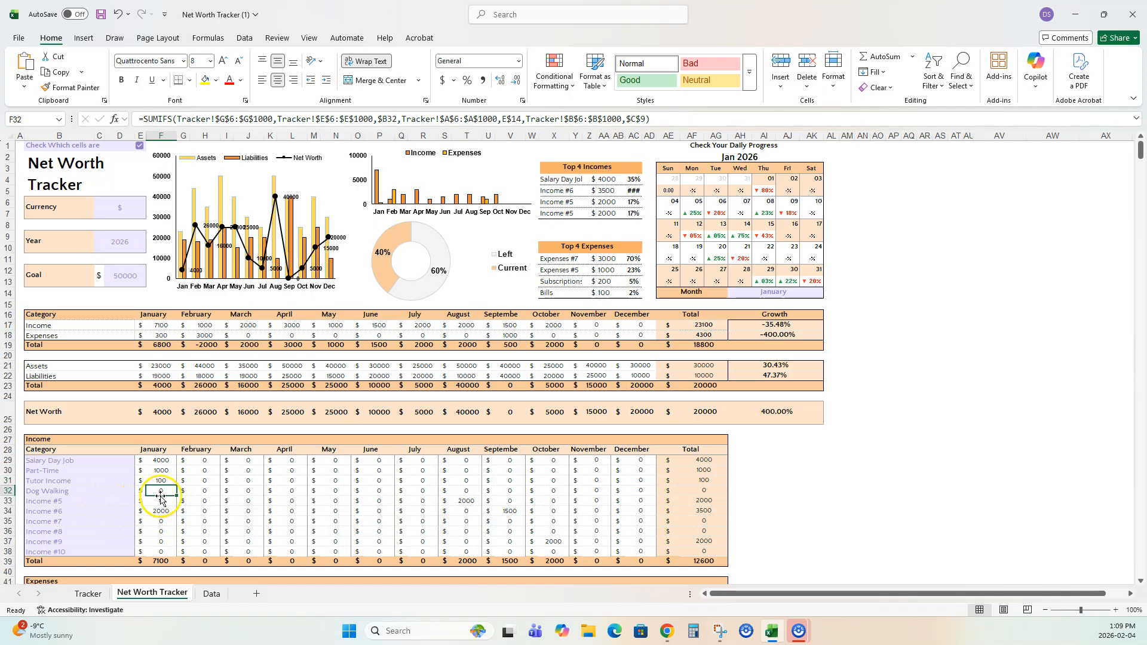
Change the type of the 5-Jan-2026 entry on the Tracker sheet to Dog Walking
{"action": "left_click", "coordinate": [87, 593]}
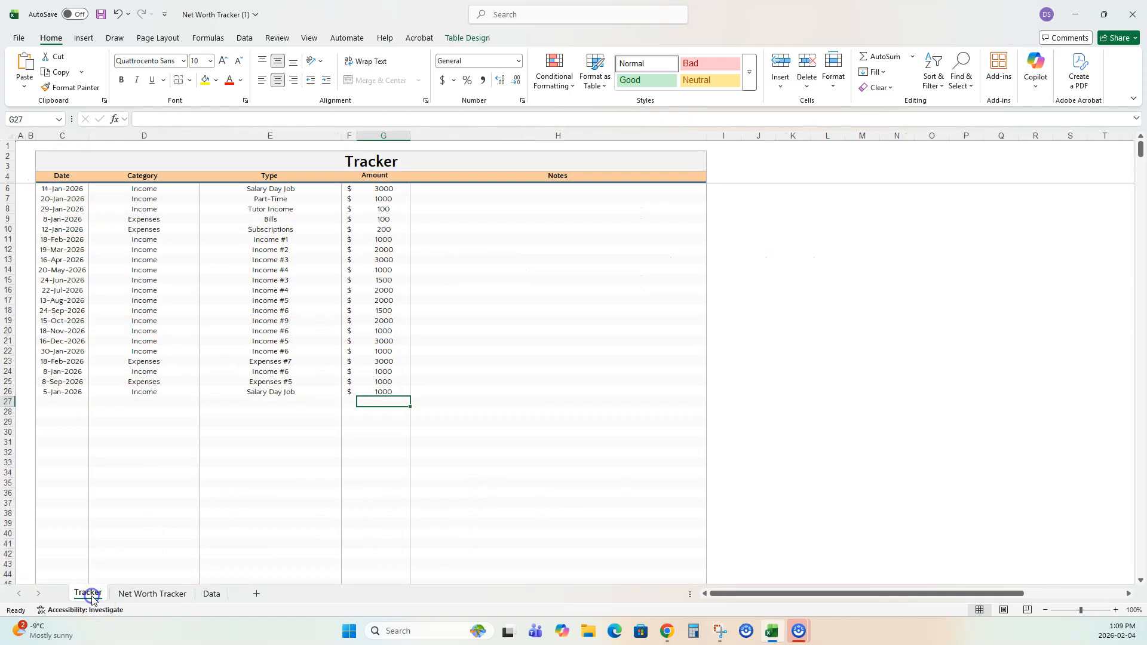
{"action": "left_click", "coordinate": [294, 394]}
{"action": "left_click", "coordinate": [346, 392]}
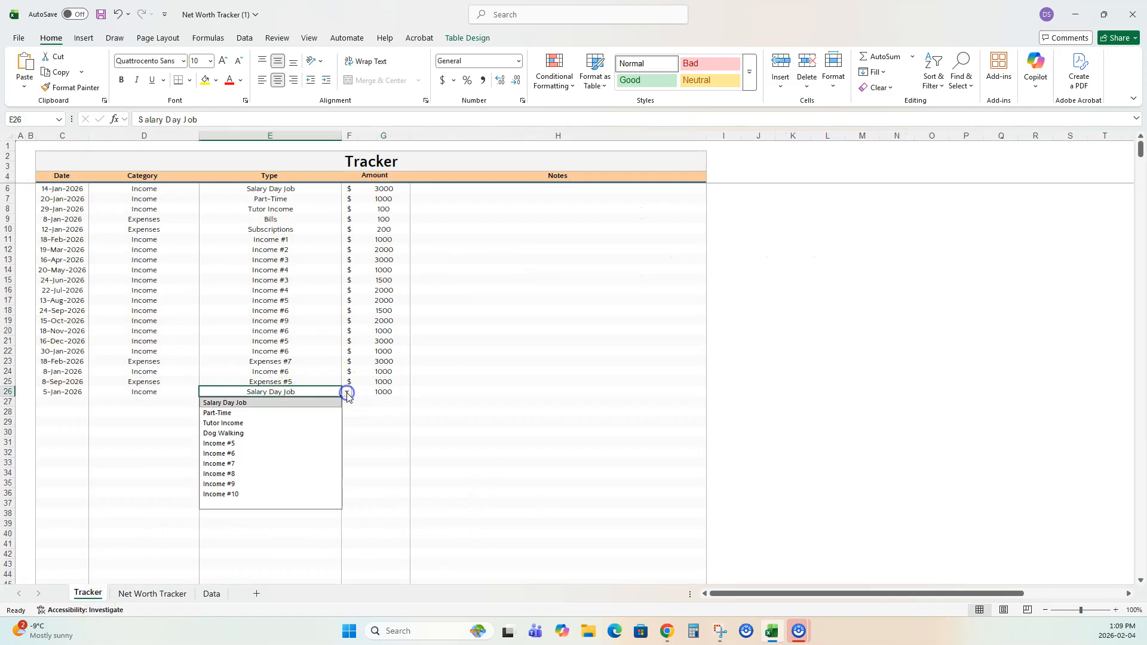
{"action": "left_click", "coordinate": [267, 433]}
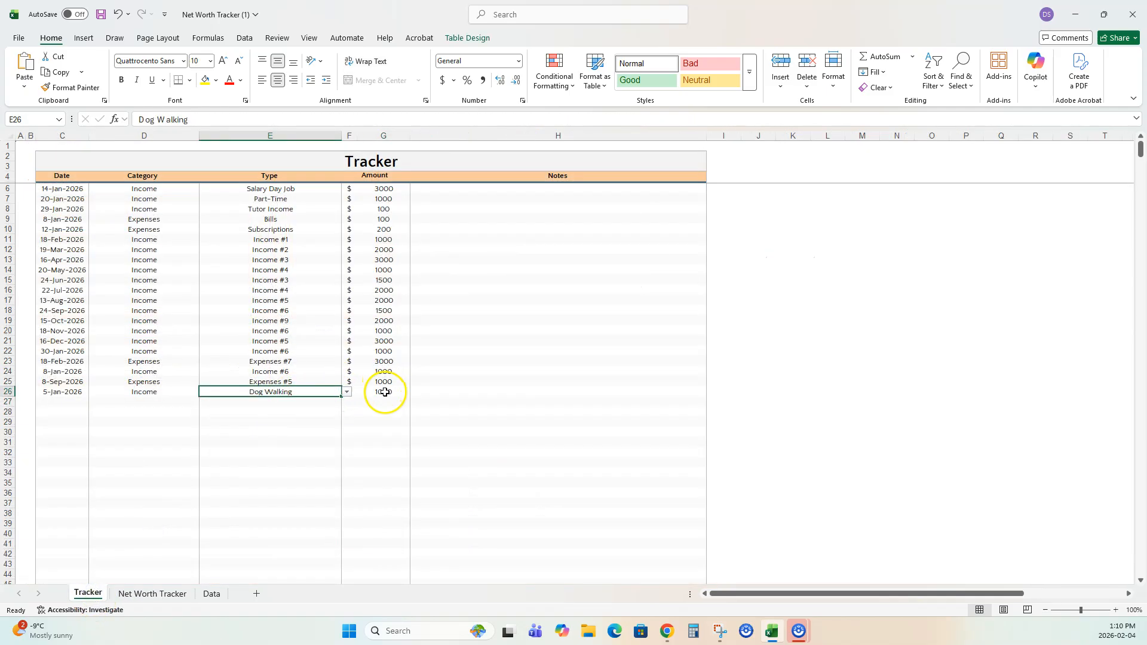
{"action": "left_click", "coordinate": [384, 391]}
Check the January Dog Walking amount in the Income table and view the Expenses table below it
{"action": "left_click", "coordinate": [166, 593]}
{"action": "left_click", "coordinate": [161, 490]}
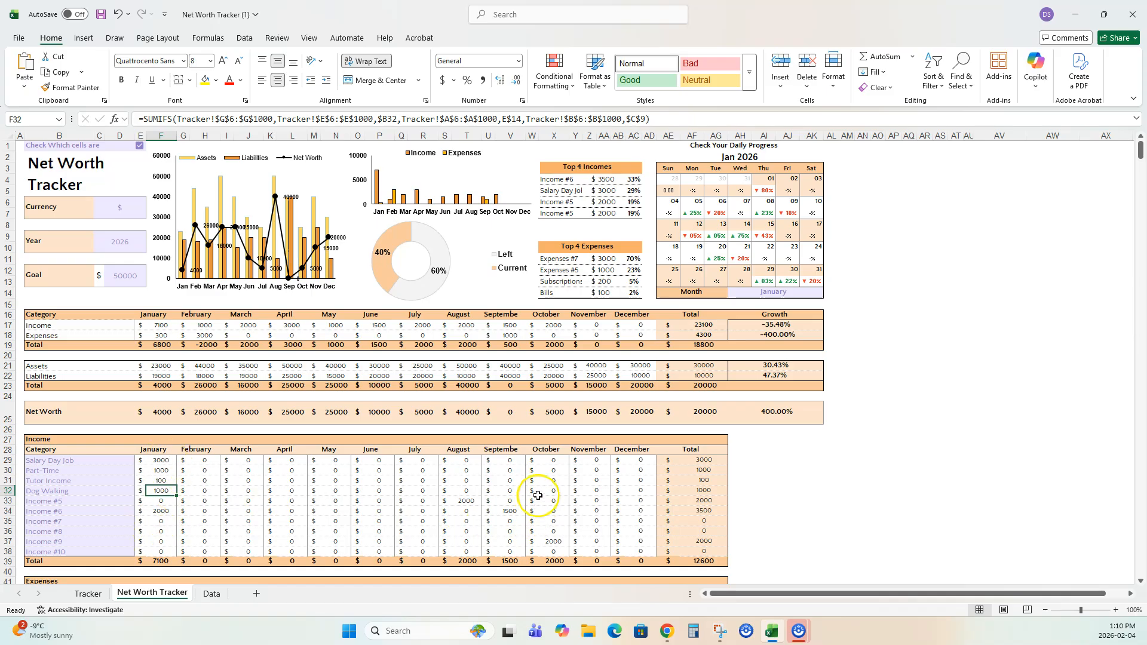
{"action": "scroll", "coordinate": [538, 495], "scroll_direction": "down", "scroll_amount": 6}
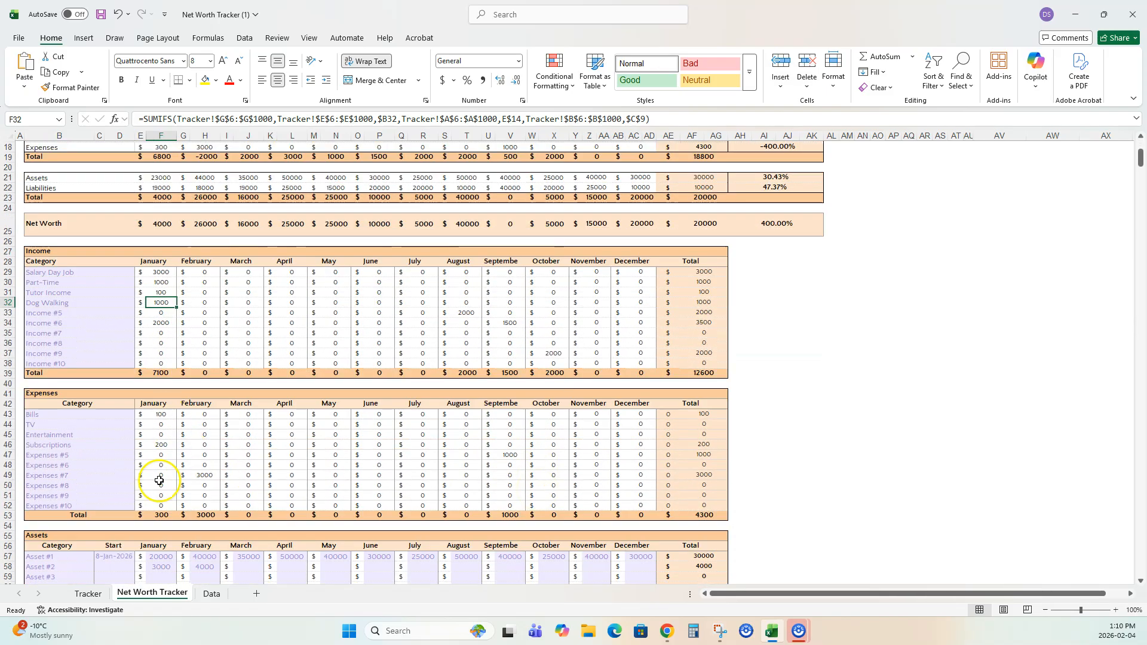
Compare the 8-Jan-2026 Bills entry on the Tracker sheet with the January Bills cell in the Expenses table
{"action": "left_click", "coordinate": [96, 596]}
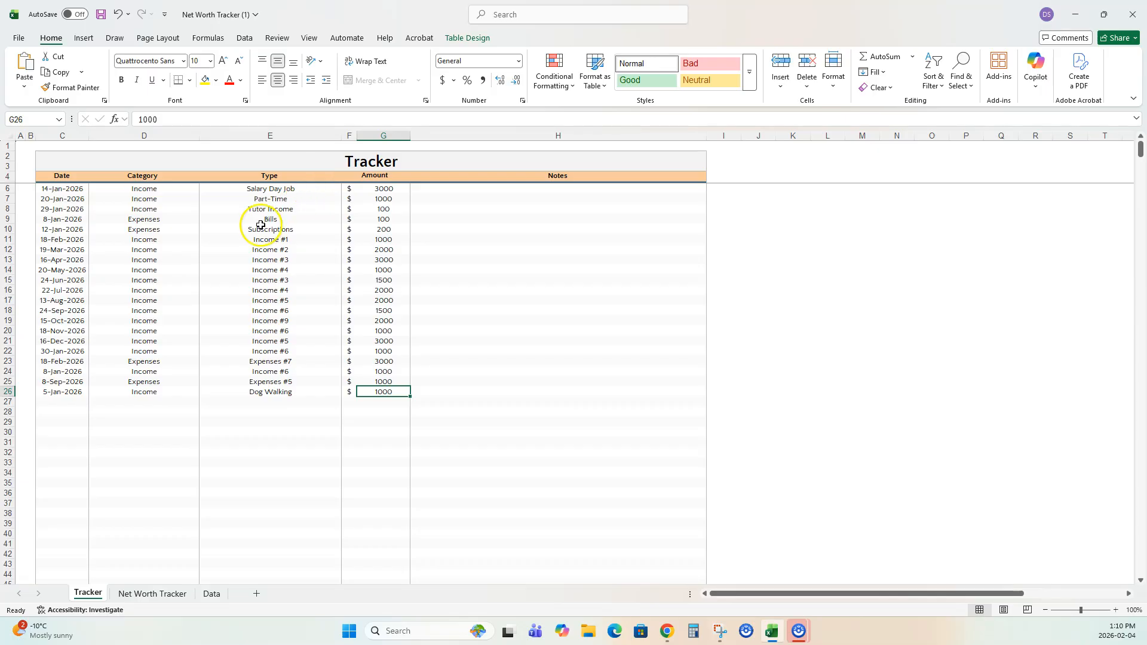
{"action": "left_click", "coordinate": [136, 220]}
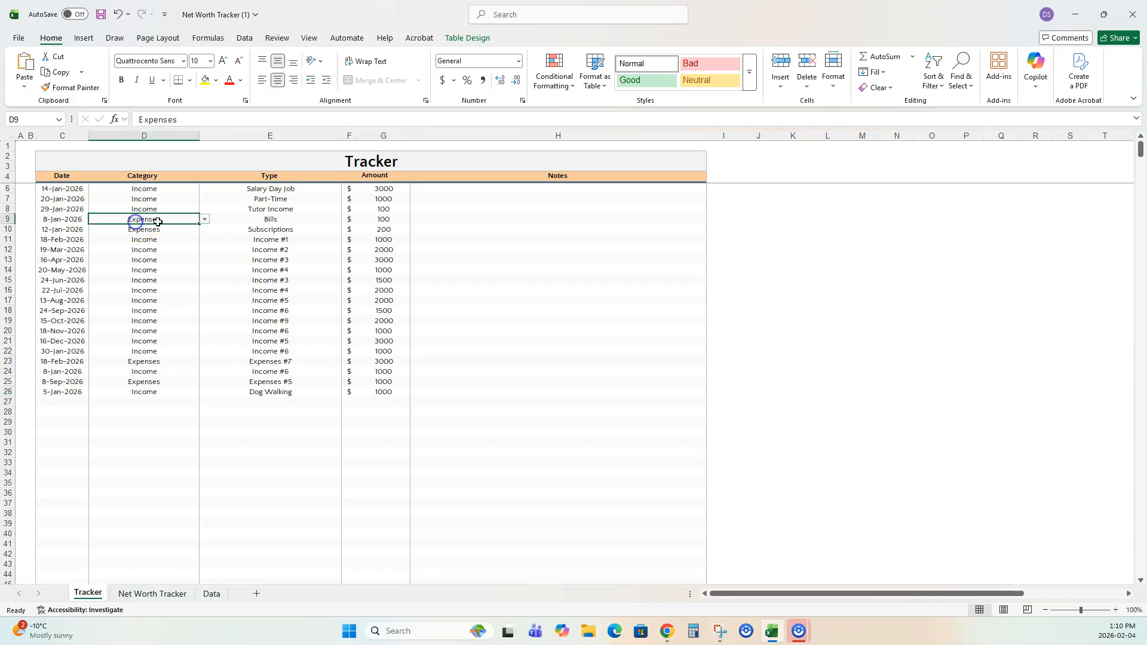
{"action": "left_click", "coordinate": [276, 223]}
{"action": "left_click", "coordinate": [154, 593]}
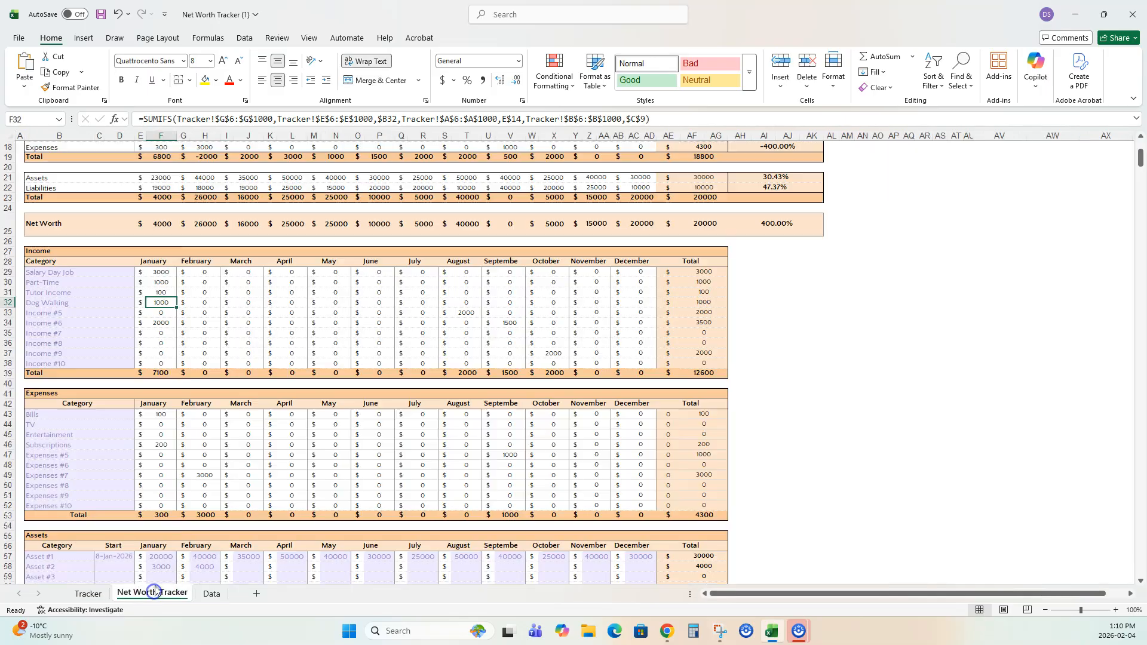
{"action": "left_click", "coordinate": [160, 414]}
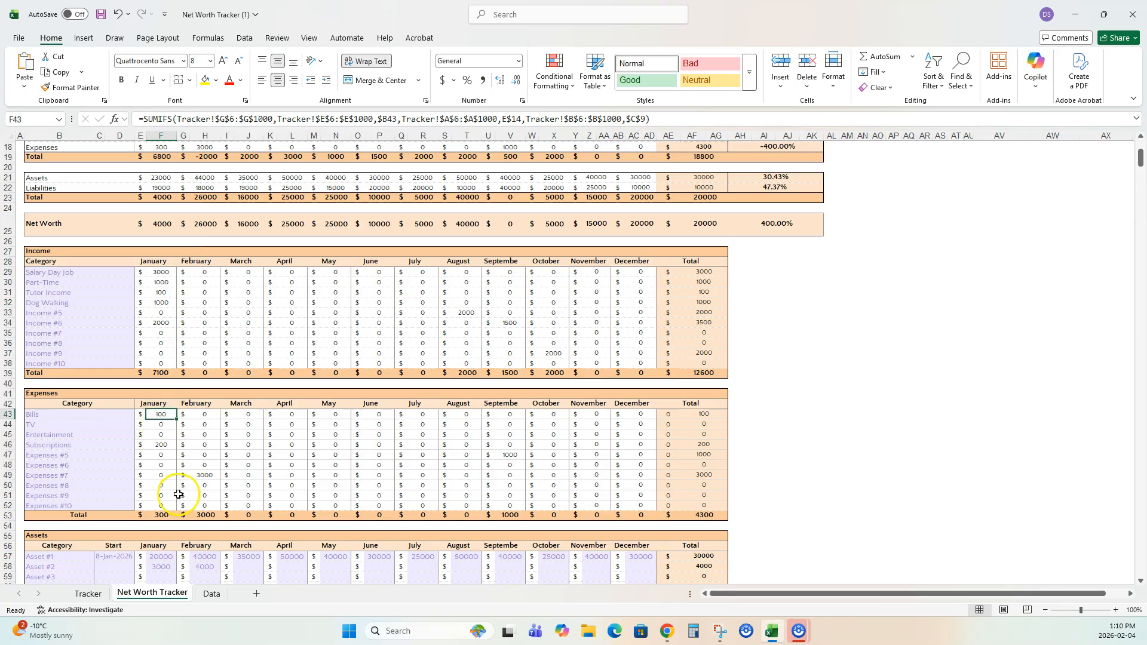
Set the amount of the 8-Jan-2026 Bills entry to 1000 and check January Bills in the Expenses table
{"action": "left_click", "coordinate": [88, 593]}
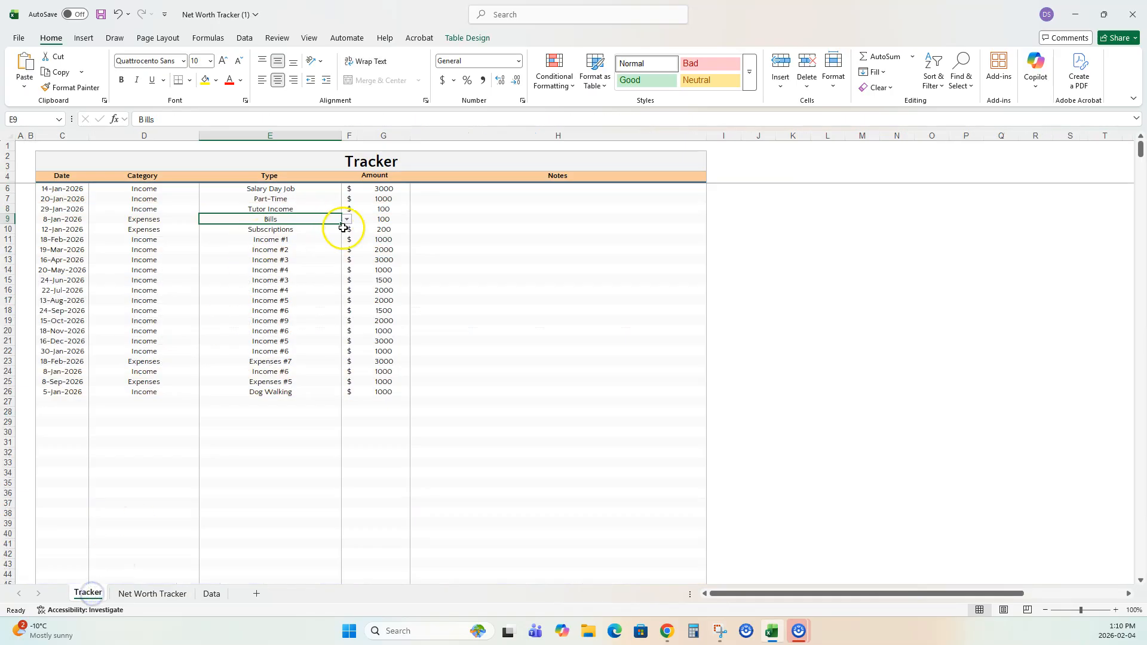
{"action": "left_click", "coordinate": [376, 220]}
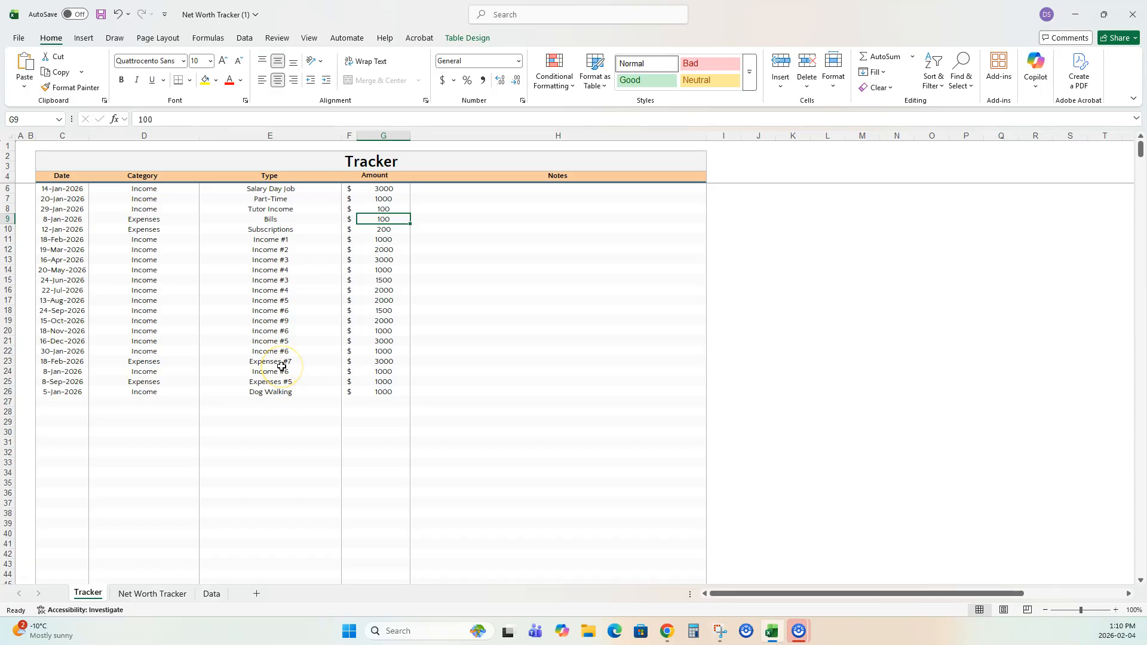
{"action": "type", "text": "100"}
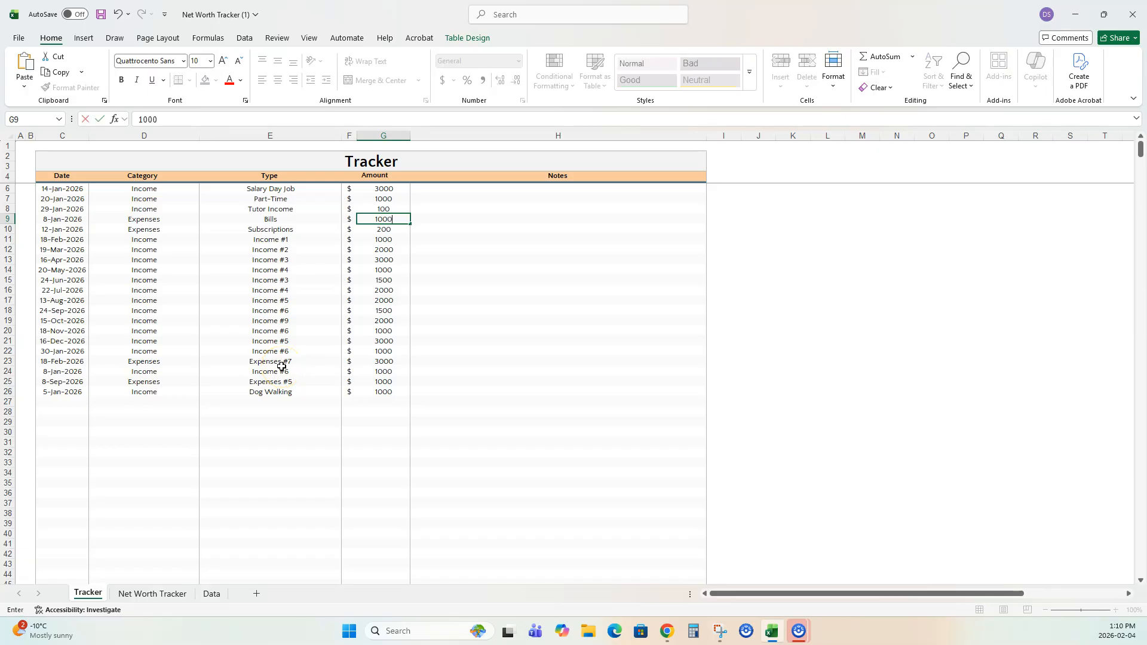
{"action": "type", "text": "0"}
{"action": "key", "text": "Return"}
{"action": "left_click", "coordinate": [142, 594]}
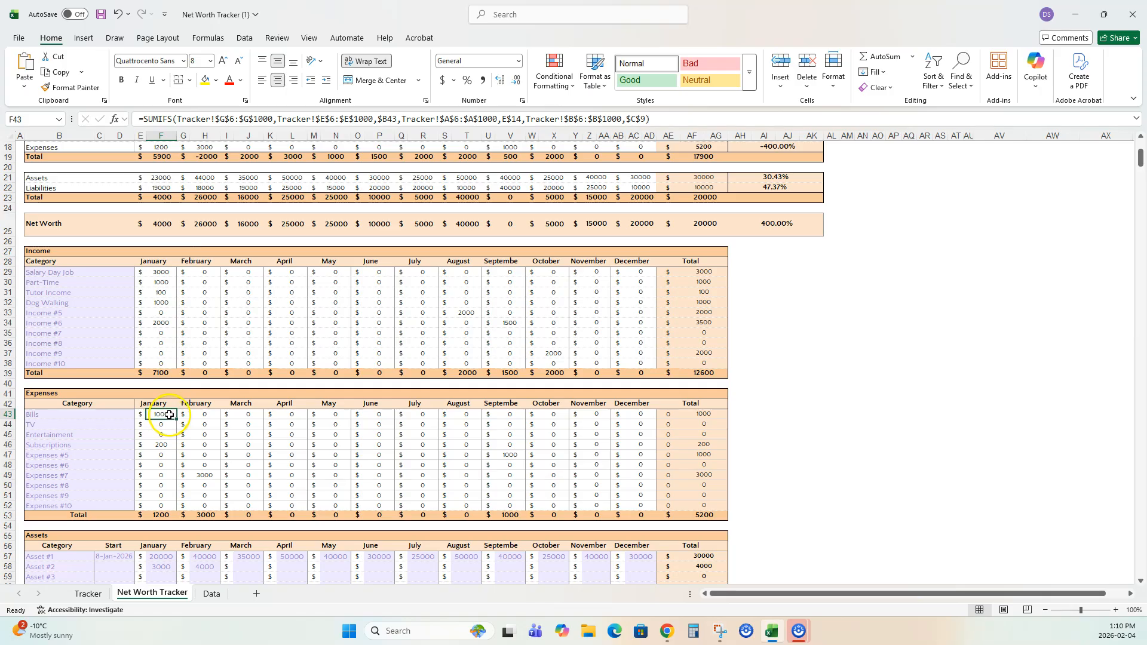
Change the 5-Jan-2026 Tracker entry to category Expenses and type Bills, keeping its amount
{"action": "left_click", "coordinate": [91, 595]}
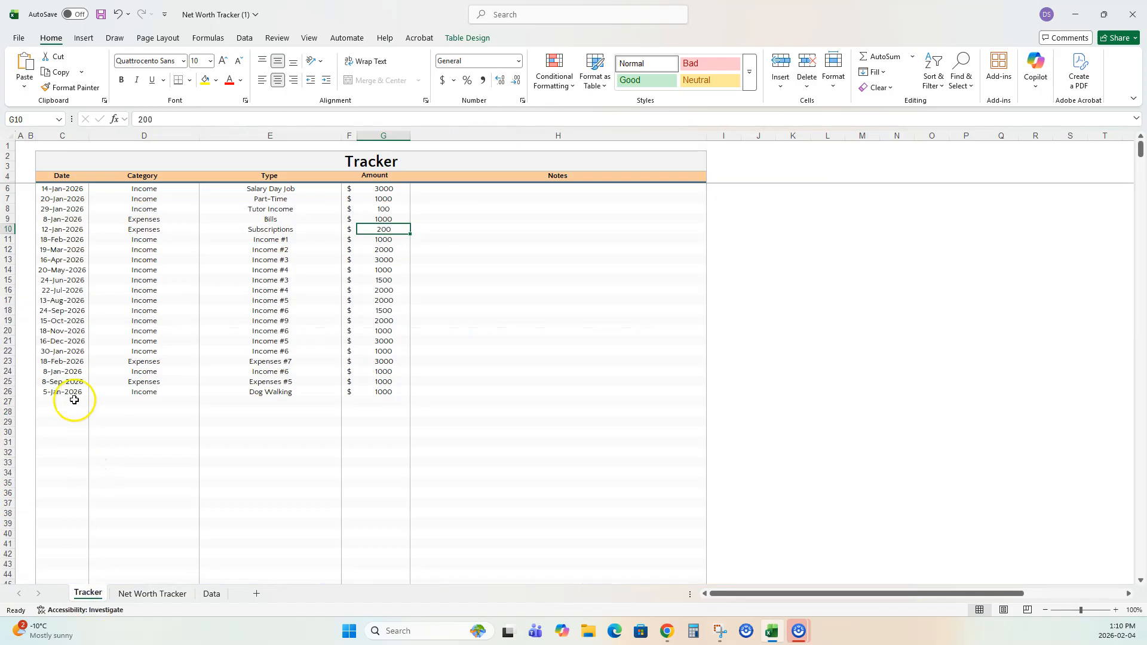
{"action": "left_click", "coordinate": [140, 393]}
{"action": "left_click", "coordinate": [204, 392]}
{"action": "left_click", "coordinate": [162, 414]}
{"action": "left_click", "coordinate": [276, 392]}
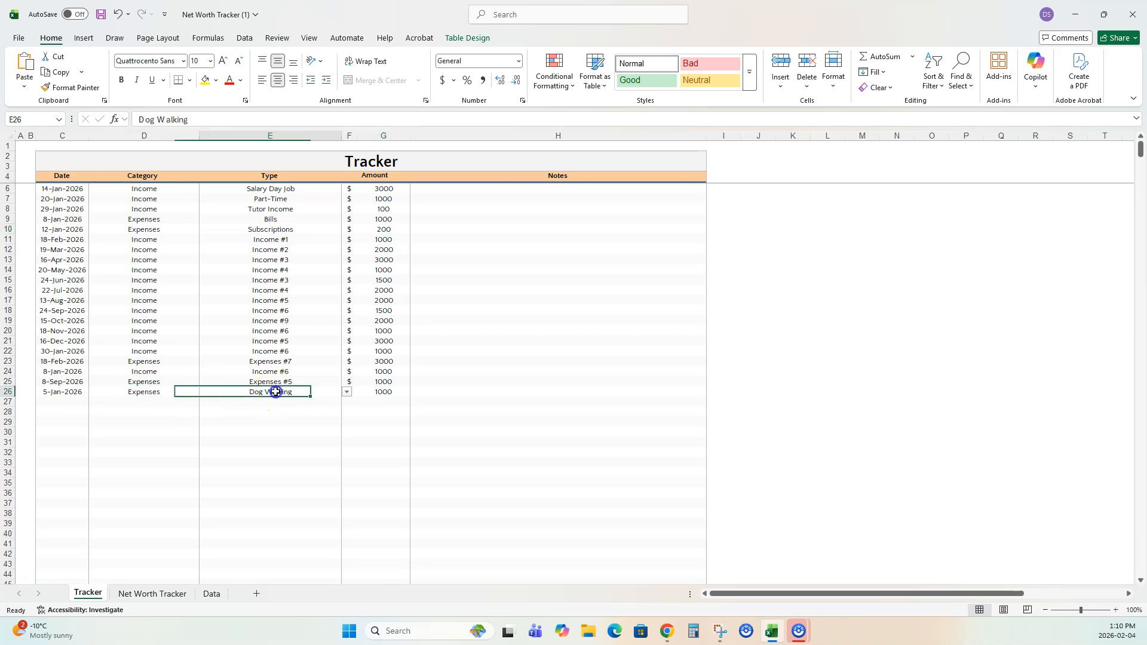
{"action": "left_click", "coordinate": [346, 393]}
{"action": "left_click", "coordinate": [272, 403]}
{"action": "left_click", "coordinate": [304, 421]}
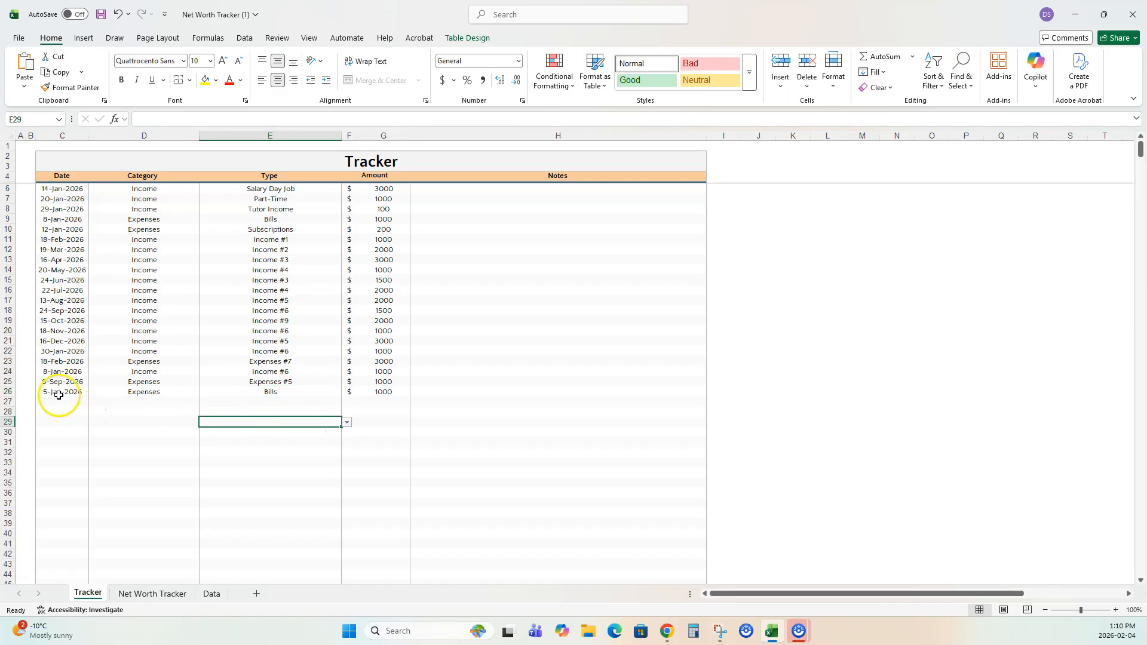
{"action": "left_click", "coordinate": [388, 394]}
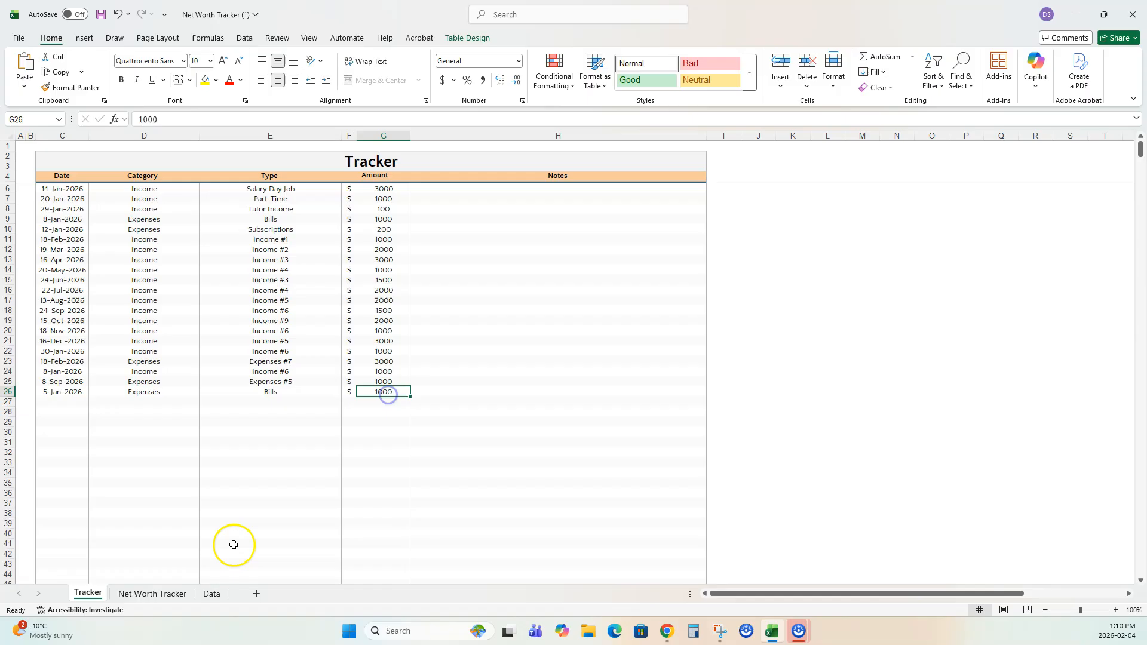
Review the Income and Expenses category lists on the Net Worth Tracker sheet alongside the Tracker sheet's entries
{"action": "left_click", "coordinate": [154, 594]}
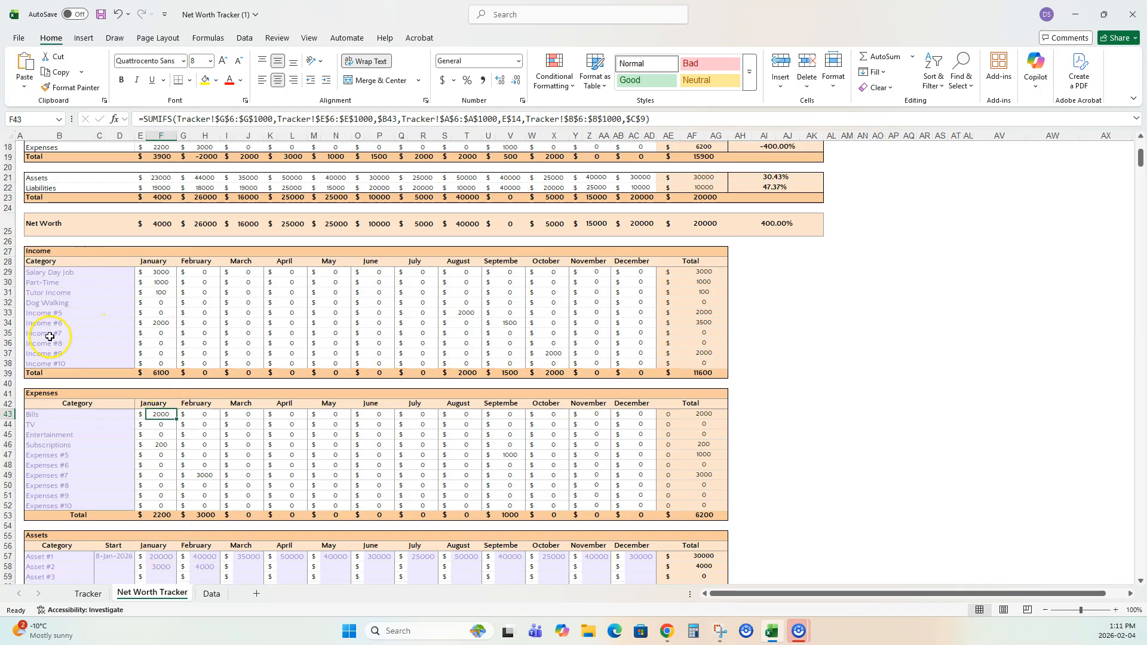
{"action": "left_click", "coordinate": [86, 593]}
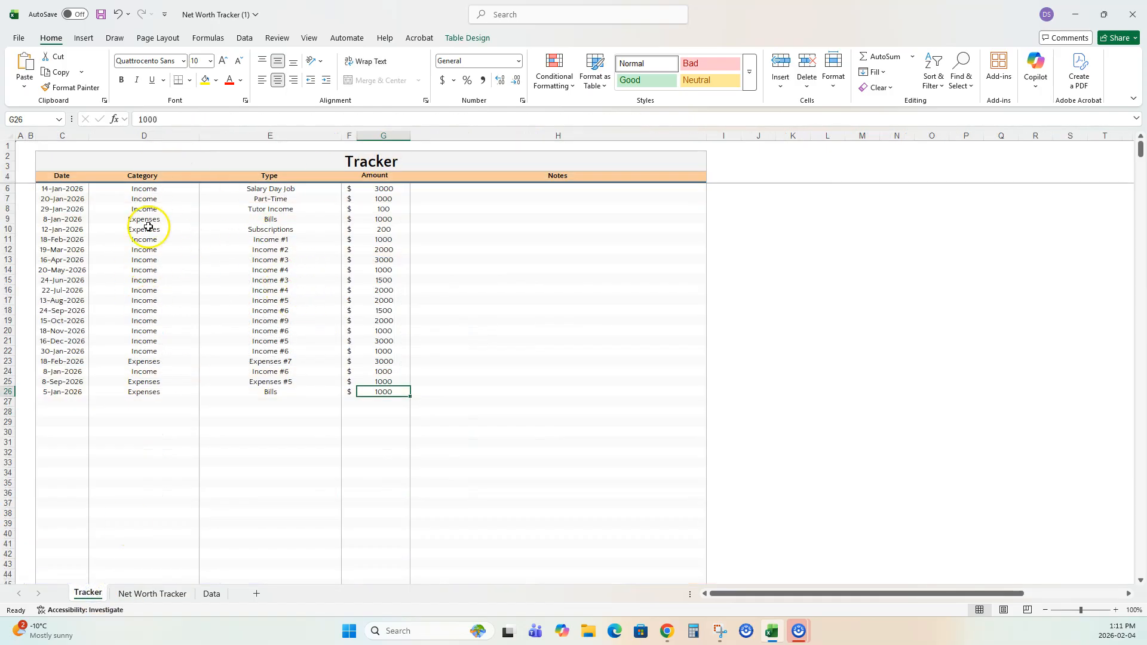
{"action": "left_click", "coordinate": [152, 593]}
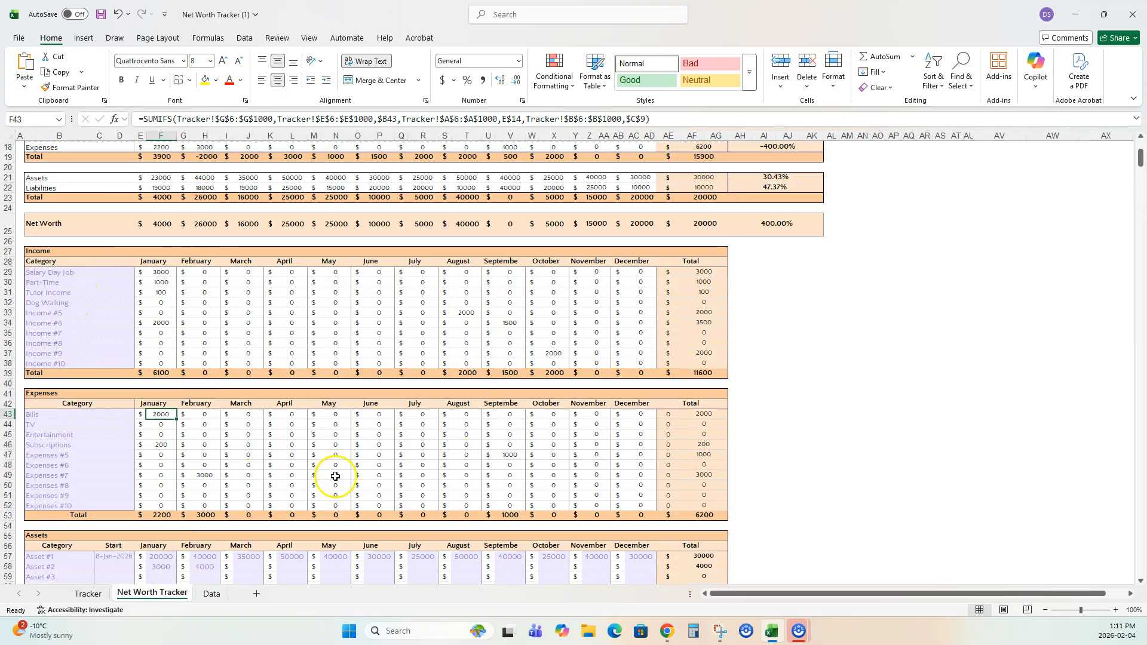
{"action": "left_click_drag", "start_coordinate": [86, 274], "coordinate": [89, 366]}
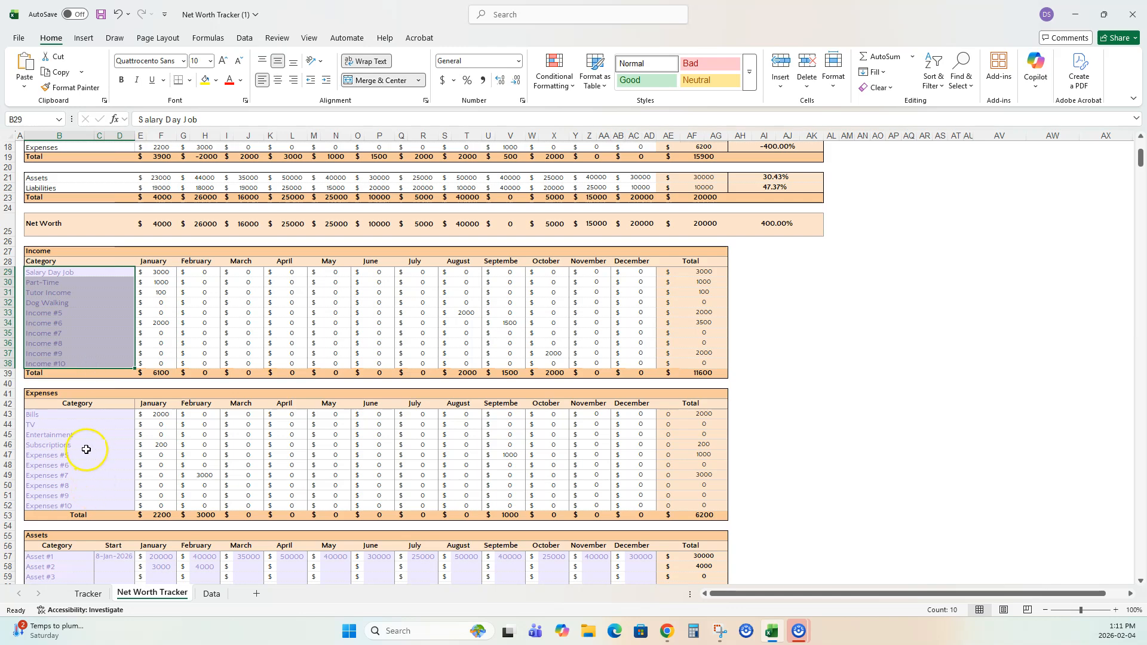
{"action": "left_click_drag", "start_coordinate": [78, 415], "coordinate": [84, 486]}
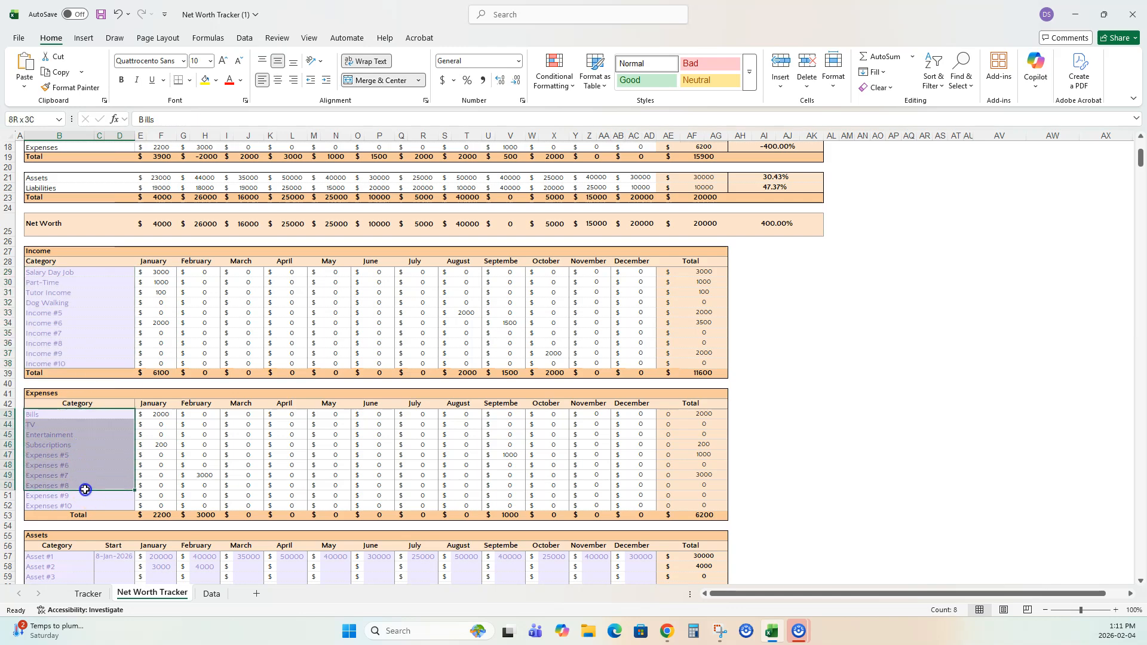
{"action": "left_click", "coordinate": [88, 593]}
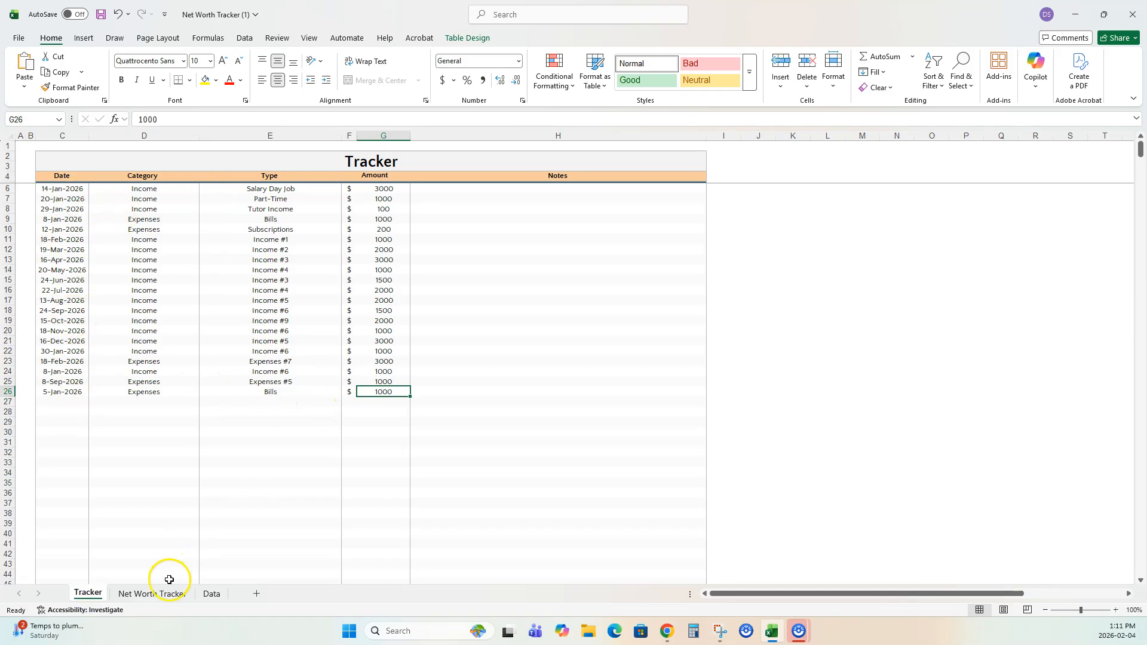
{"action": "left_click", "coordinate": [153, 593]}
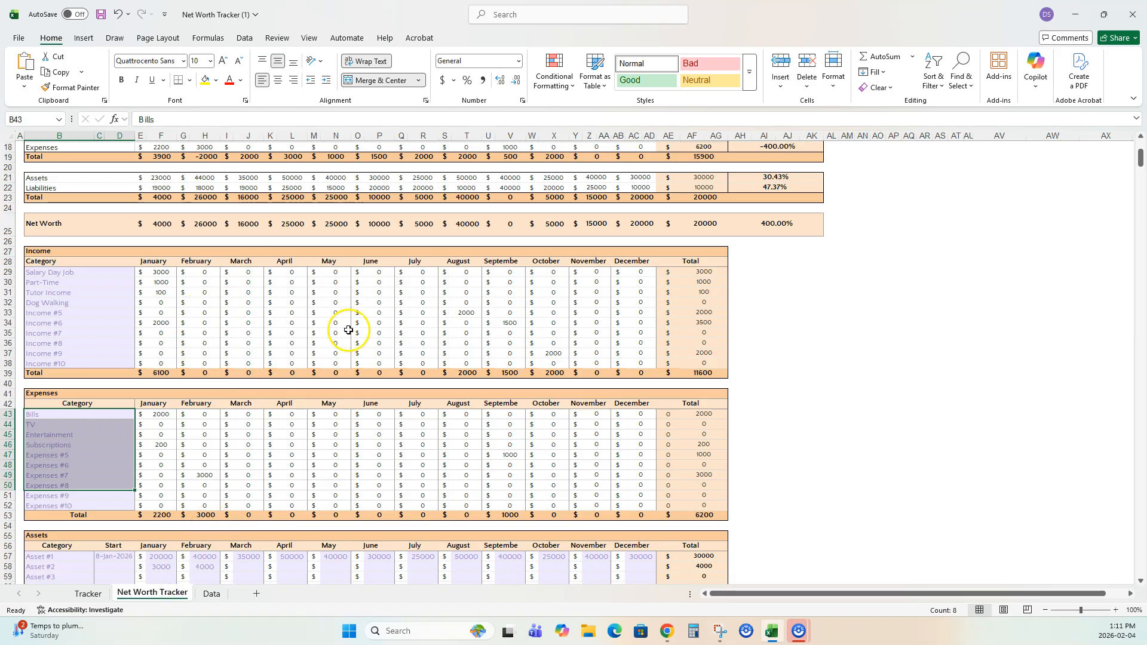
Rename the first three categories in the Assets table to Stock, Real Estate and Crypto
{"action": "scroll", "coordinate": [348, 331], "scroll_direction": "down", "scroll_amount": 9}
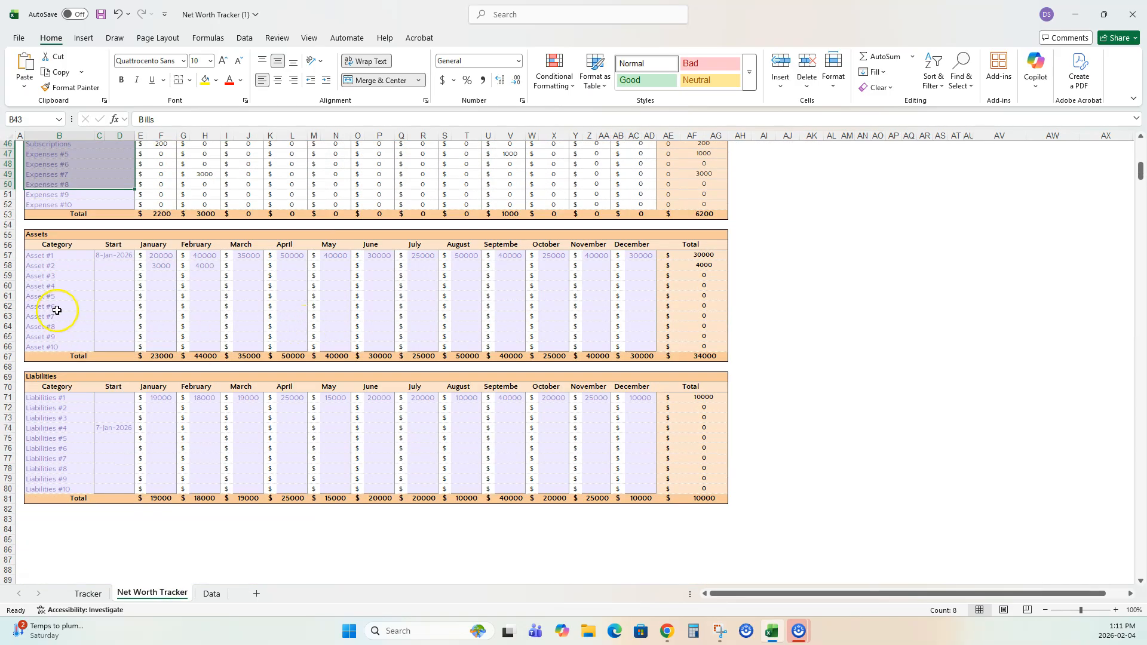
{"action": "left_click", "coordinate": [53, 256]}
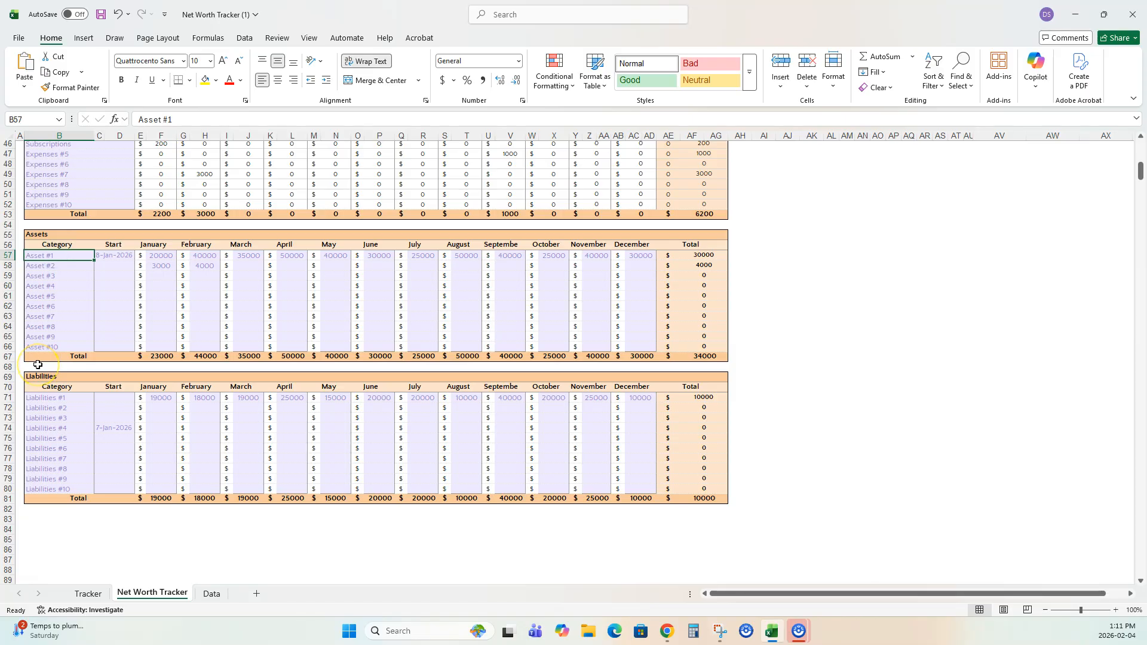
{"action": "type", "text": "St"}
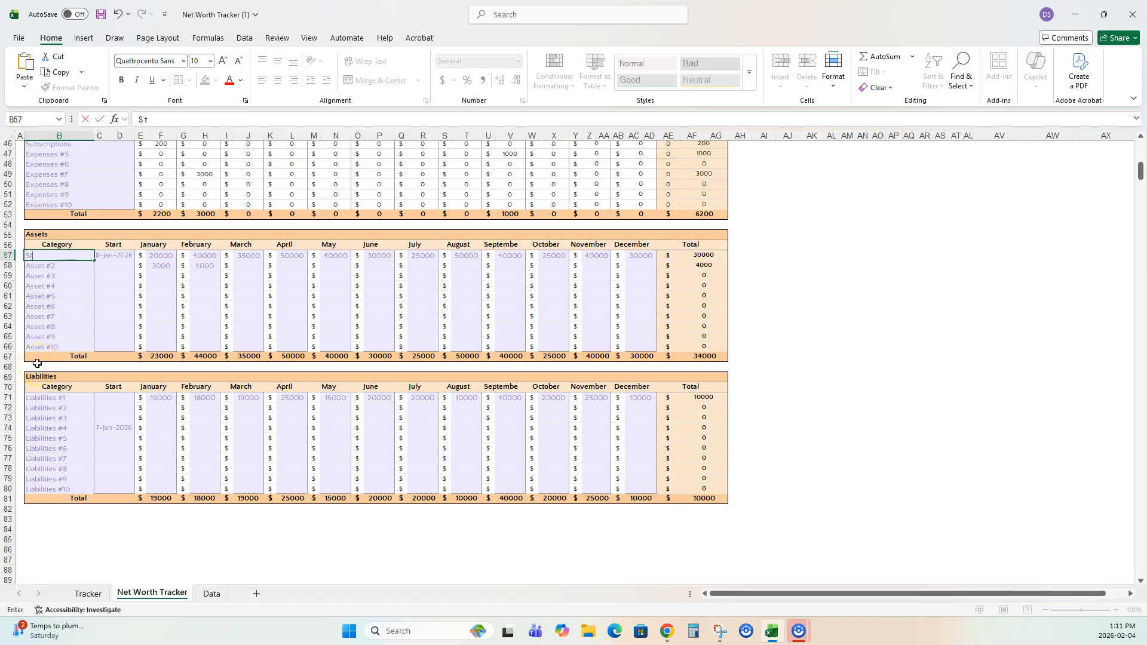
{"action": "key", "text": "Return"}
{"action": "type", "text": "Real Estate"}
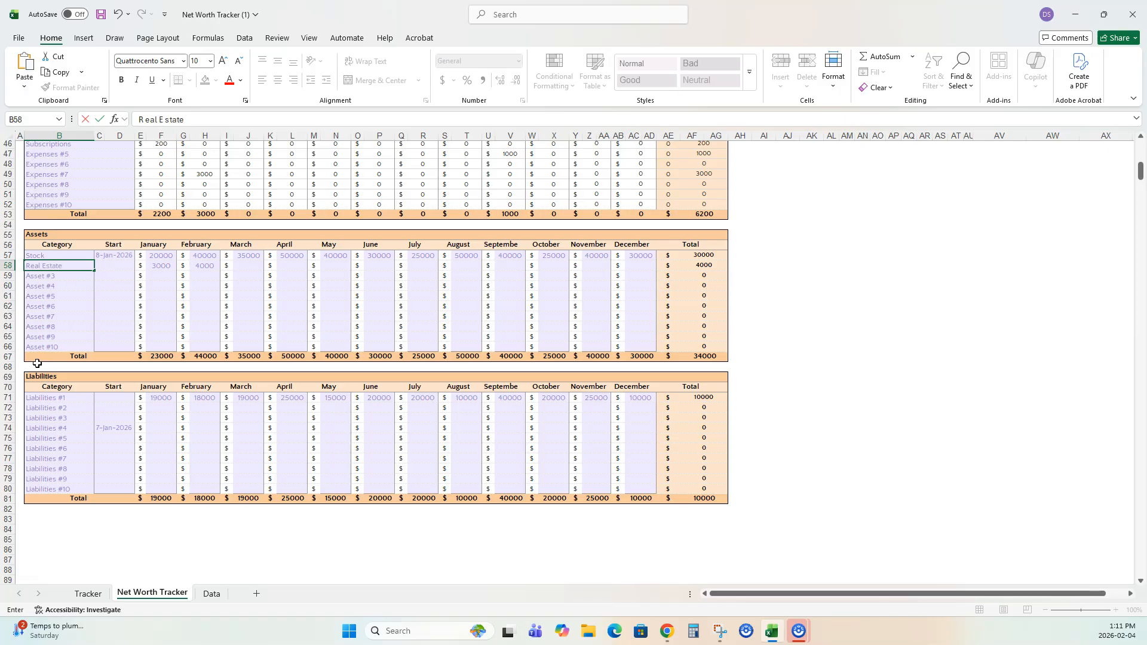
{"action": "key", "text": "Return"}
{"action": "type", "text": "Crypto"}
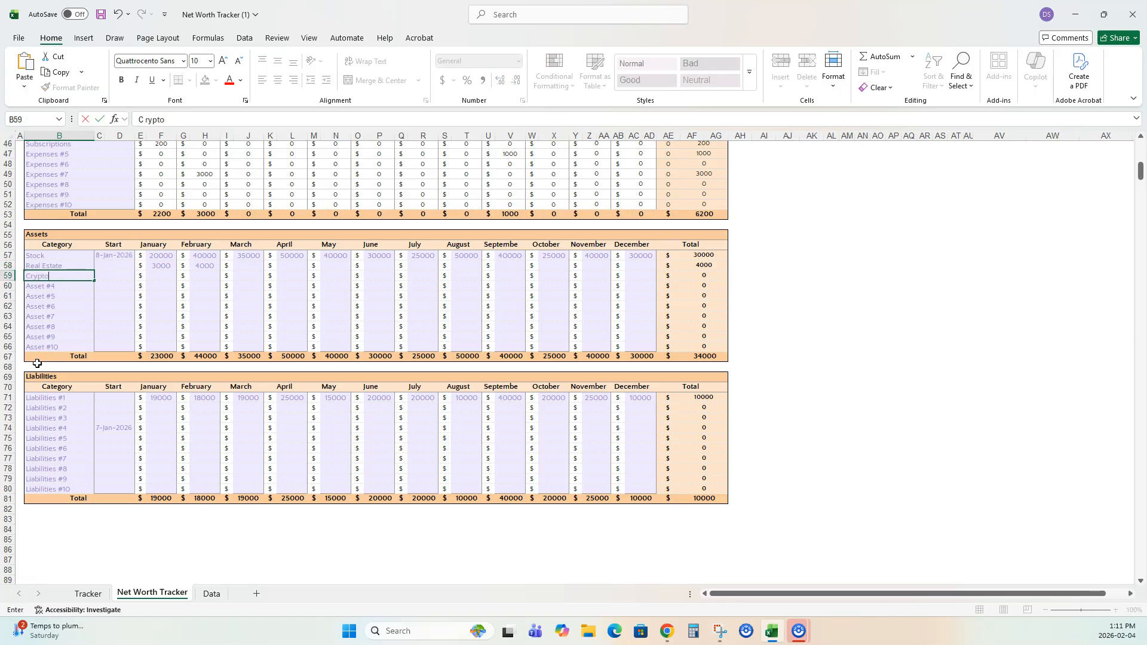
{"action": "key", "text": "Return"}
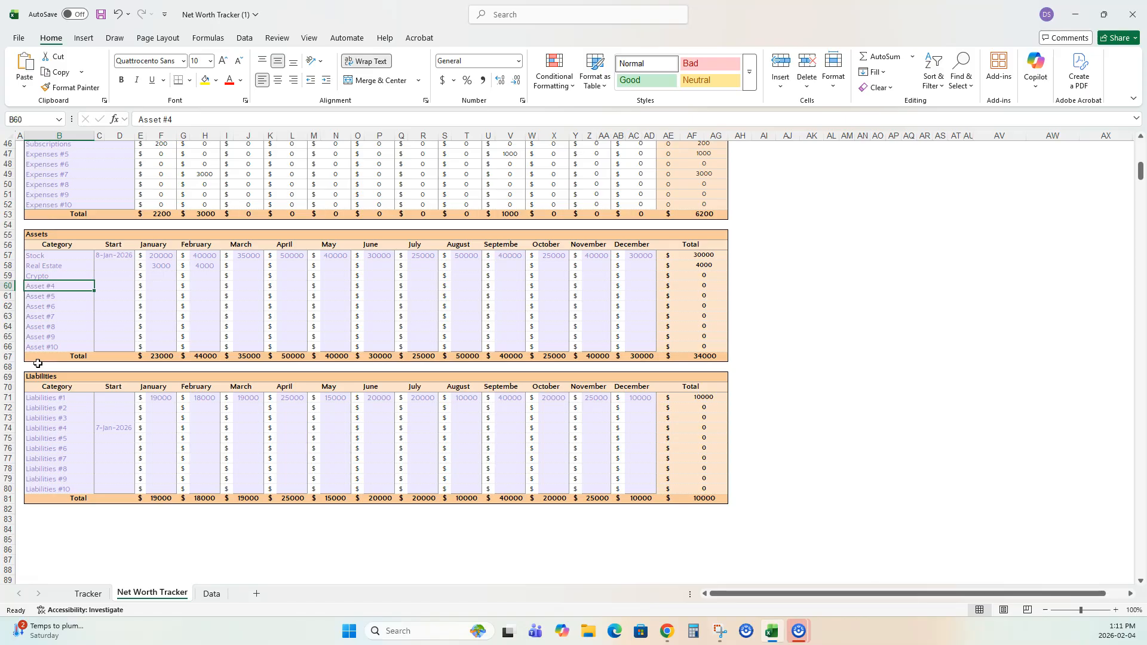
Enter jan 10, 2026 as the Real Estate start date and widen the Start column to fit it
{"action": "left_click", "coordinate": [104, 256]}
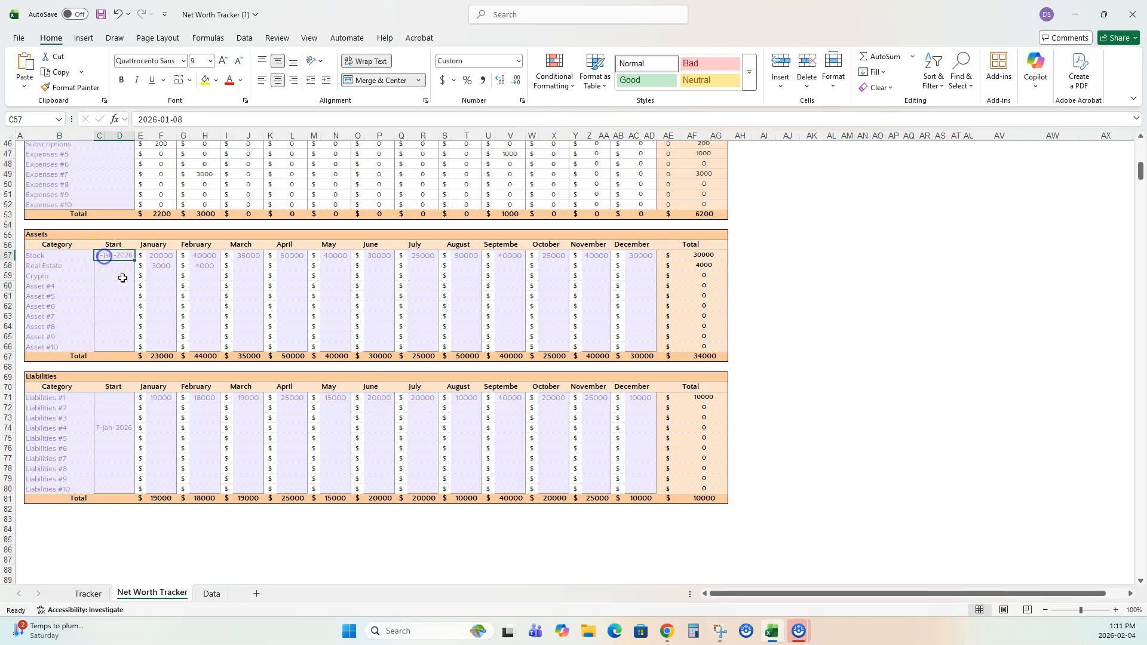
{"action": "left_click", "coordinate": [117, 266]}
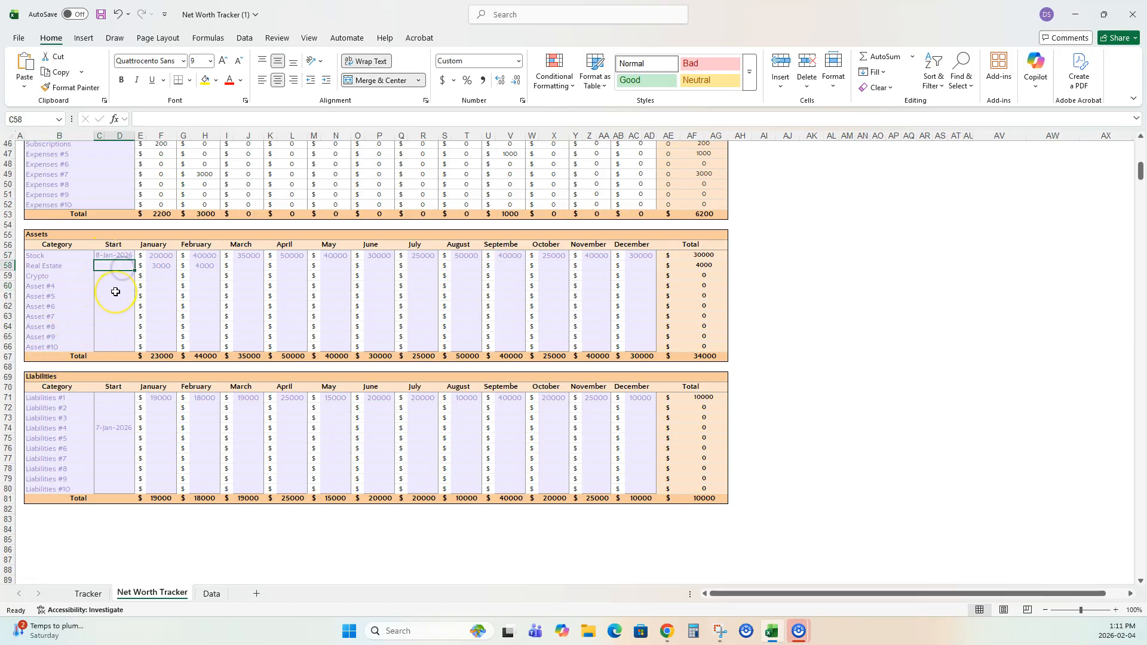
{"action": "type", "text": "jan 10, 2"}
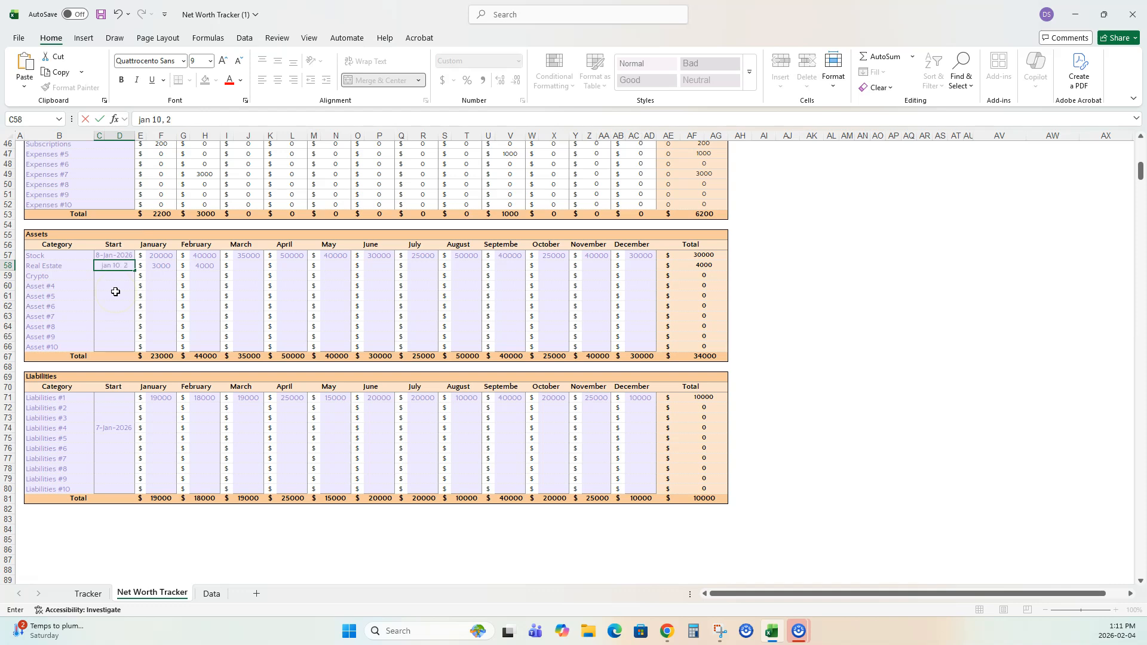
{"action": "type", "text": "026"}
{"action": "key", "text": "Return"}
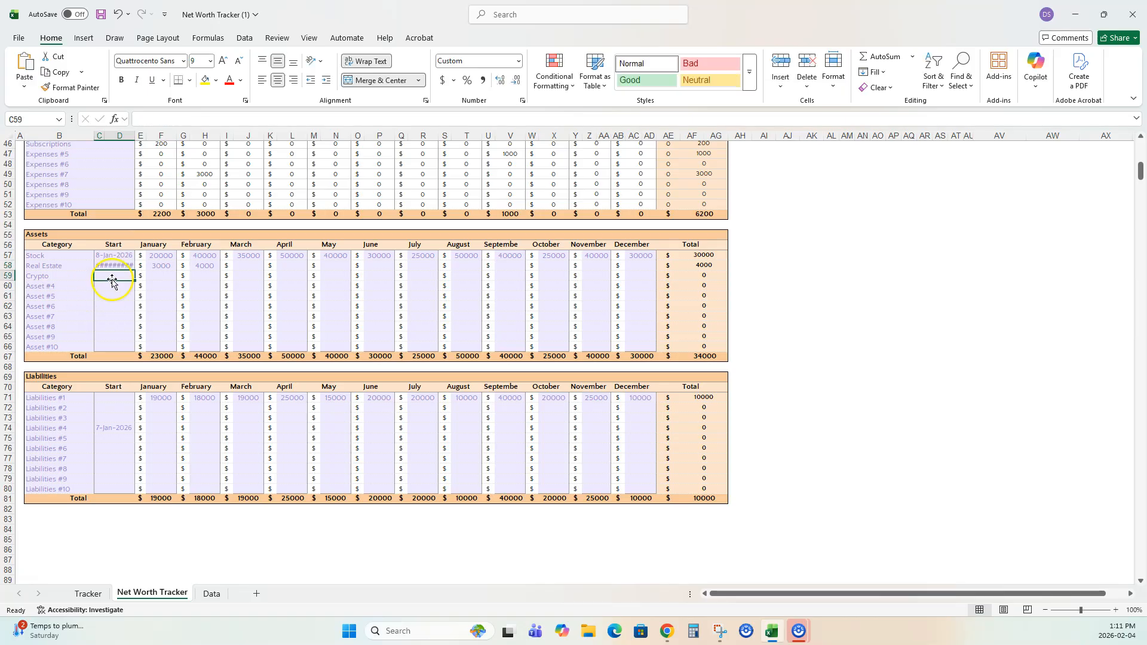
{"action": "left_click", "coordinate": [119, 265]}
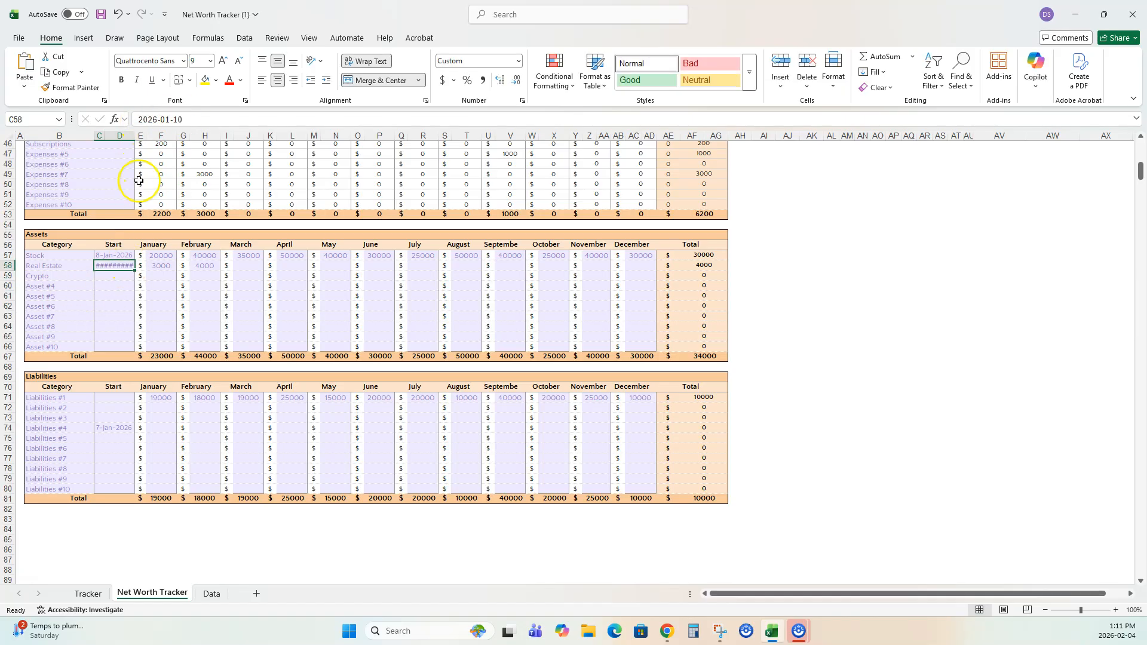
{"action": "left_click_drag", "start_coordinate": [132, 138], "coordinate": [136, 141]}
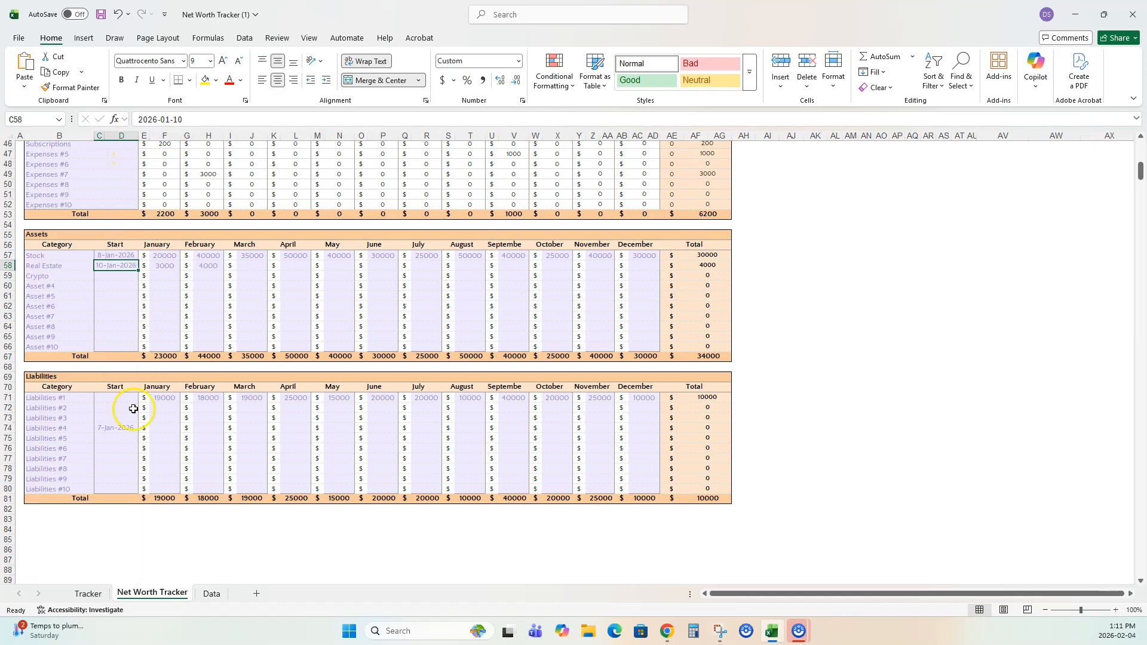
Enter Jan 15, 2026 as the start date of the Crypto asset
{"action": "left_click", "coordinate": [115, 275]}
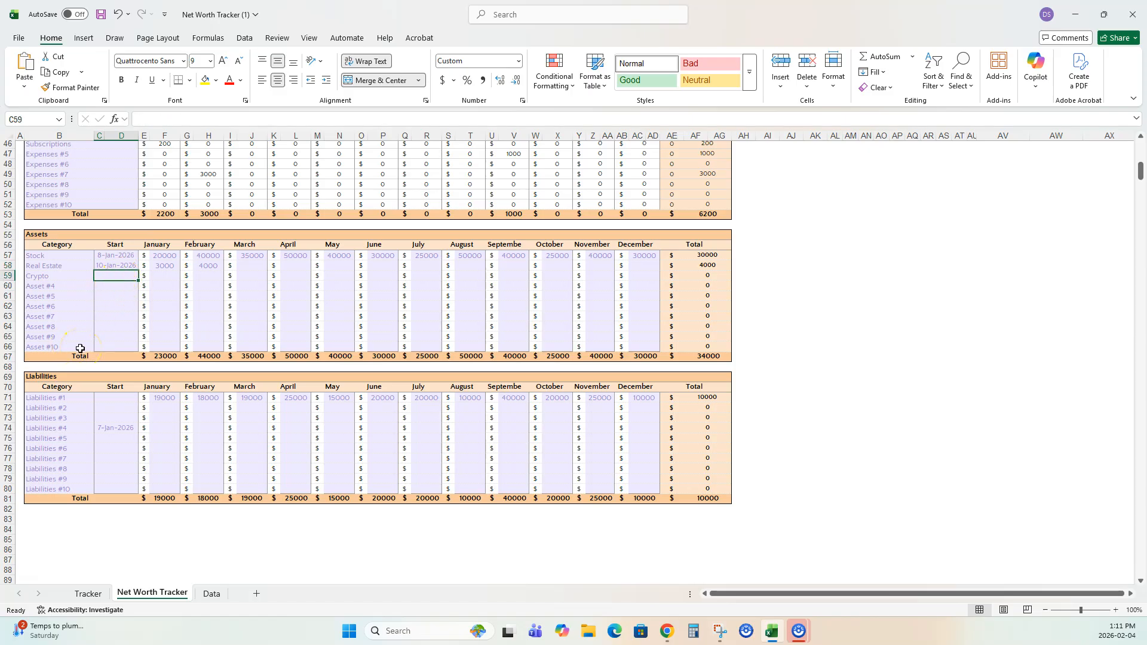
{"action": "type", "text": "Jan"}
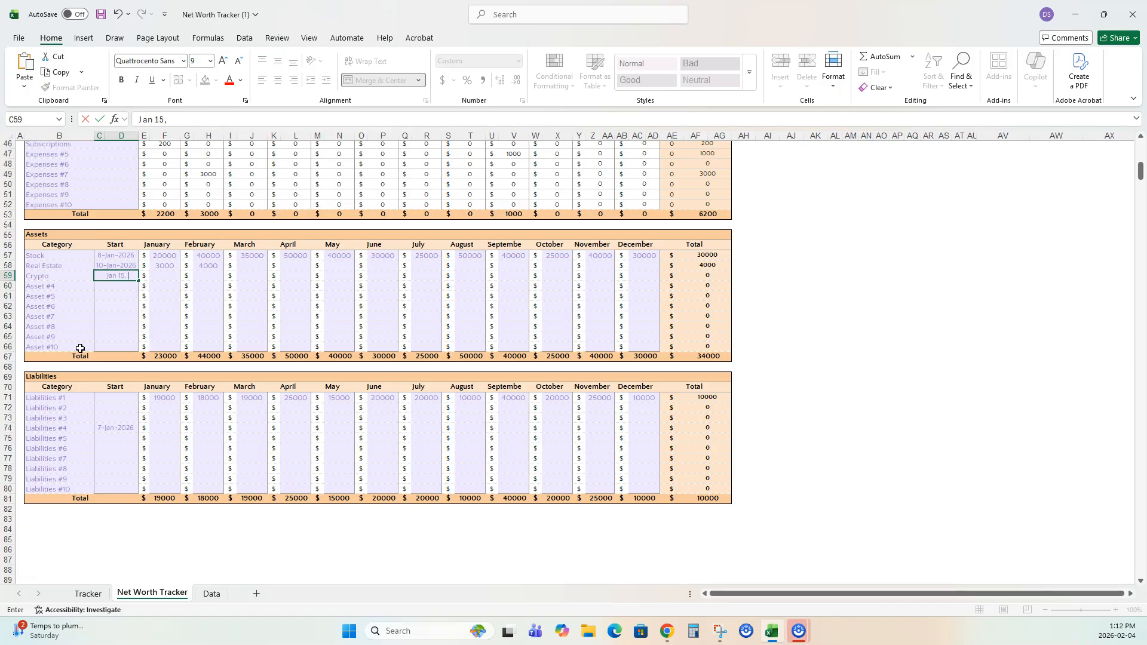
{"action": "type", "text": " 15, 2026"}
{"action": "key", "text": "Return"}
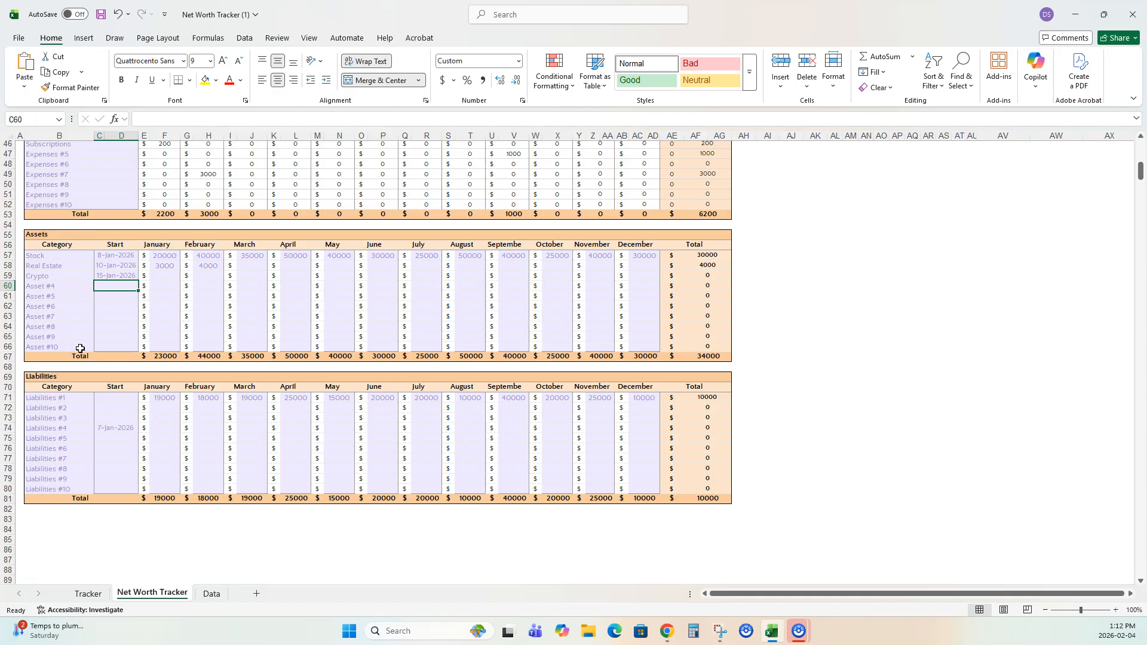
Rename the first three categories in the Liabilities table to CC, Line of credit and School Loans
{"action": "left_click", "coordinate": [66, 407]}
{"action": "key", "text": "Up"}
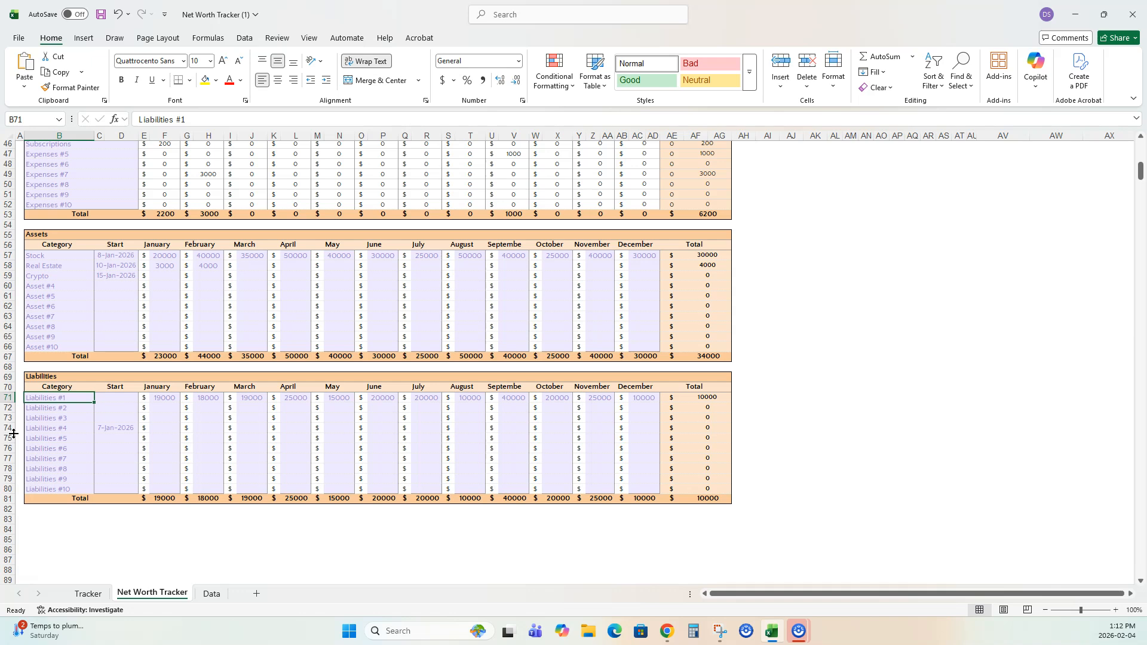
{"action": "type", "text": "CC"}
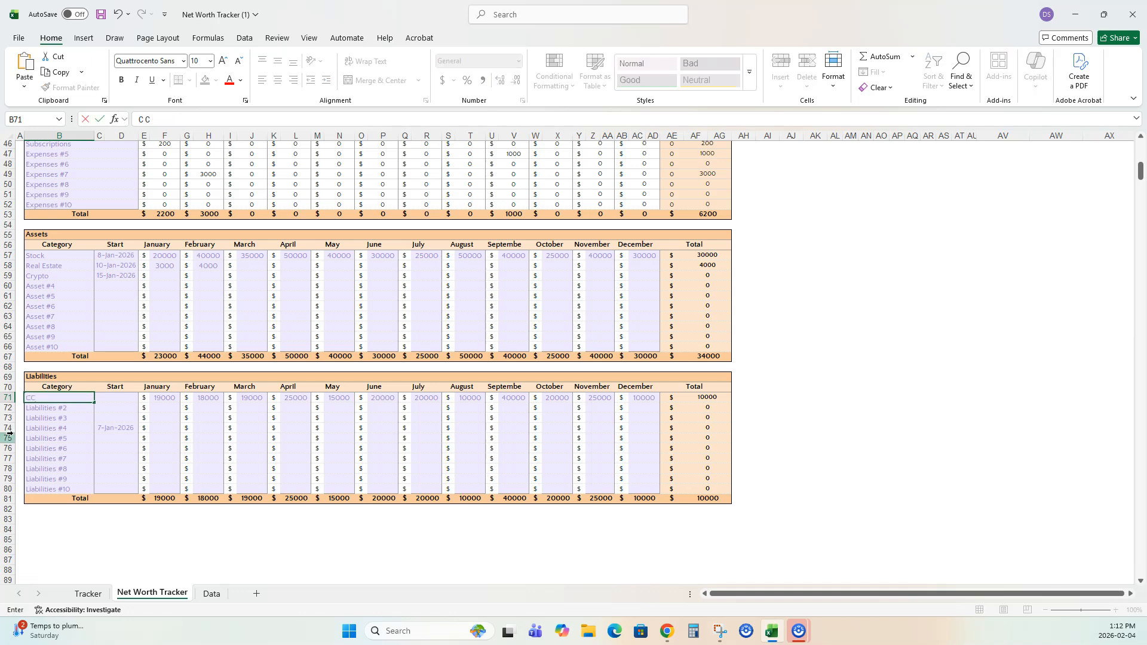
{"action": "key", "text": "Return"}
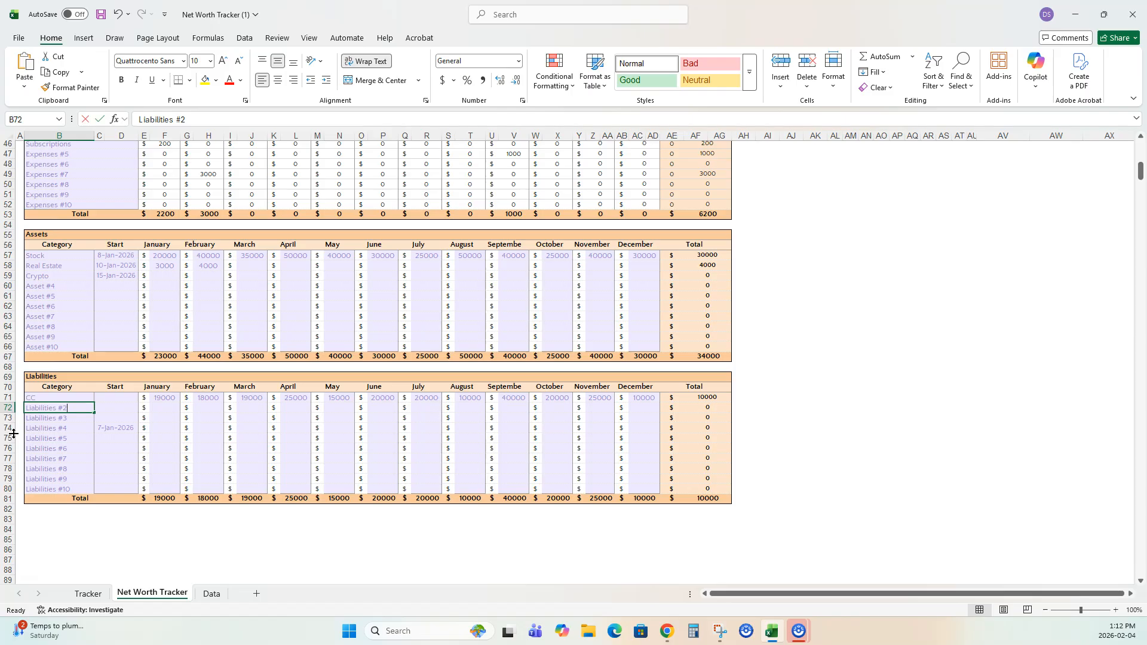
{"action": "type", "text": "Line of credit"}
{"action": "key", "text": "Return"}
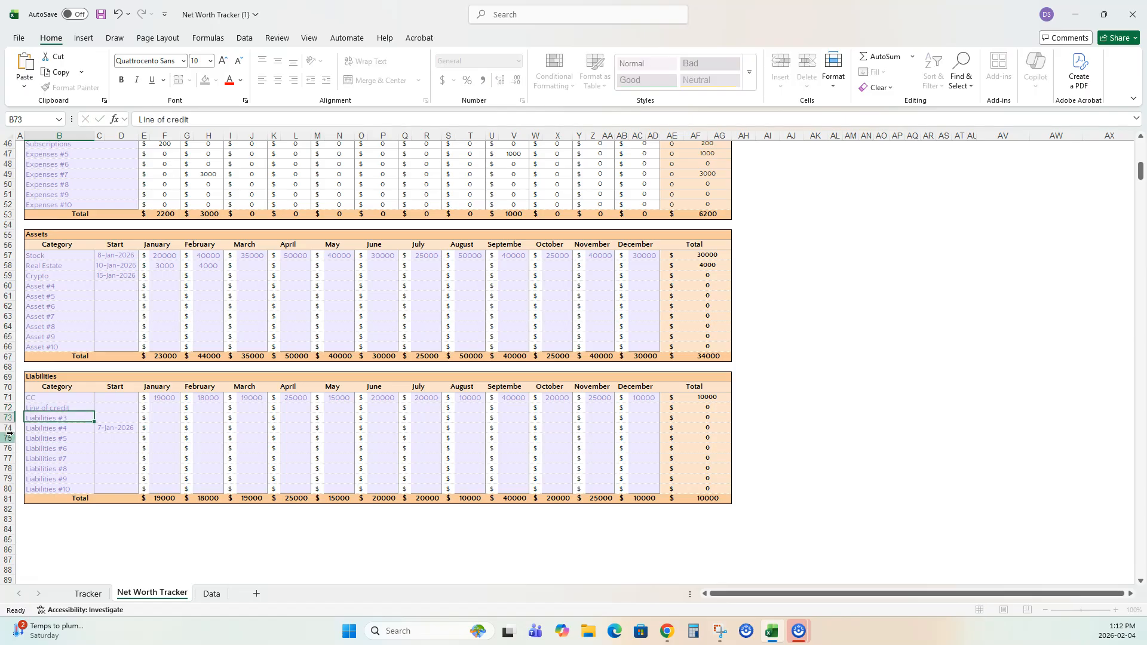
{"action": "type", "text": "Sch"}
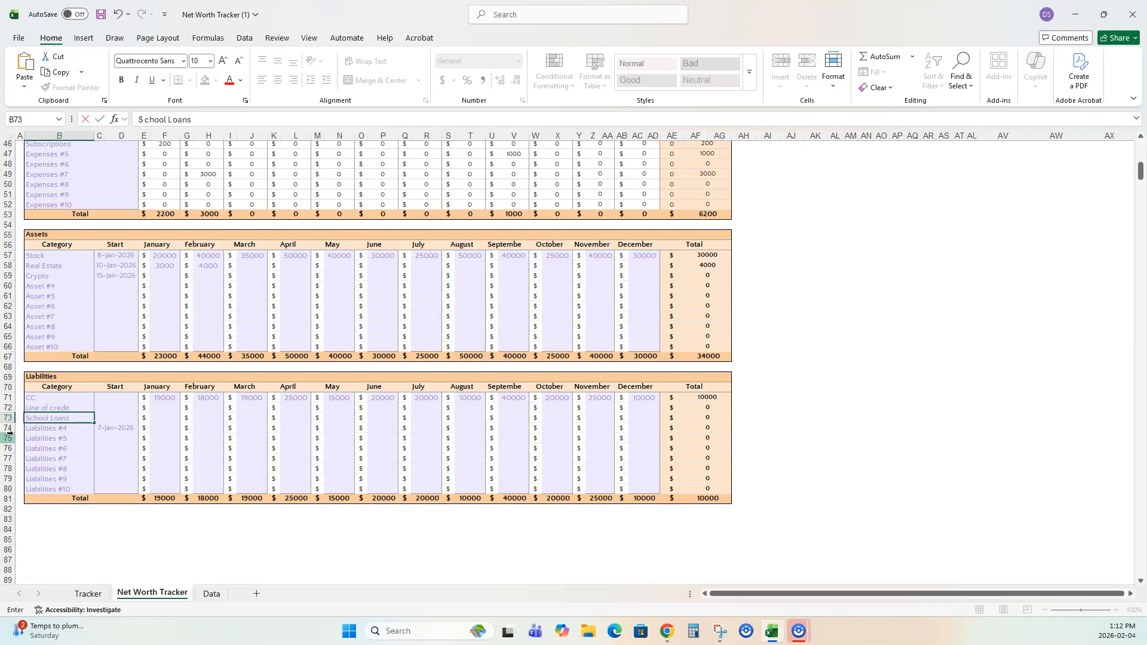
{"action": "type", "text": "ool Loans"}
{"action": "key", "text": "Return"}
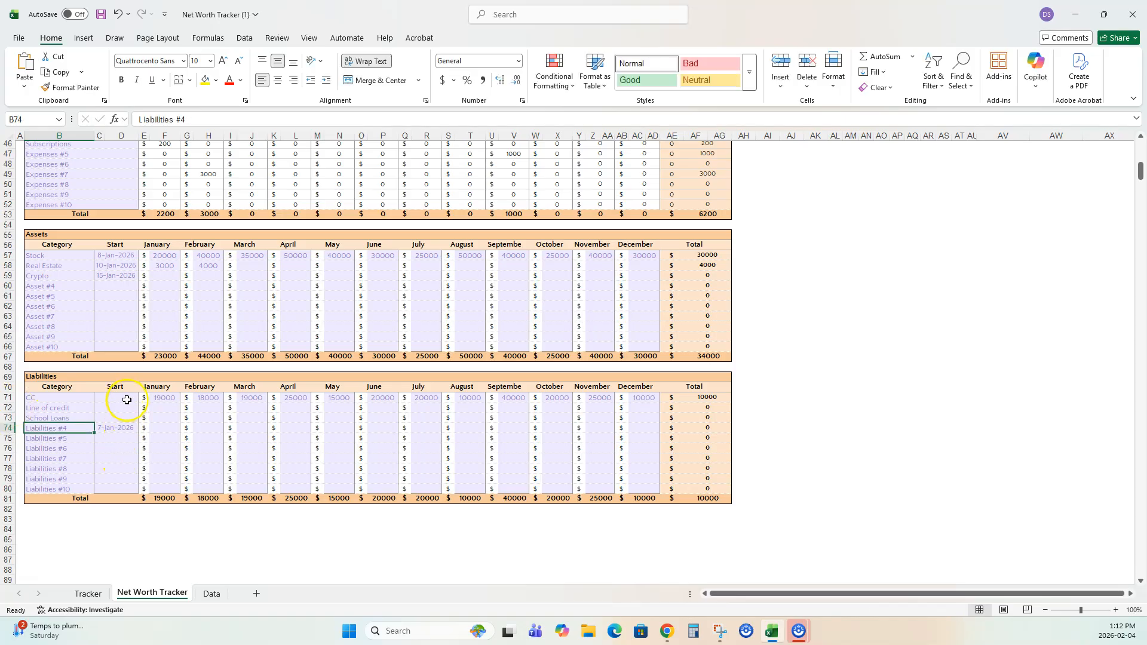
Enter 4000 as the January value of the Crypto asset
{"action": "left_click_drag", "start_coordinate": [127, 400], "coordinate": [128, 420]}
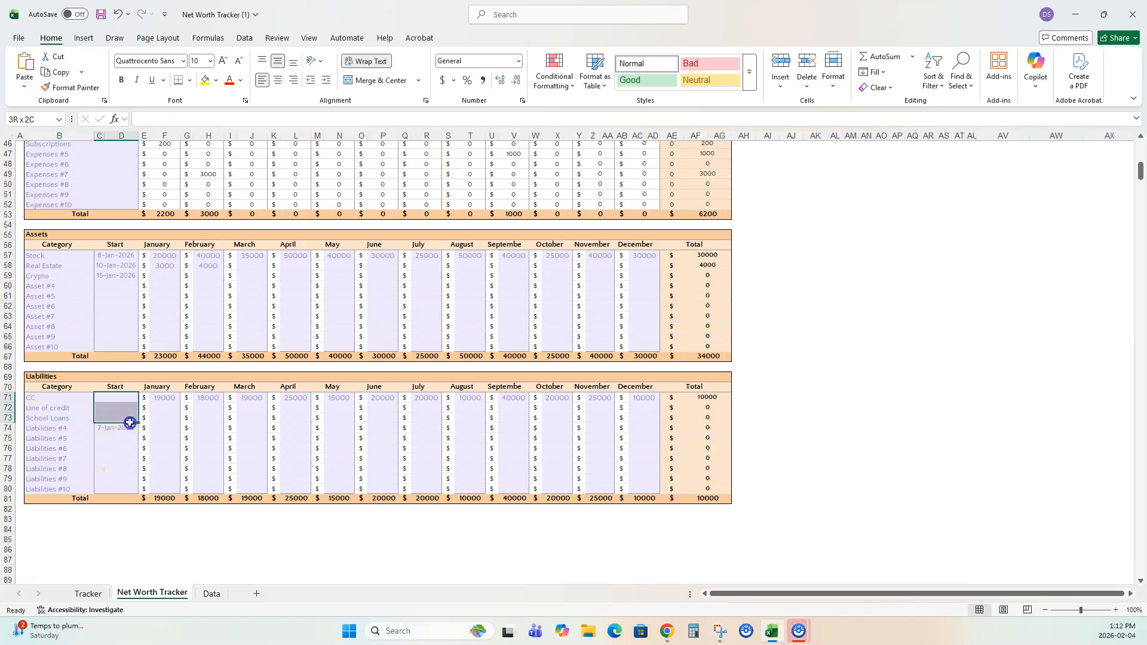
{"action": "left_click", "coordinate": [163, 399]}
{"action": "left_click", "coordinate": [166, 255]}
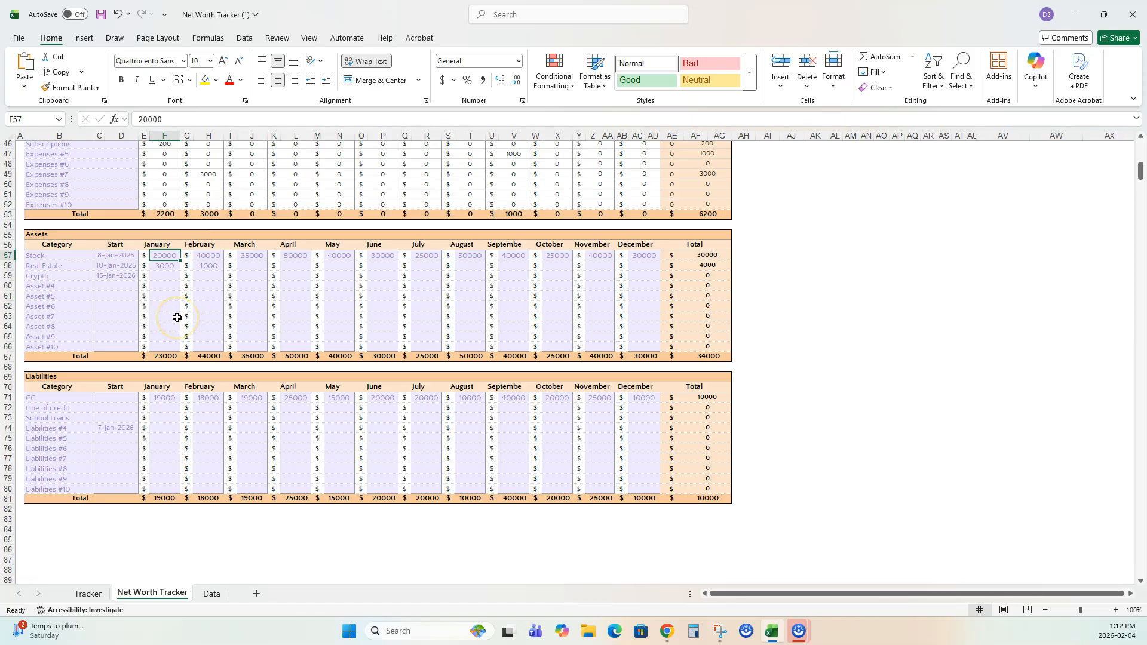
{"action": "left_click", "coordinate": [169, 264]}
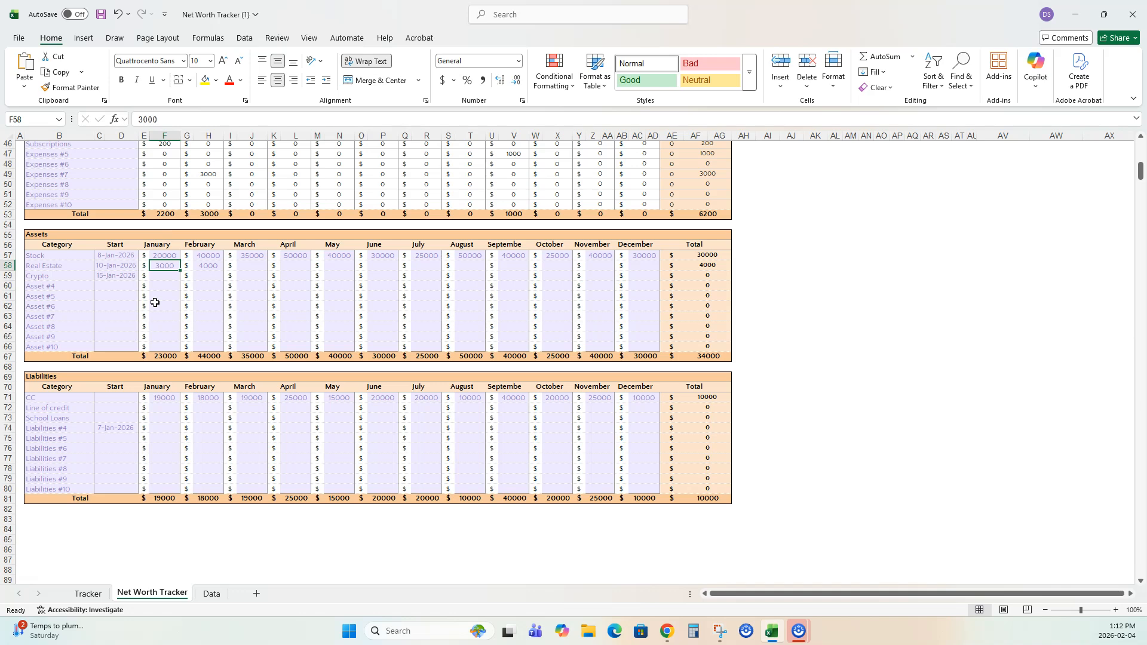
{"action": "key", "text": "Return"}
{"action": "type", "text": "4000"}
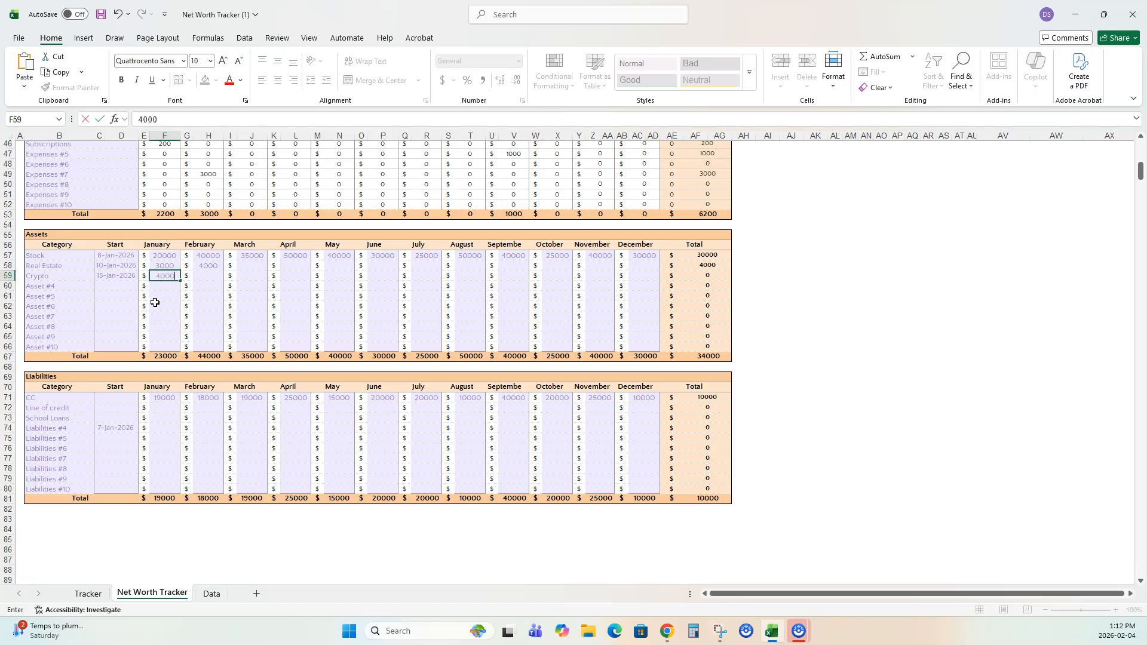
{"action": "key", "text": "Return"}
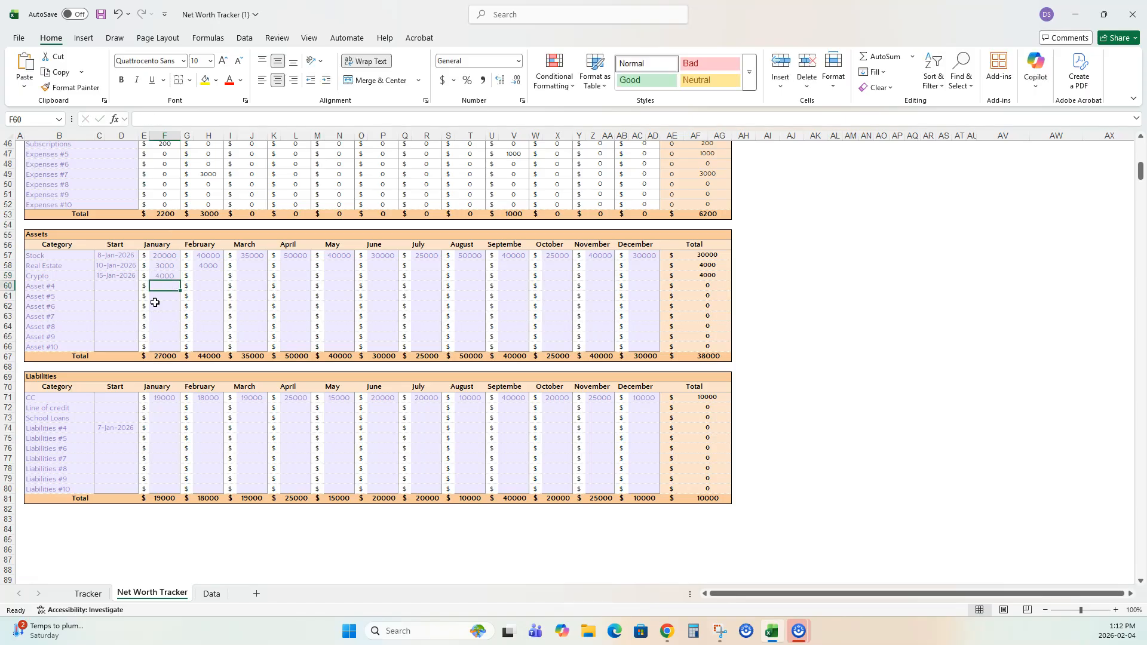
Enter January liabilities of 1000 for Line of credit and 2000 for School Loans
{"action": "left_click", "coordinate": [167, 400]}
{"action": "left_click", "coordinate": [165, 409]}
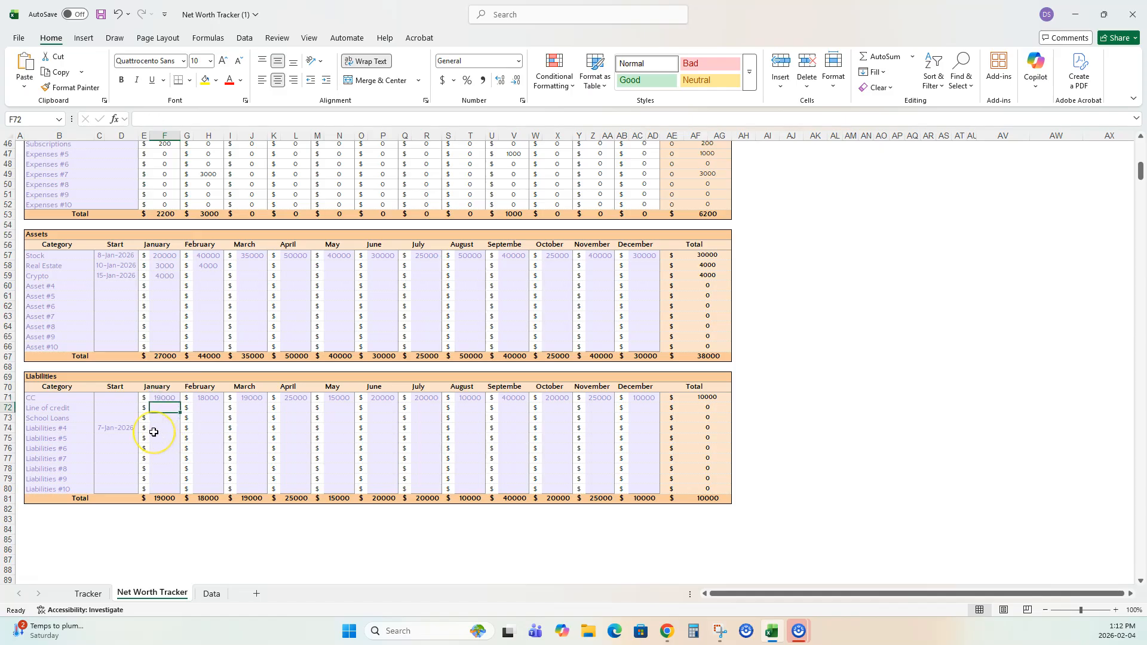
{"action": "type", "text": "1000"}
{"action": "key", "text": "Return"}
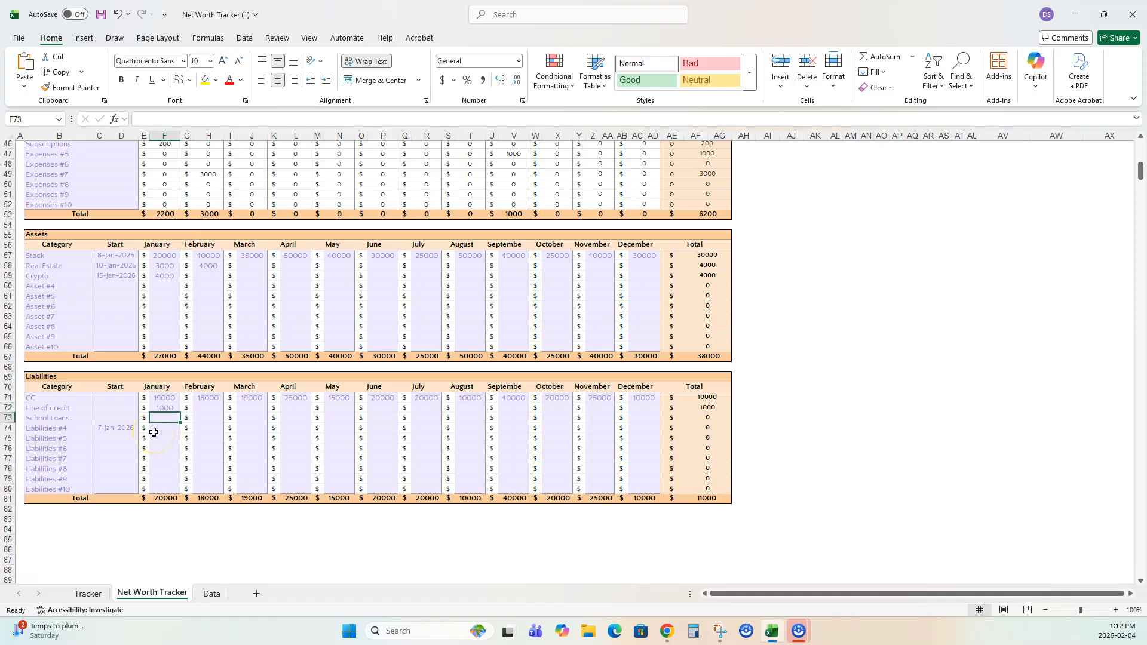
{"action": "type", "text": "2000"}
{"action": "key", "text": "Return"}
Check the January and per-category Liabilities totals against the summary rows, and look over the Tracker sheet's entries and the dashboard charts
{"action": "left_click", "coordinate": [166, 499]}
{"action": "left_click_drag", "start_coordinate": [709, 394], "coordinate": [710, 421]}
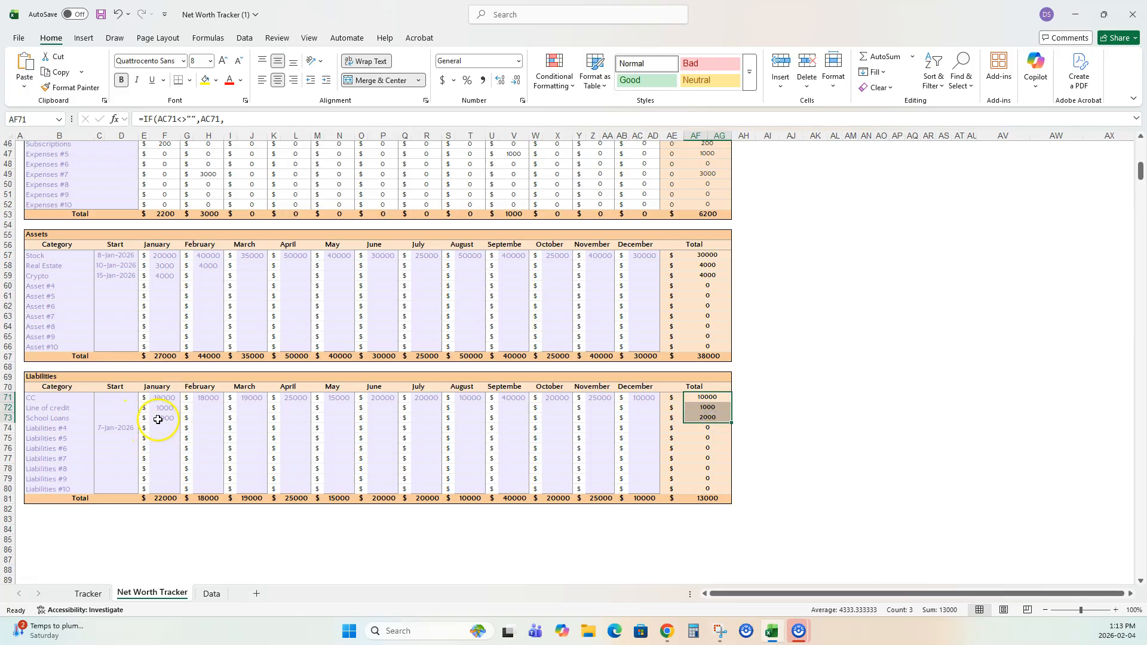
{"action": "scroll", "coordinate": [335, 436], "scroll_direction": "up", "scroll_amount": 15}
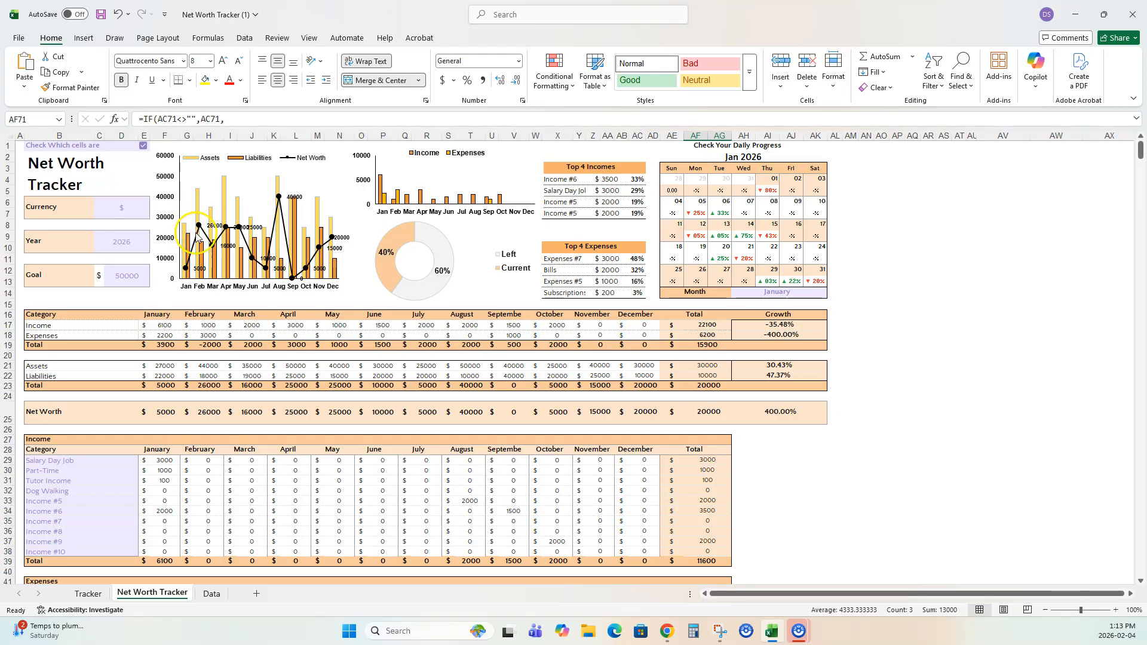
{"action": "left_click", "coordinate": [166, 378]}
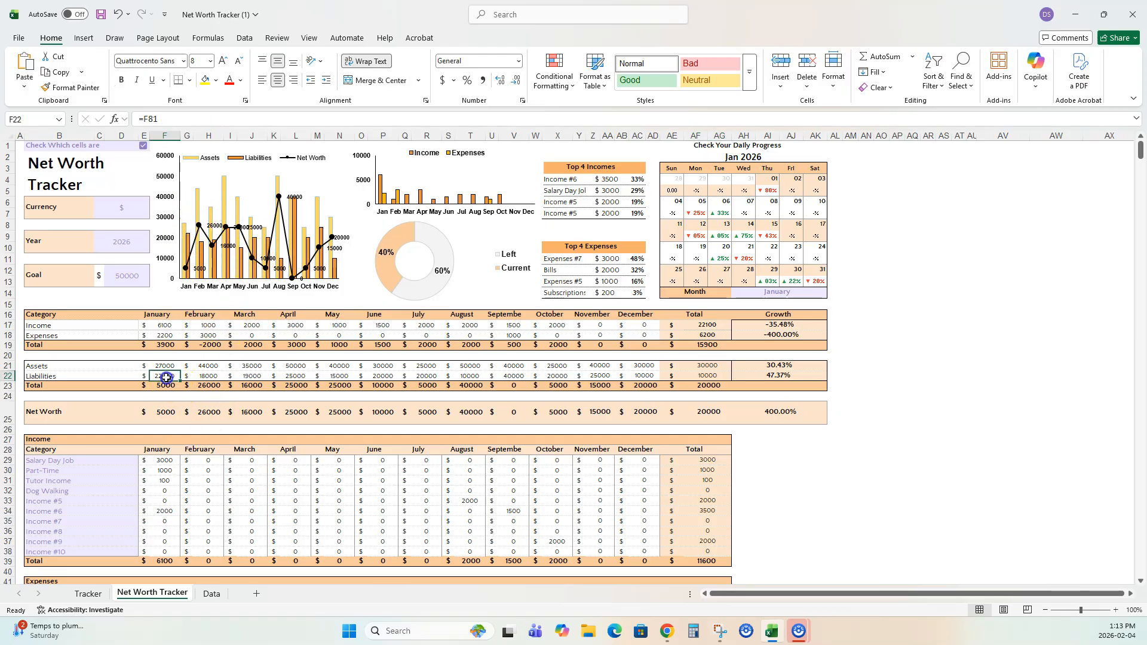
{"action": "left_click", "coordinate": [171, 386]}
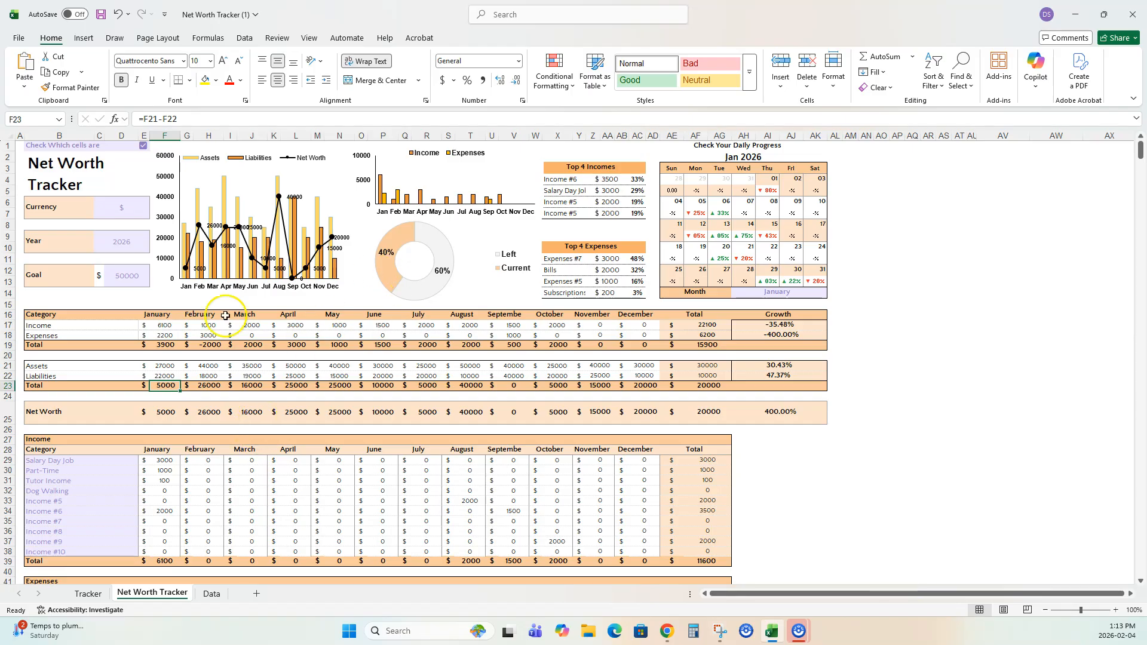
{"action": "scroll", "coordinate": [92, 474], "scroll_direction": "down", "scroll_amount": 10}
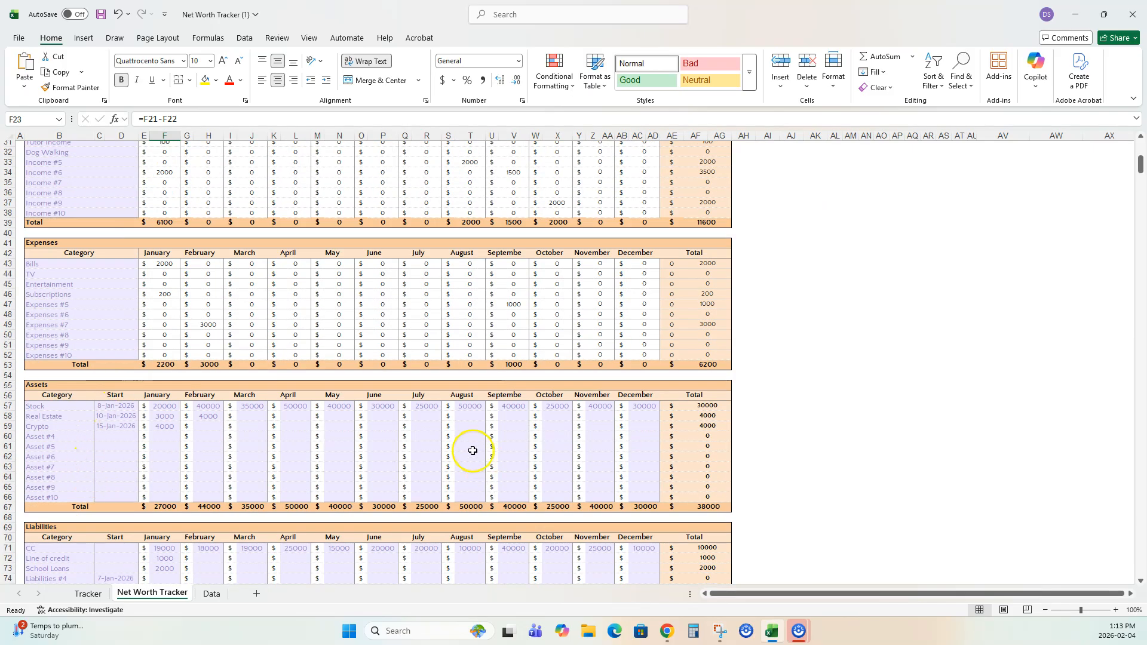
{"action": "scroll", "coordinate": [353, 461], "scroll_direction": "up", "scroll_amount": 10}
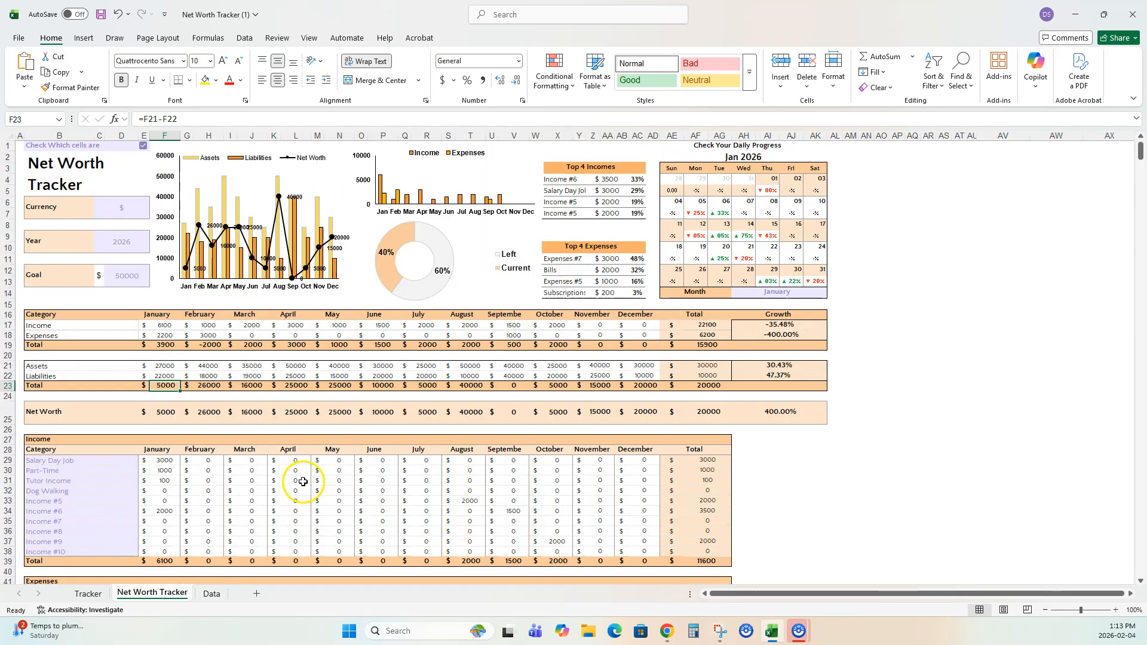
{"action": "left_click", "coordinate": [88, 593]}
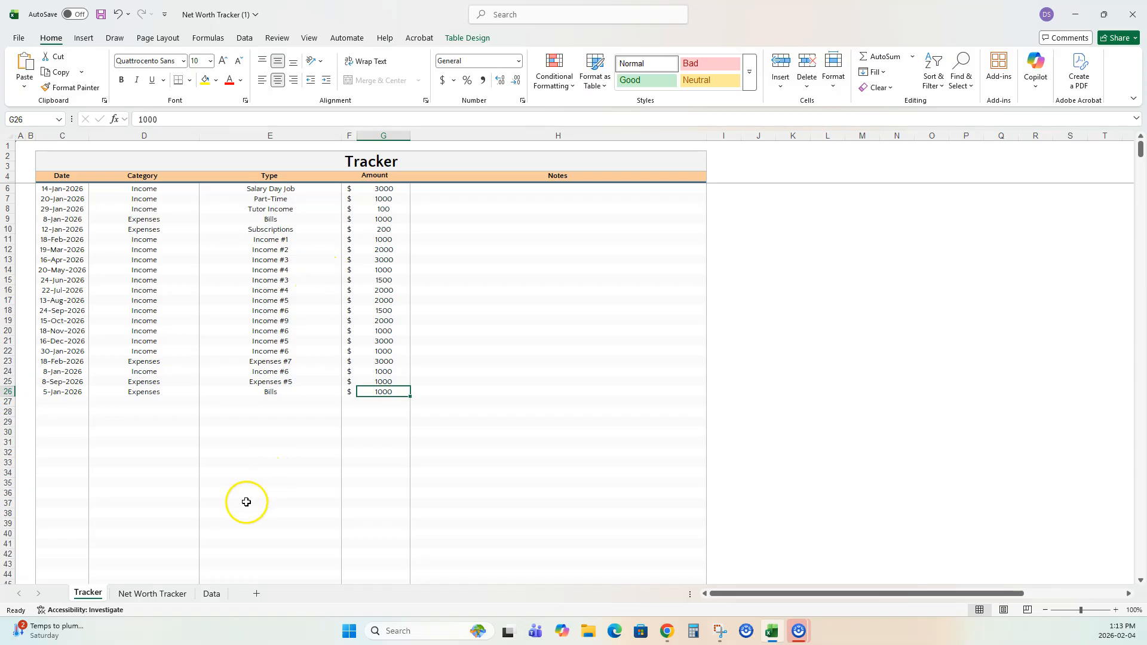
{"action": "left_click", "coordinate": [153, 593]}
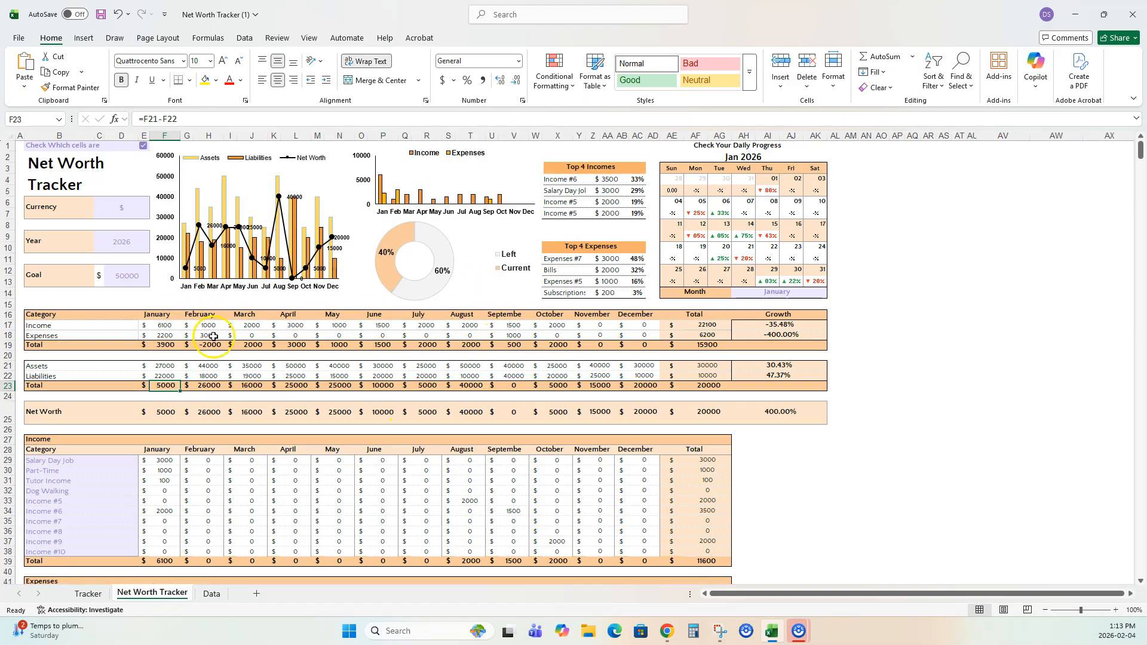
{"action": "left_click", "coordinate": [276, 293]}
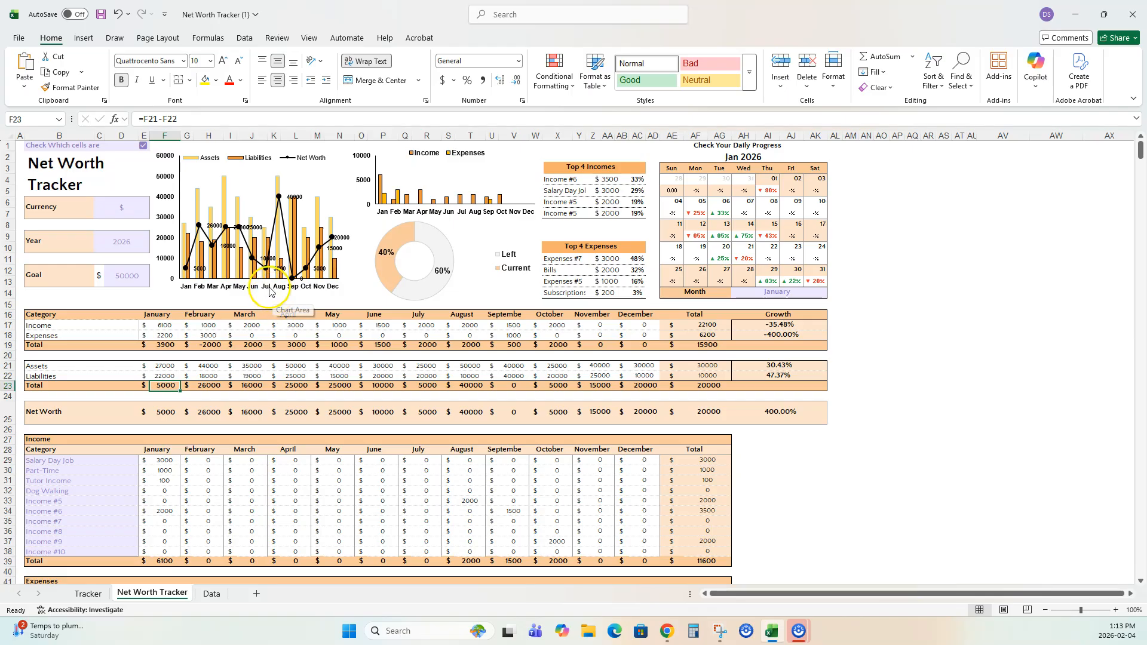